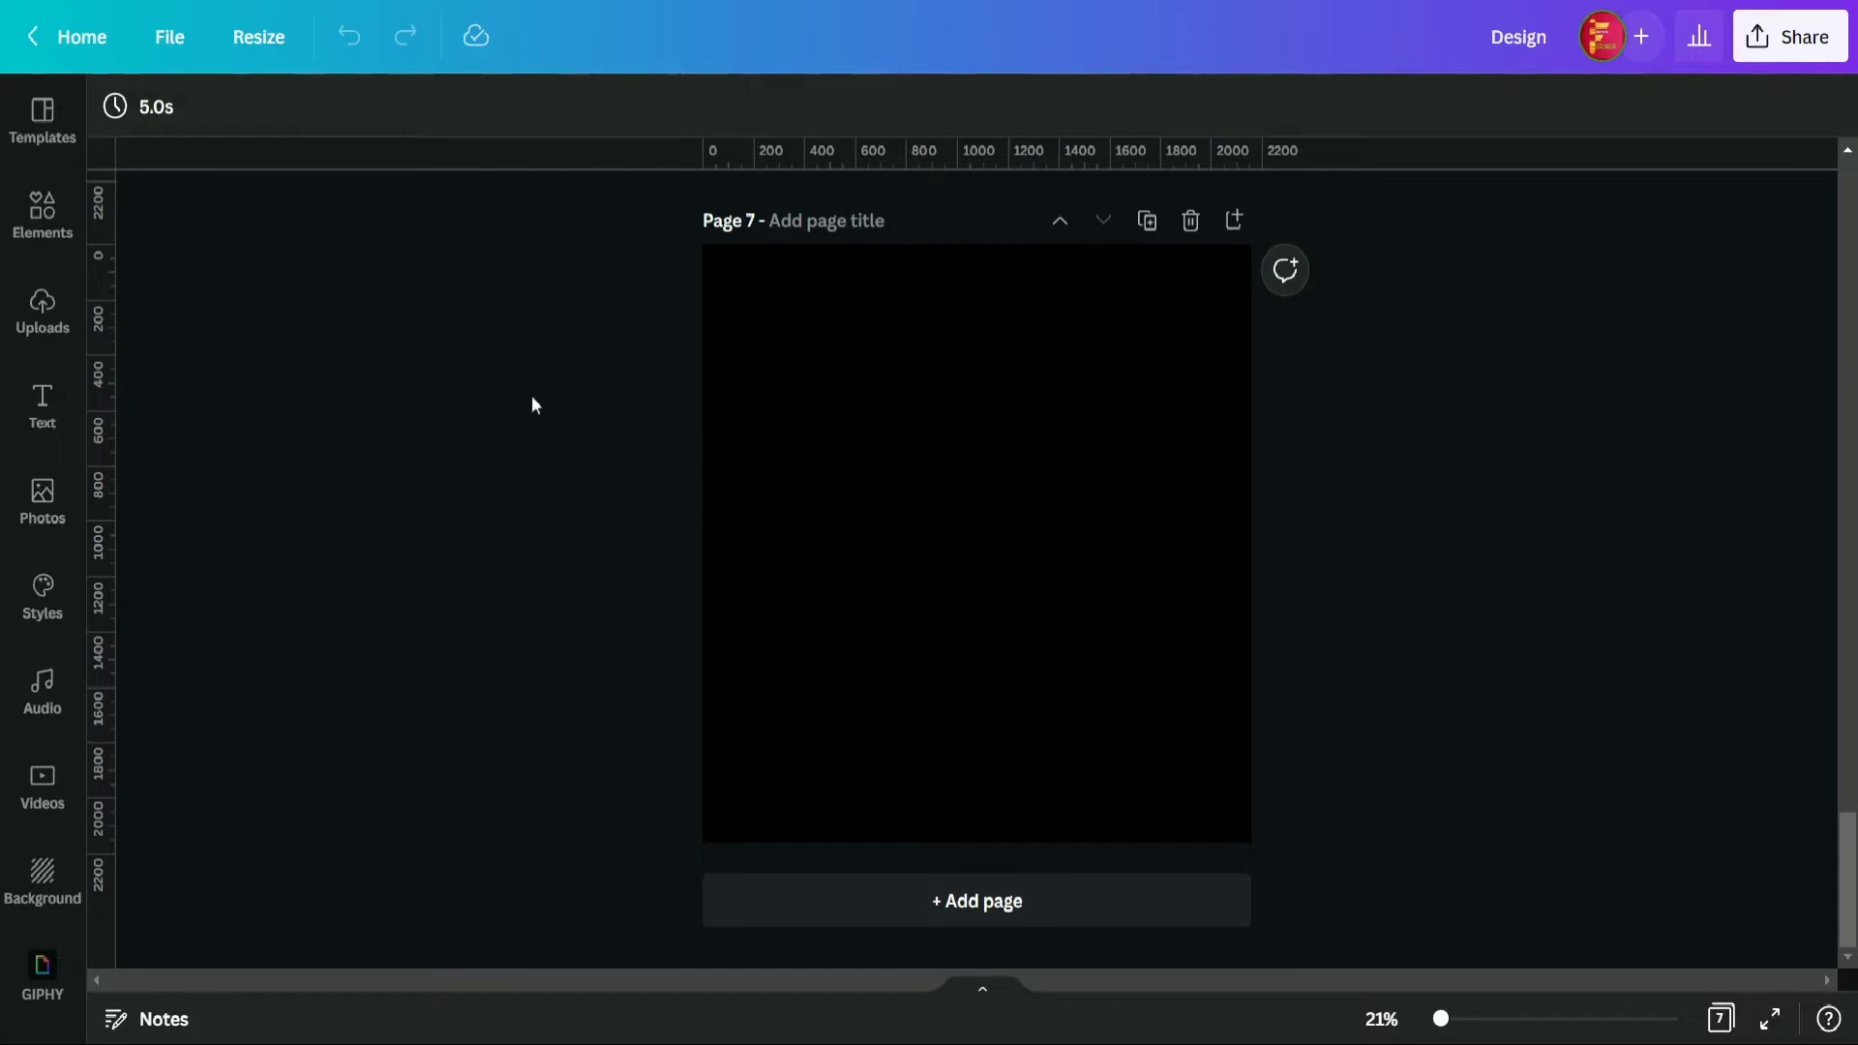
- Search the elements library for "ancient greece warrior"
left_click(35, 217)
left_click(274, 109)
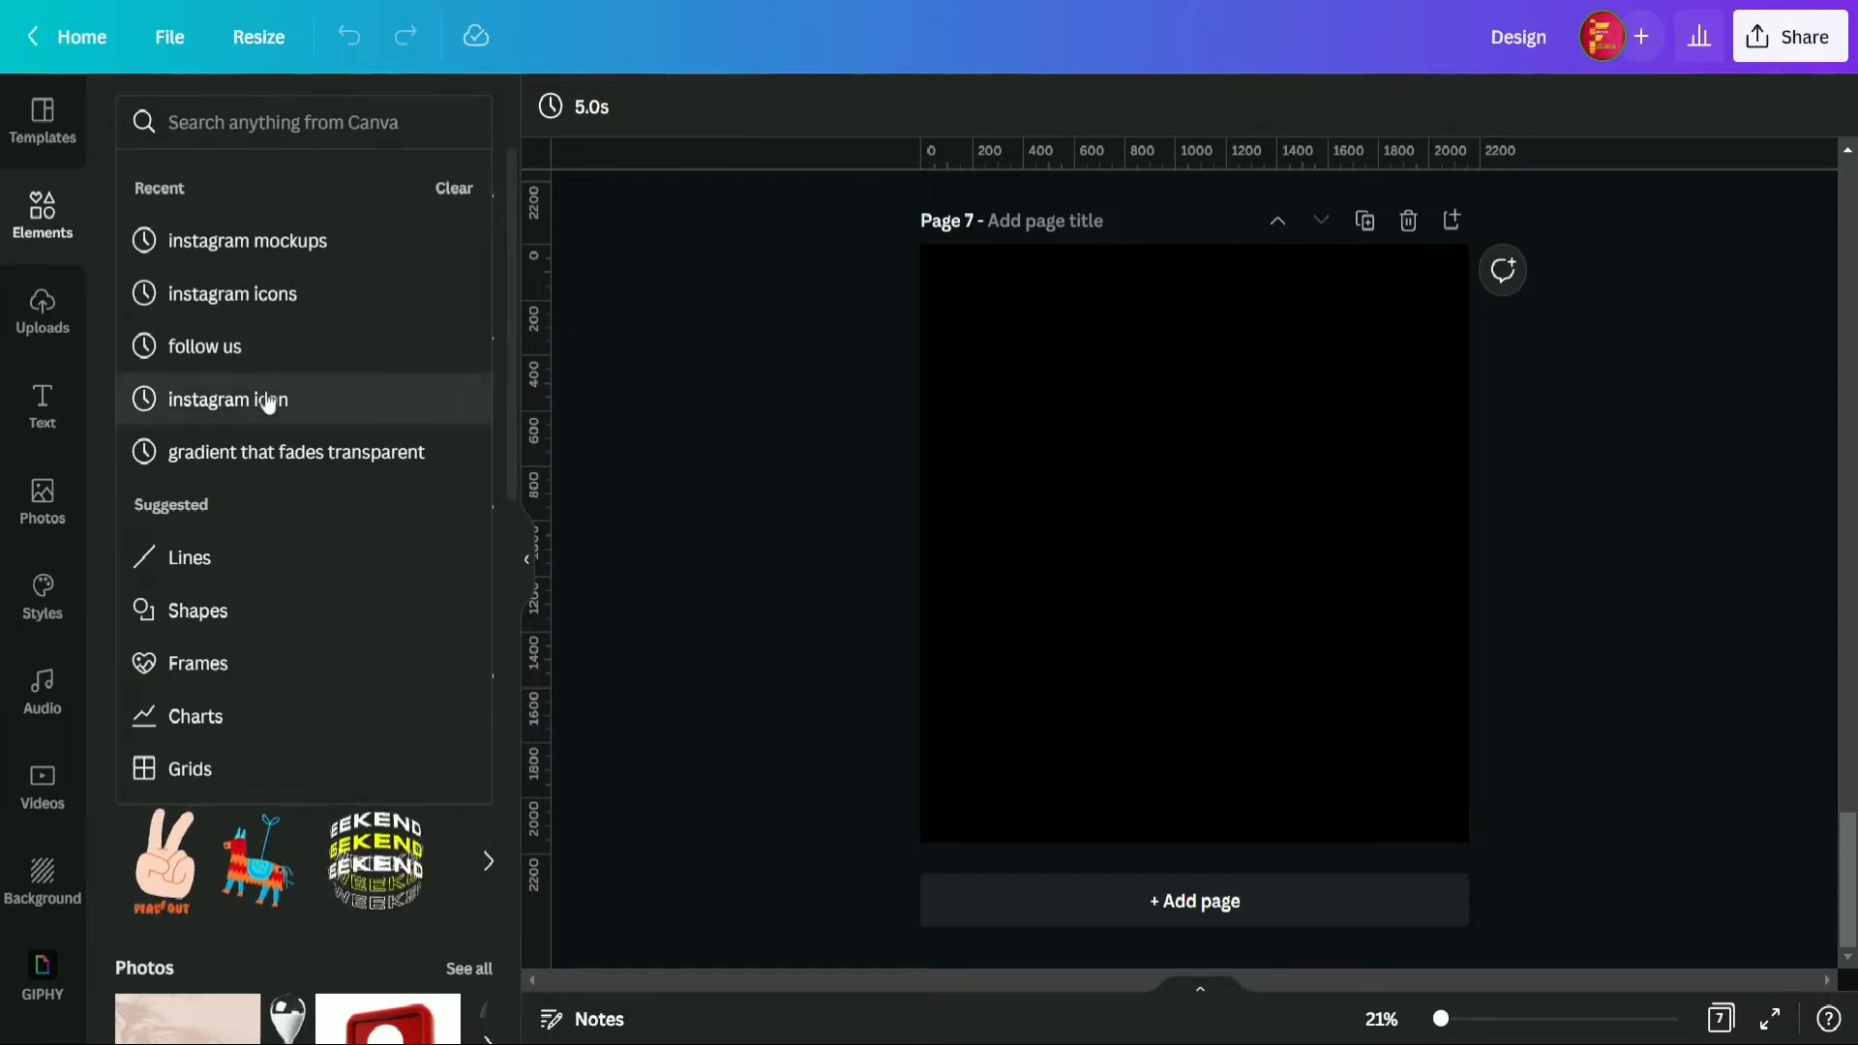
left_click(247, 124)
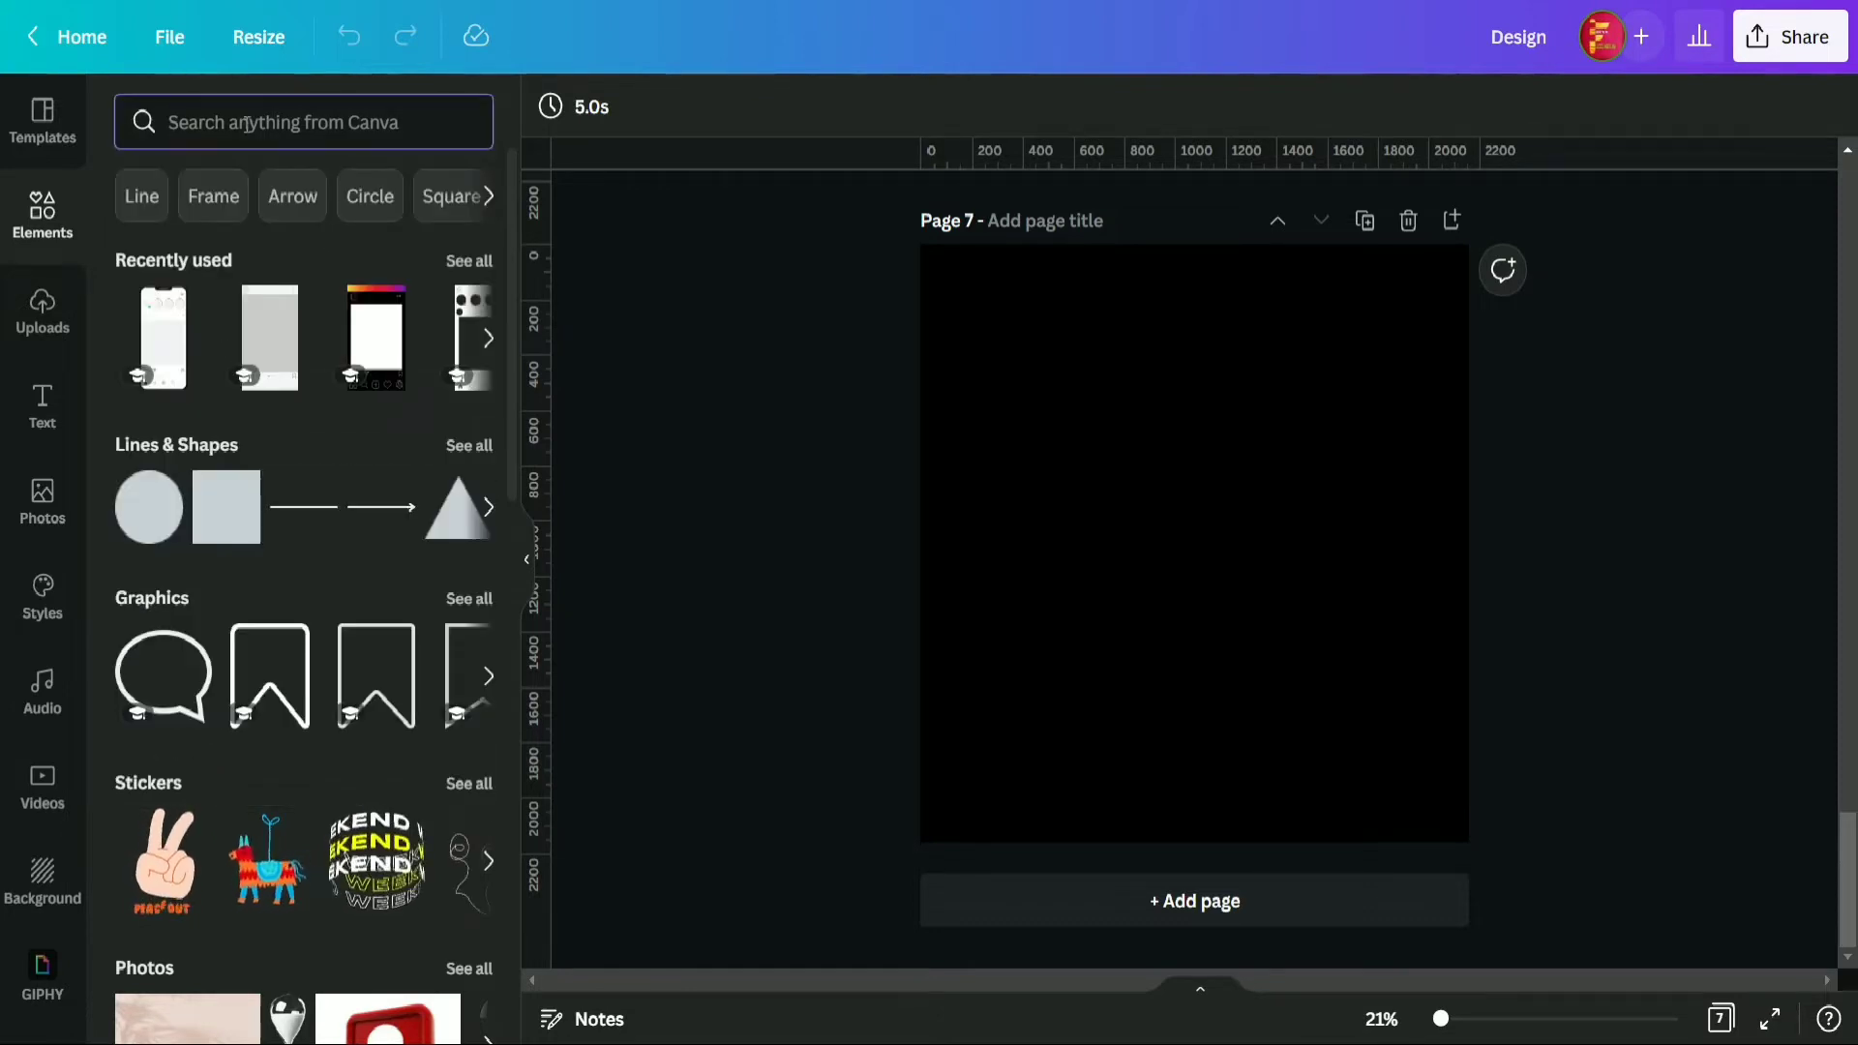
type("g")
key("BackSpace")
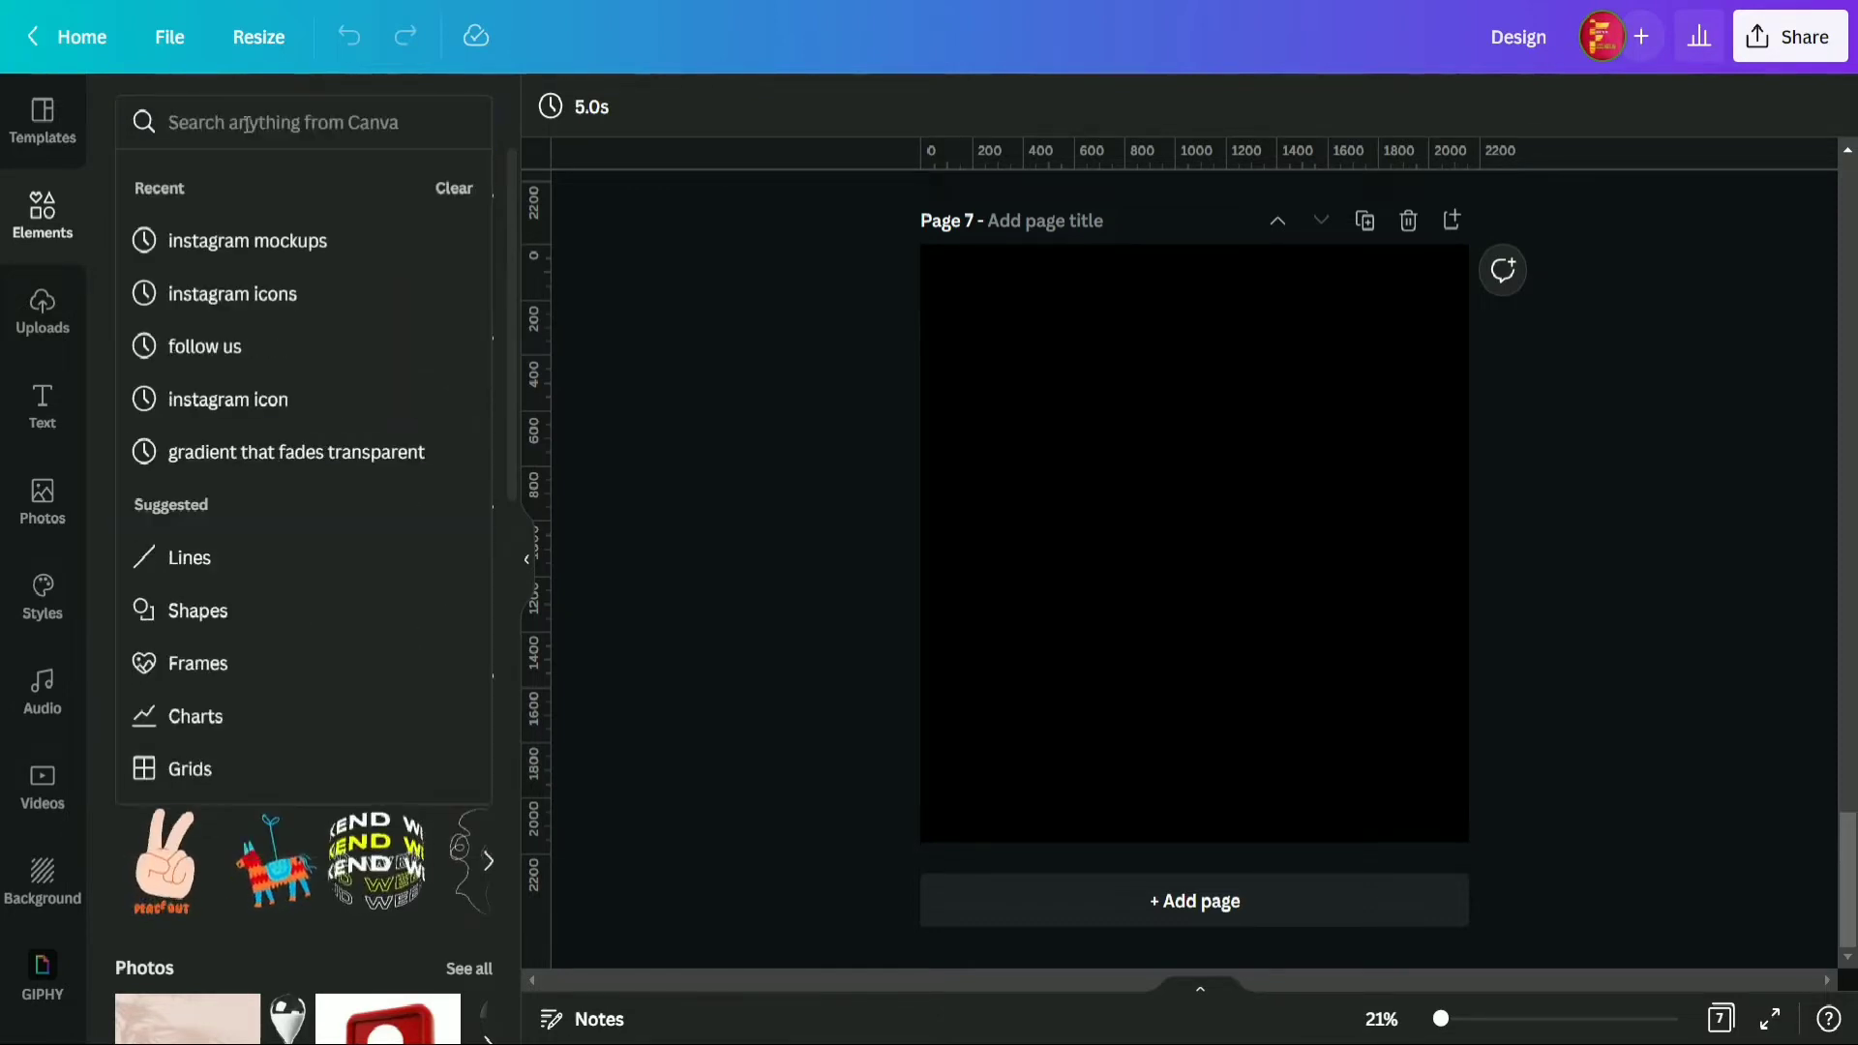
type("warrio")
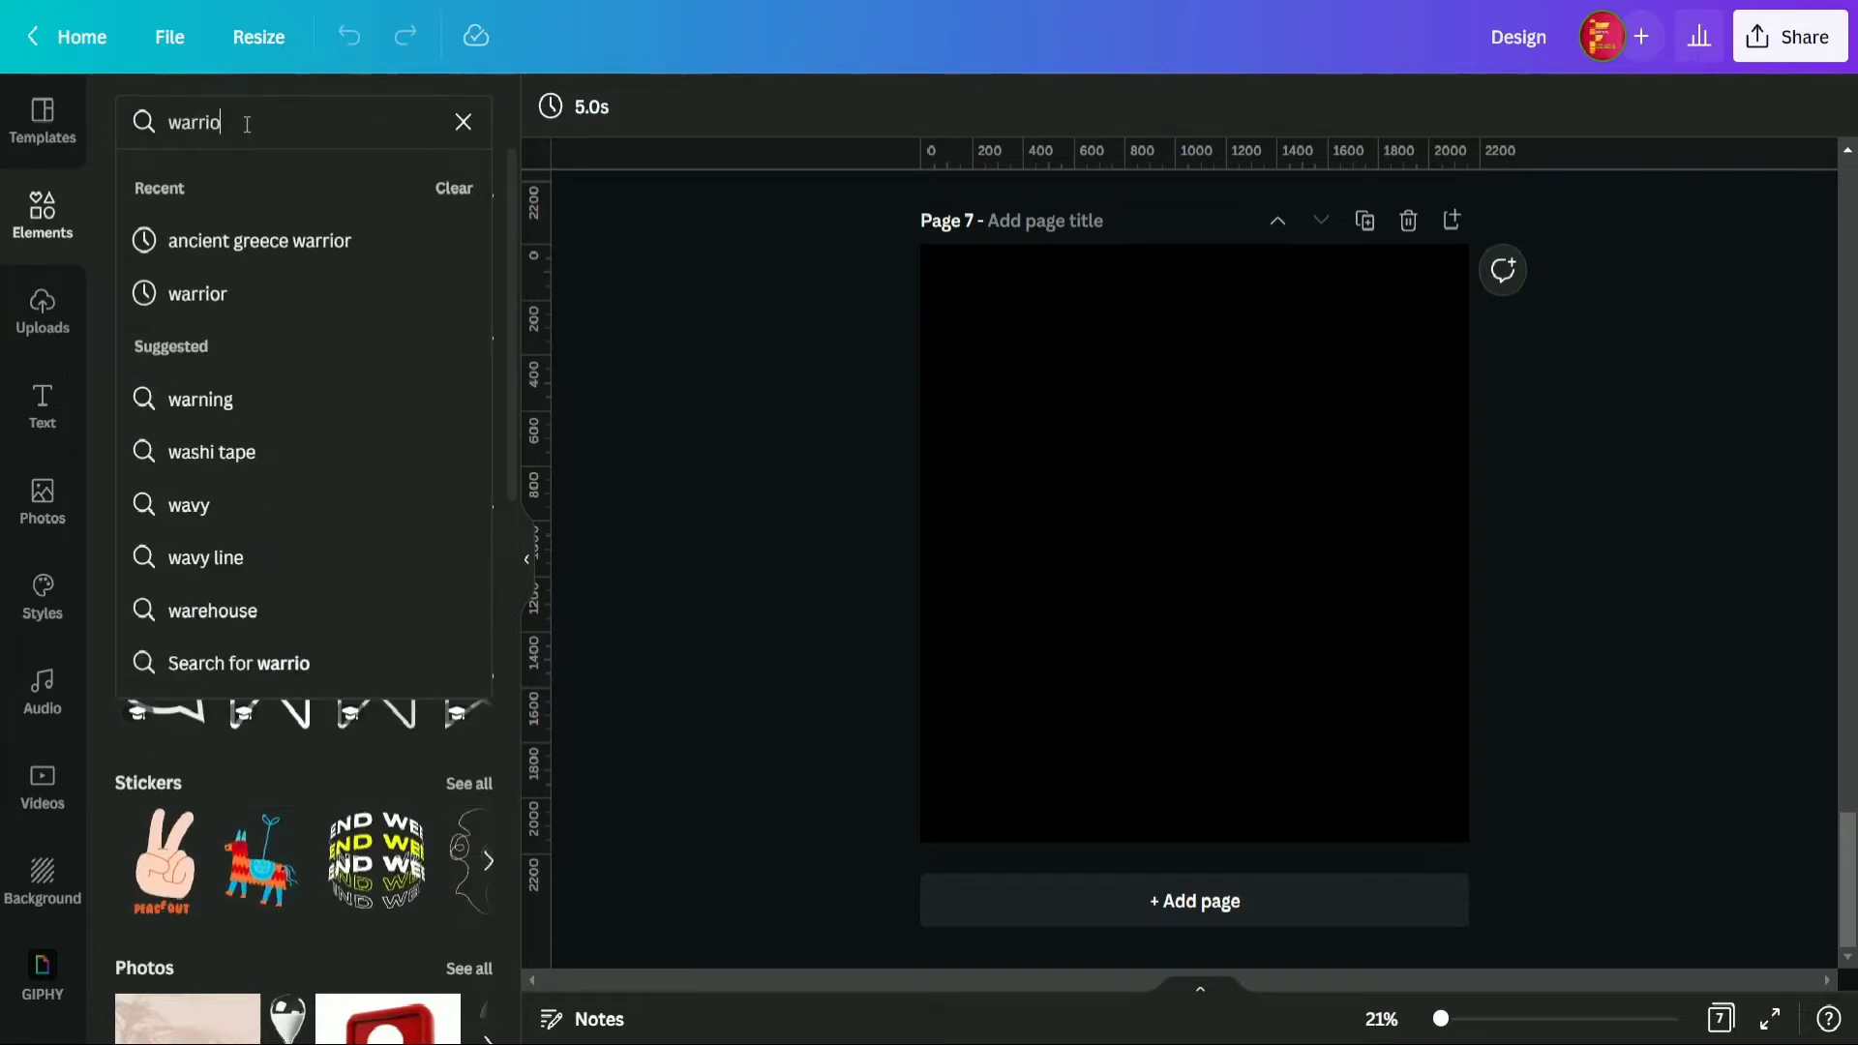
key("Down")
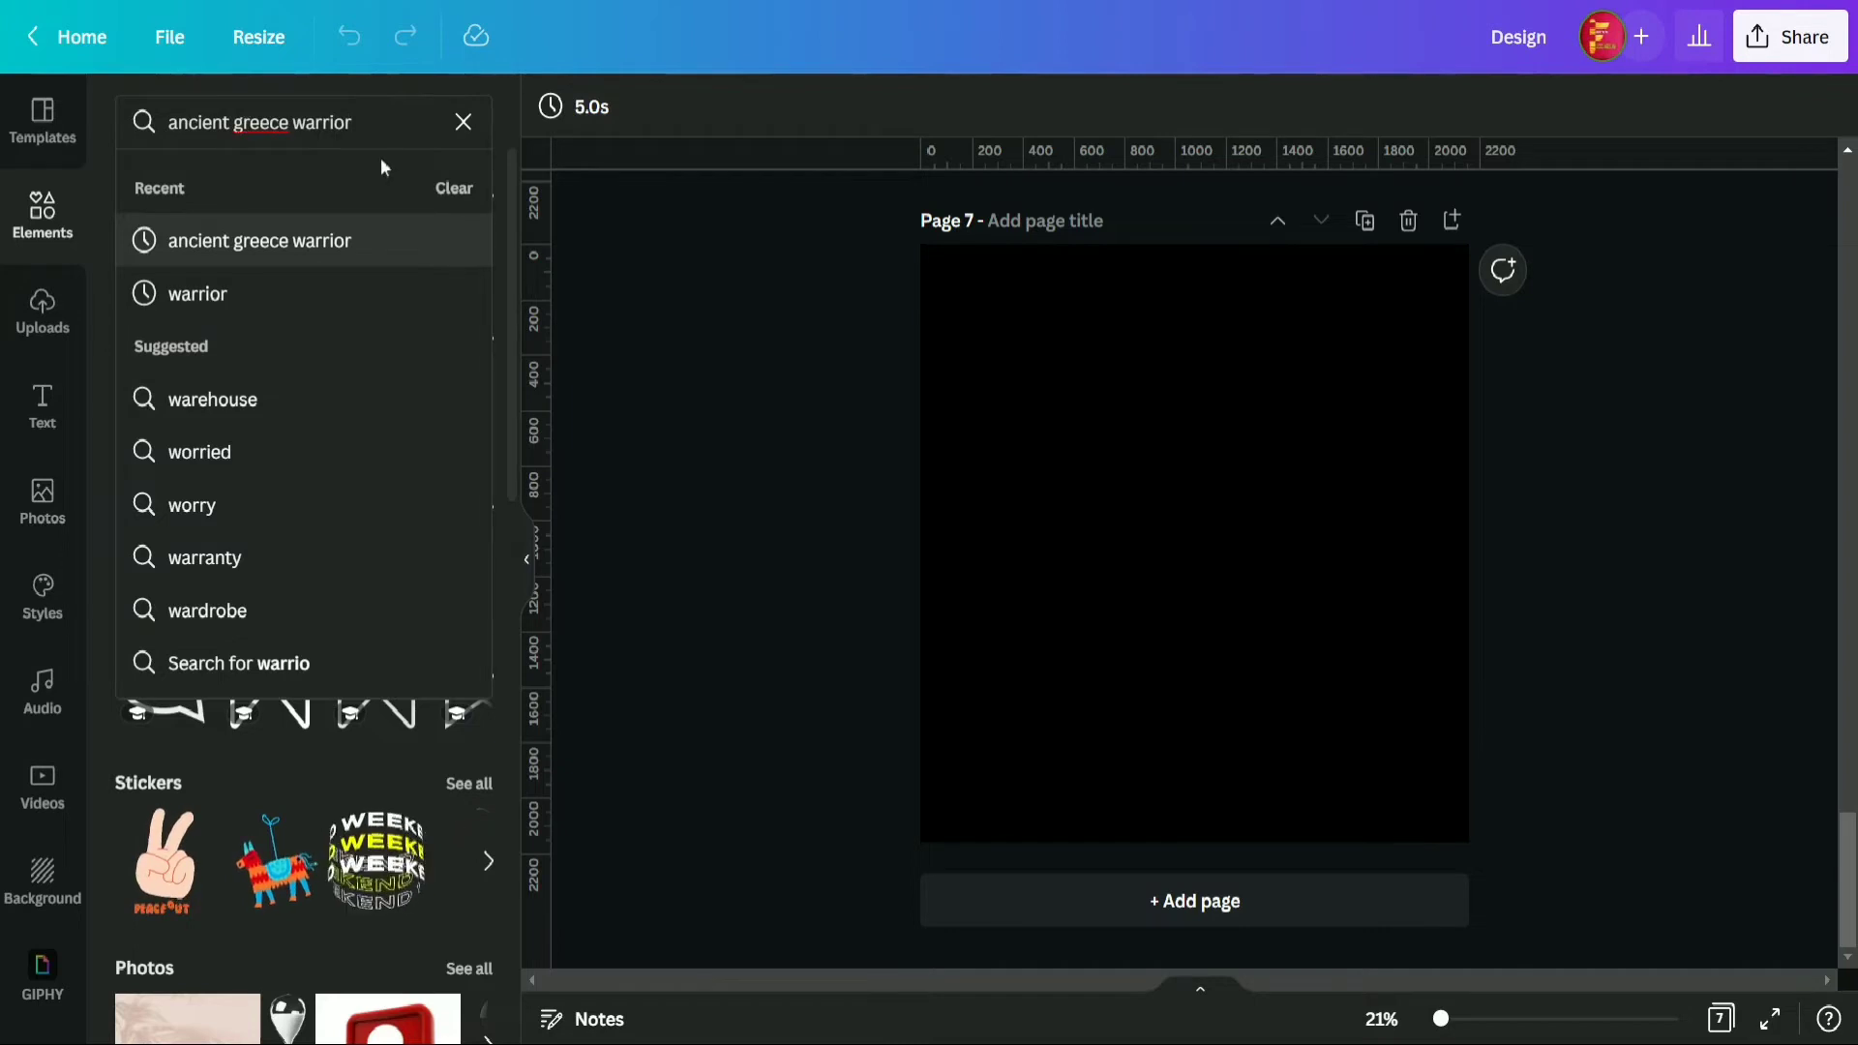
left_click_drag(373, 122, 180, 125)
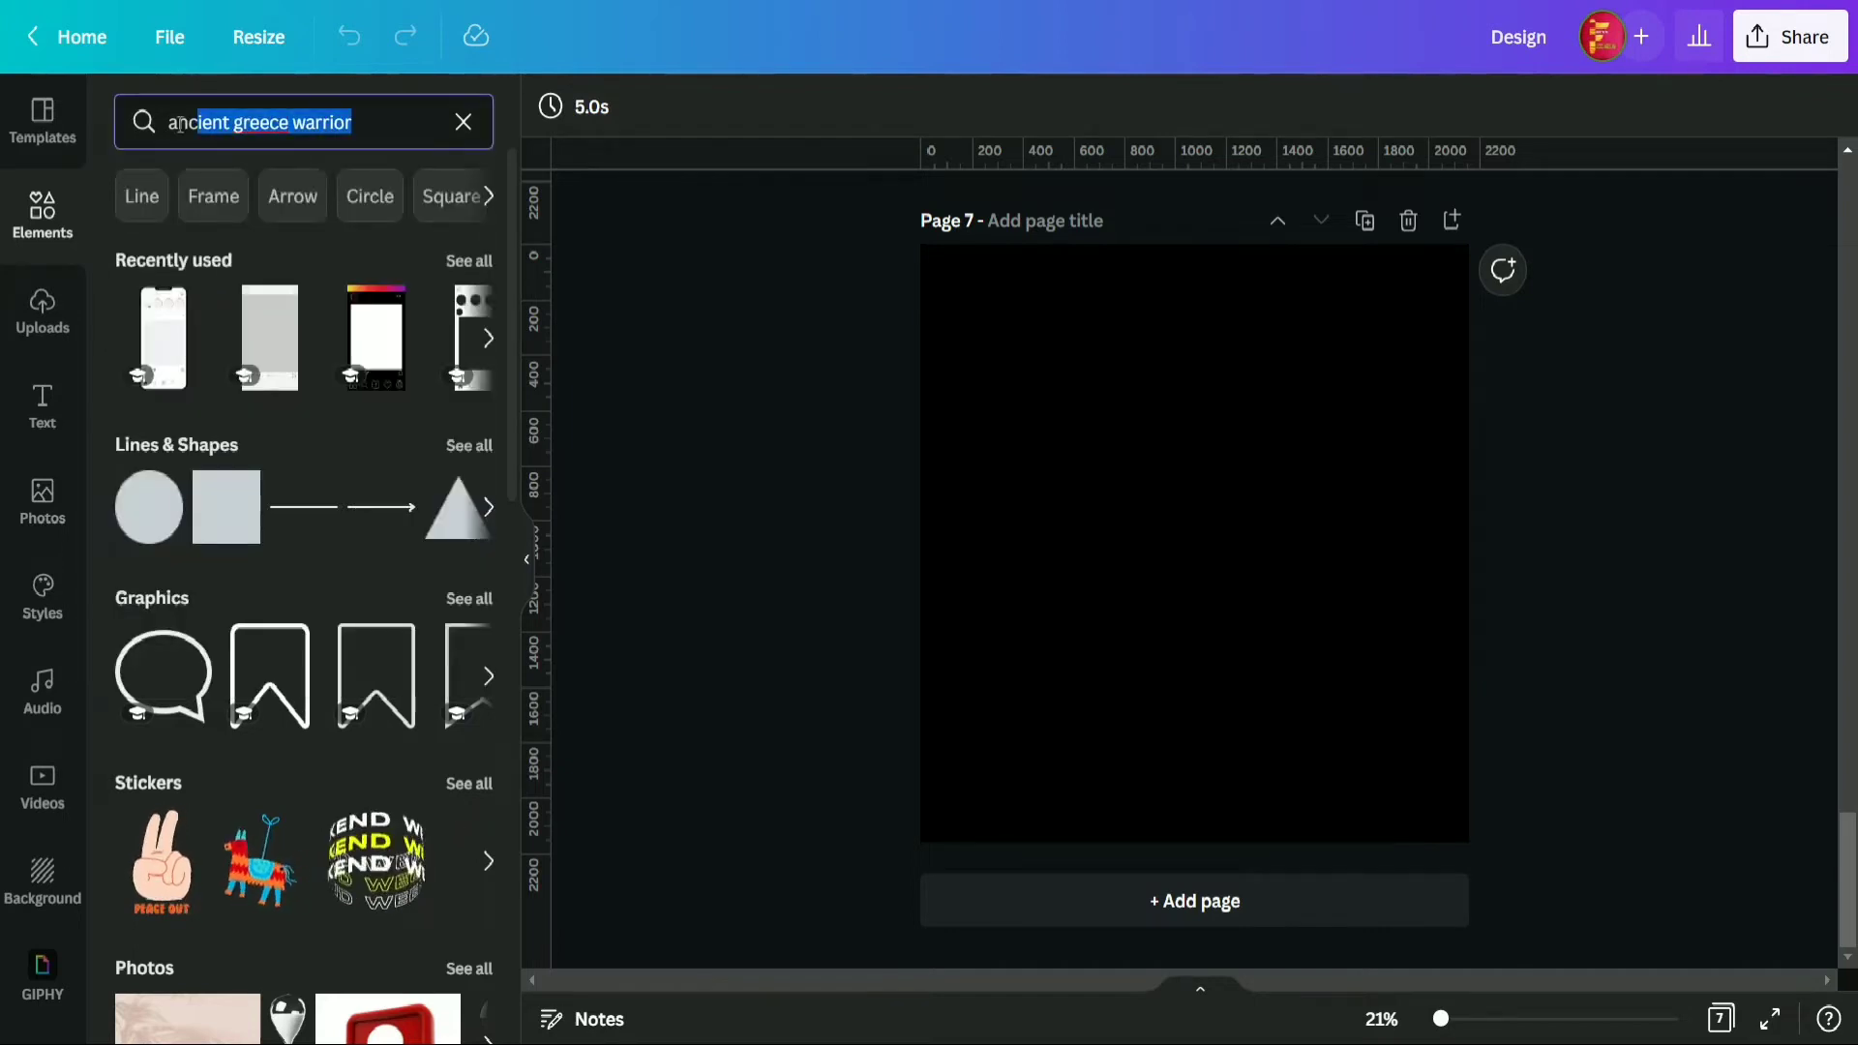
left_click(388, 130)
key("Return")
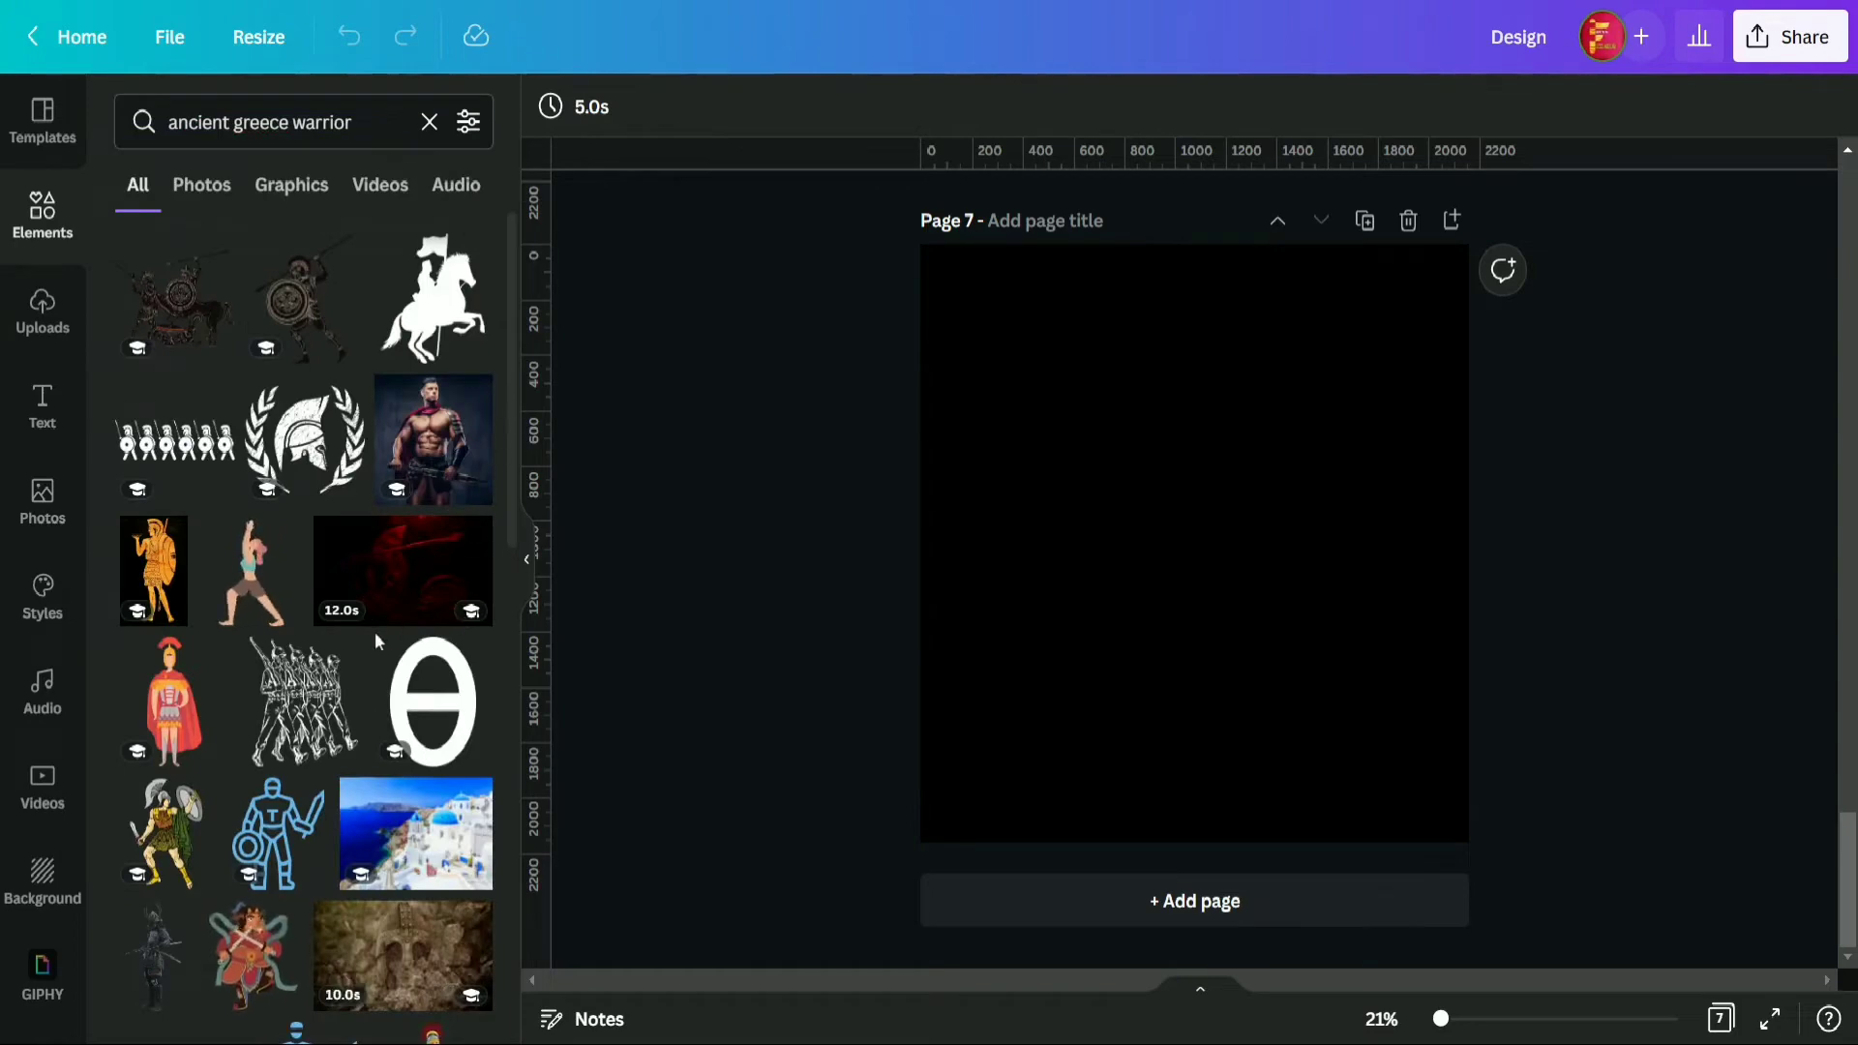
- Limit the results to photos and add the warrior with red cape, sword on his shoulder and helmet in hand to page 7
scroll(374, 631, "down", 10)
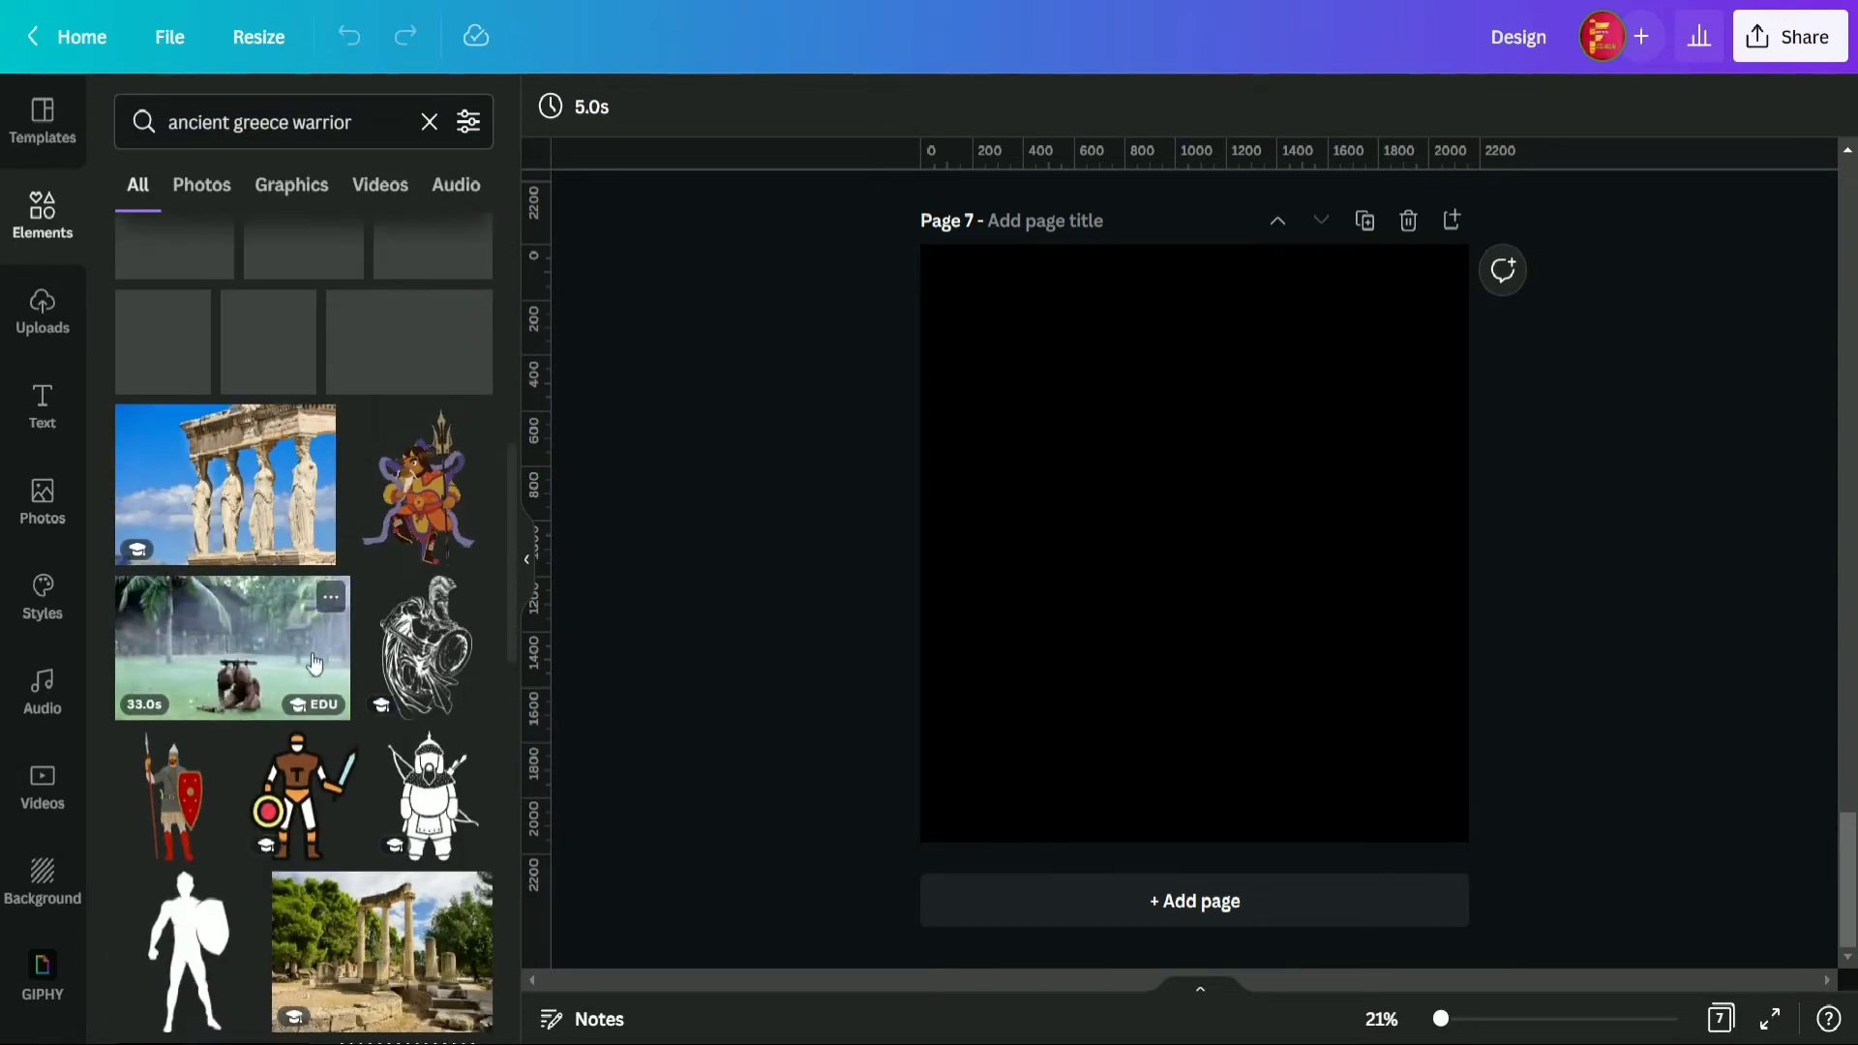
scroll(314, 664, "up", 4)
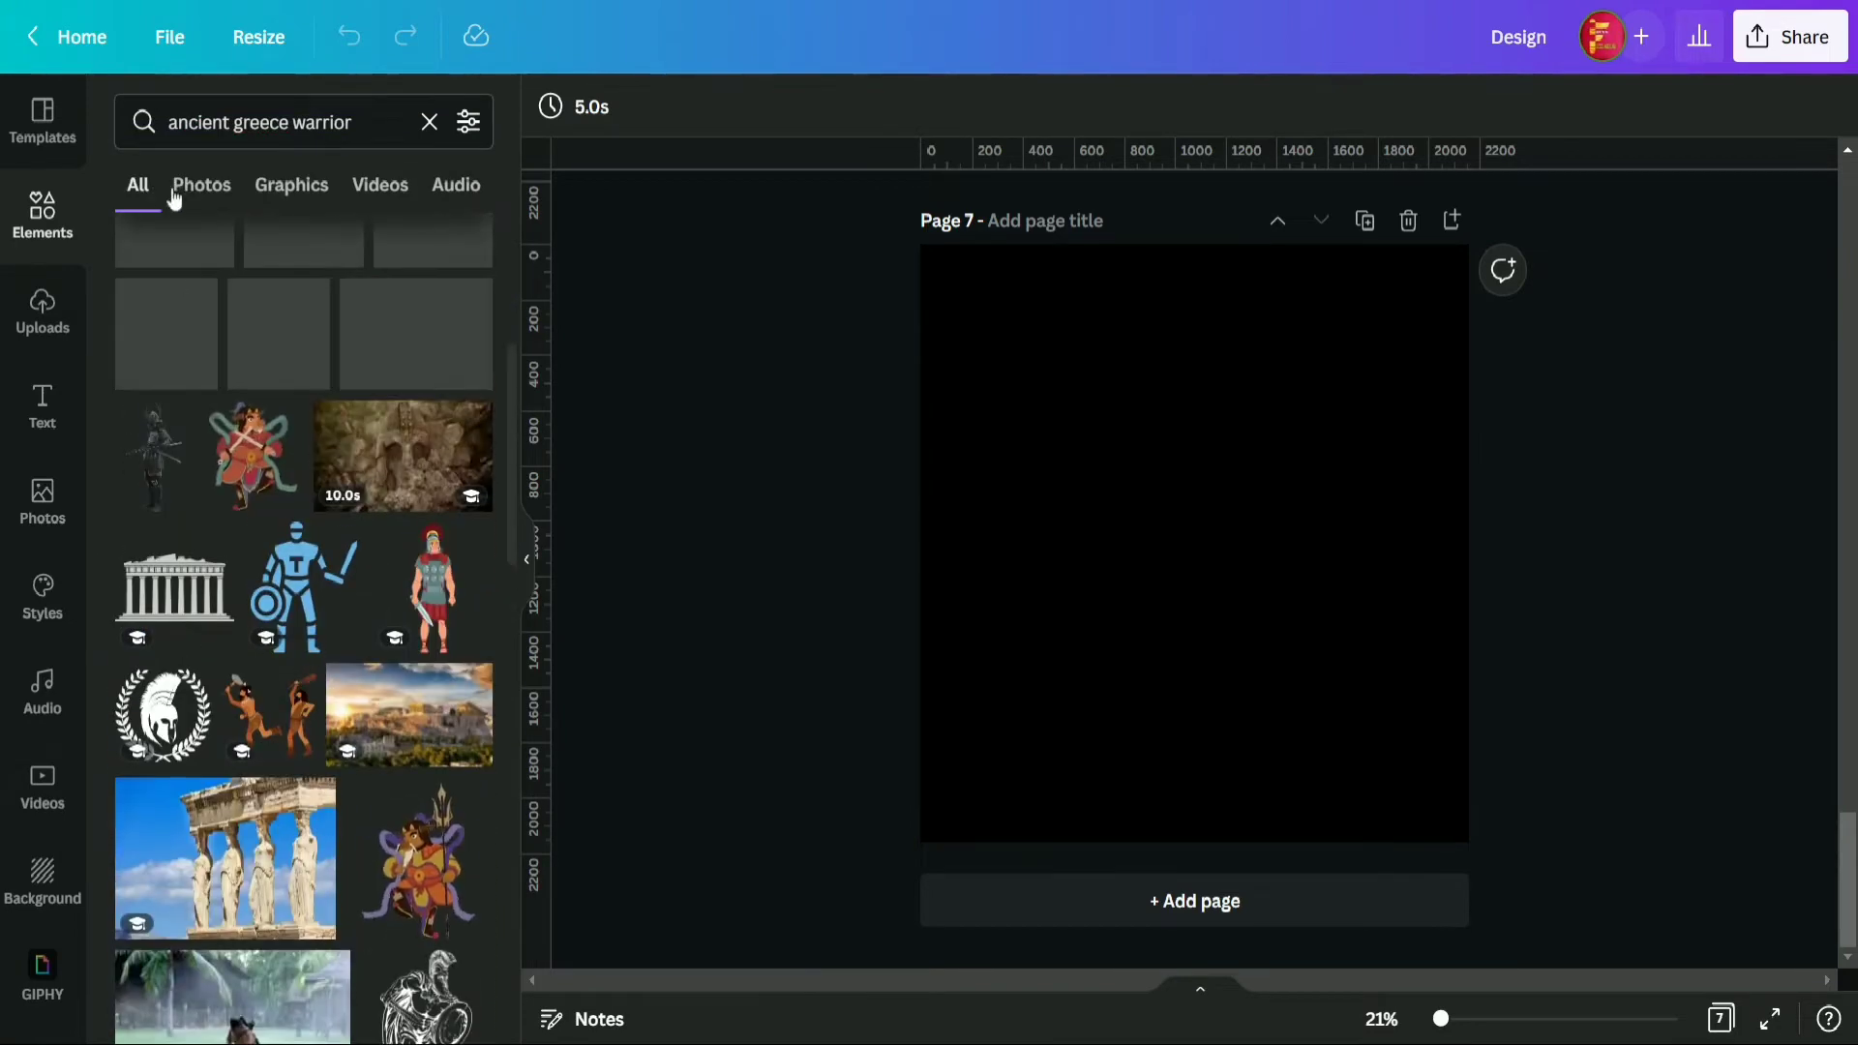
left_click(199, 193)
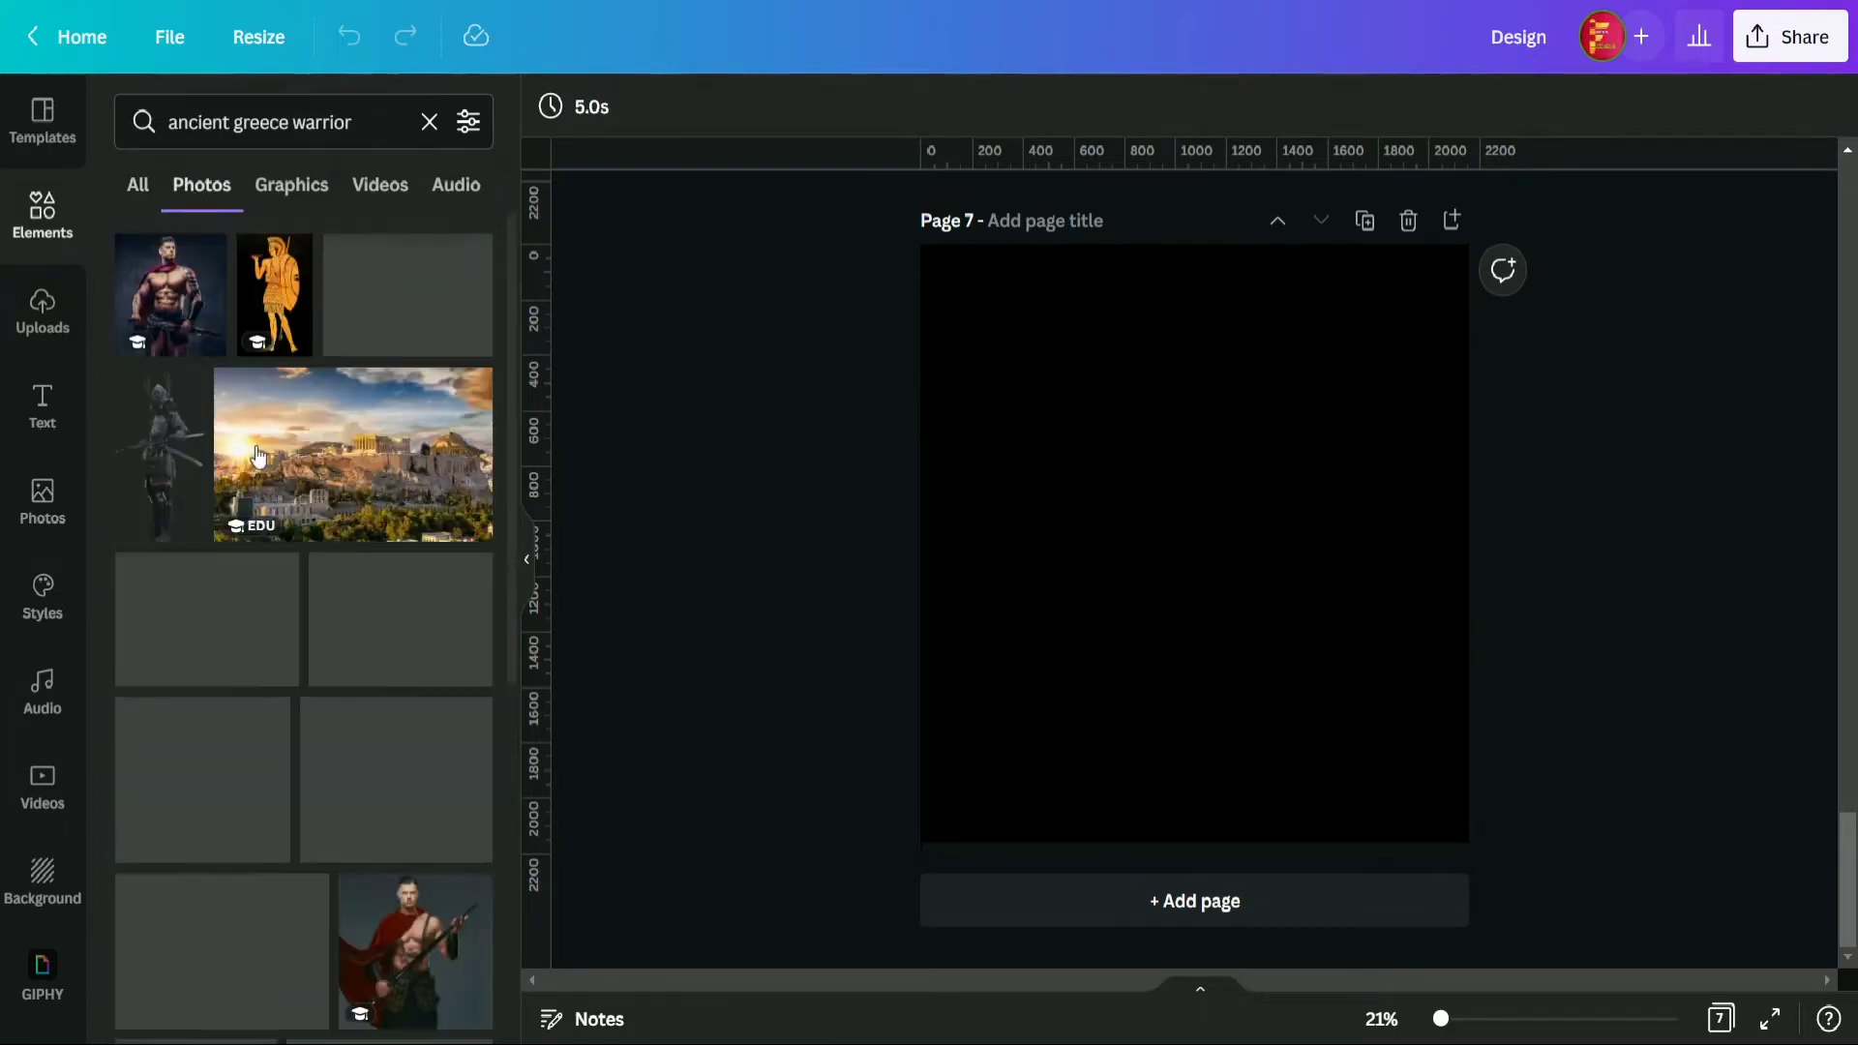
scroll(261, 465, "down", 5)
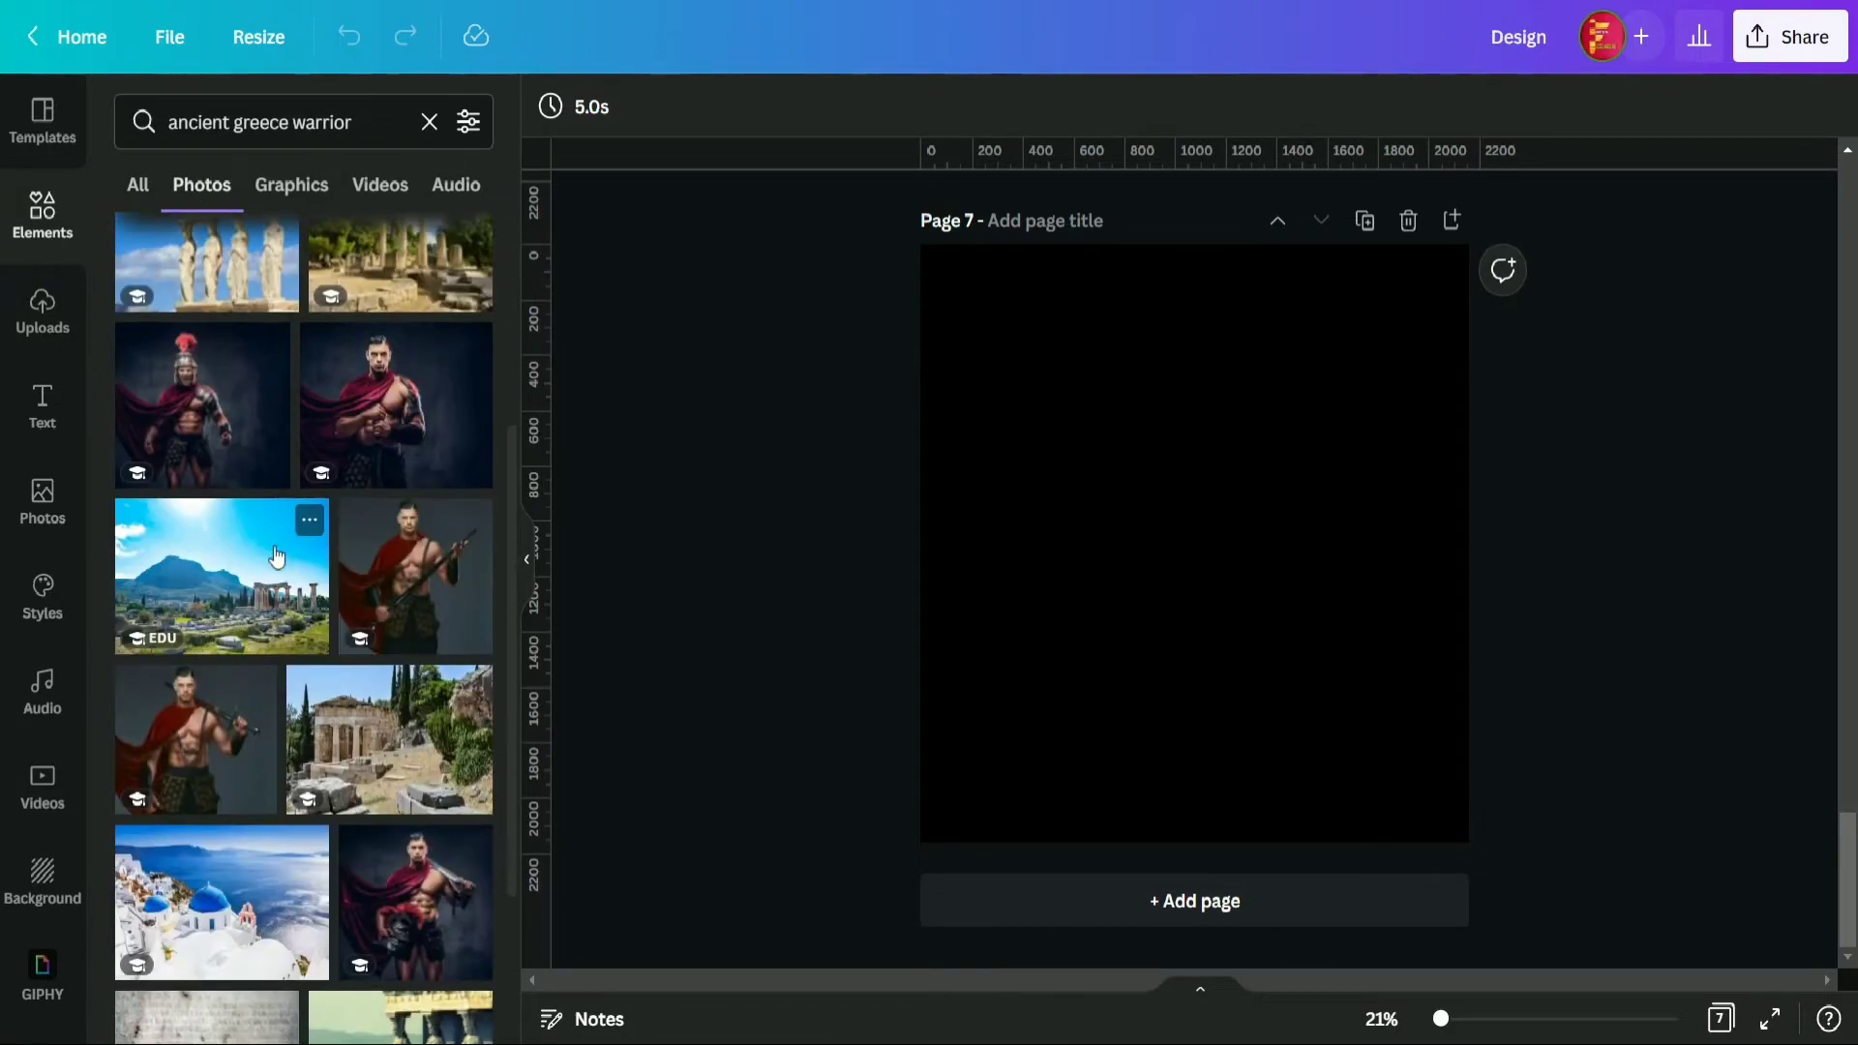
scroll(417, 580, "down", 4)
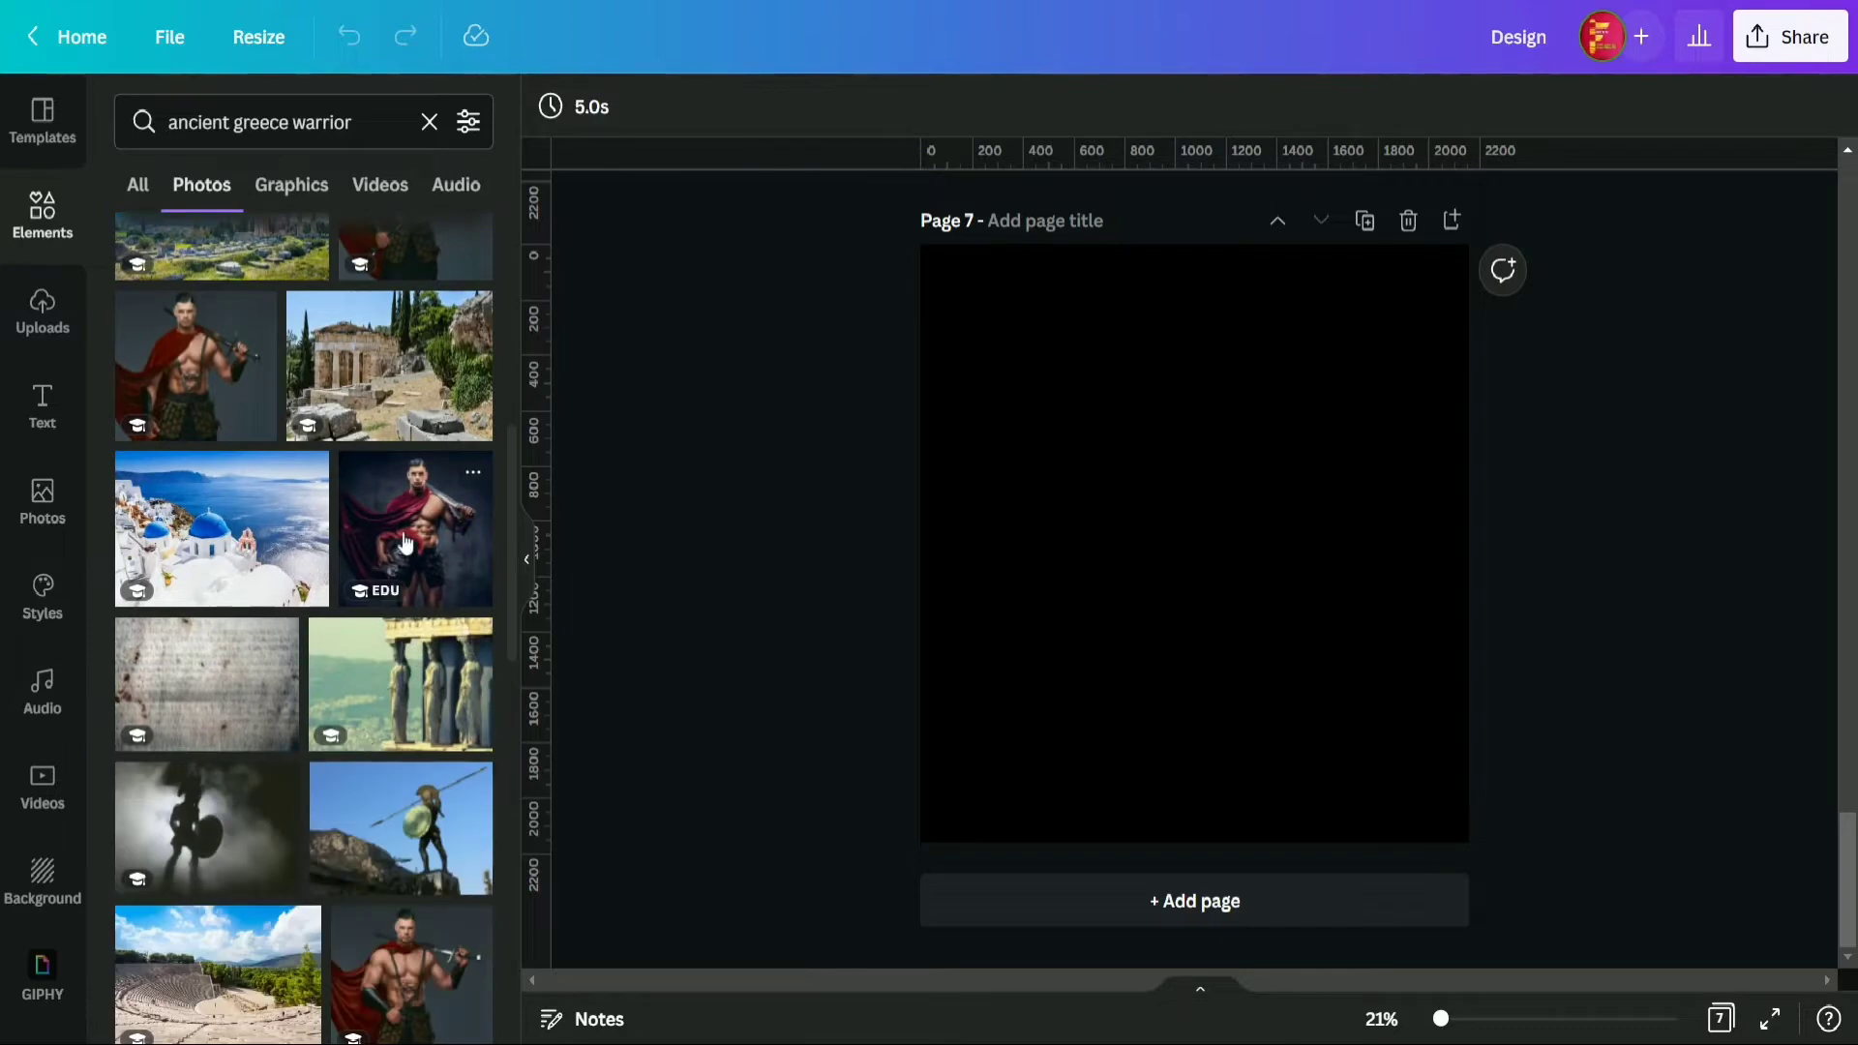
left_click(406, 542)
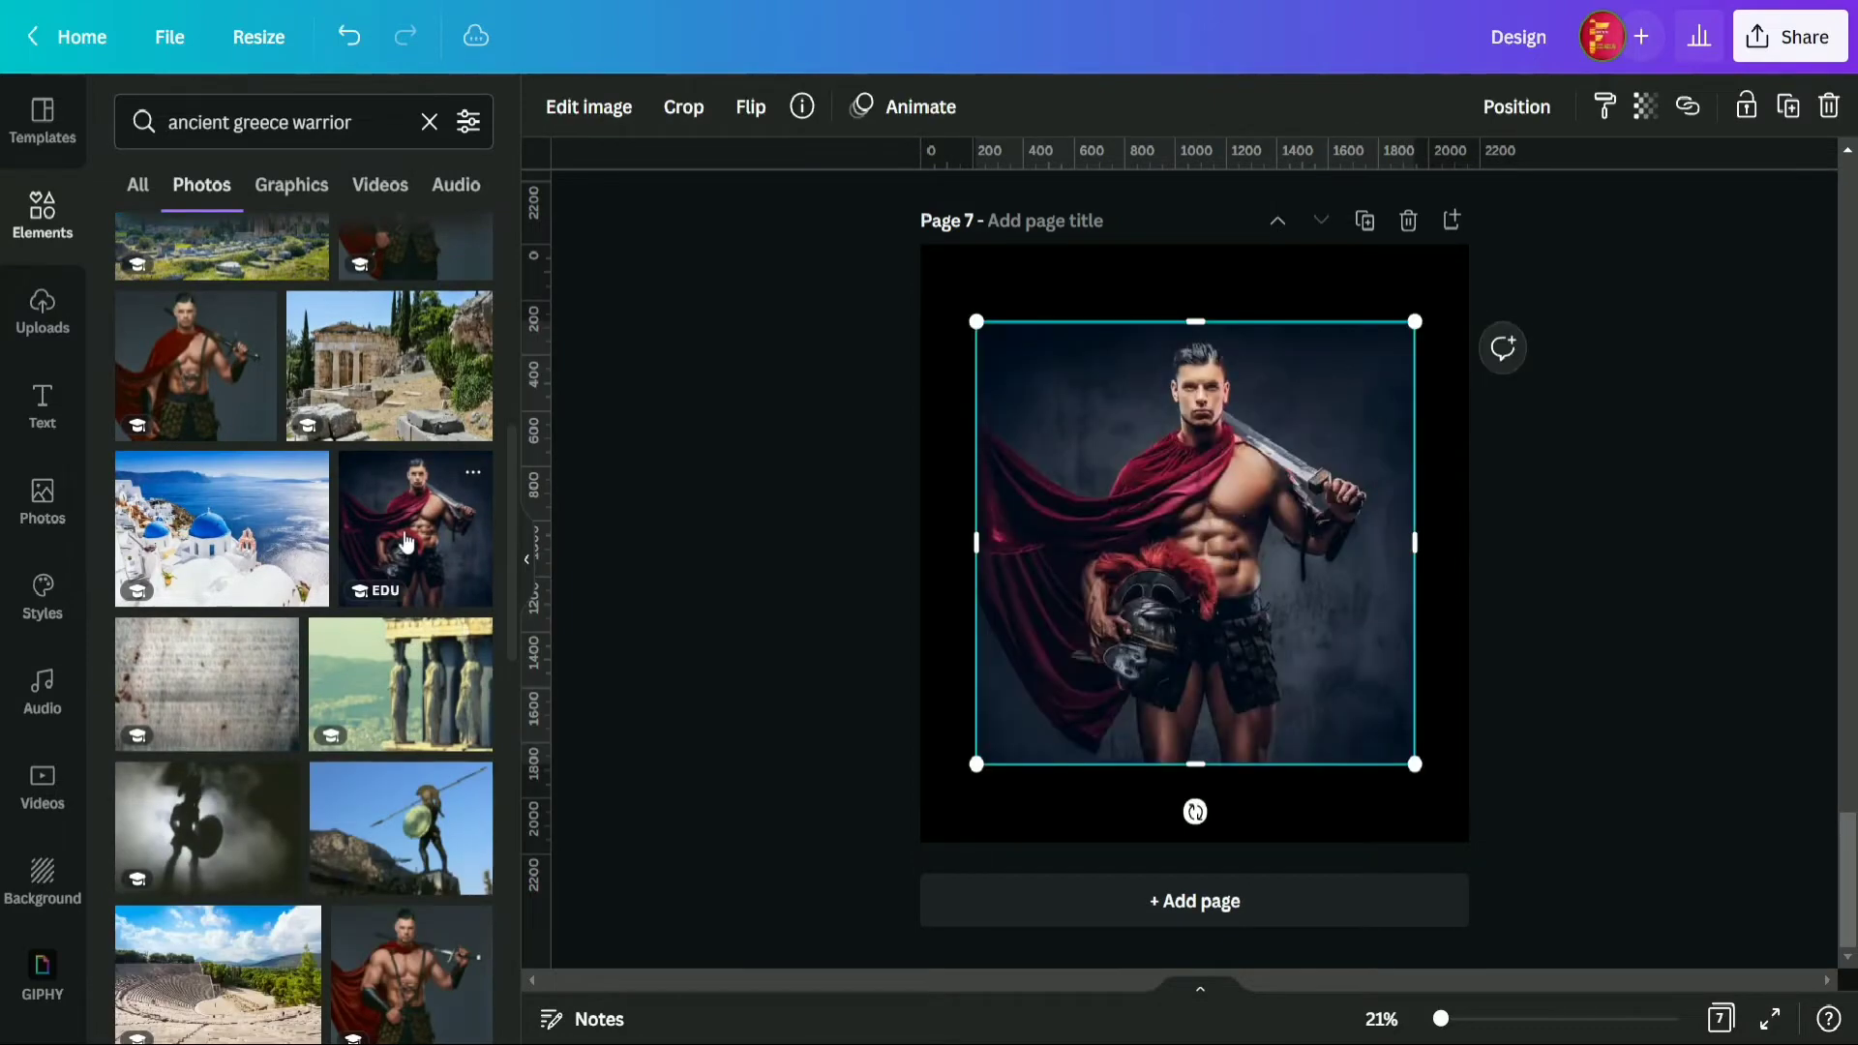
left_click(751, 539)
left_click(529, 566)
- Remove the background from the warrior photo with the Background Remover
left_click(958, 484)
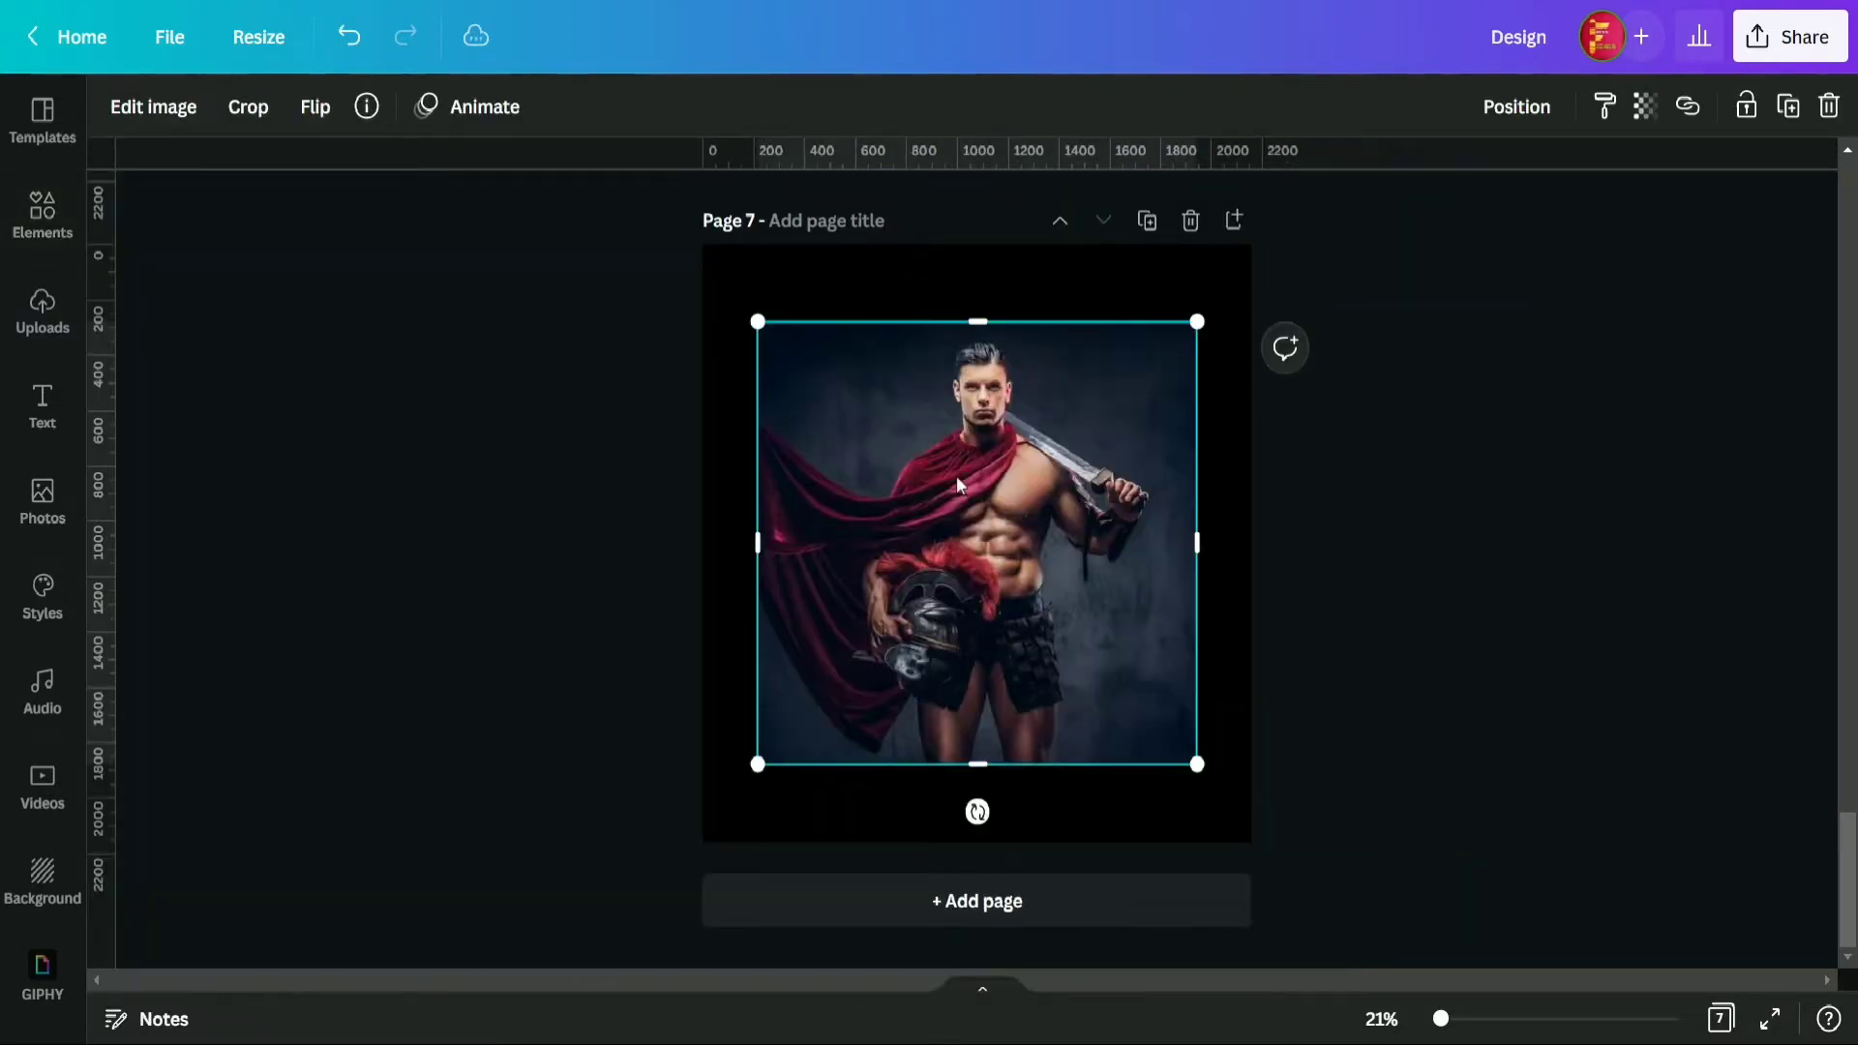
left_click(181, 133)
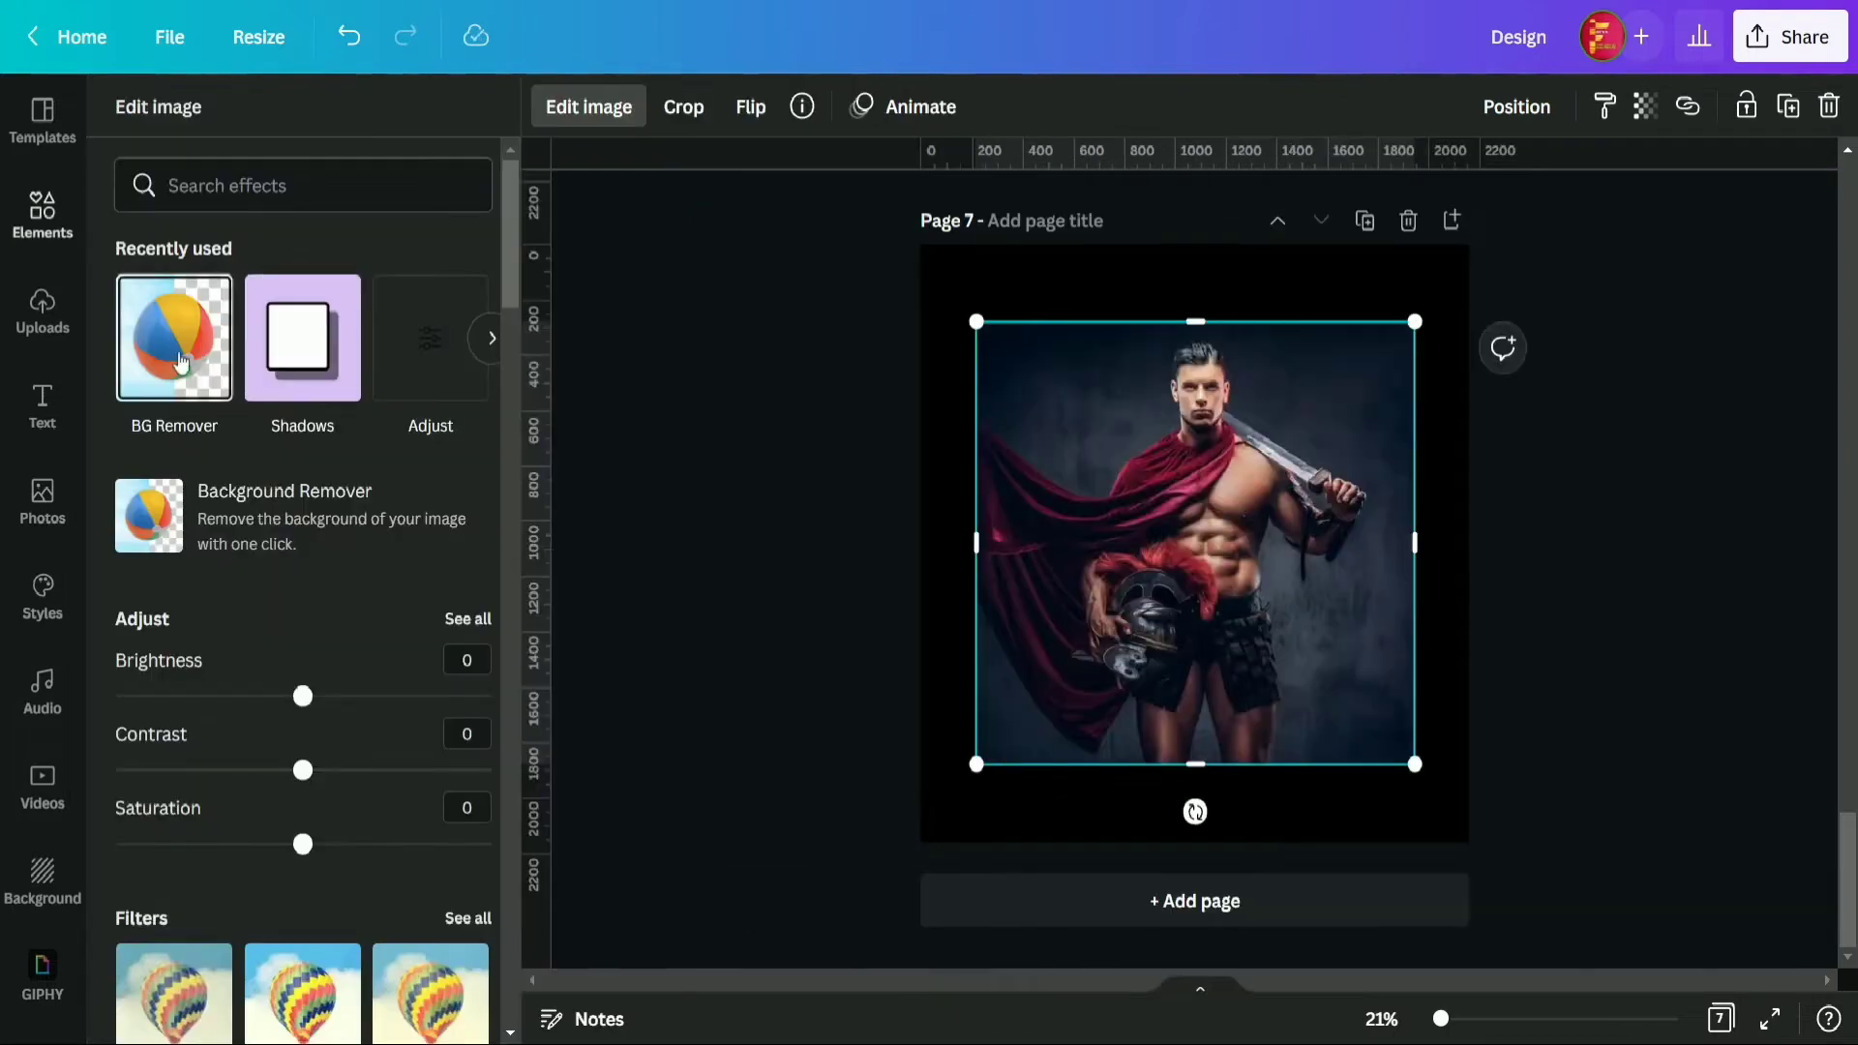
left_click(535, 551)
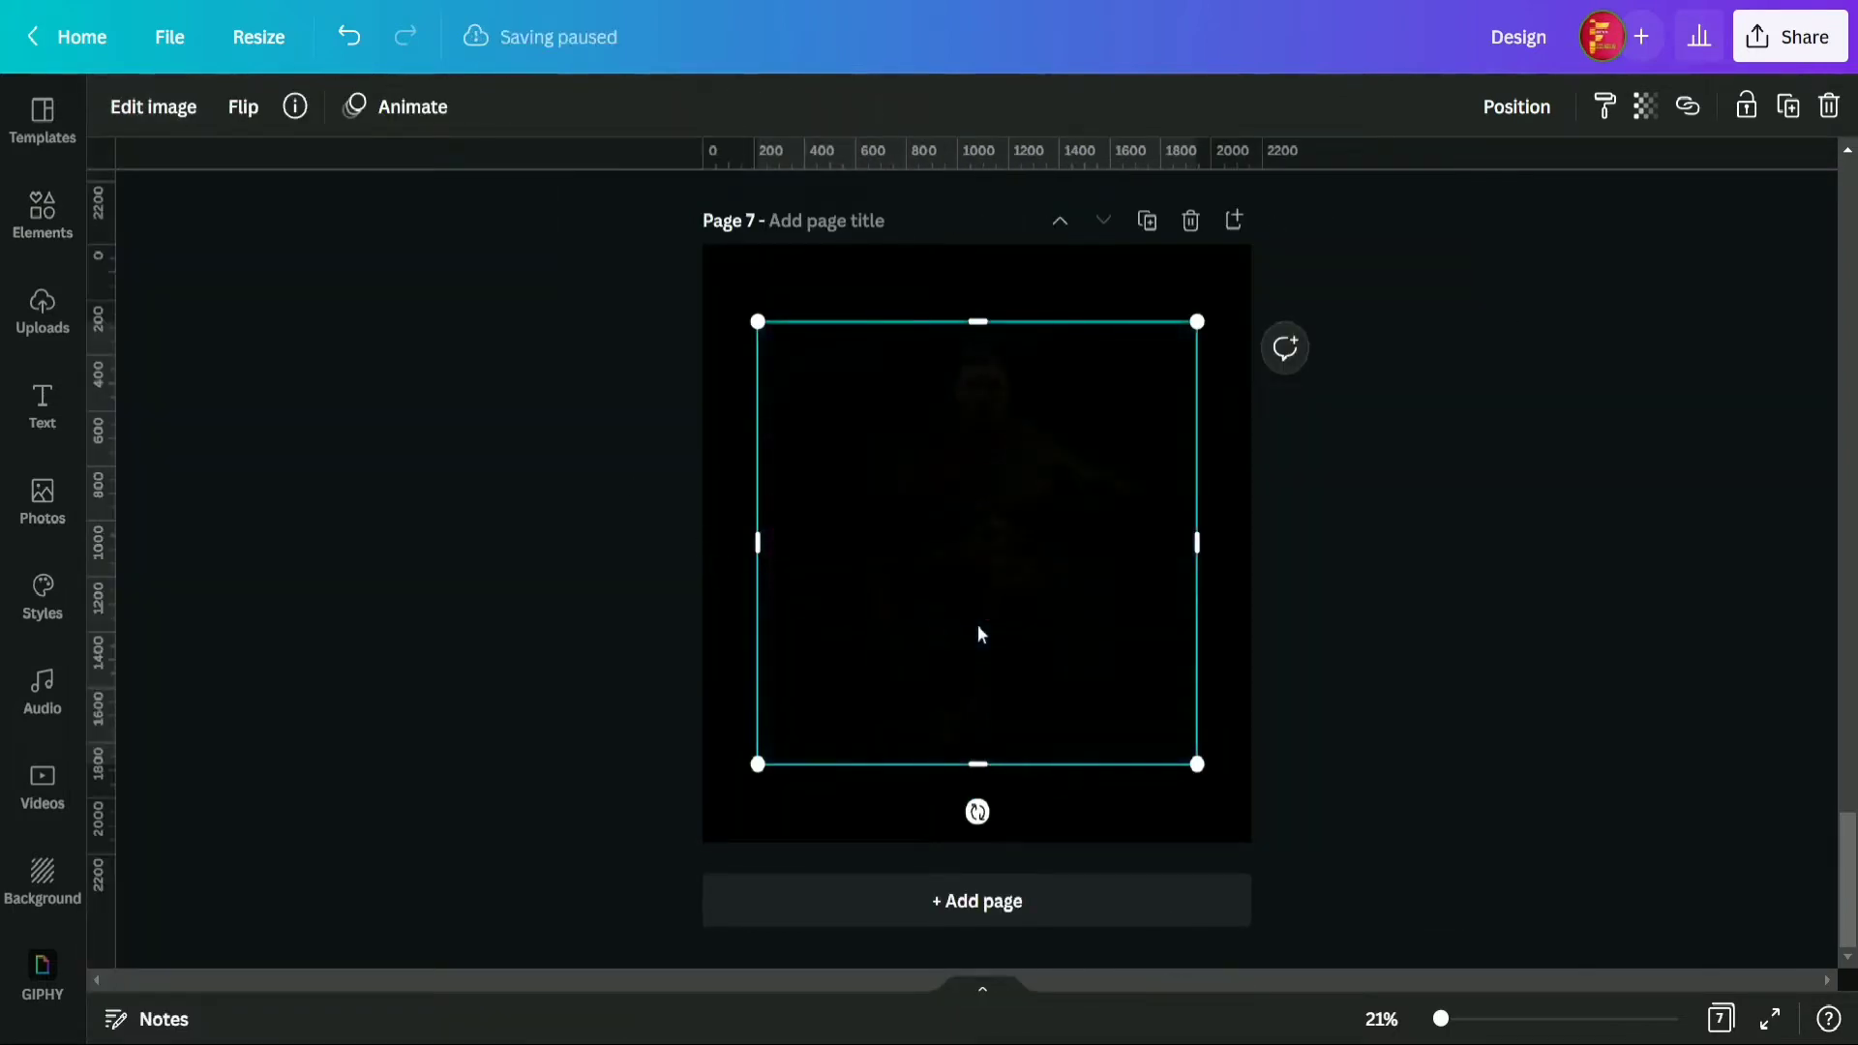
- Enlarge the warrior cutout to the full page width and move it up slightly so his head sits near the page's upper edge
left_click_drag(765, 771, 744, 822)
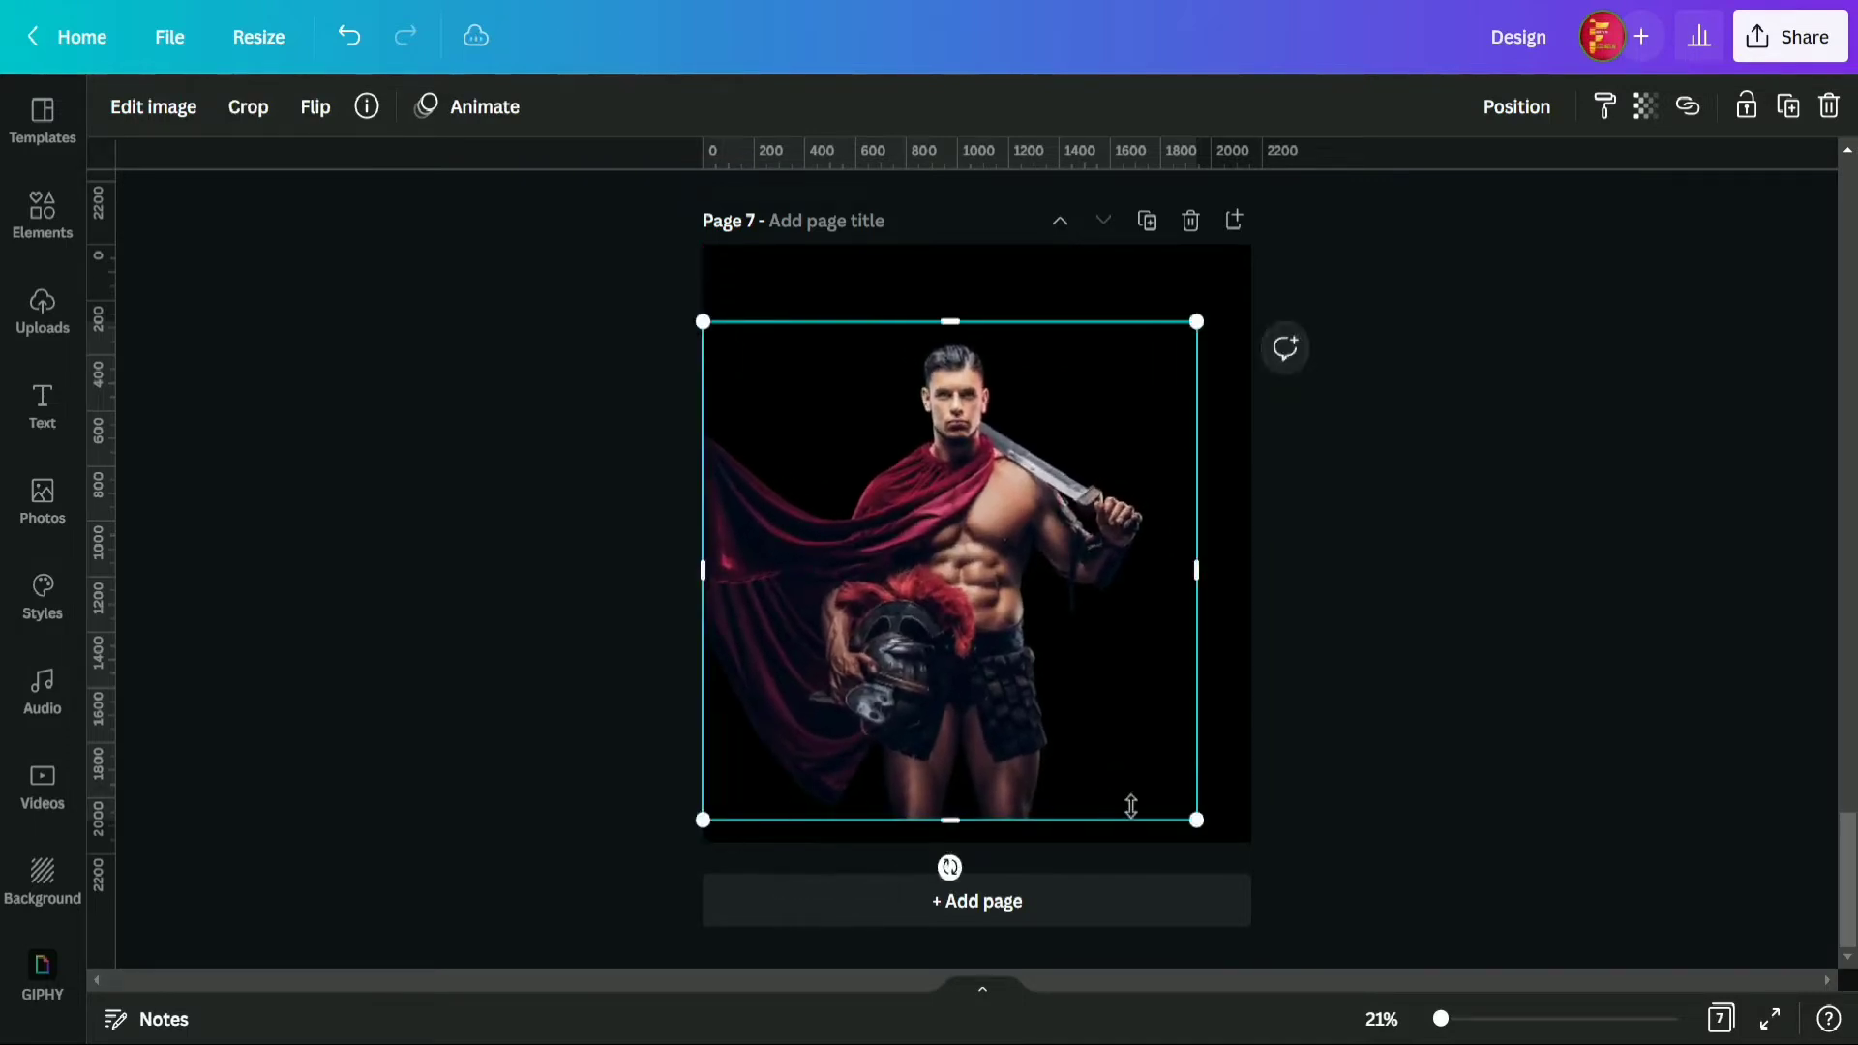
left_click_drag(1203, 323, 1254, 269)
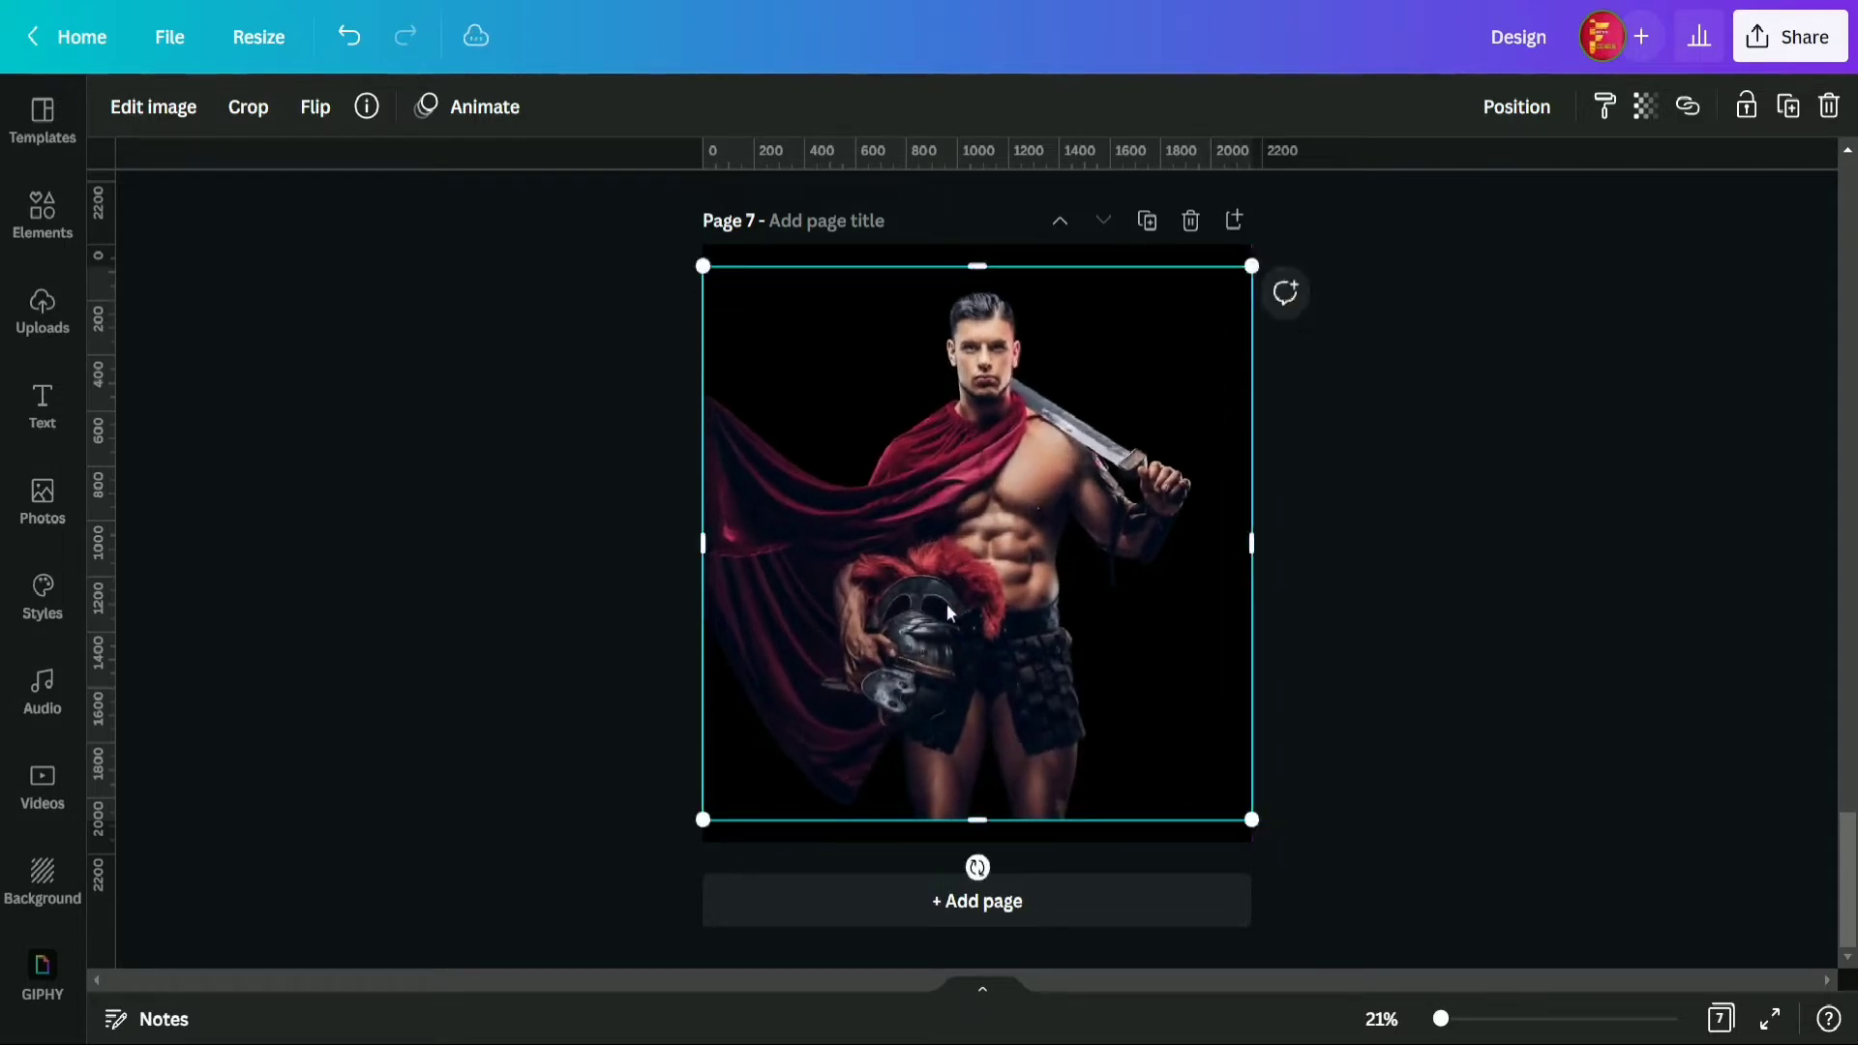
left_click_drag(947, 602, 950, 585)
left_click(1403, 500)
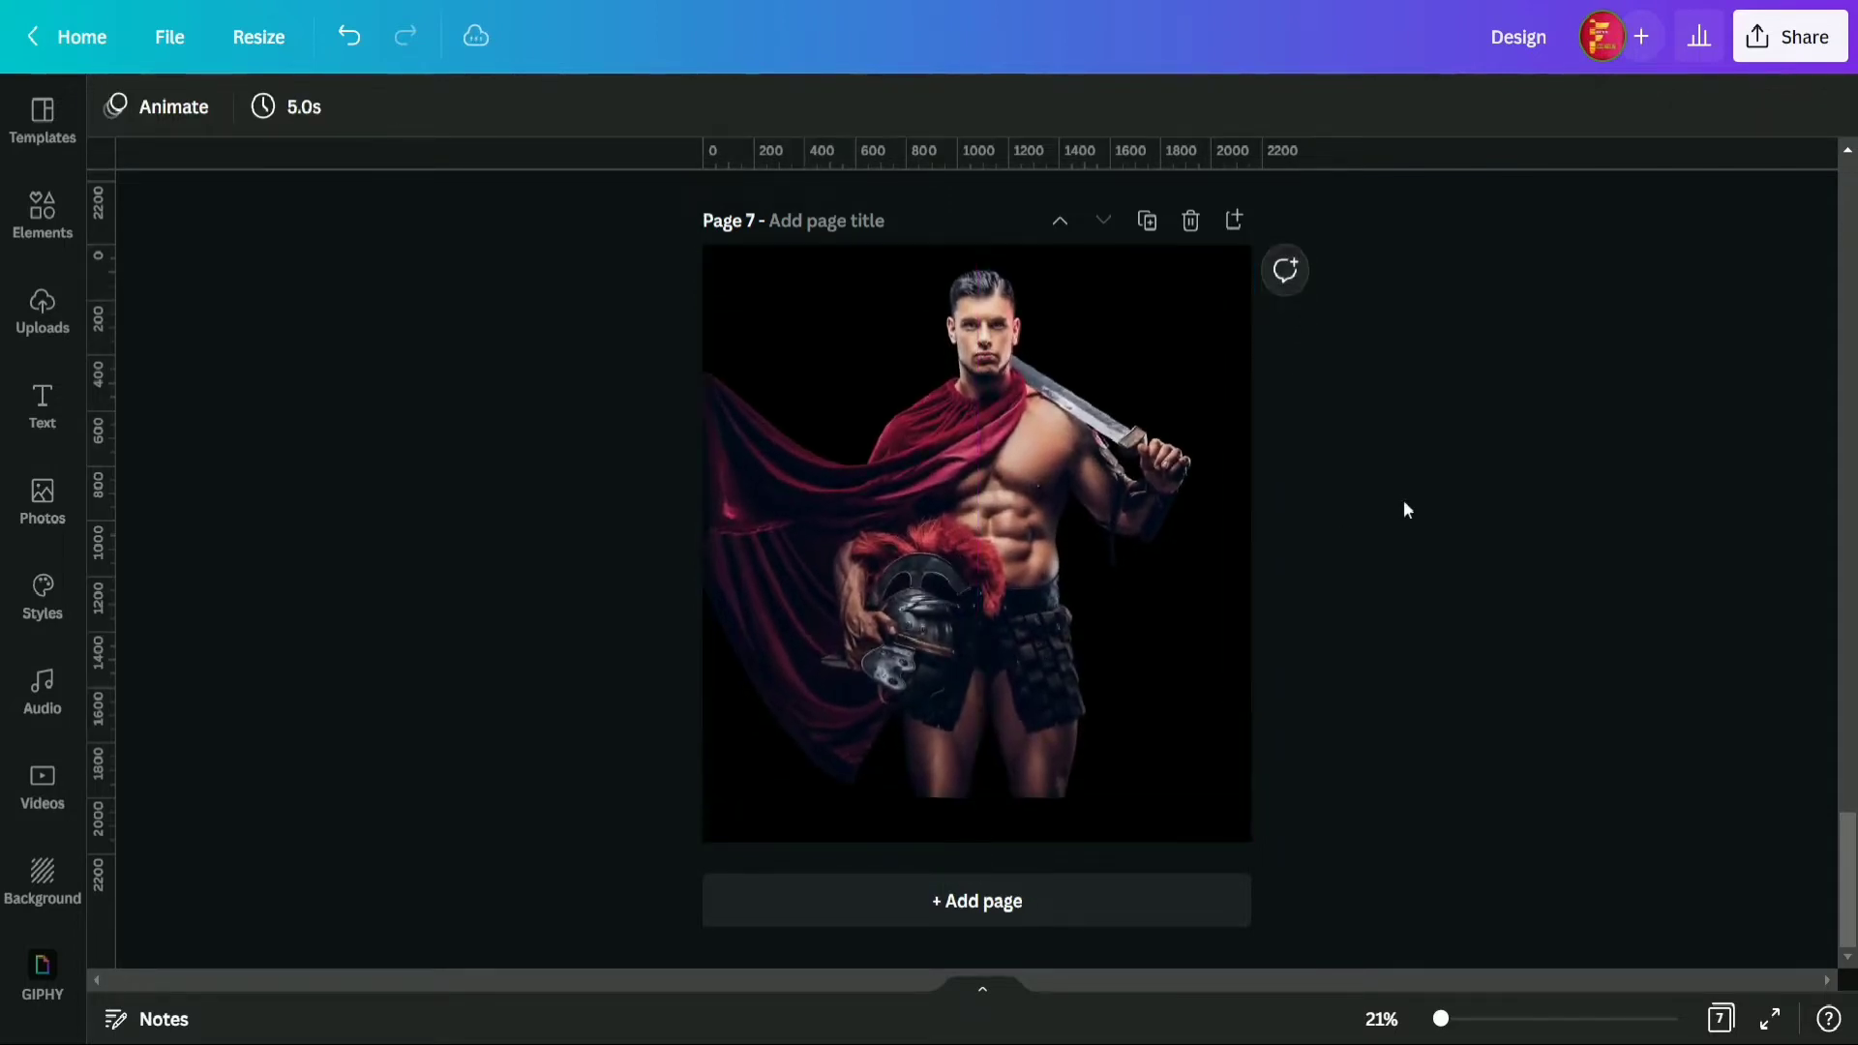
- Clear the old search and search the elements library for "gradient that fades transparent"
left_click(27, 237)
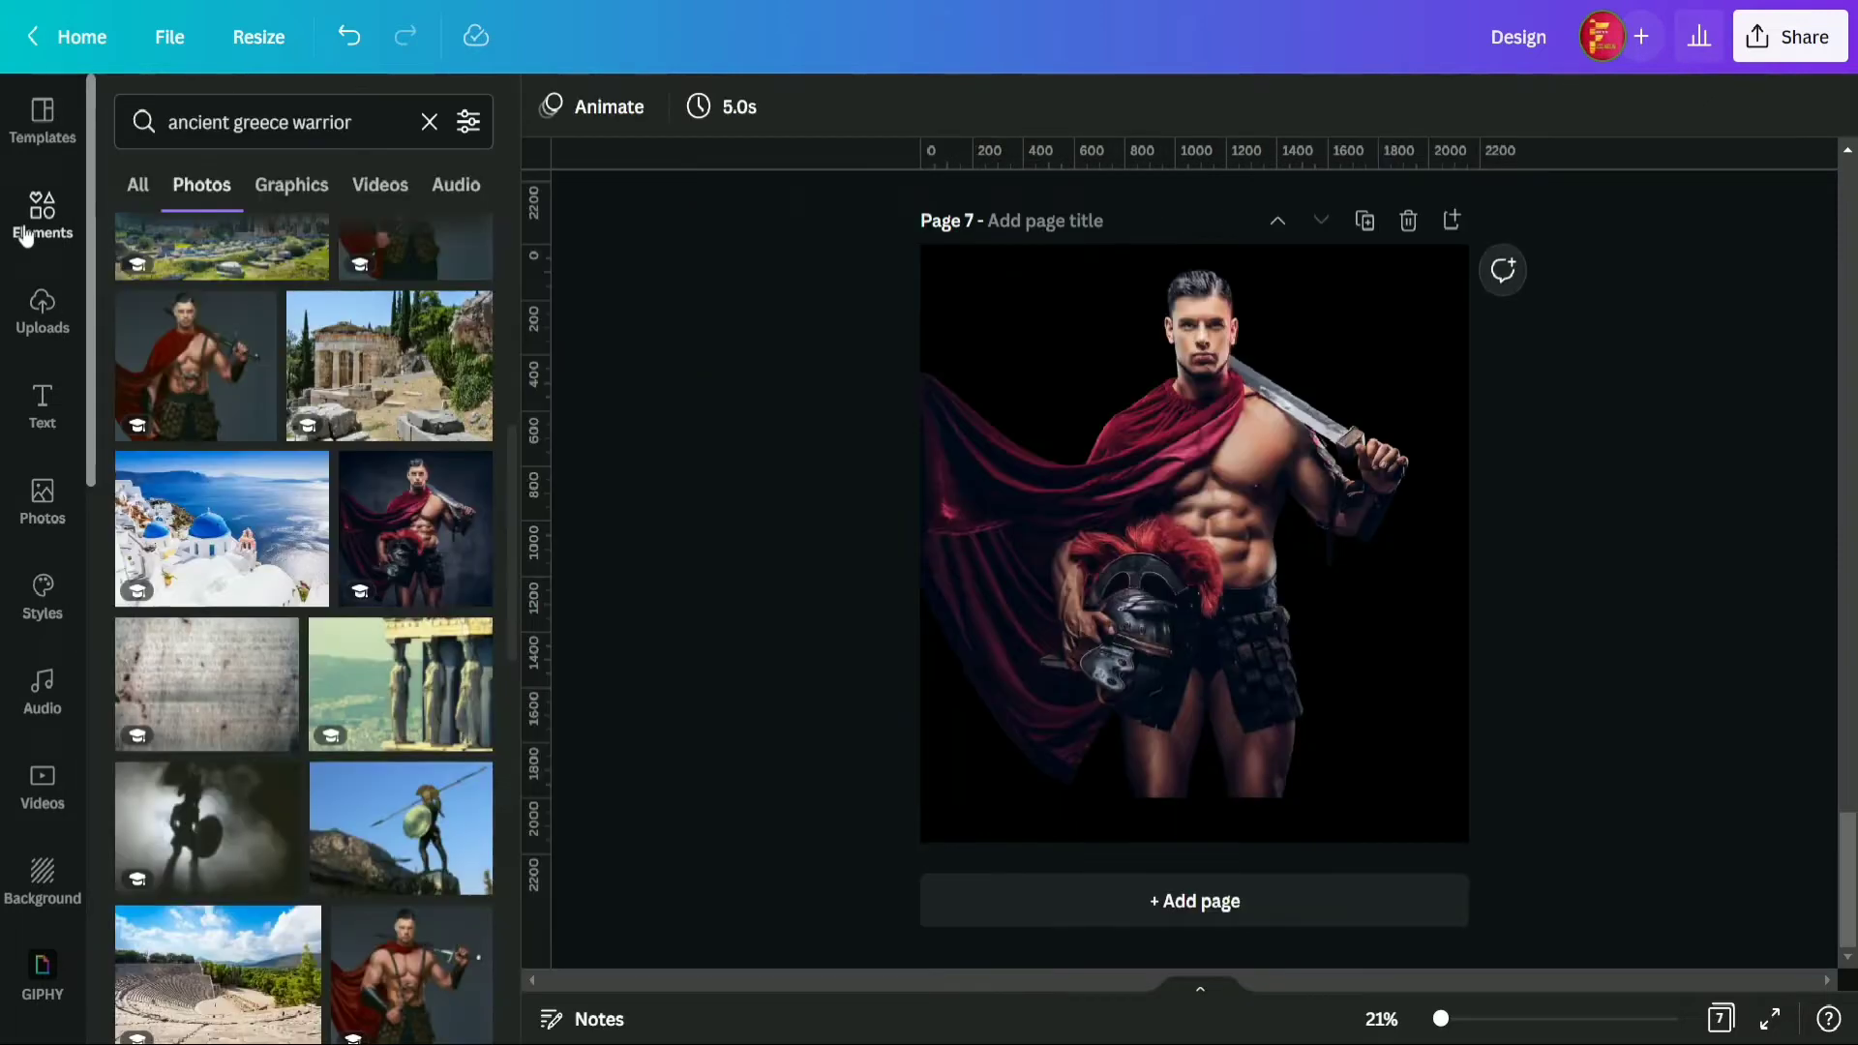
left_click(430, 123)
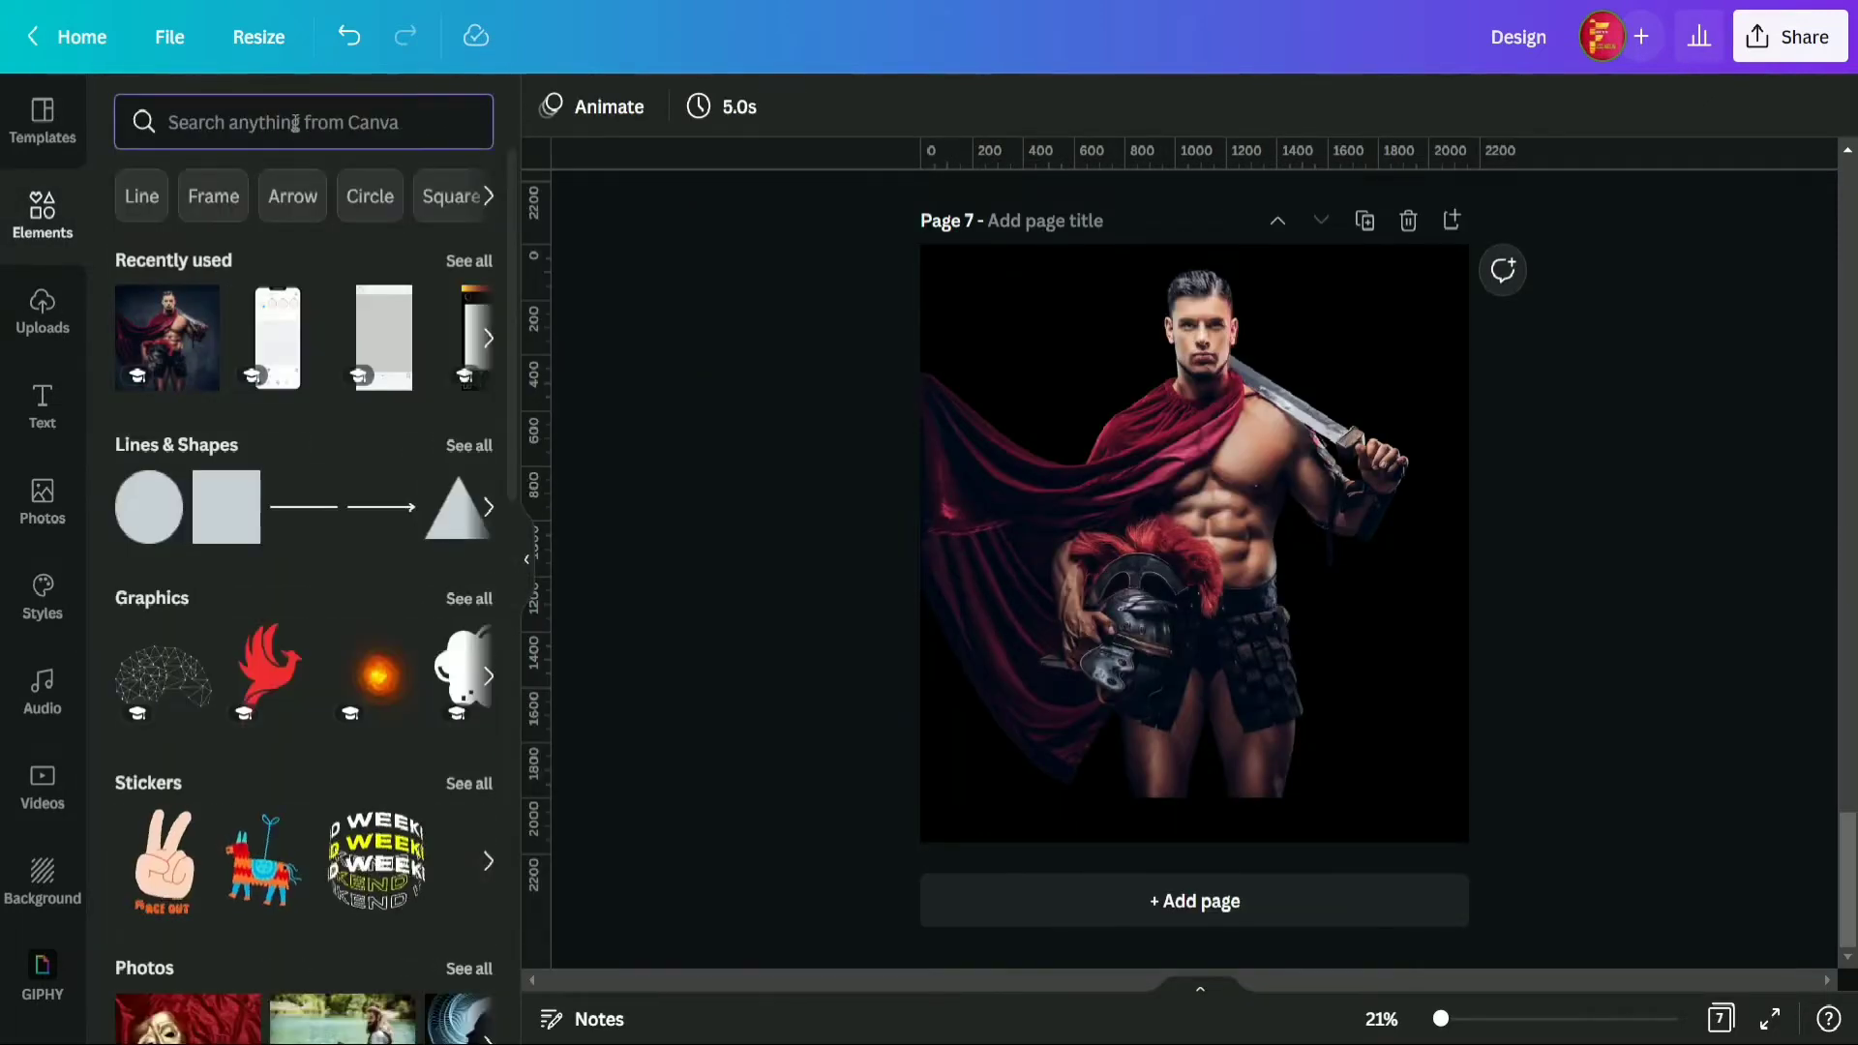
type("f")
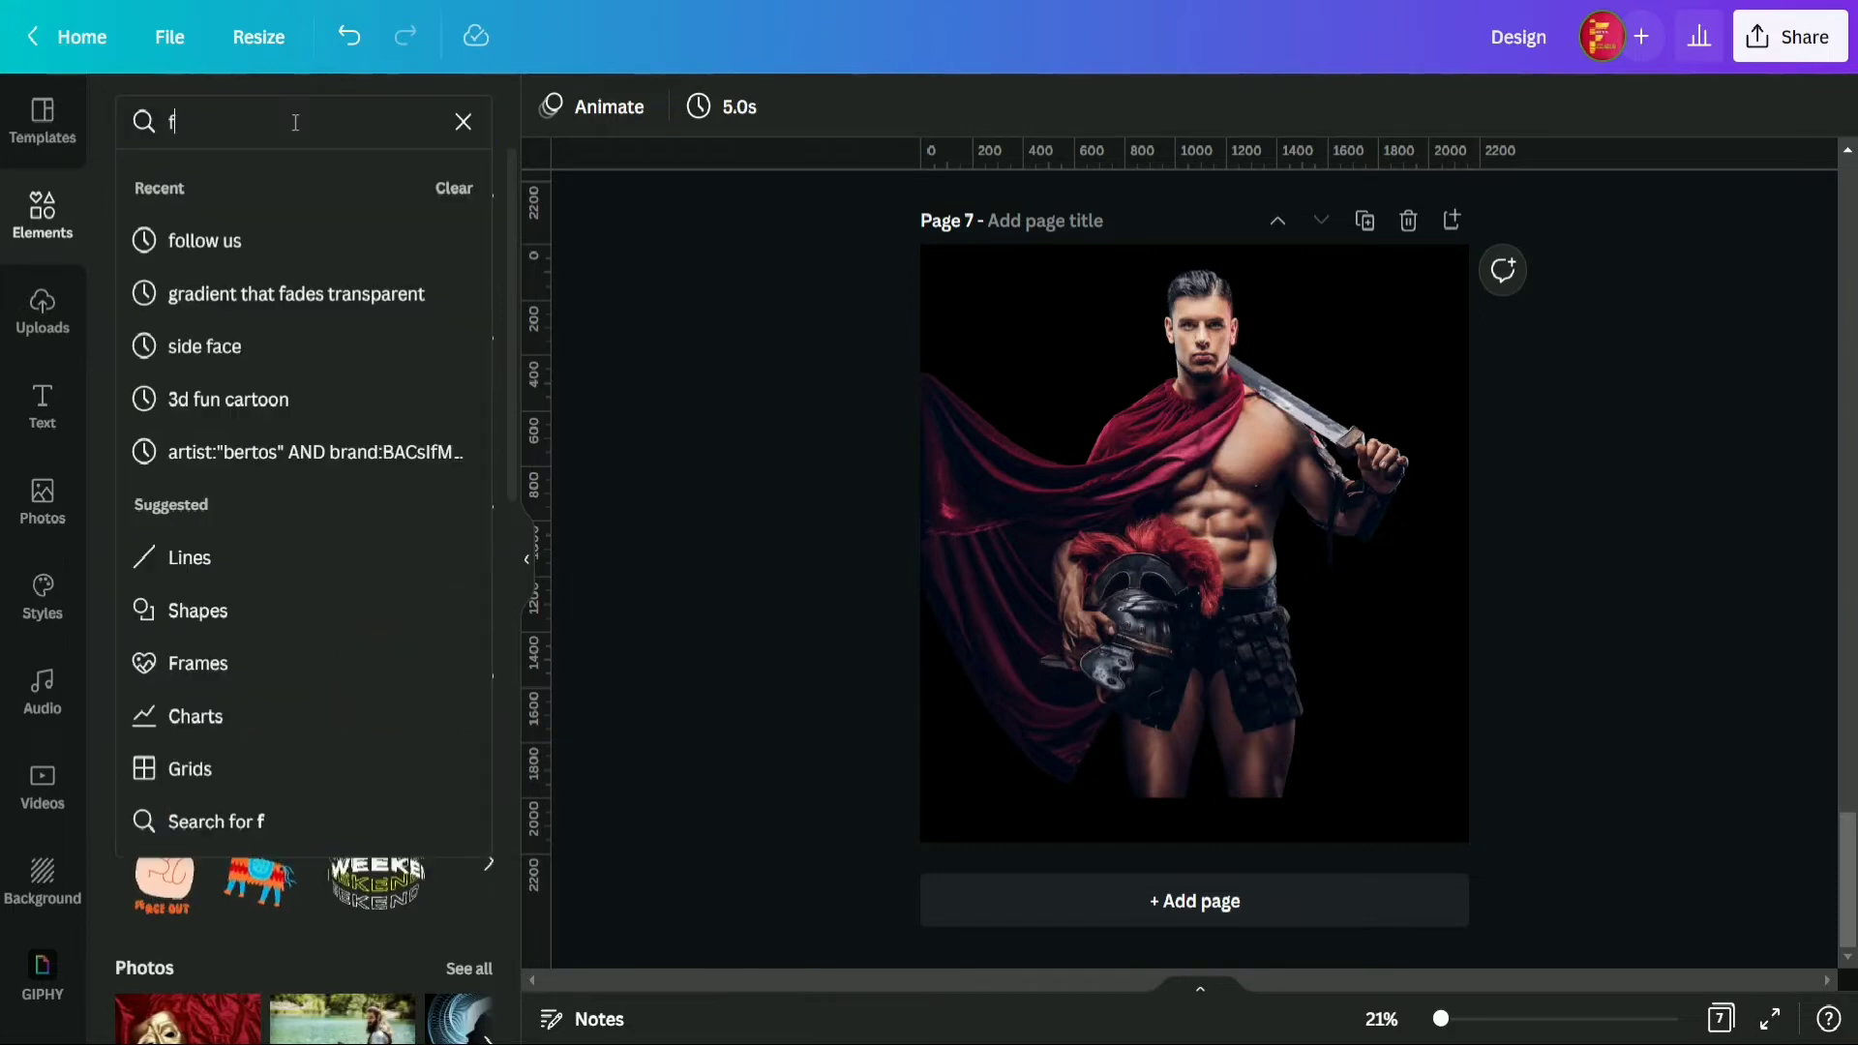
type("ad")
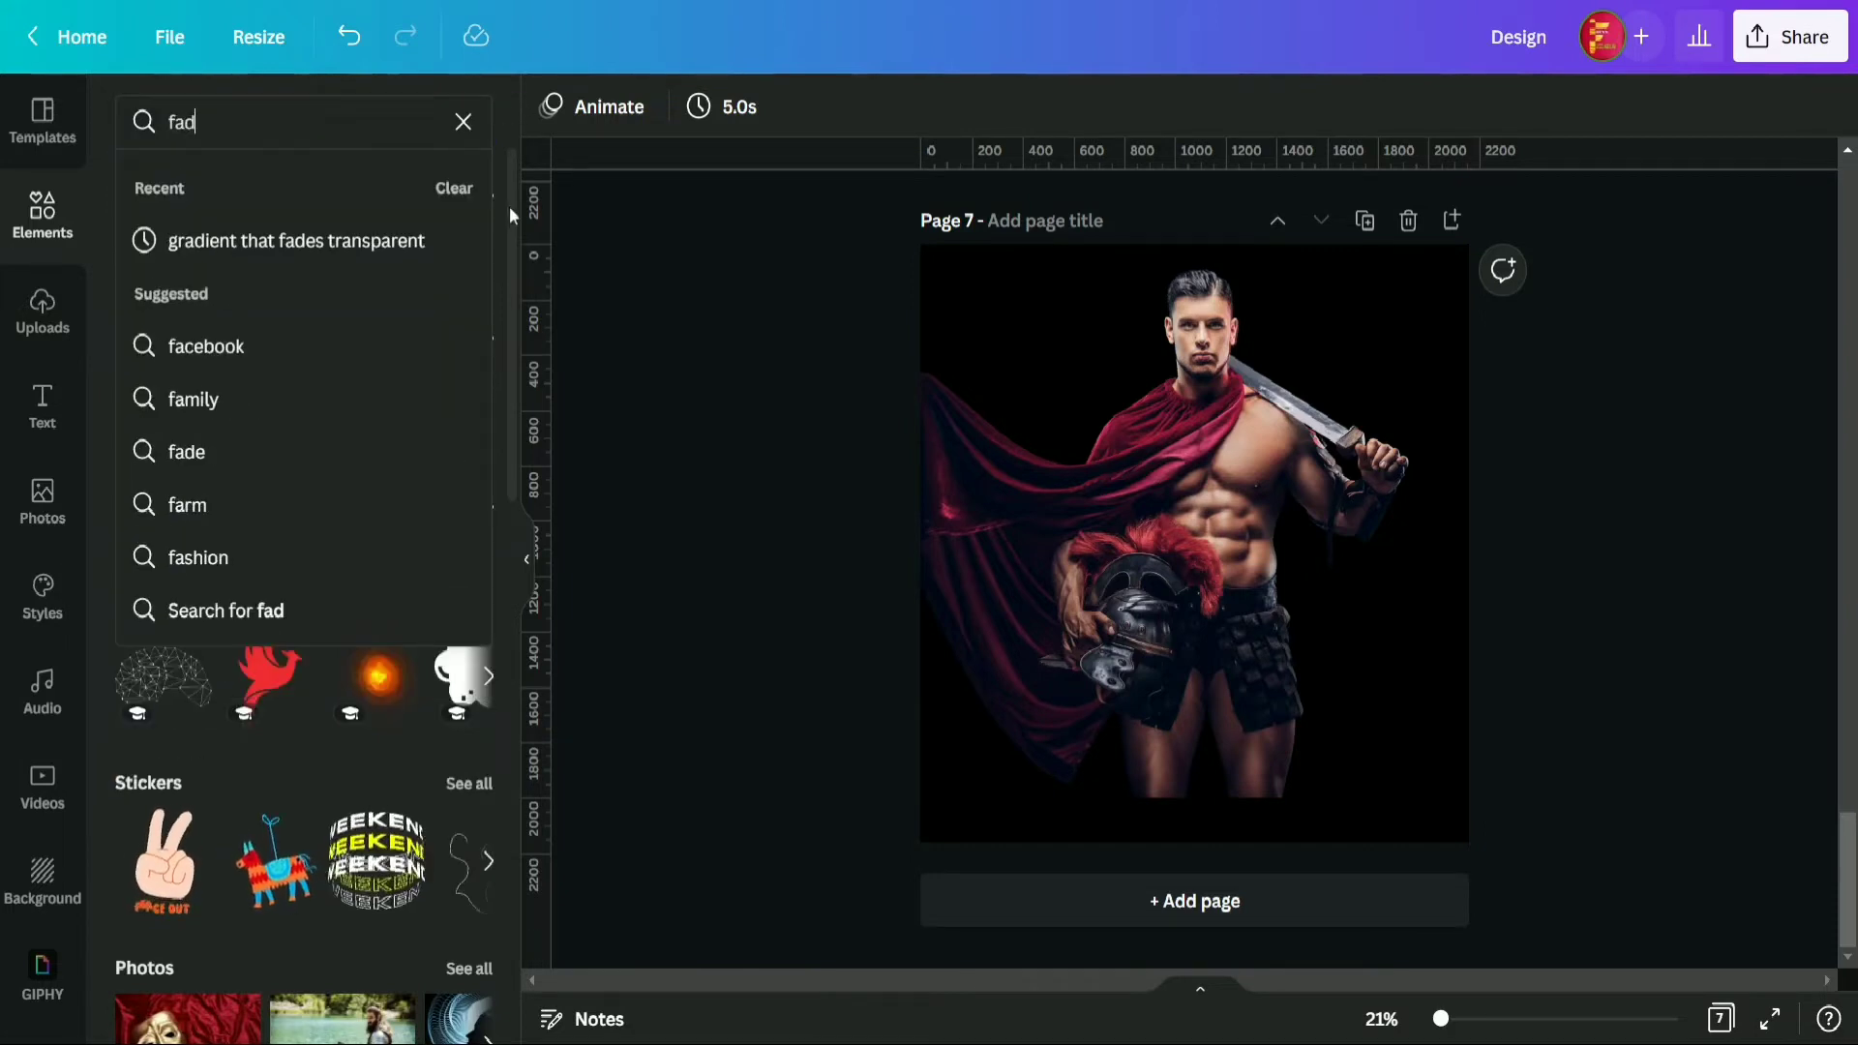
left_click(383, 242)
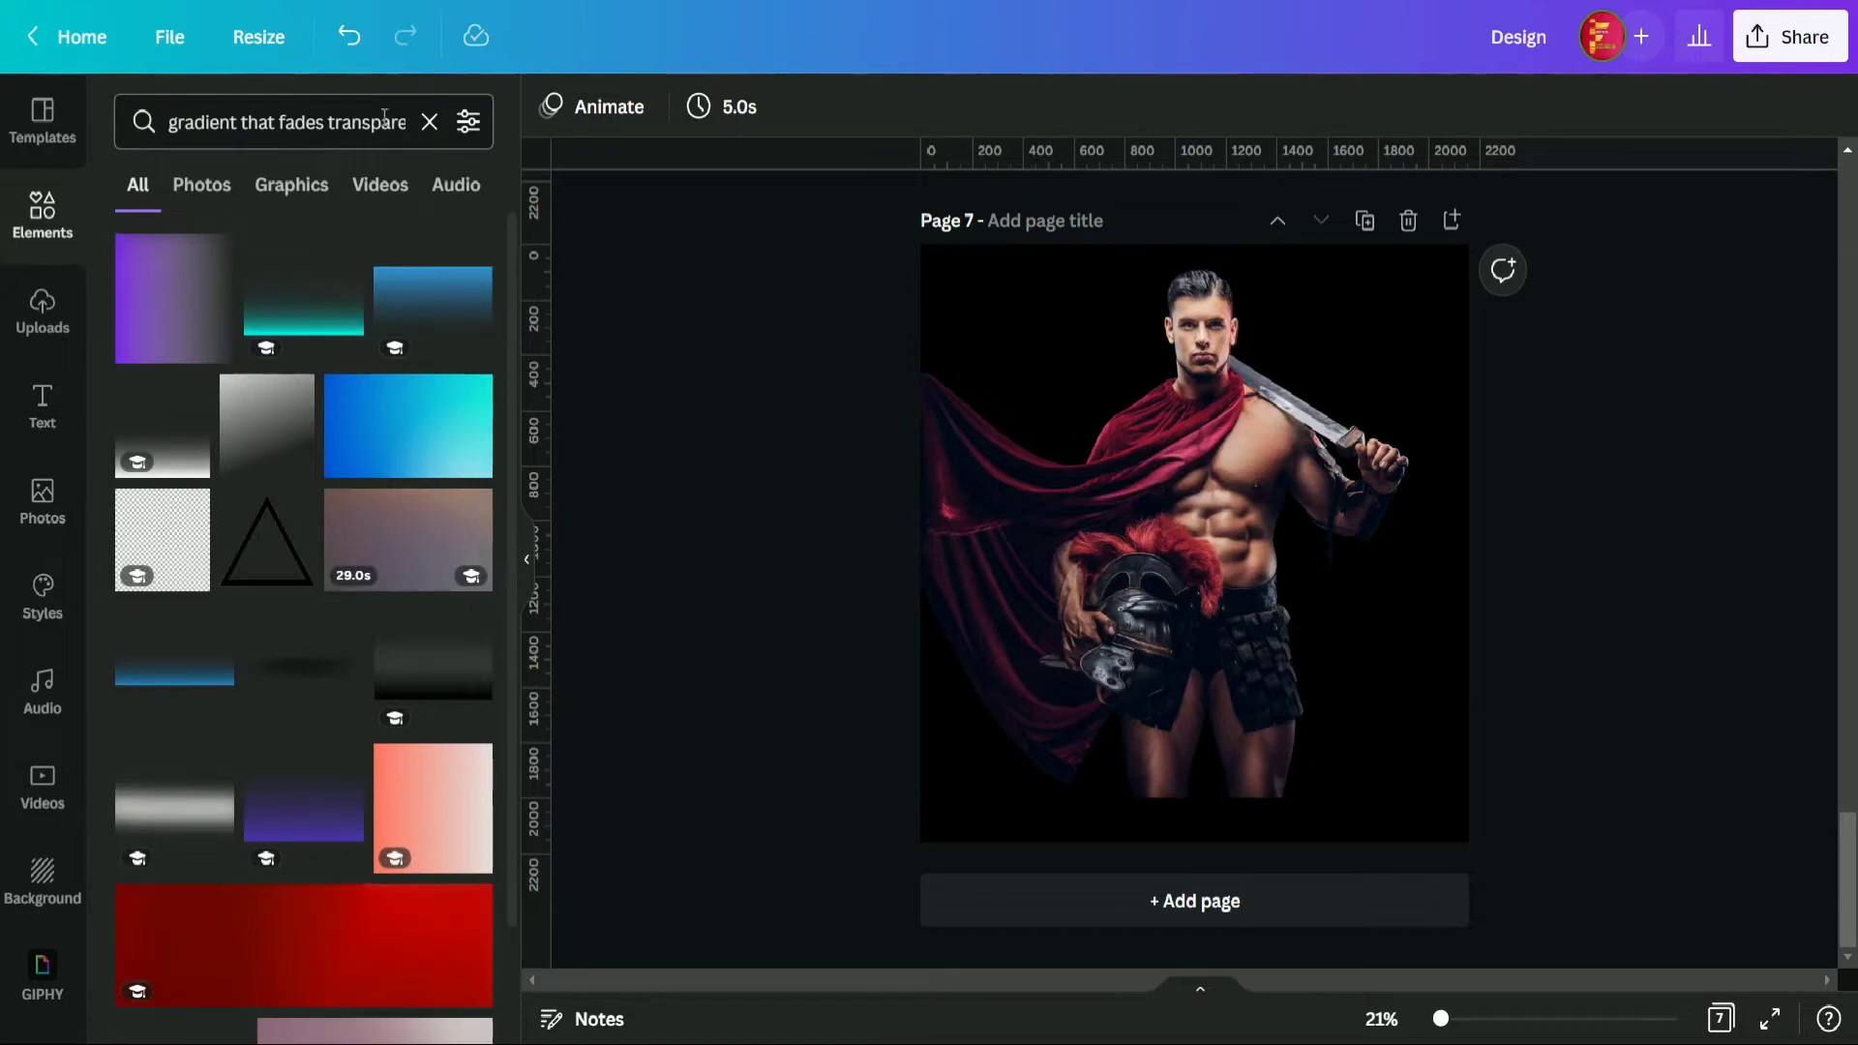
left_click(385, 120)
mouse_move(405, 122)
left_mouse_down()
mouse_move(150, 121)
mouse_move(407, 122)
left_mouse_up()
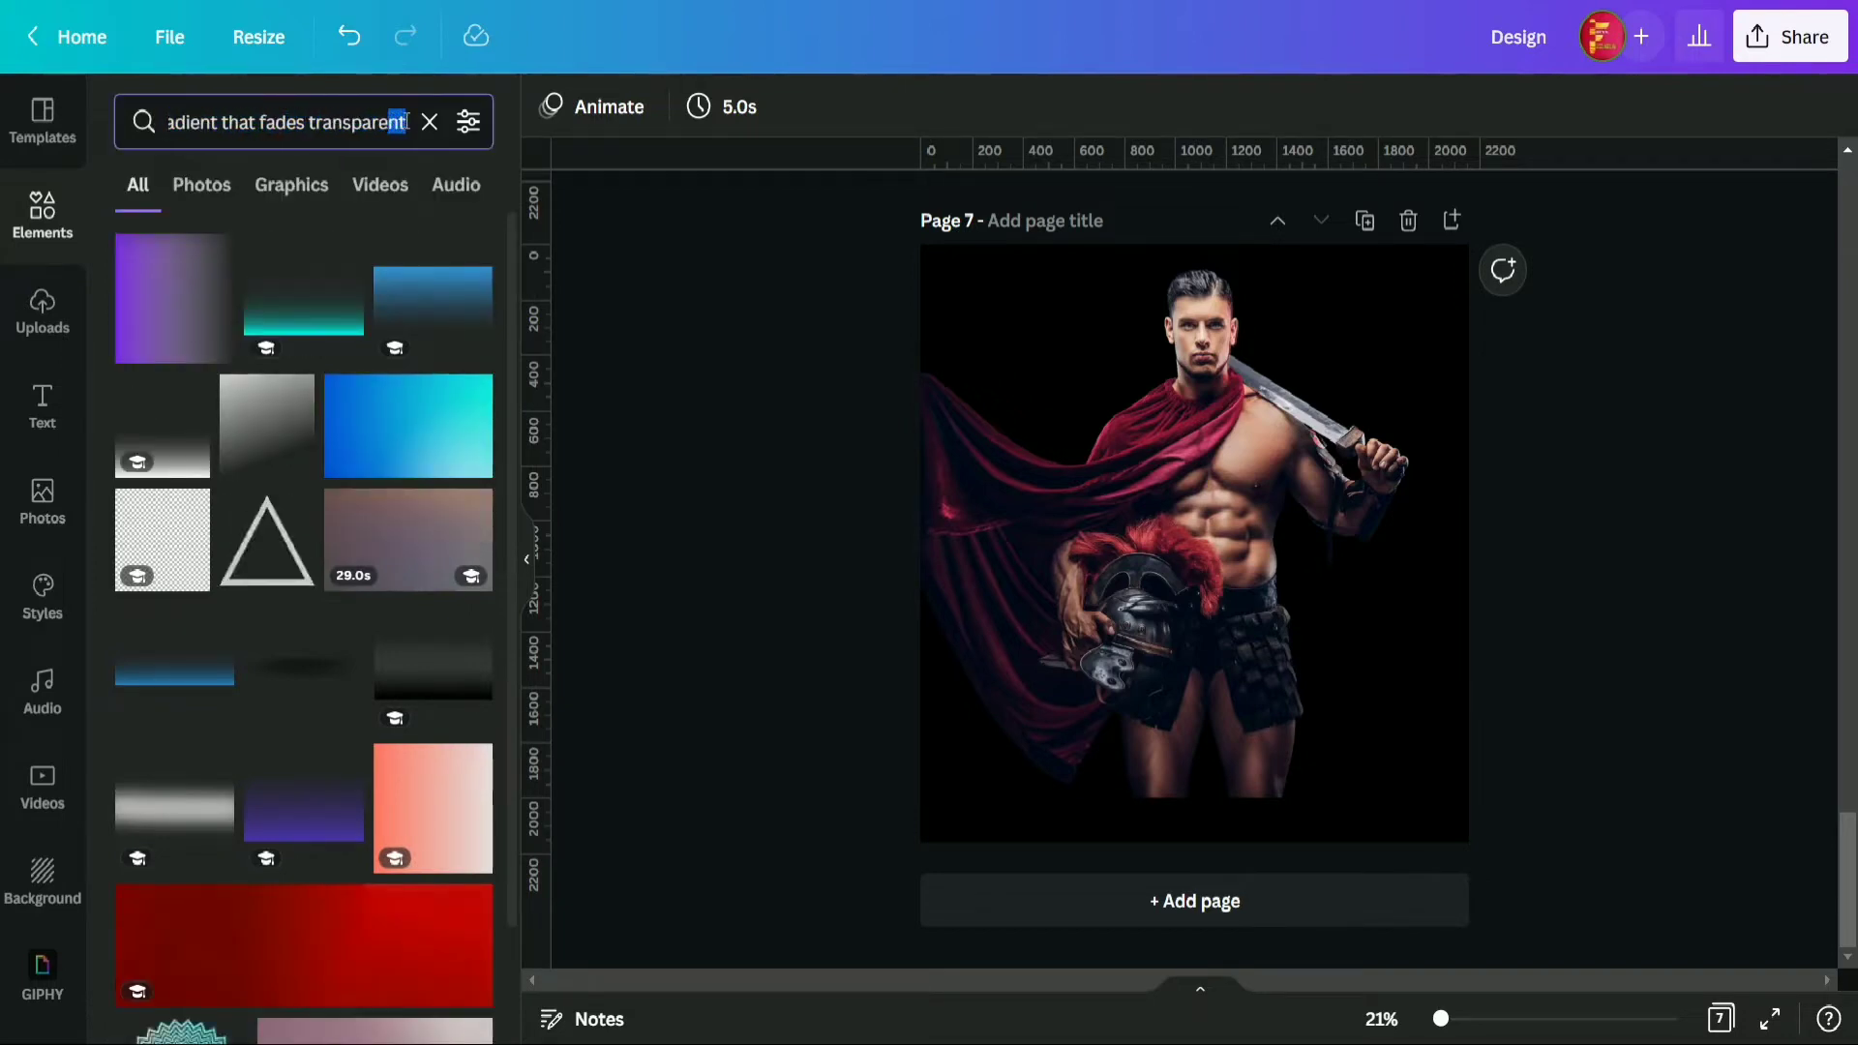
- Add the purple fading gradient to the page and change both of its colors to black
left_click(207, 296)
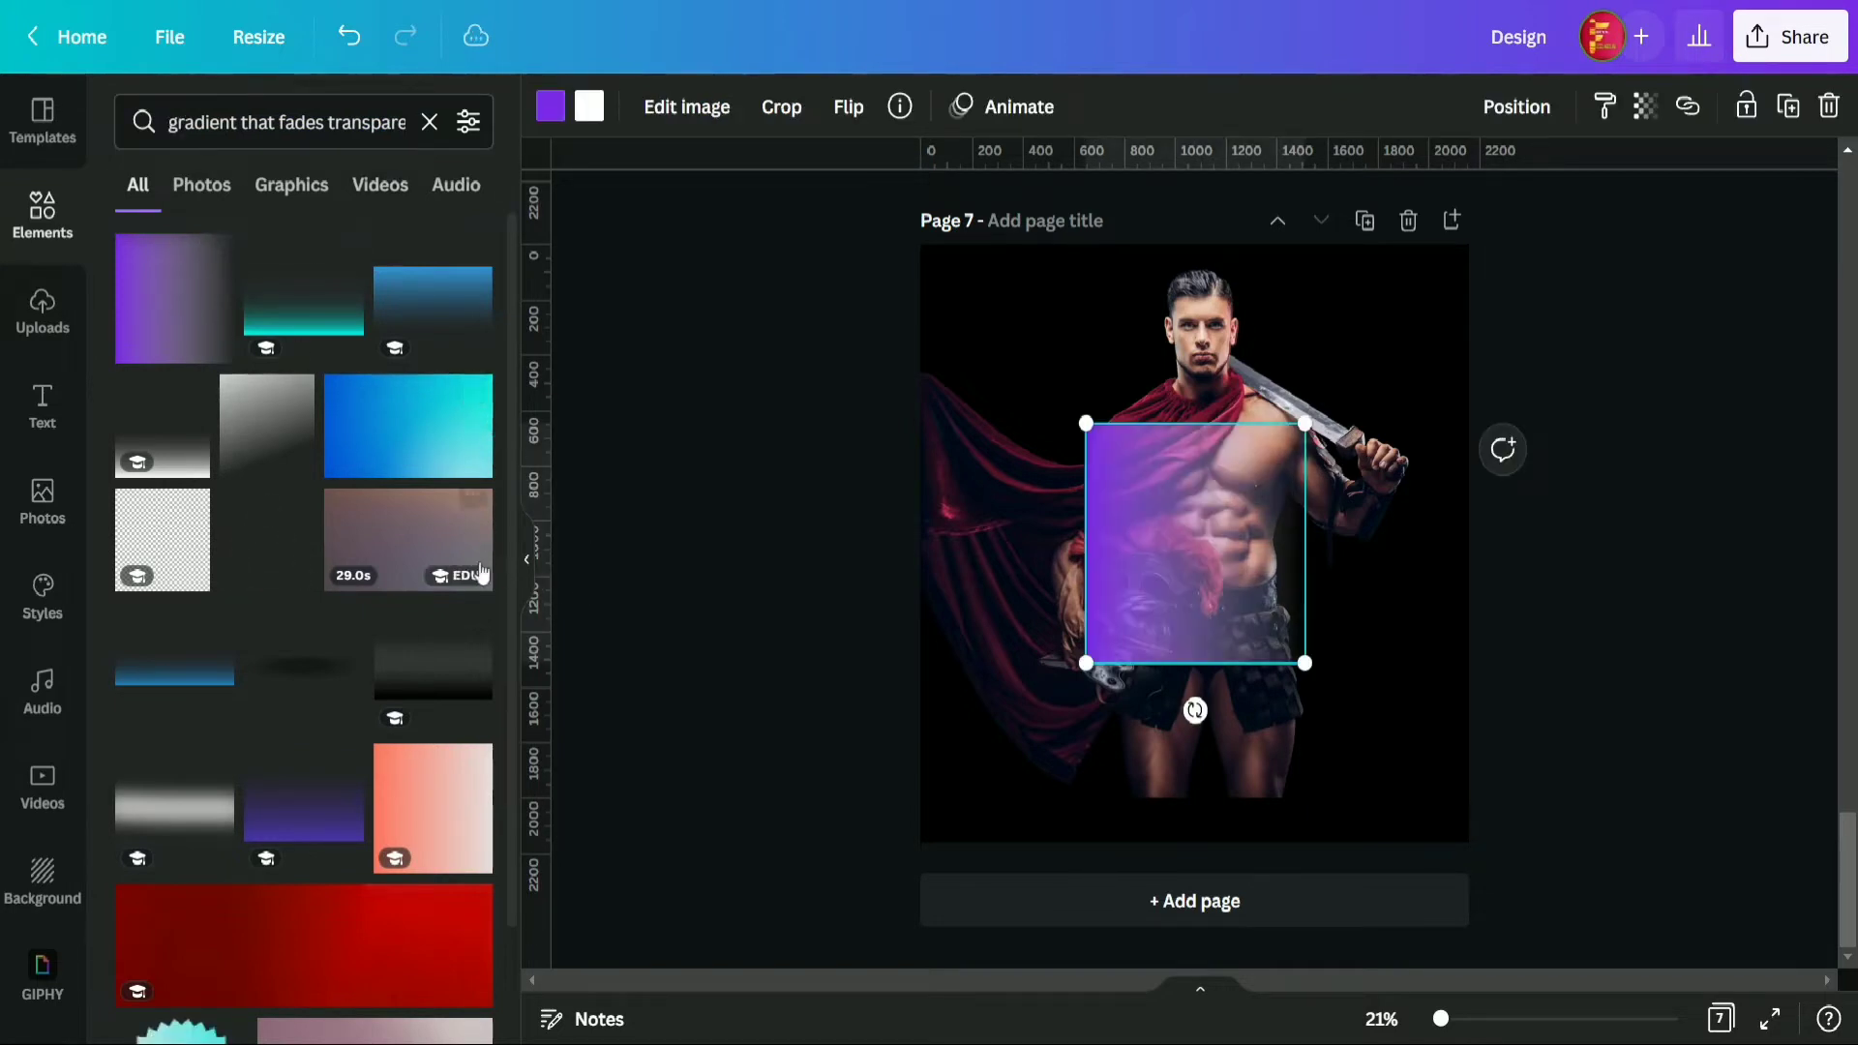
left_click(526, 559)
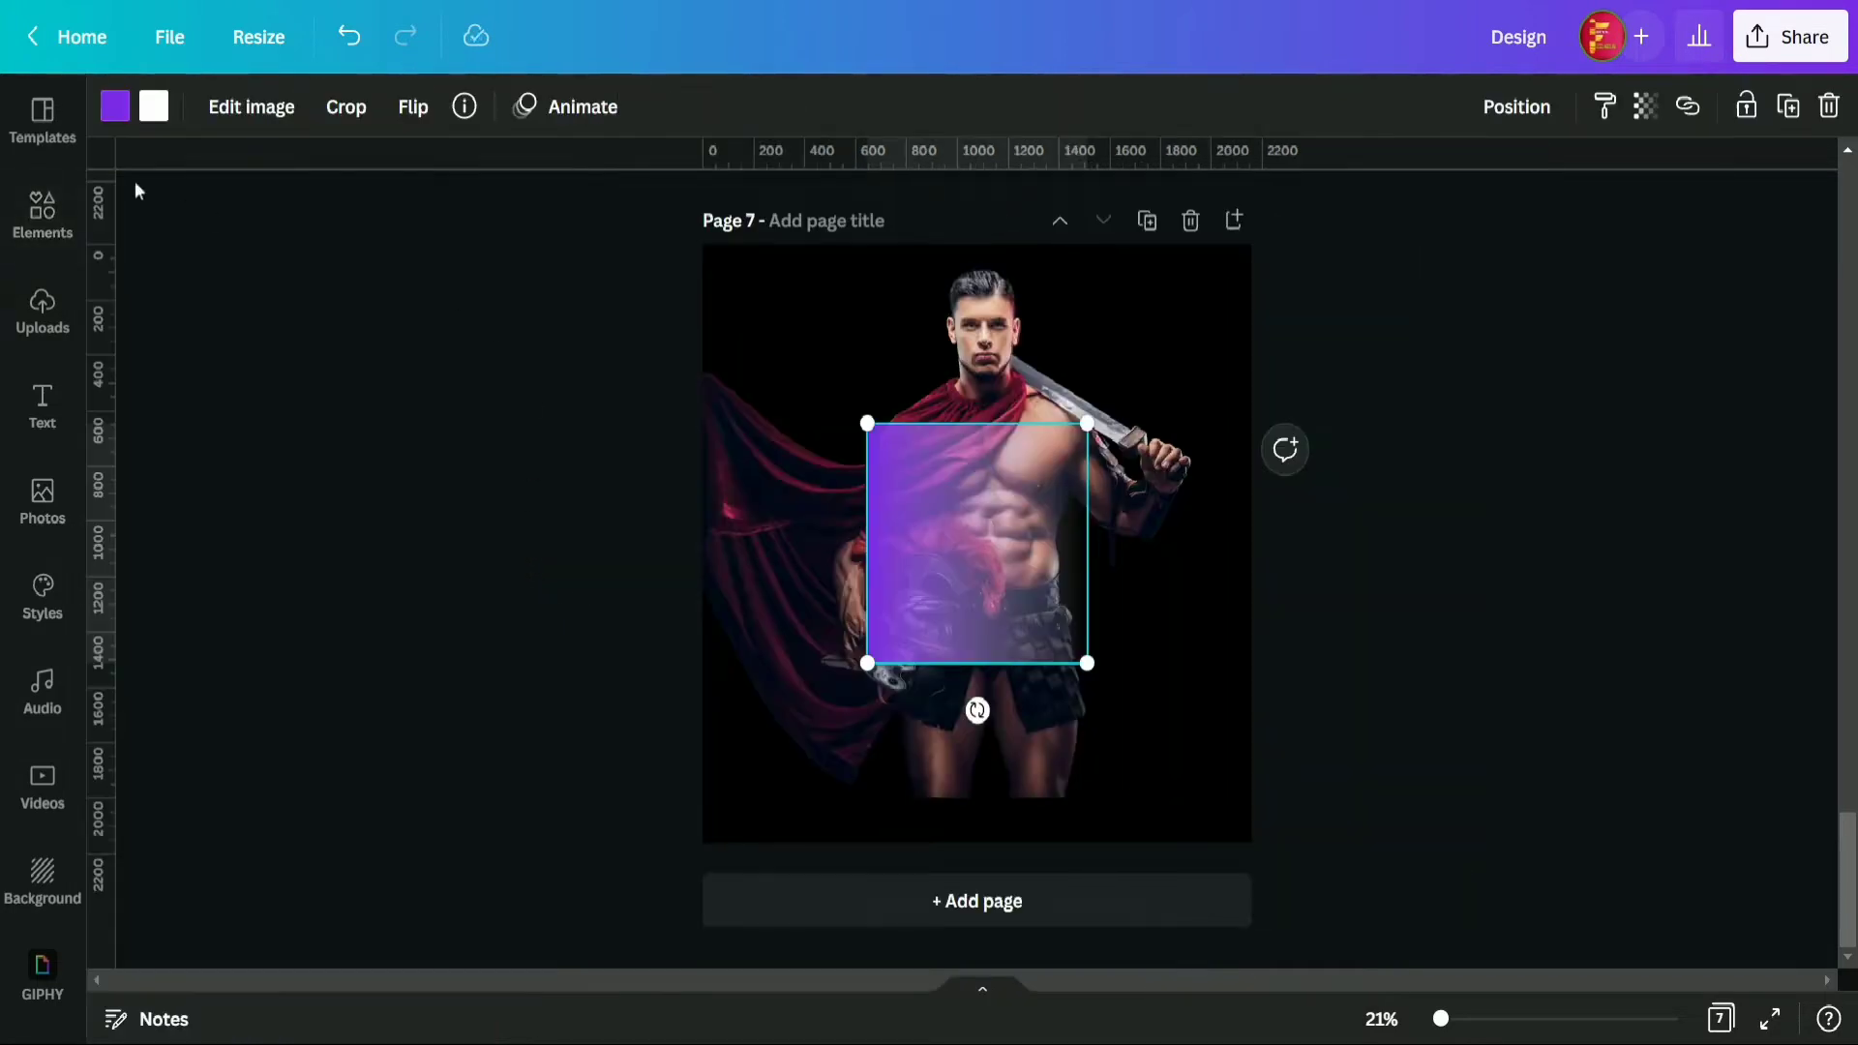
left_click(114, 105)
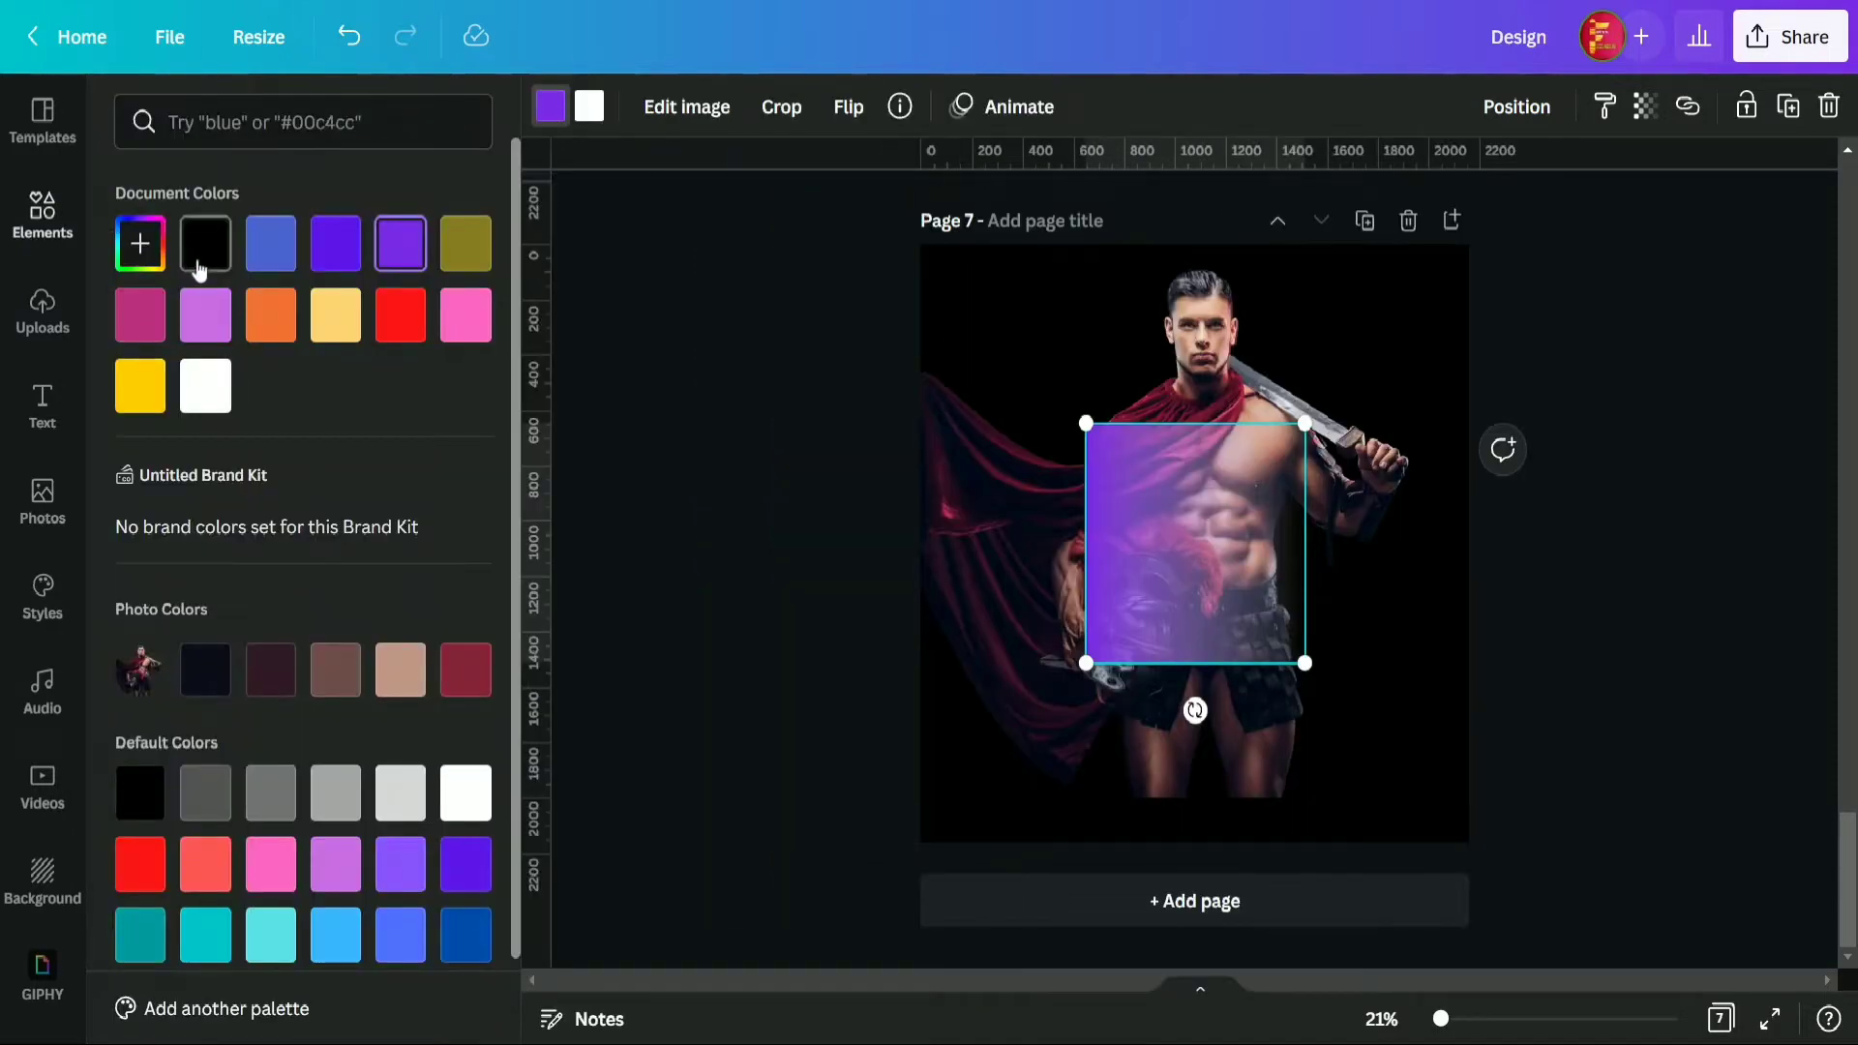
left_click(201, 259)
left_click(589, 106)
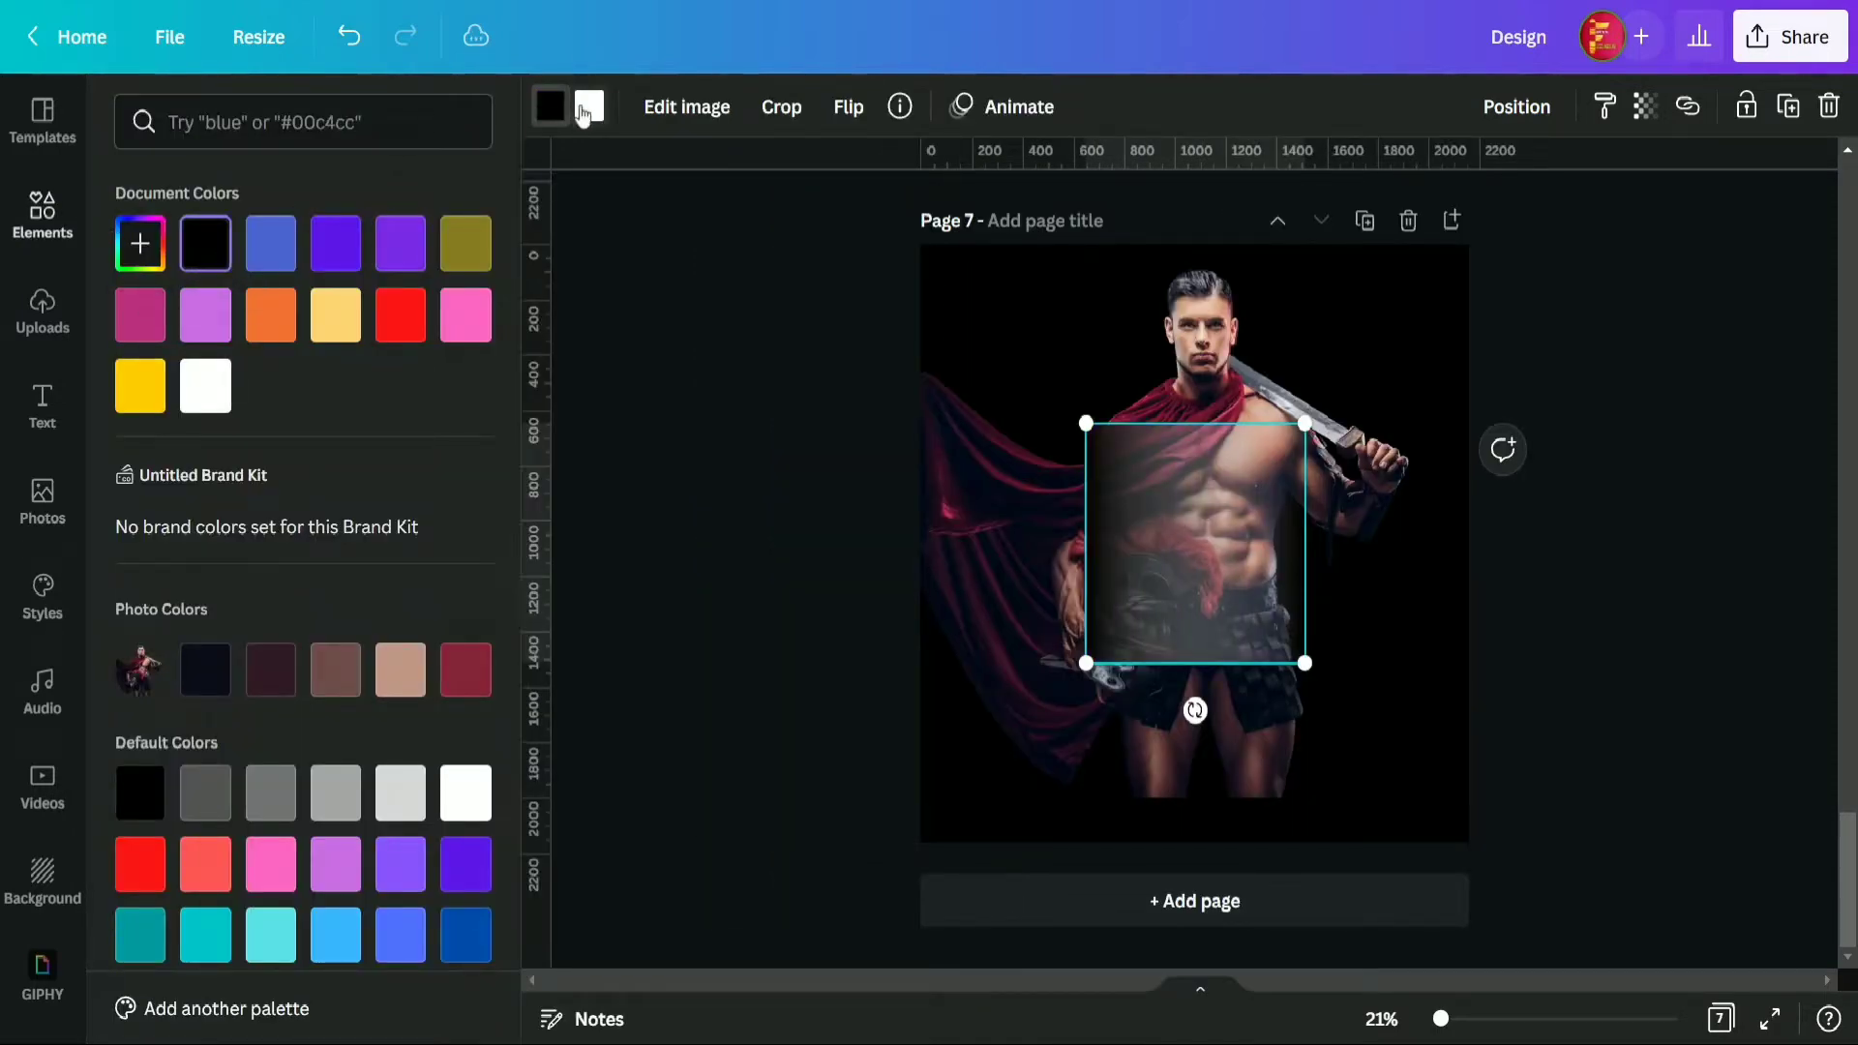
left_click(205, 243)
left_click(639, 544)
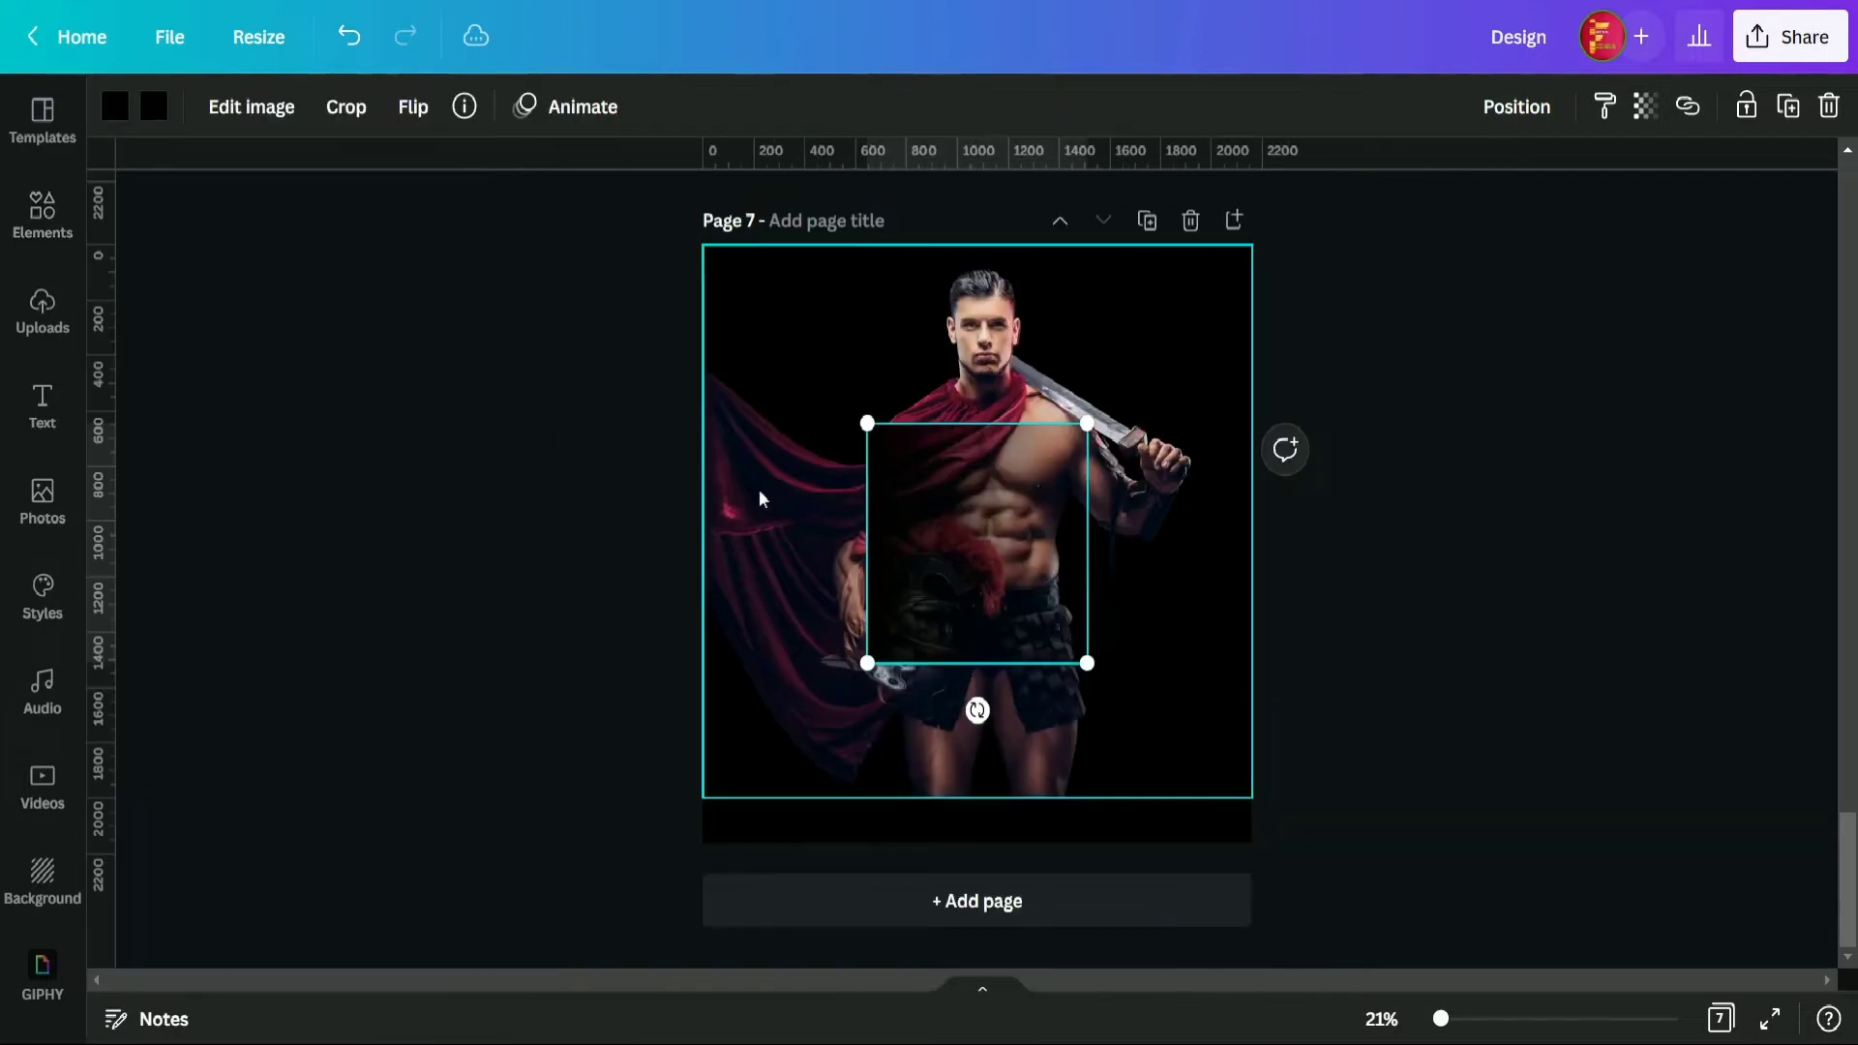
- Rotate the black gradient a quarter turn so its dark side faces down, and fit it to the page's lower-left quarter
left_click_drag(977, 711, 1129, 539)
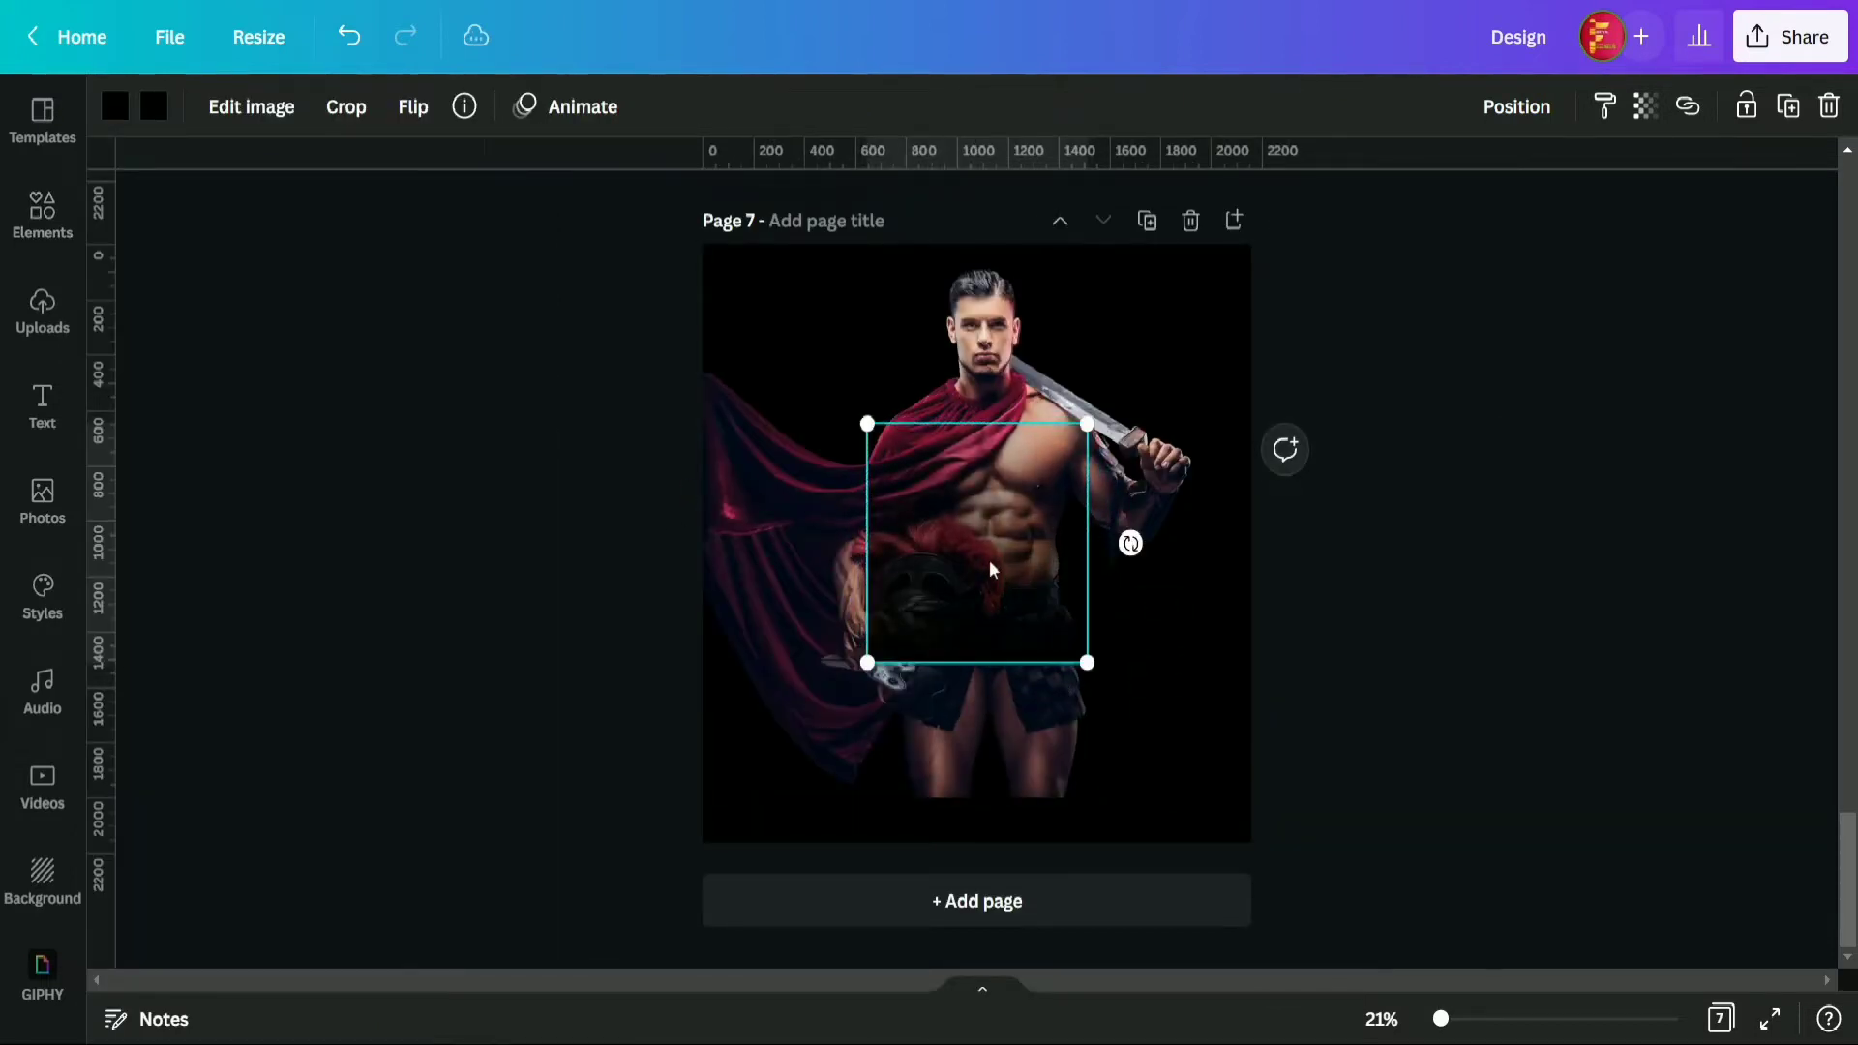
left_click_drag(984, 572, 827, 741)
left_click_drag(924, 605, 1003, 571)
- Duplicate the black gradient and place the copy beside it over the page's lower-right quarter
left_click(1787, 106)
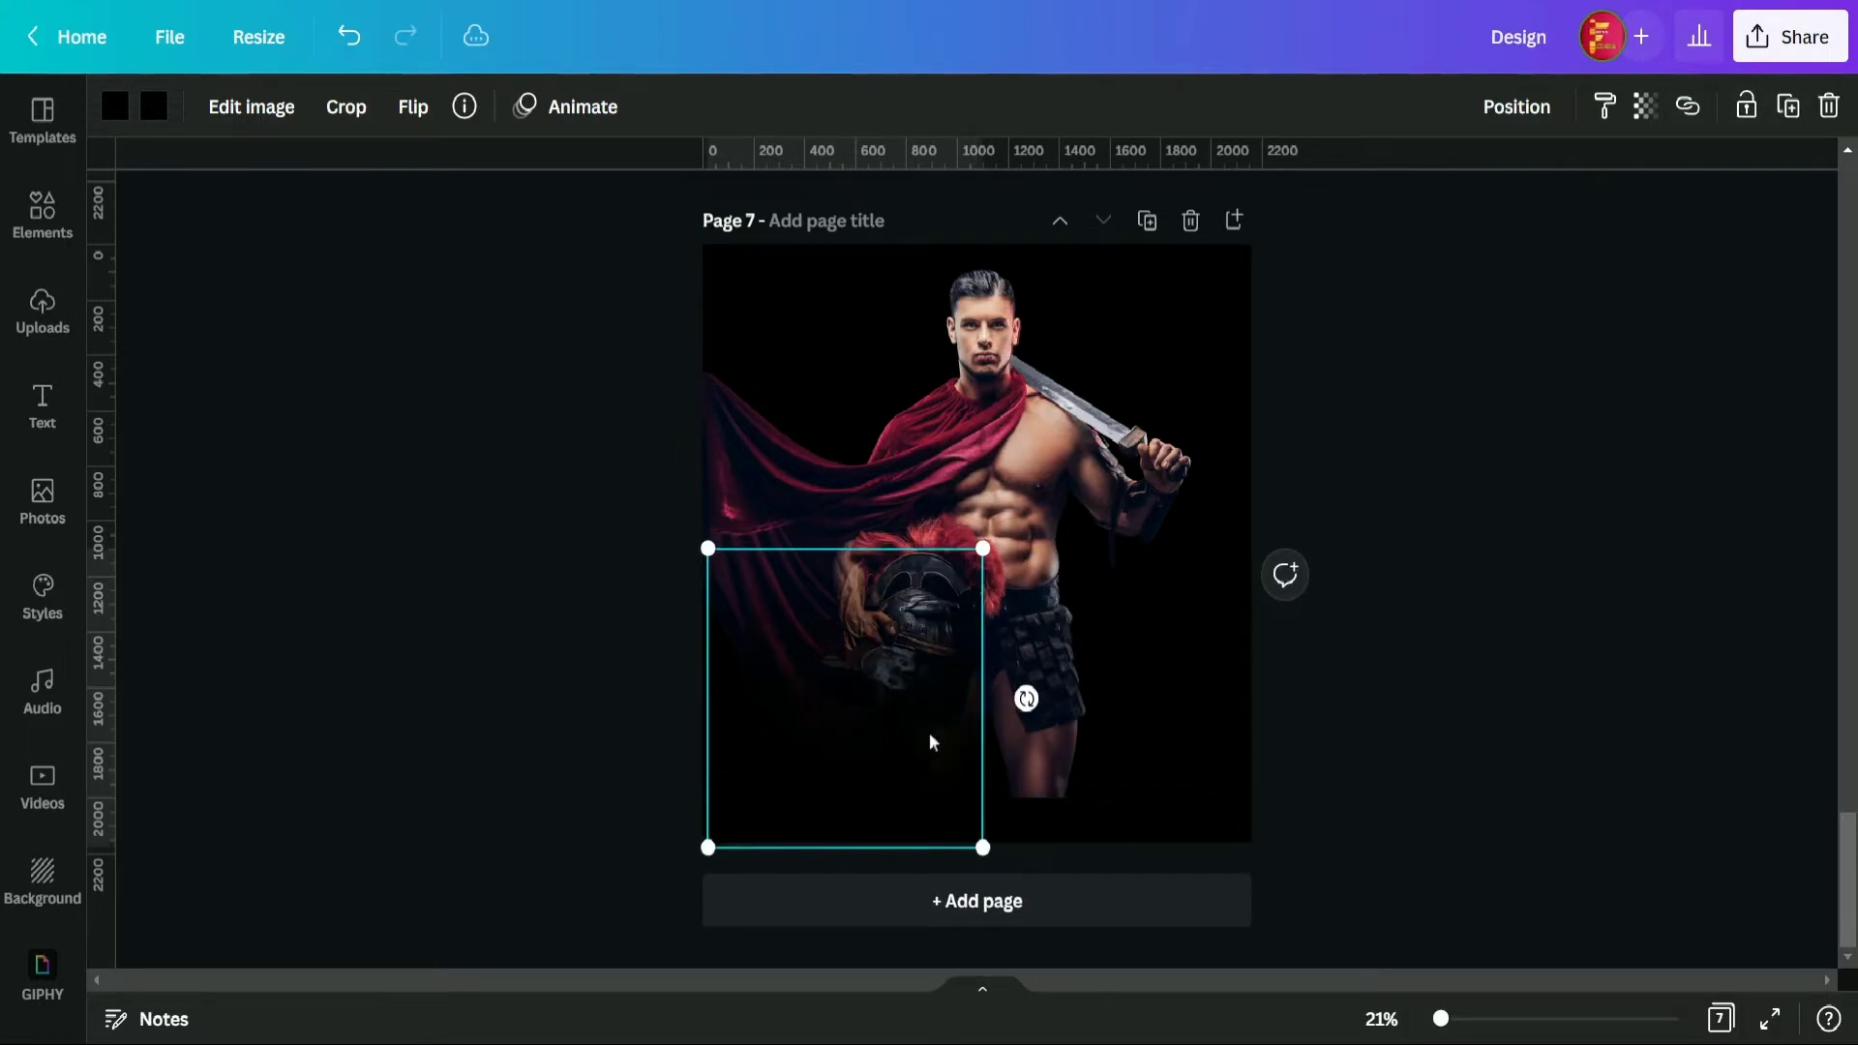
left_click_drag(932, 742, 1178, 726)
left_click(1314, 677)
- Group the two black gradients along the page's lower half and duplicate the group
left_click(816, 724)
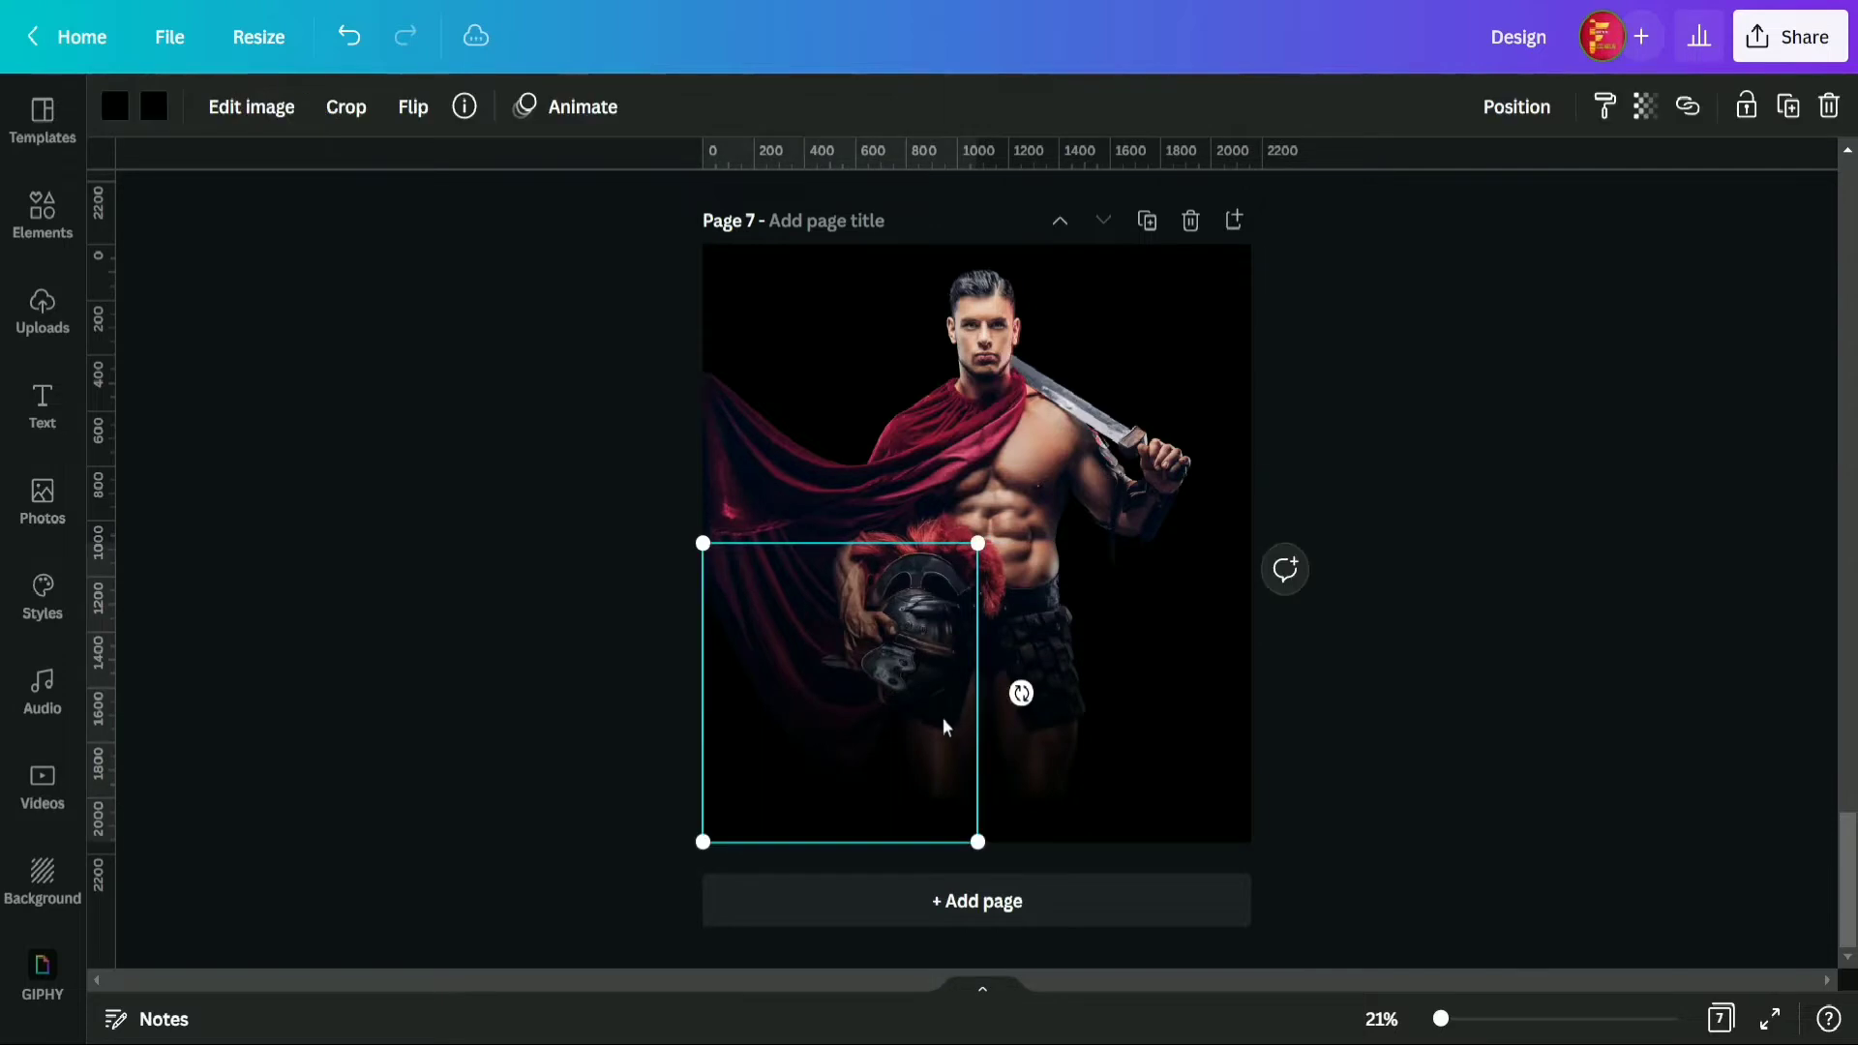
left_click(1124, 722, "shift")
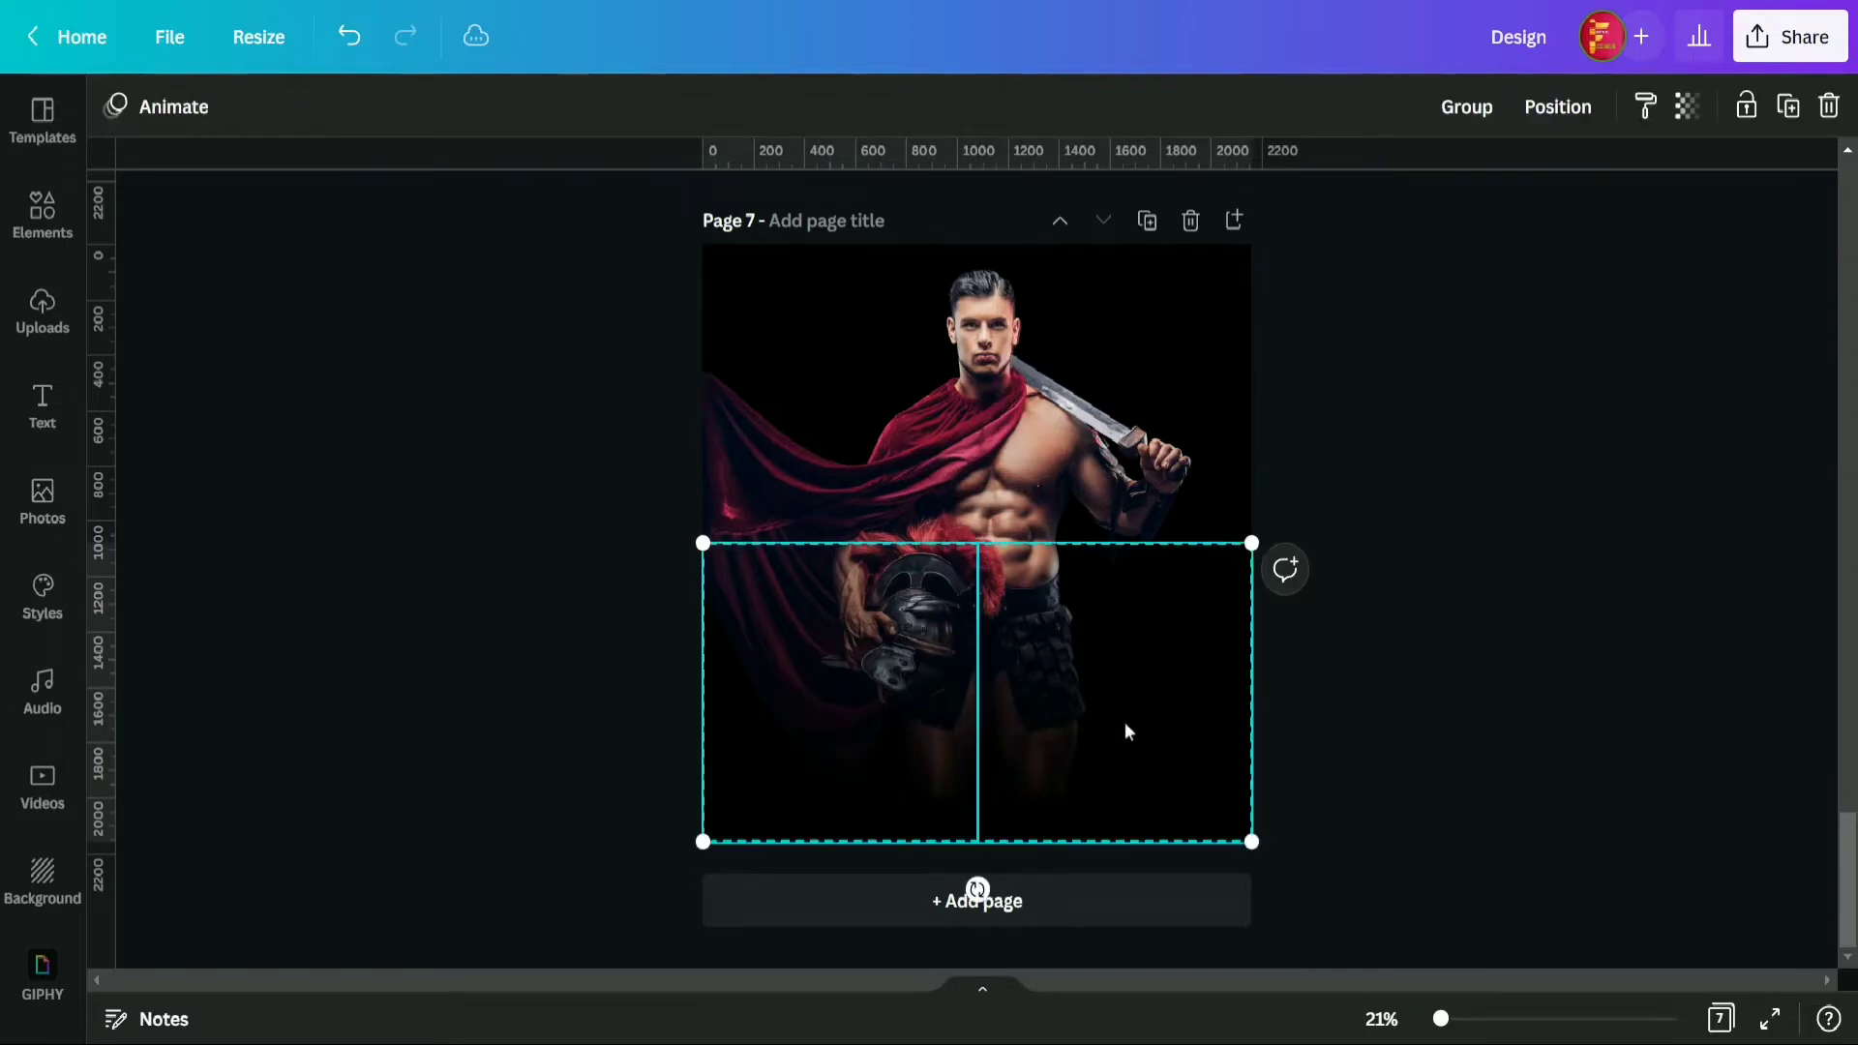
left_click(1471, 108)
left_click(1789, 106)
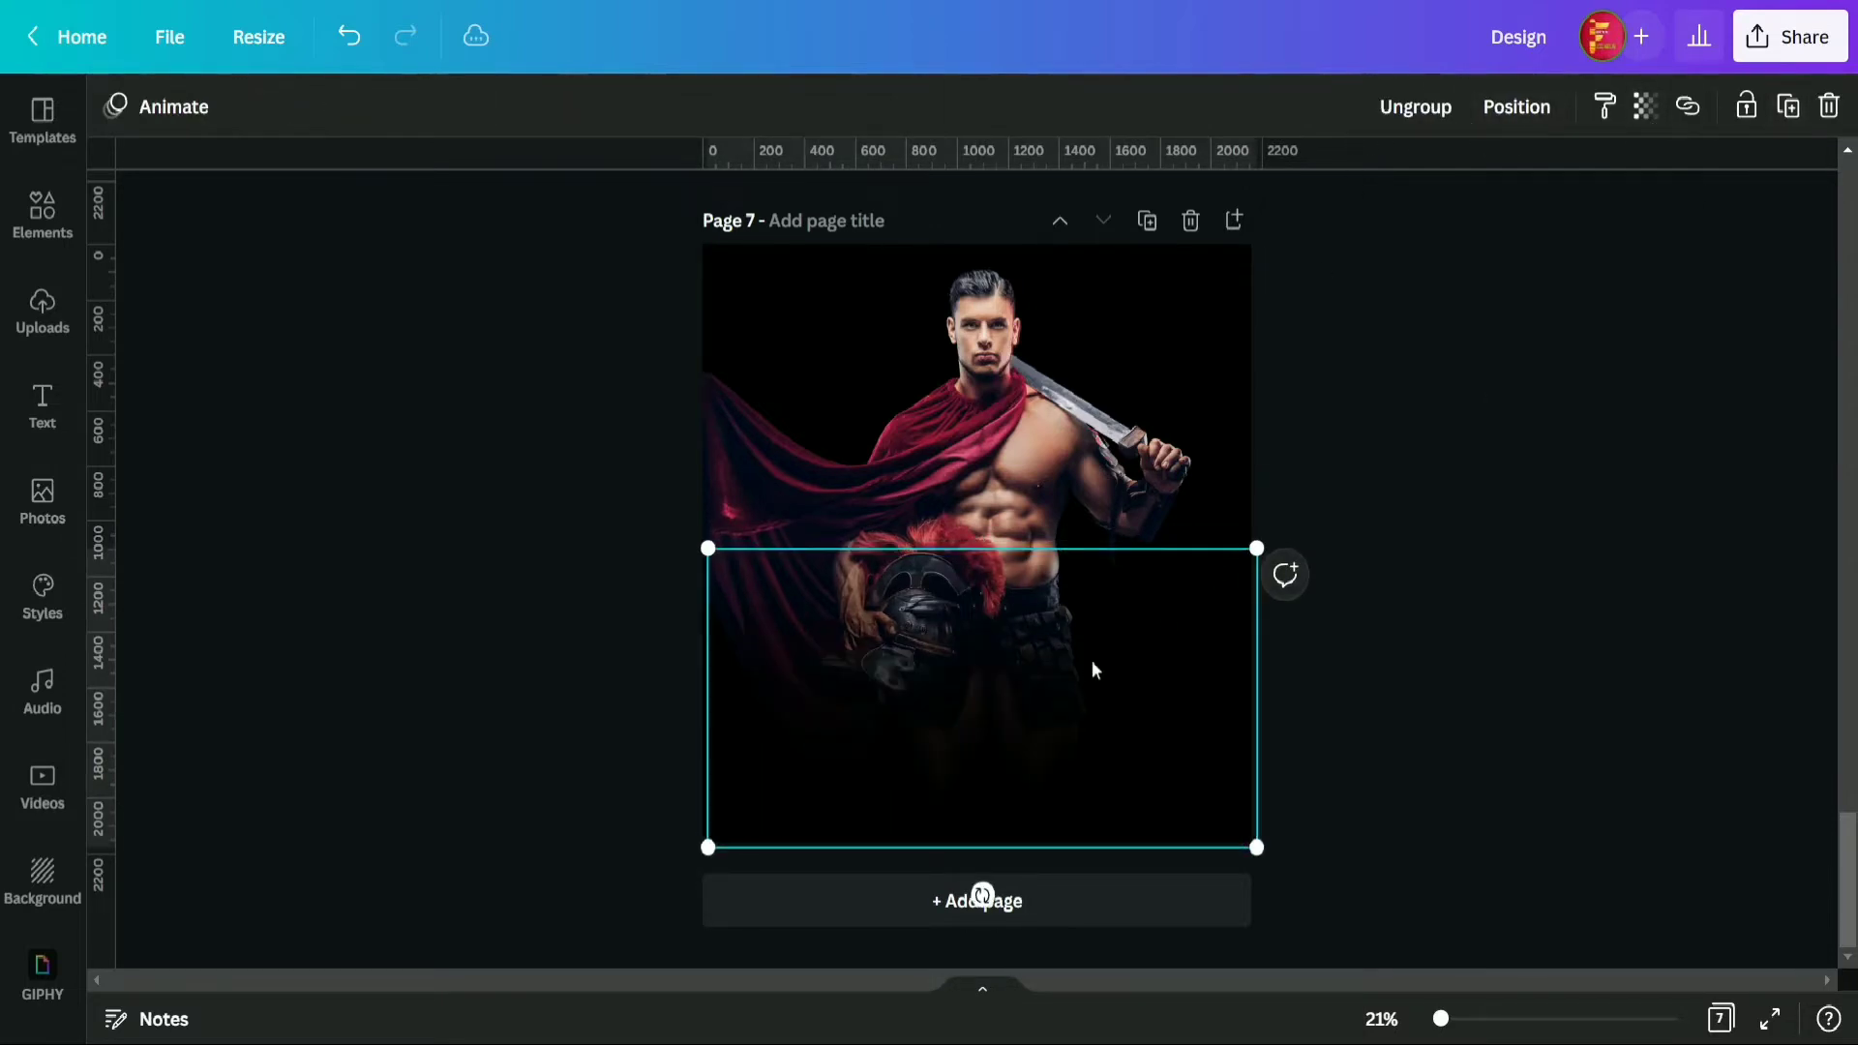
- Move the copied gradient group up over the figure's waist, flush with the page sides, and duplicate it once more
left_click_drag(1091, 664, 1079, 601)
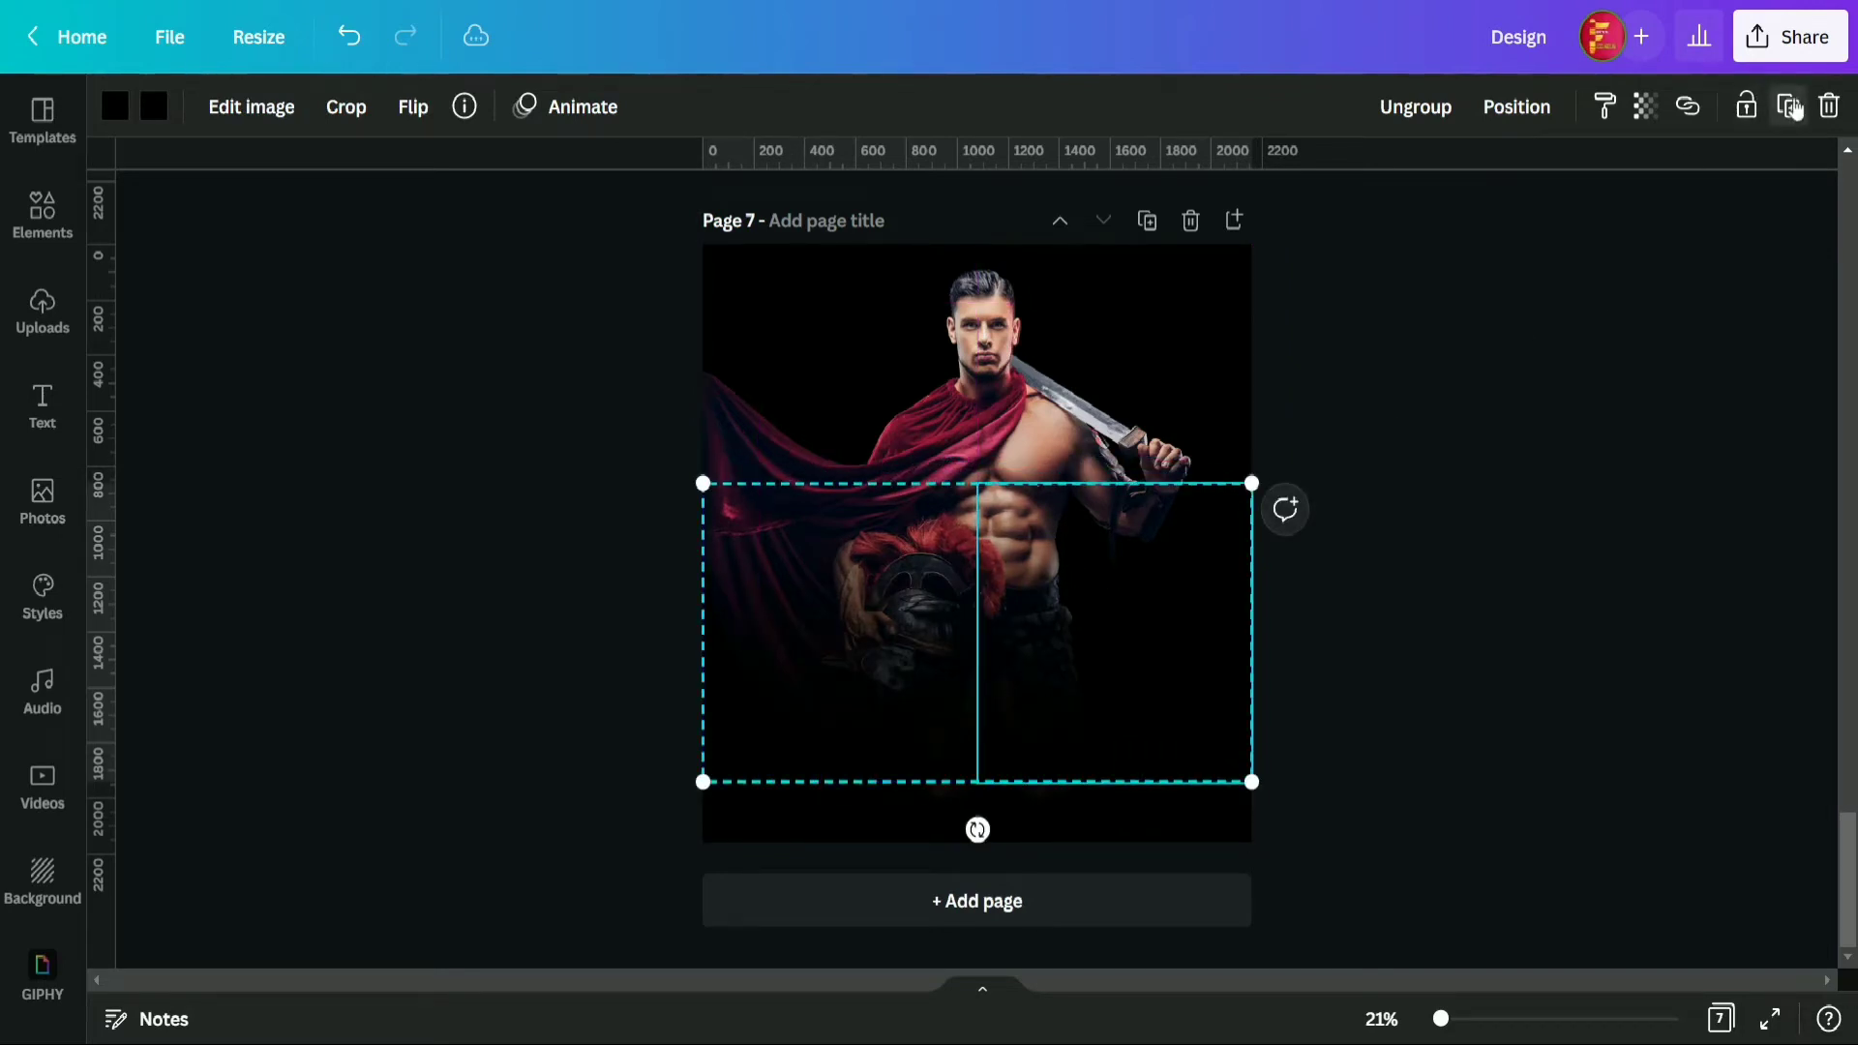
left_click(1791, 106)
left_click(1634, 462)
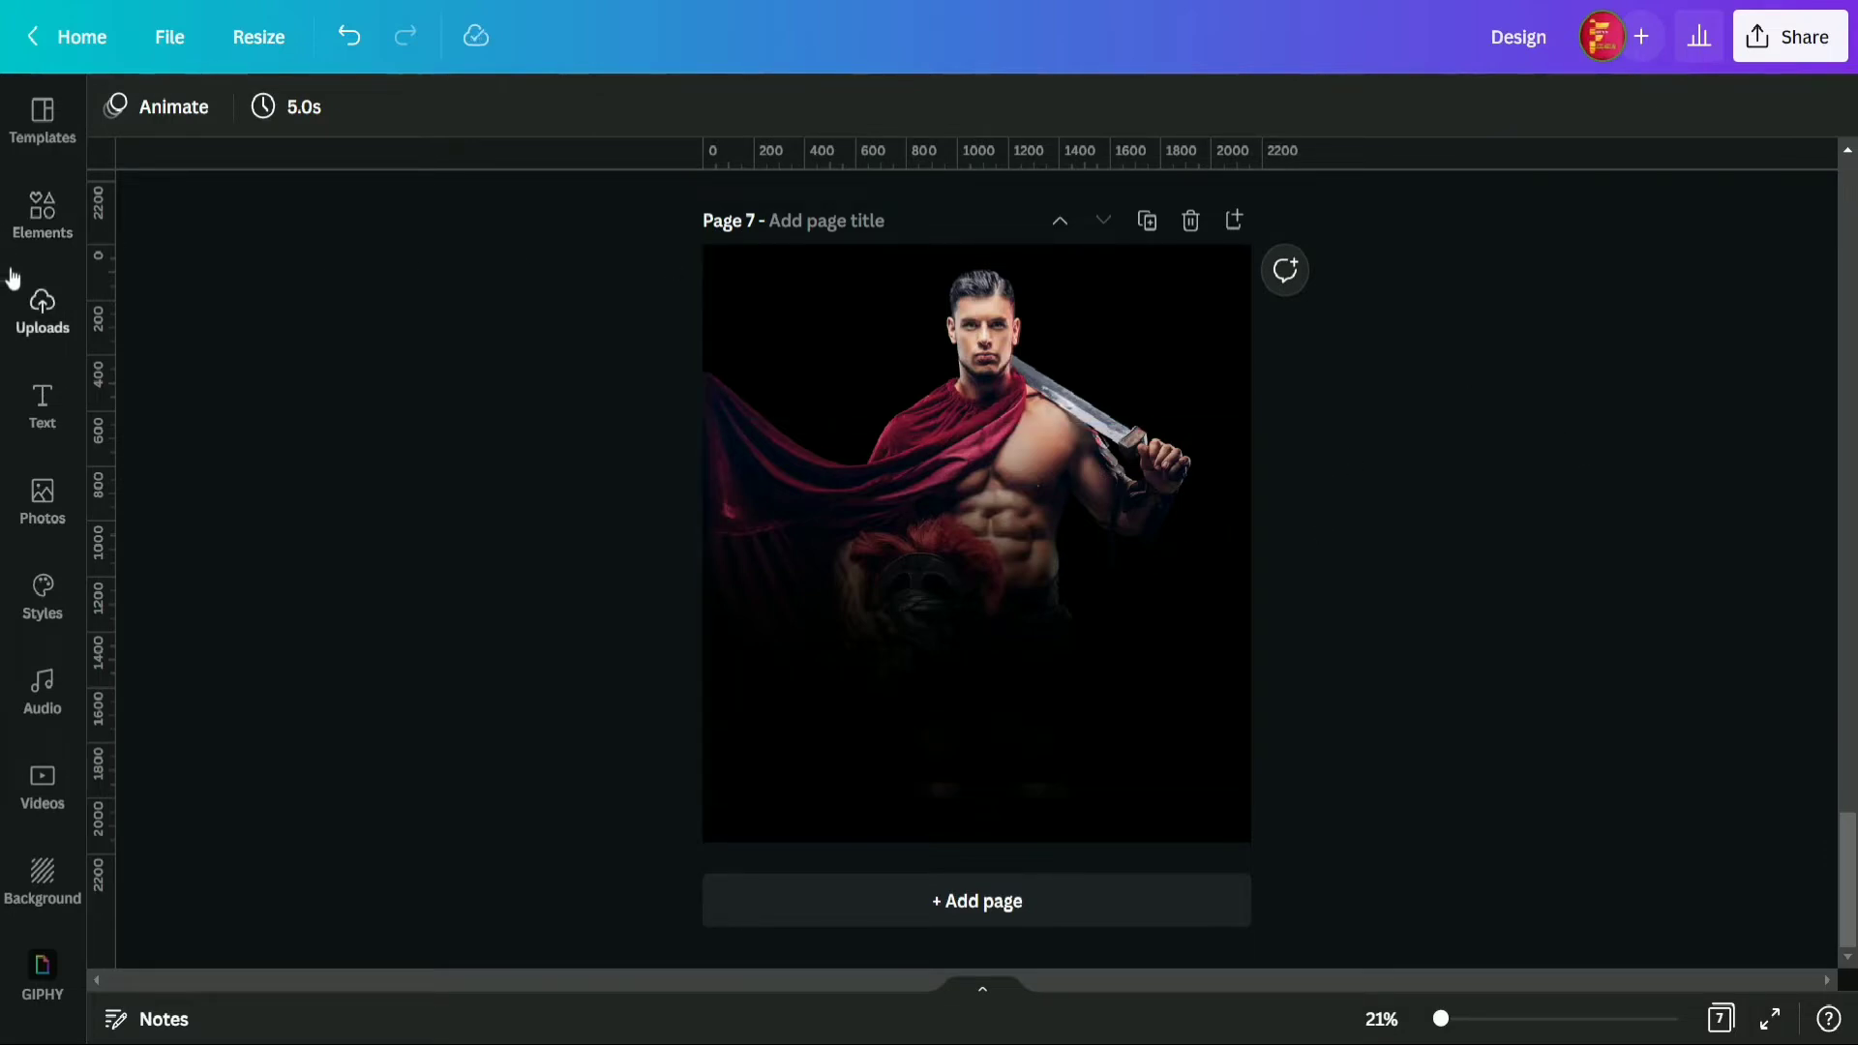
- Add a plain line from the shape library, place it below the helmet and stretch it to about 1,550 long
left_click(34, 230)
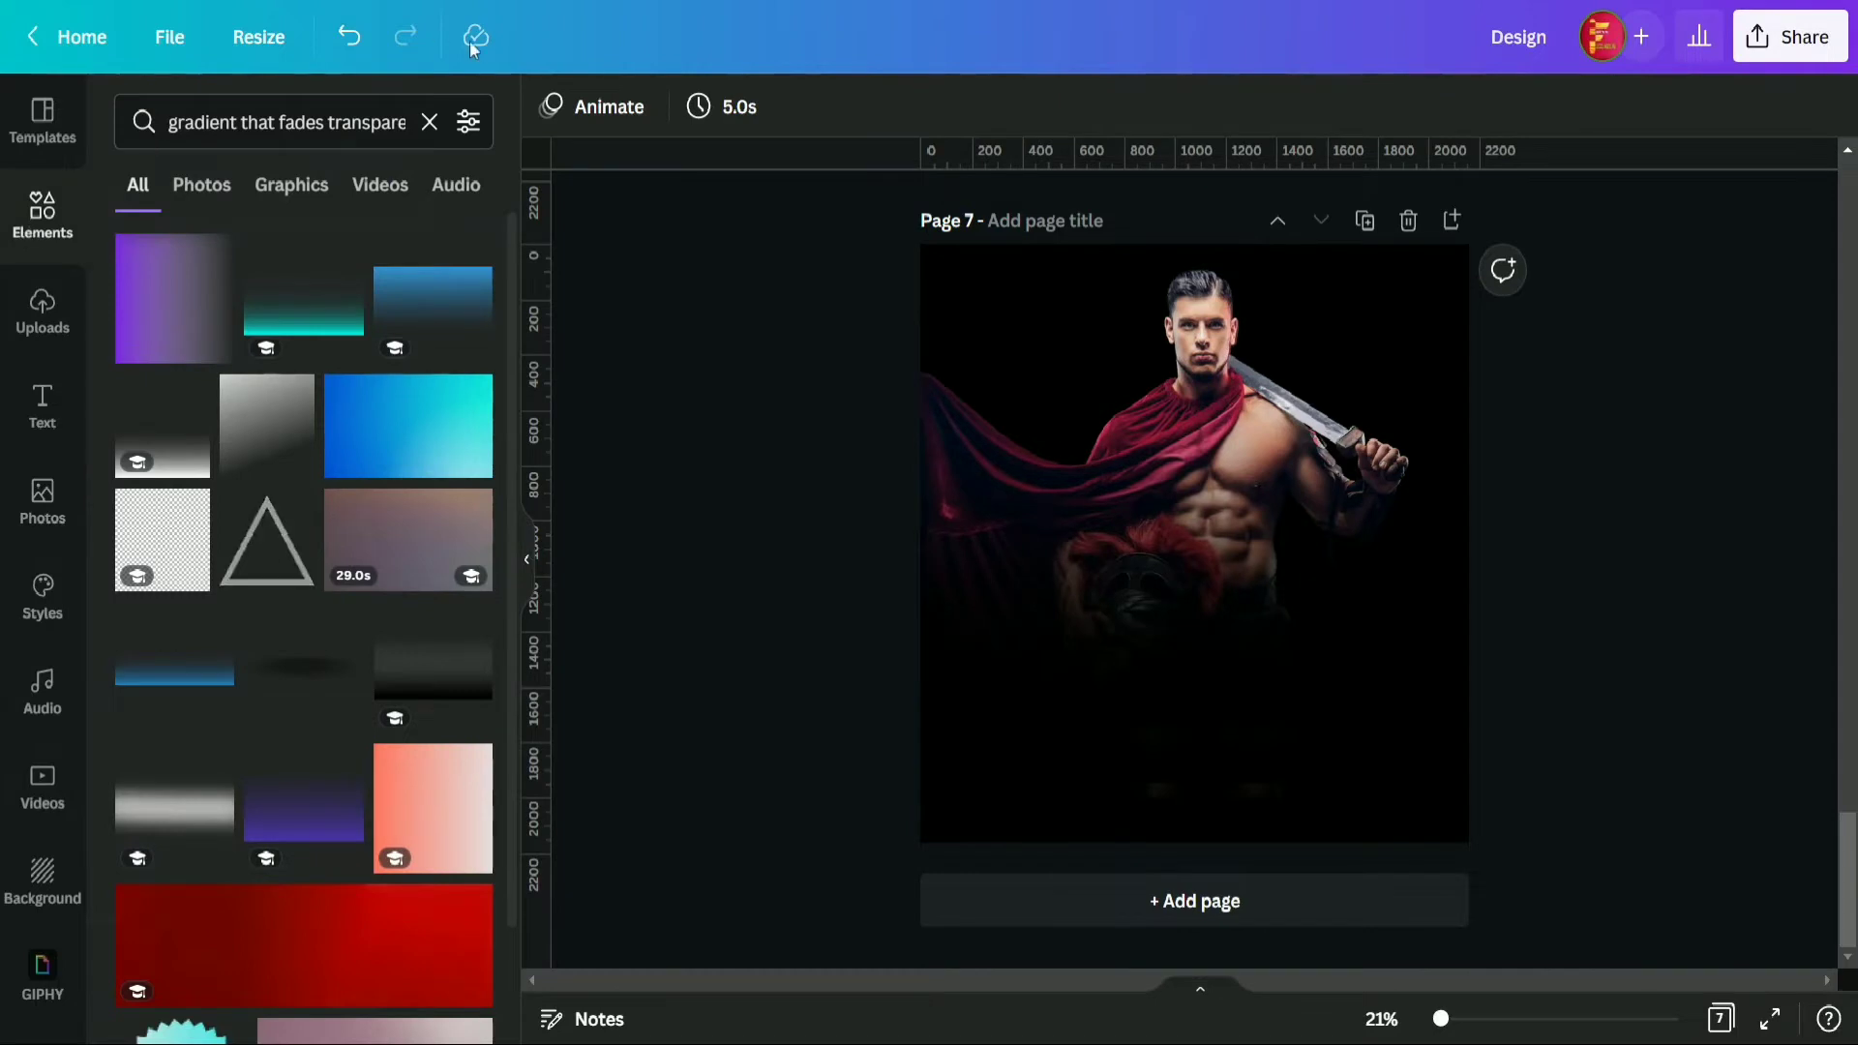
left_click(428, 122)
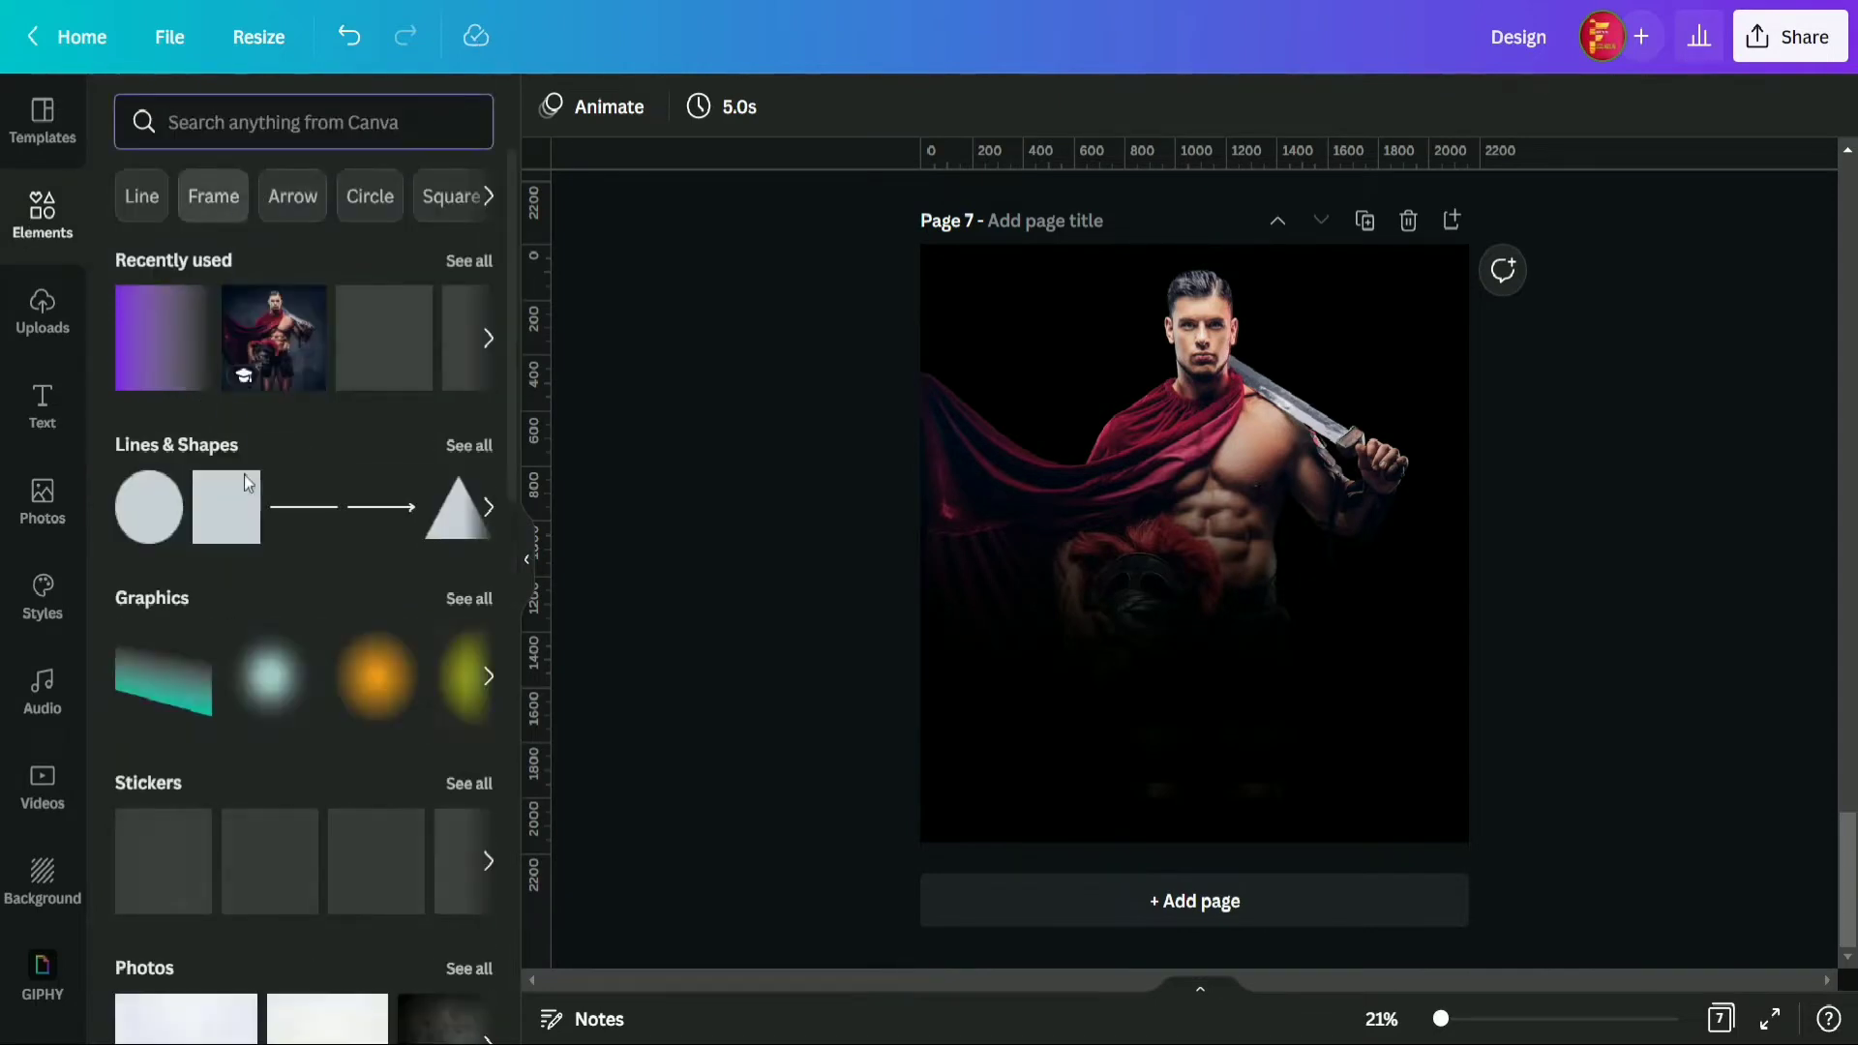
left_click(305, 521)
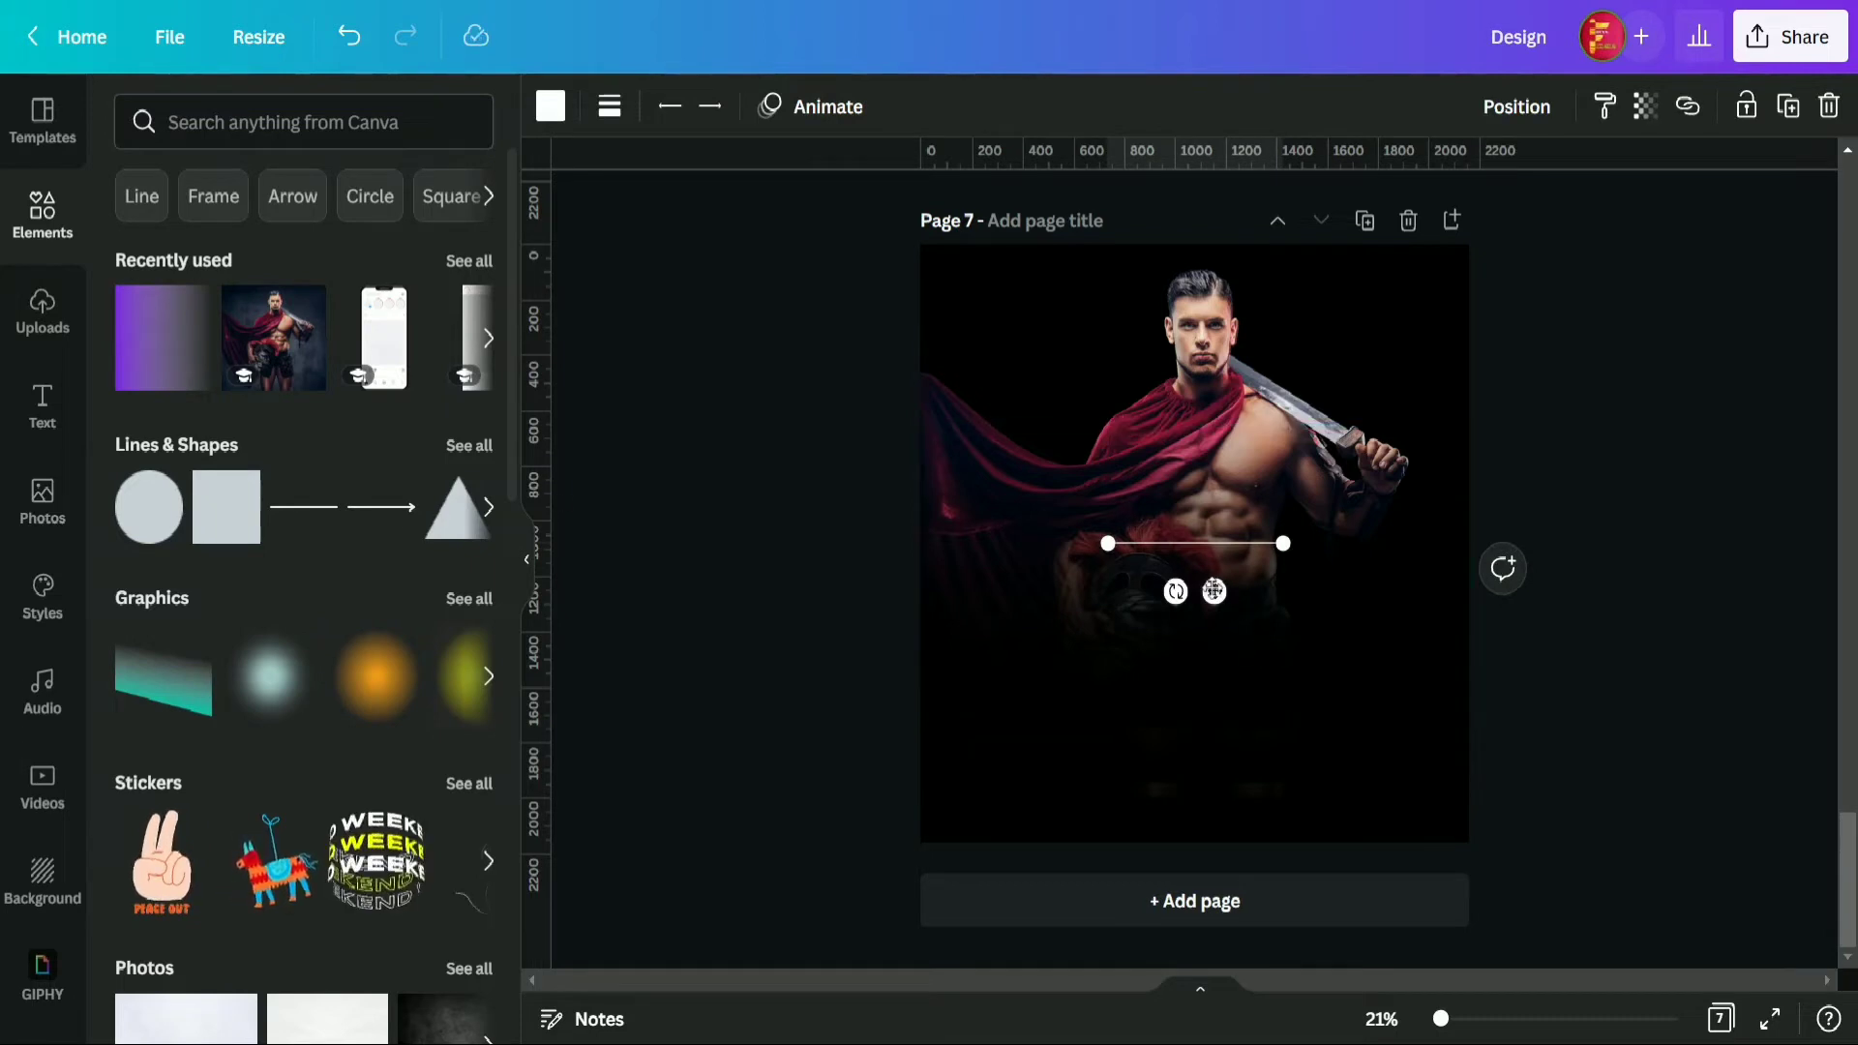
left_click_drag(1214, 590, 1395, 661)
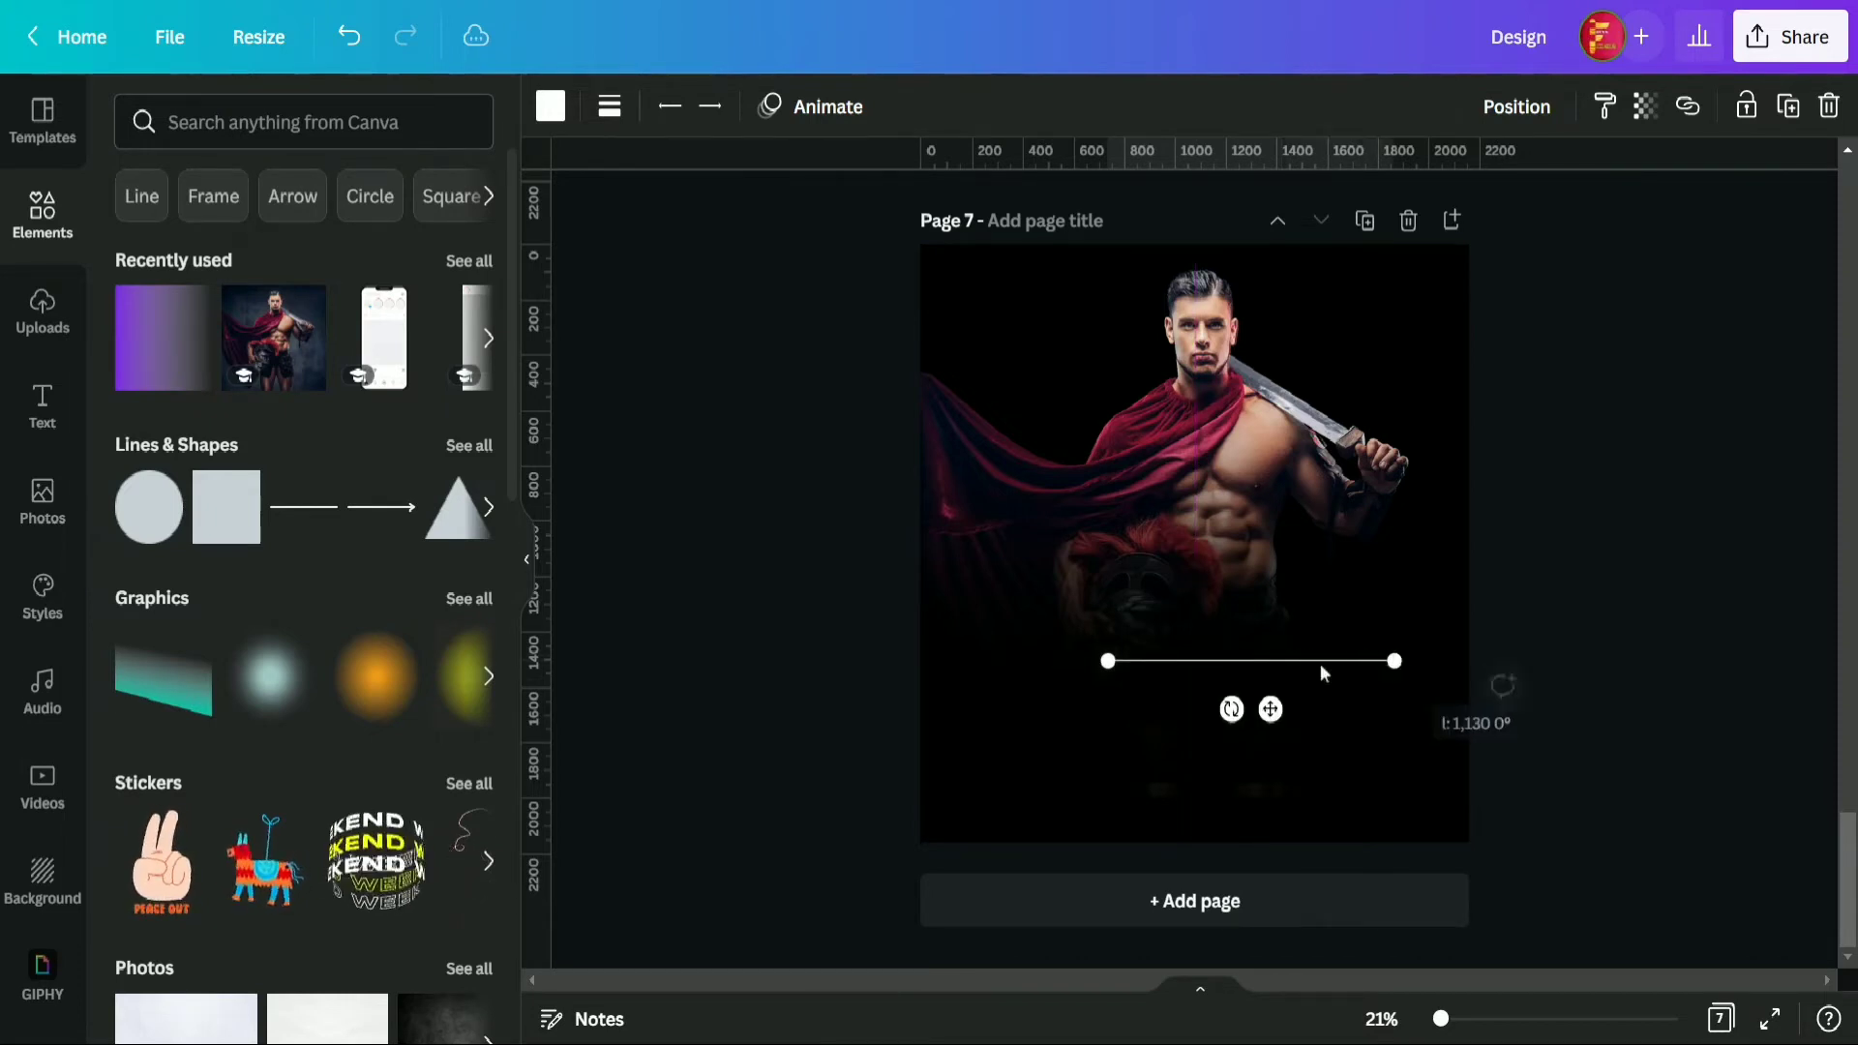
left_click_drag(1109, 661, 1009, 661)
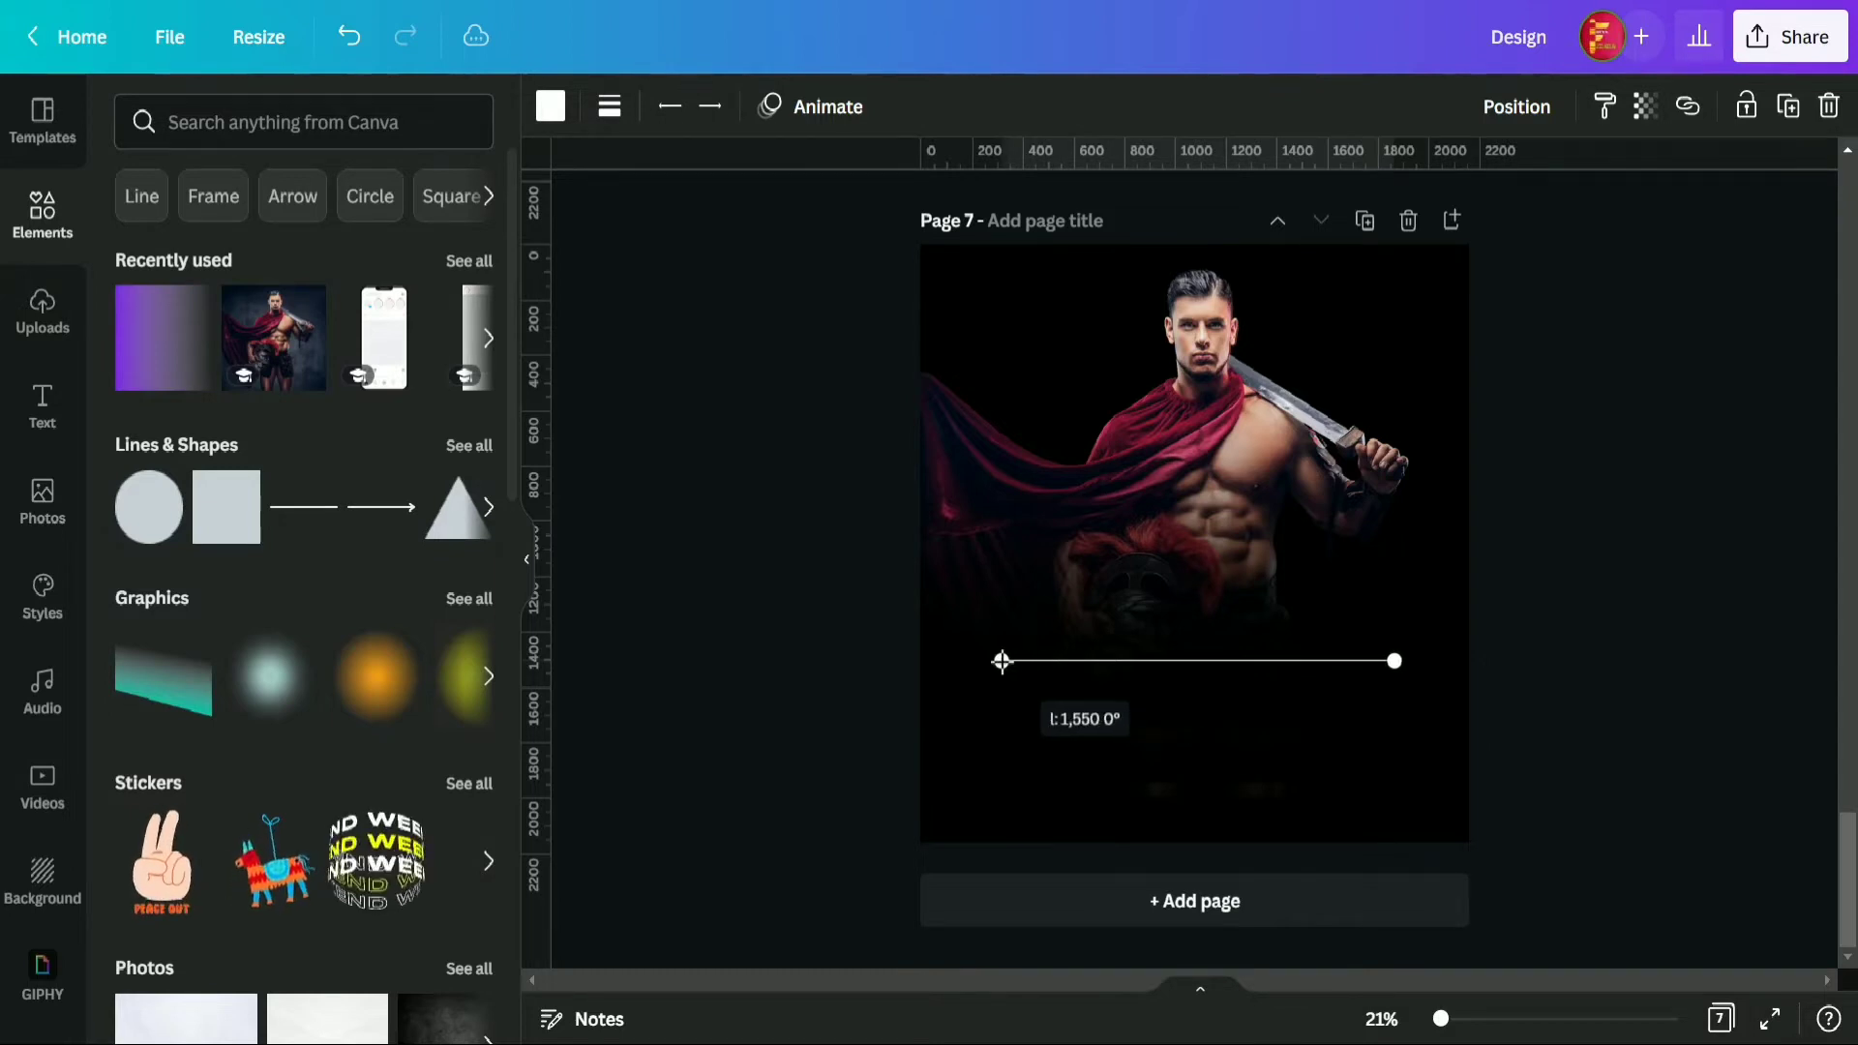
left_click_drag(1001, 661, 1002, 661)
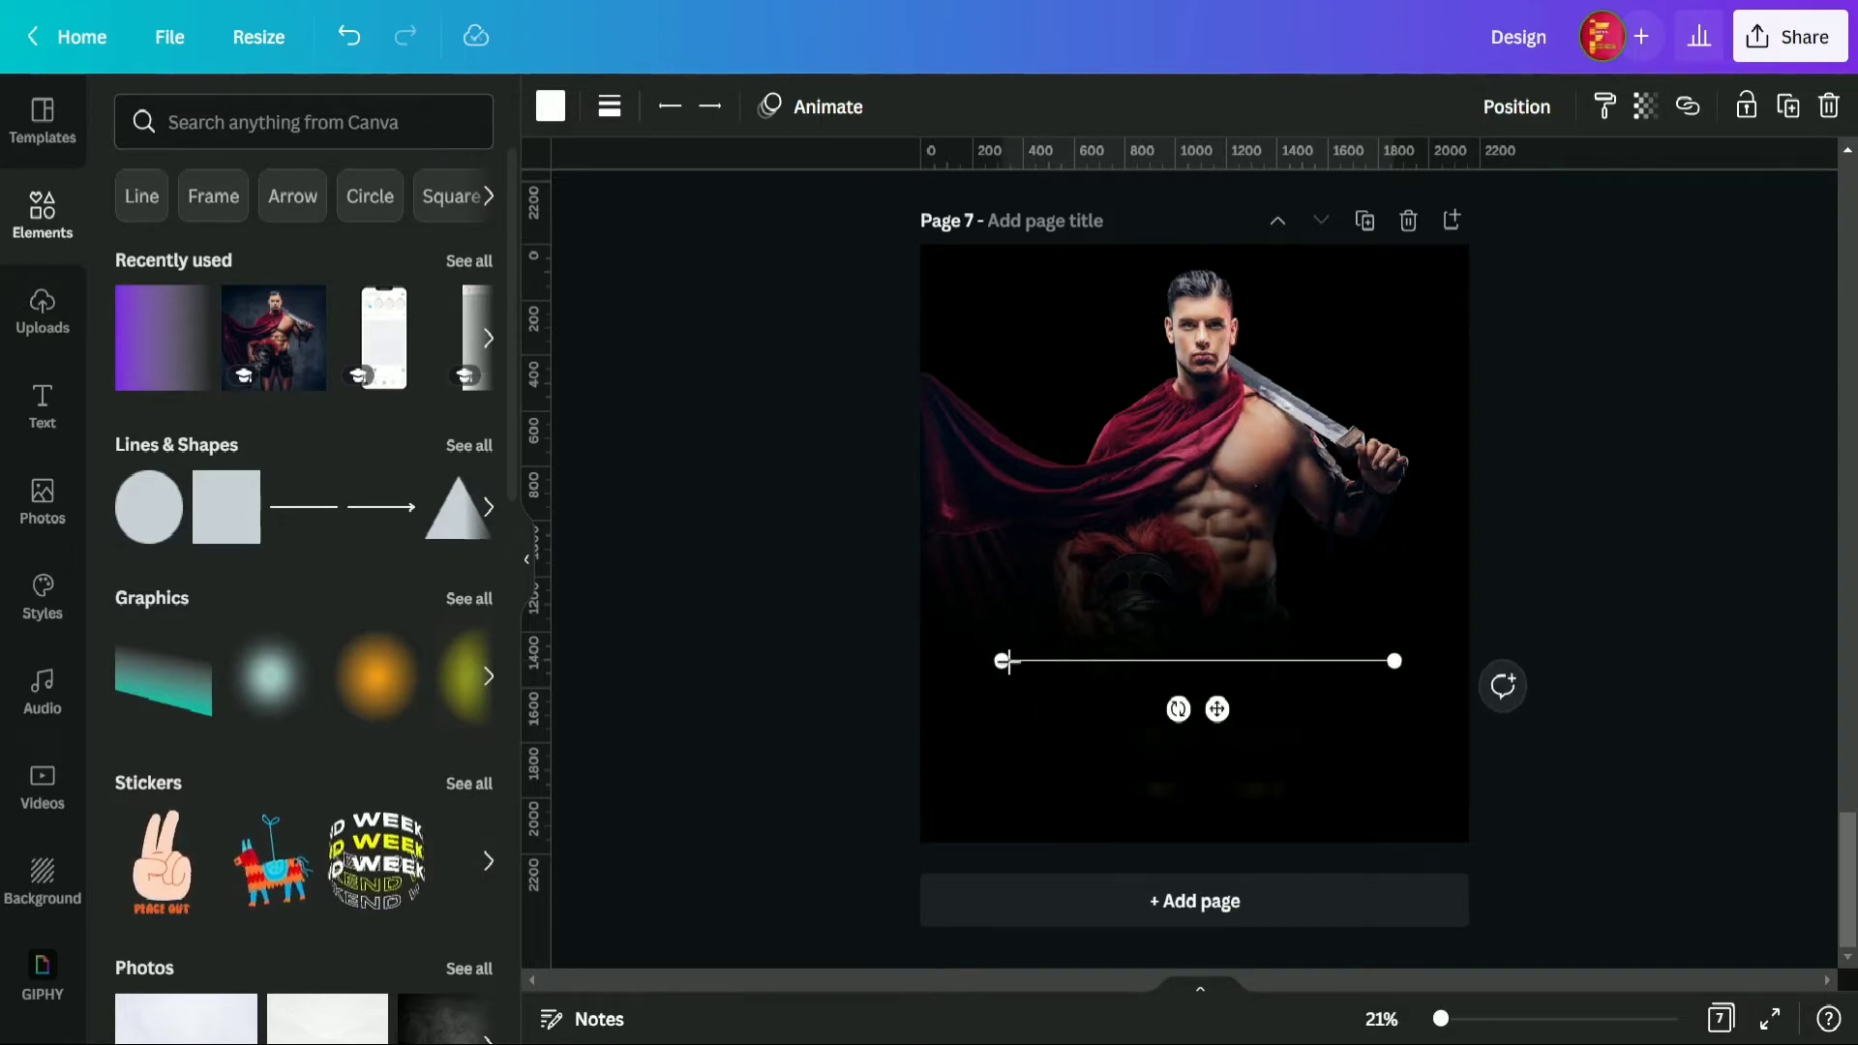
- Center the line horizontally on the page
left_click(1541, 112)
left_click(1711, 557)
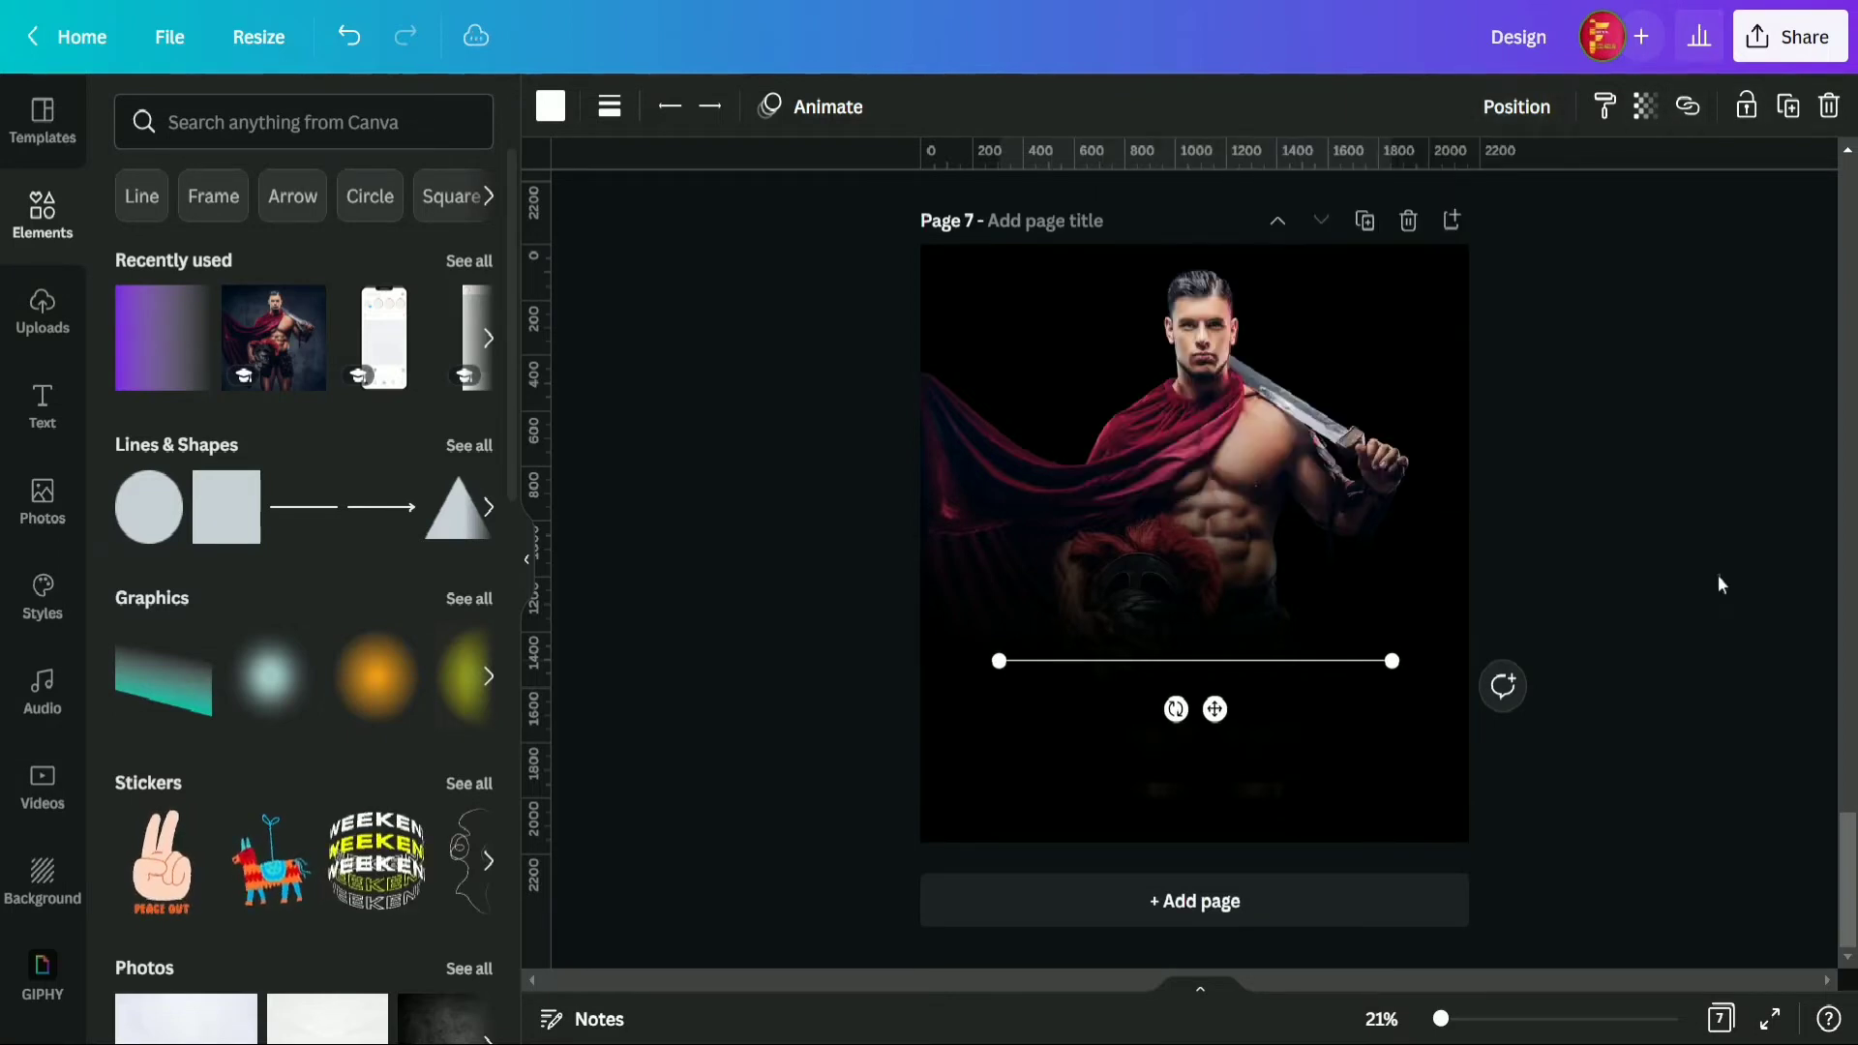
left_click(1723, 581)
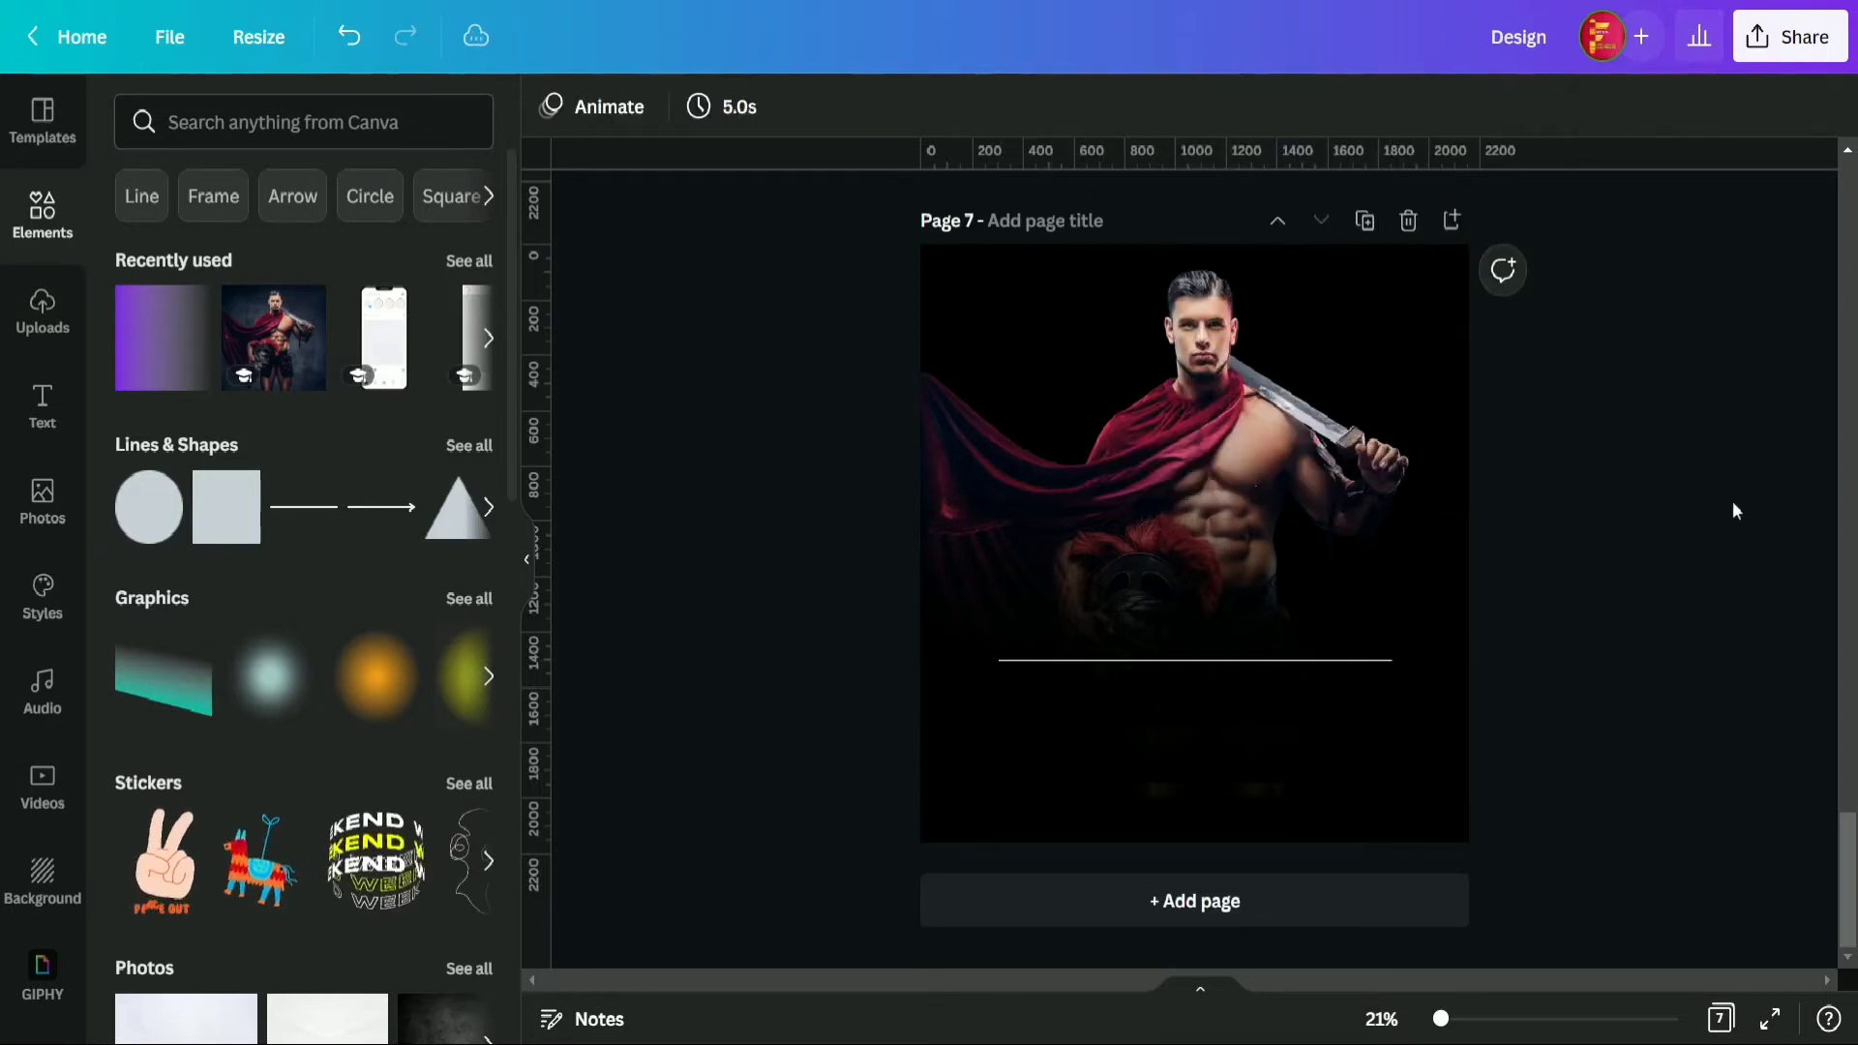
- Add a circle, color it white and shrink it to a tiny dot just below the line
left_click(145, 518)
left_click(523, 566)
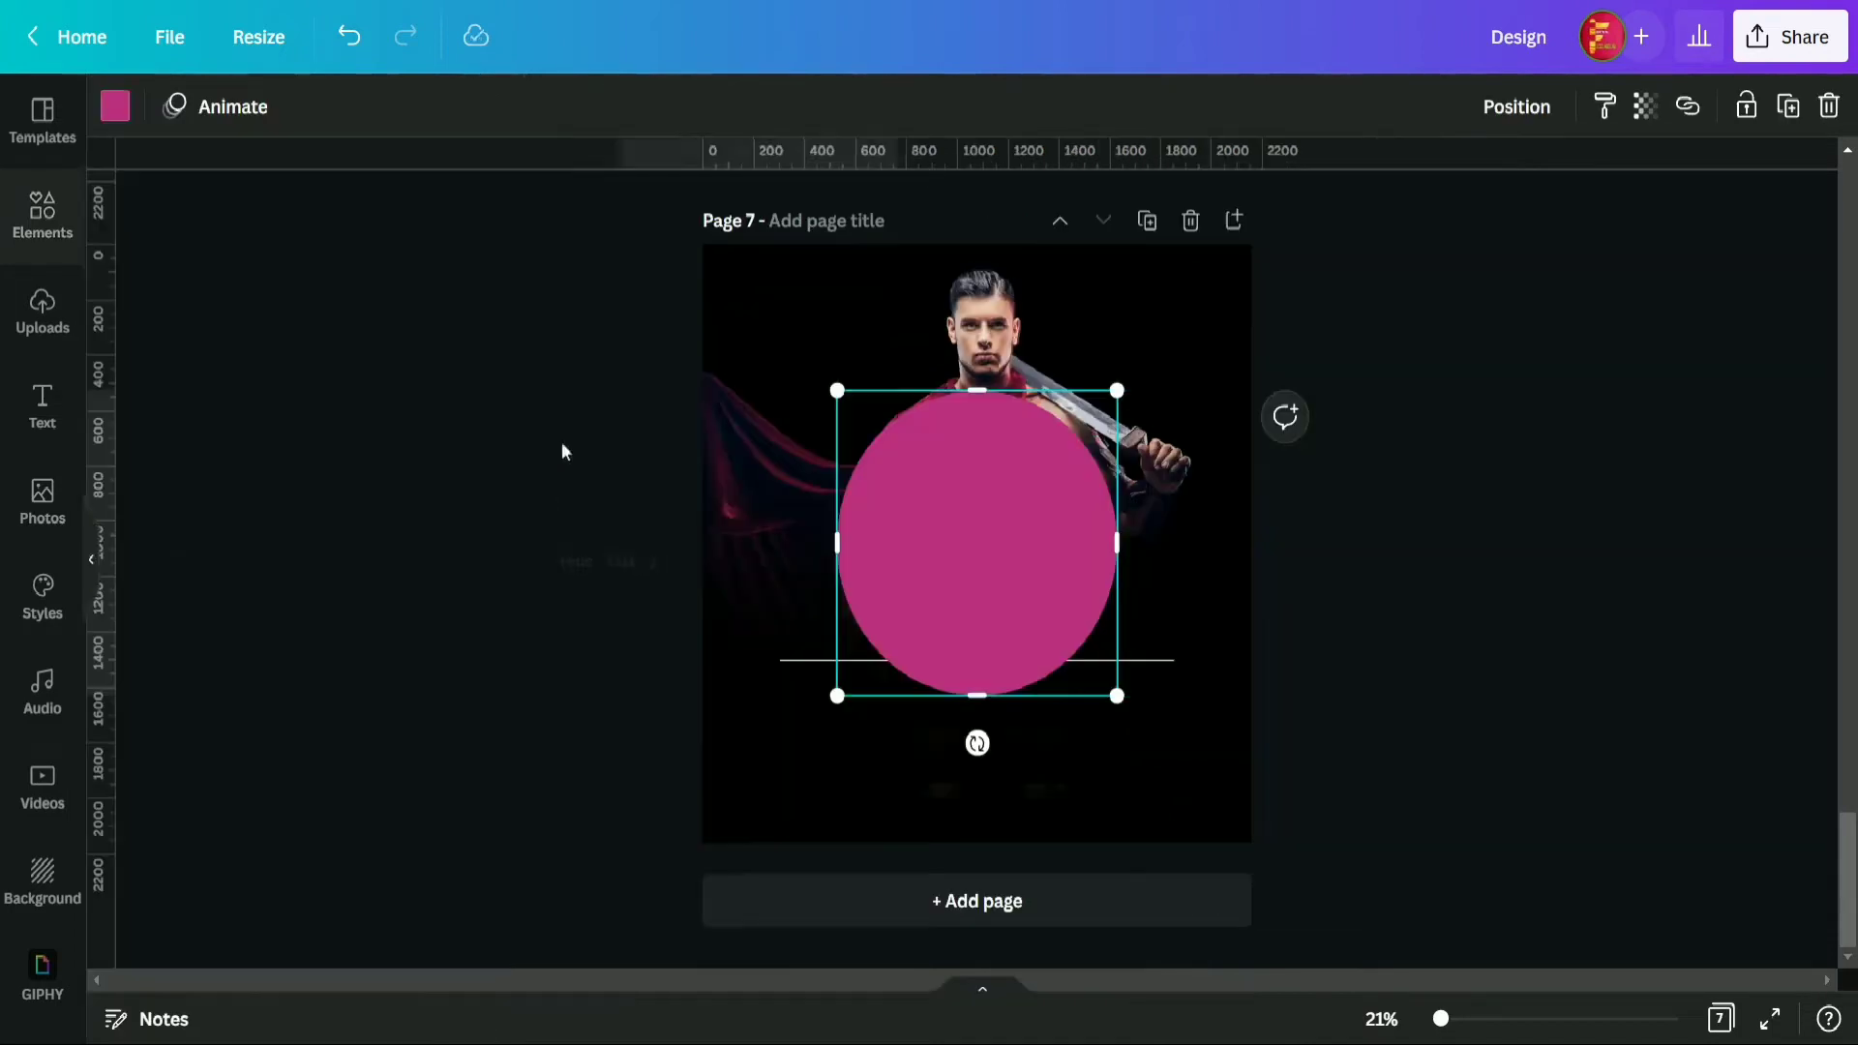
left_click(113, 106)
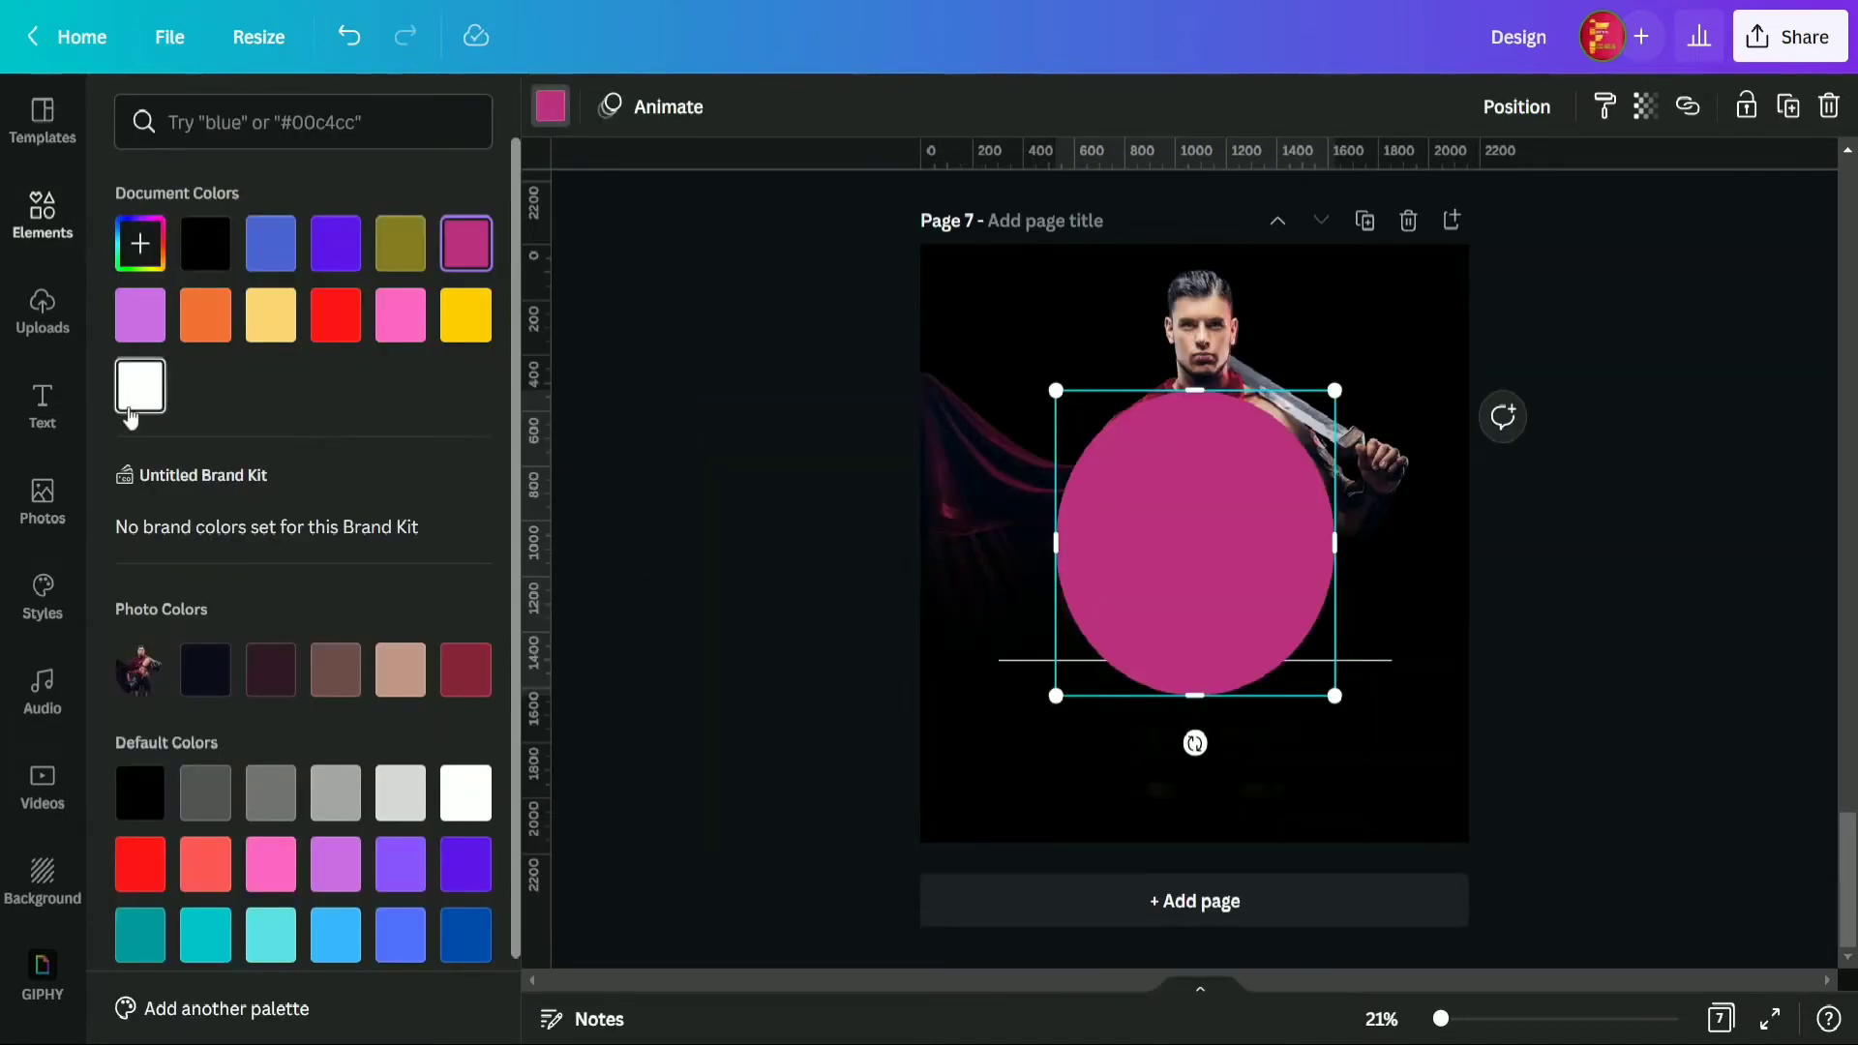
left_click(140, 386)
left_click(683, 552)
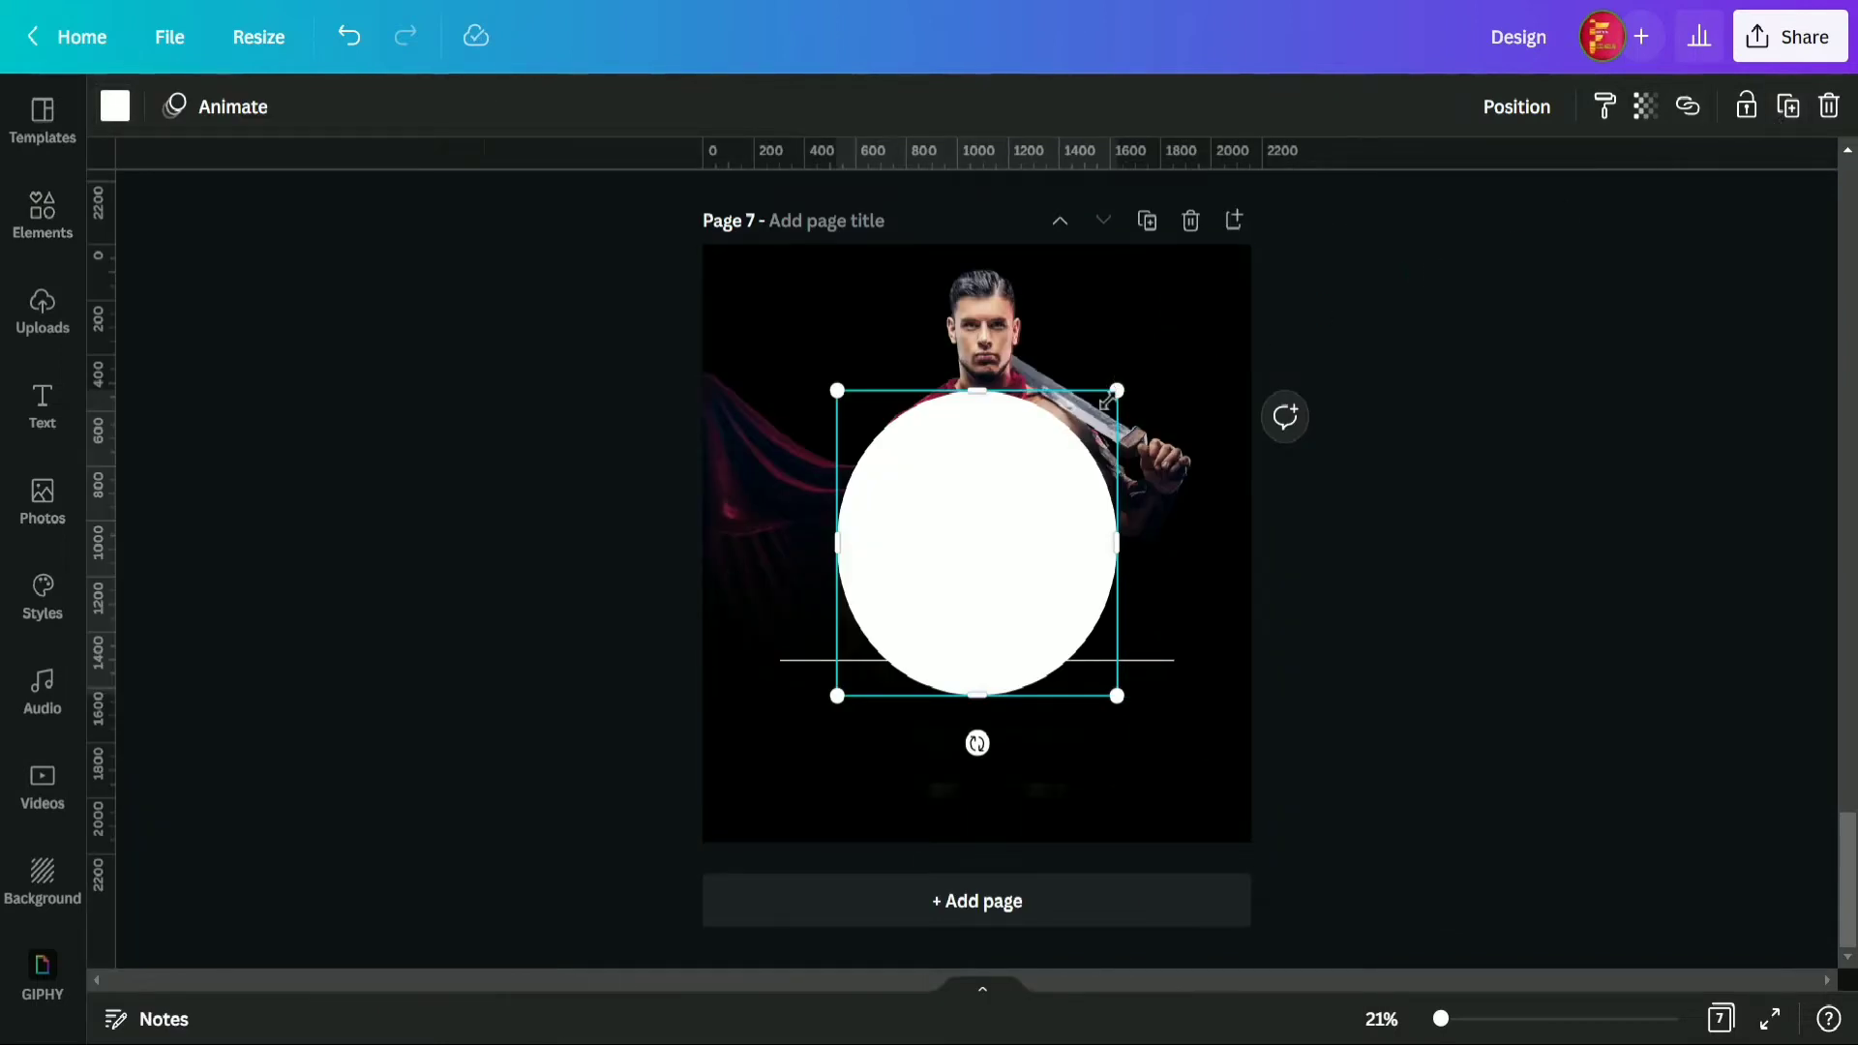
left_click_drag(1108, 400, 958, 729)
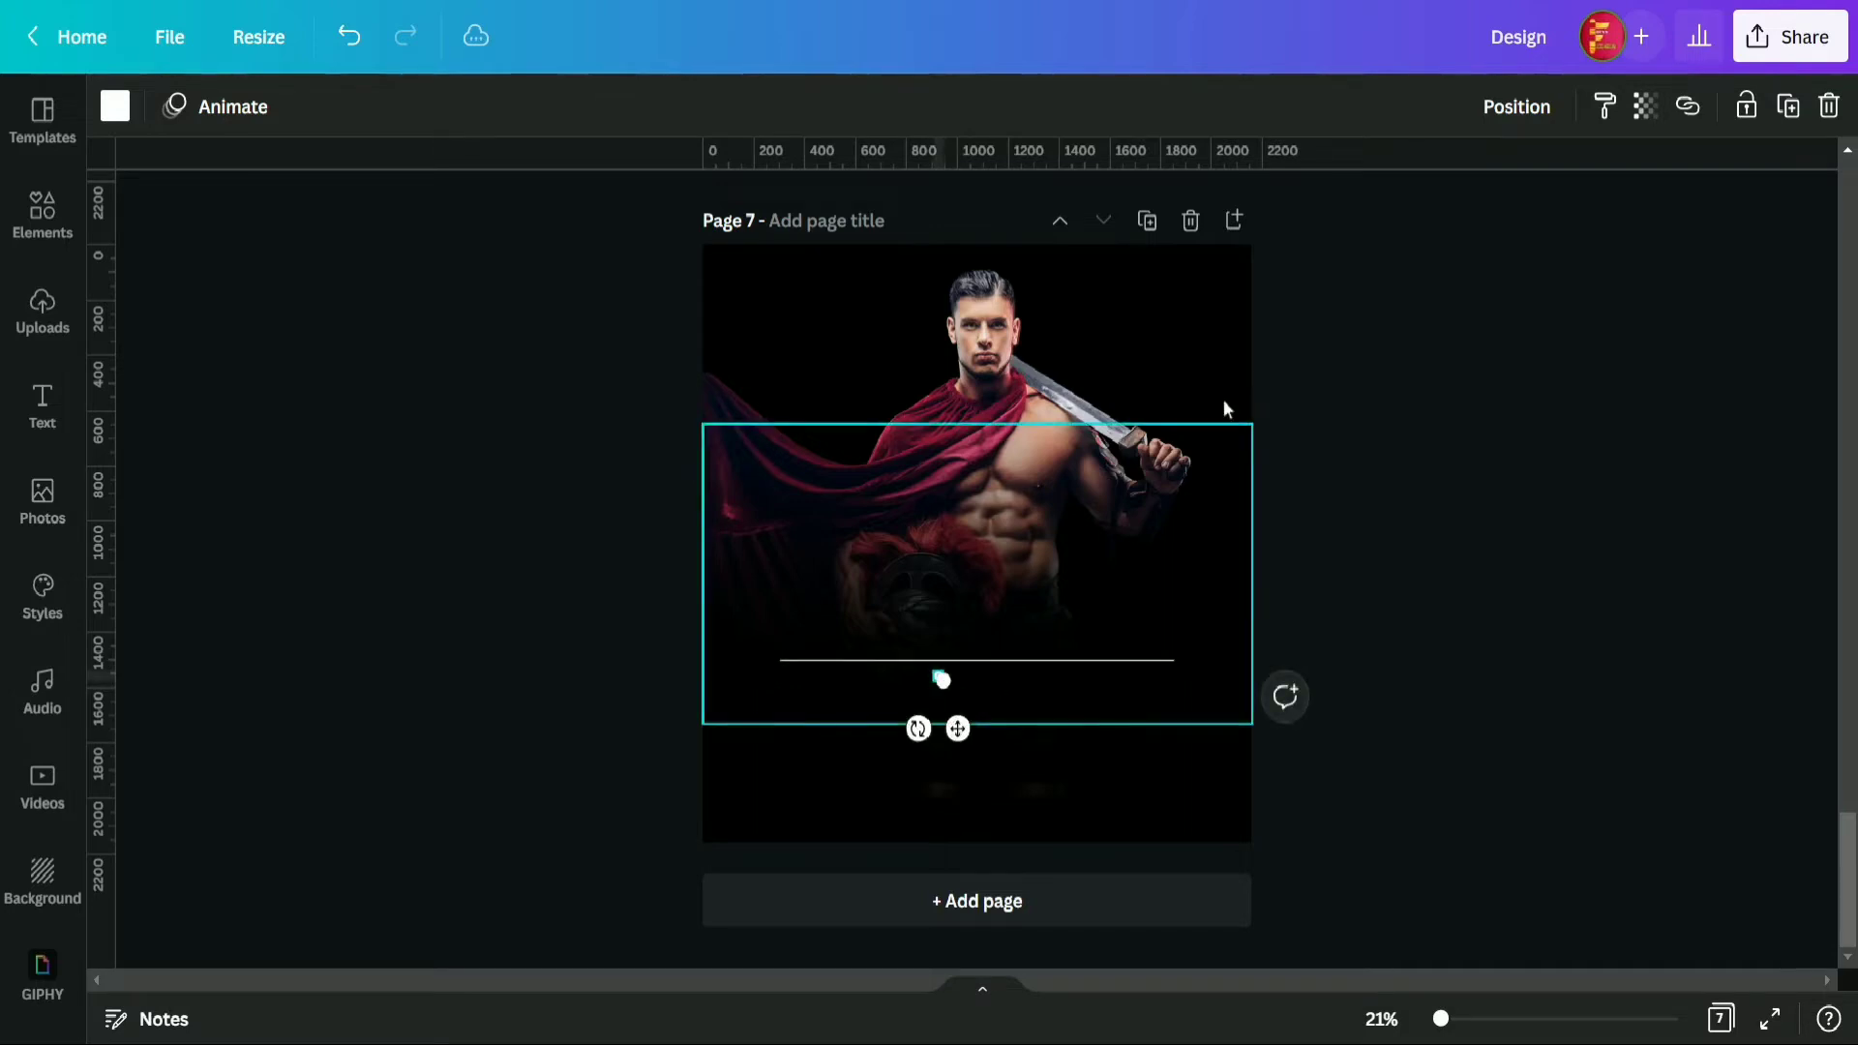
- Duplicate the white dot to form a row of three dots below the line
left_click(1805, 112)
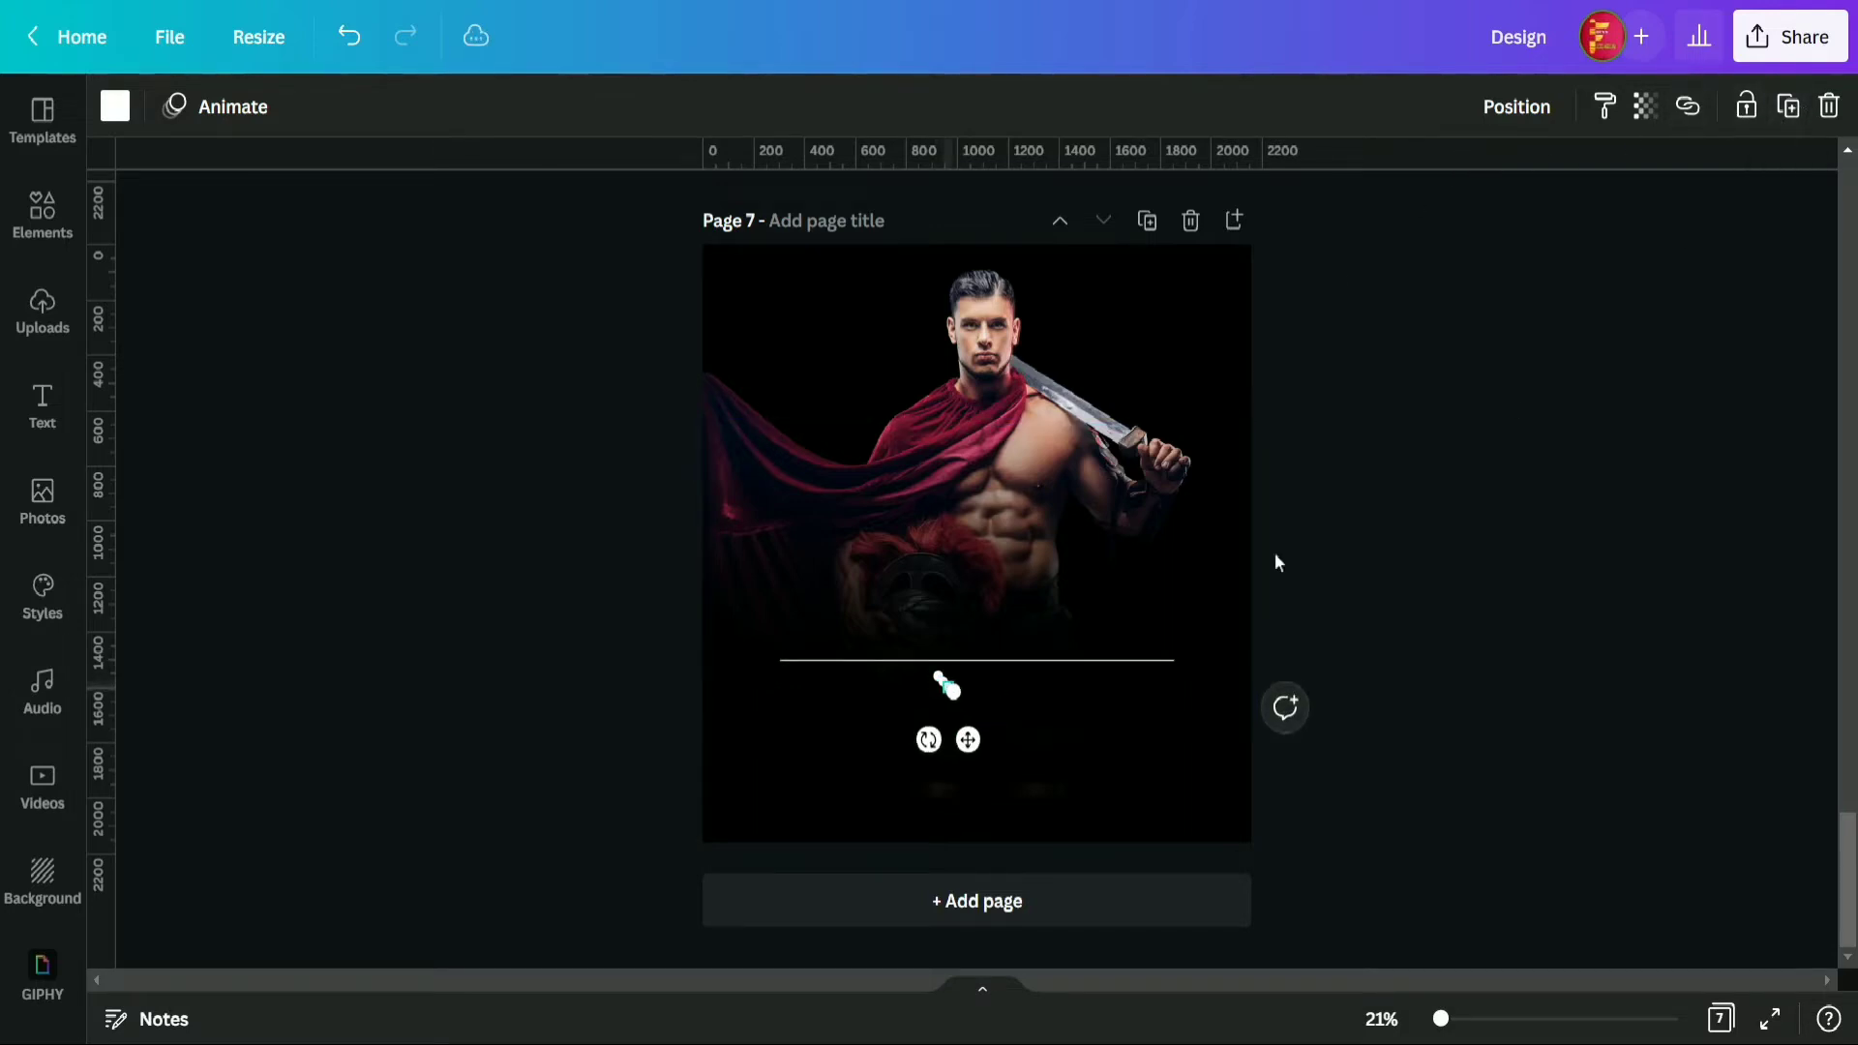
left_click_drag(971, 742, 992, 733)
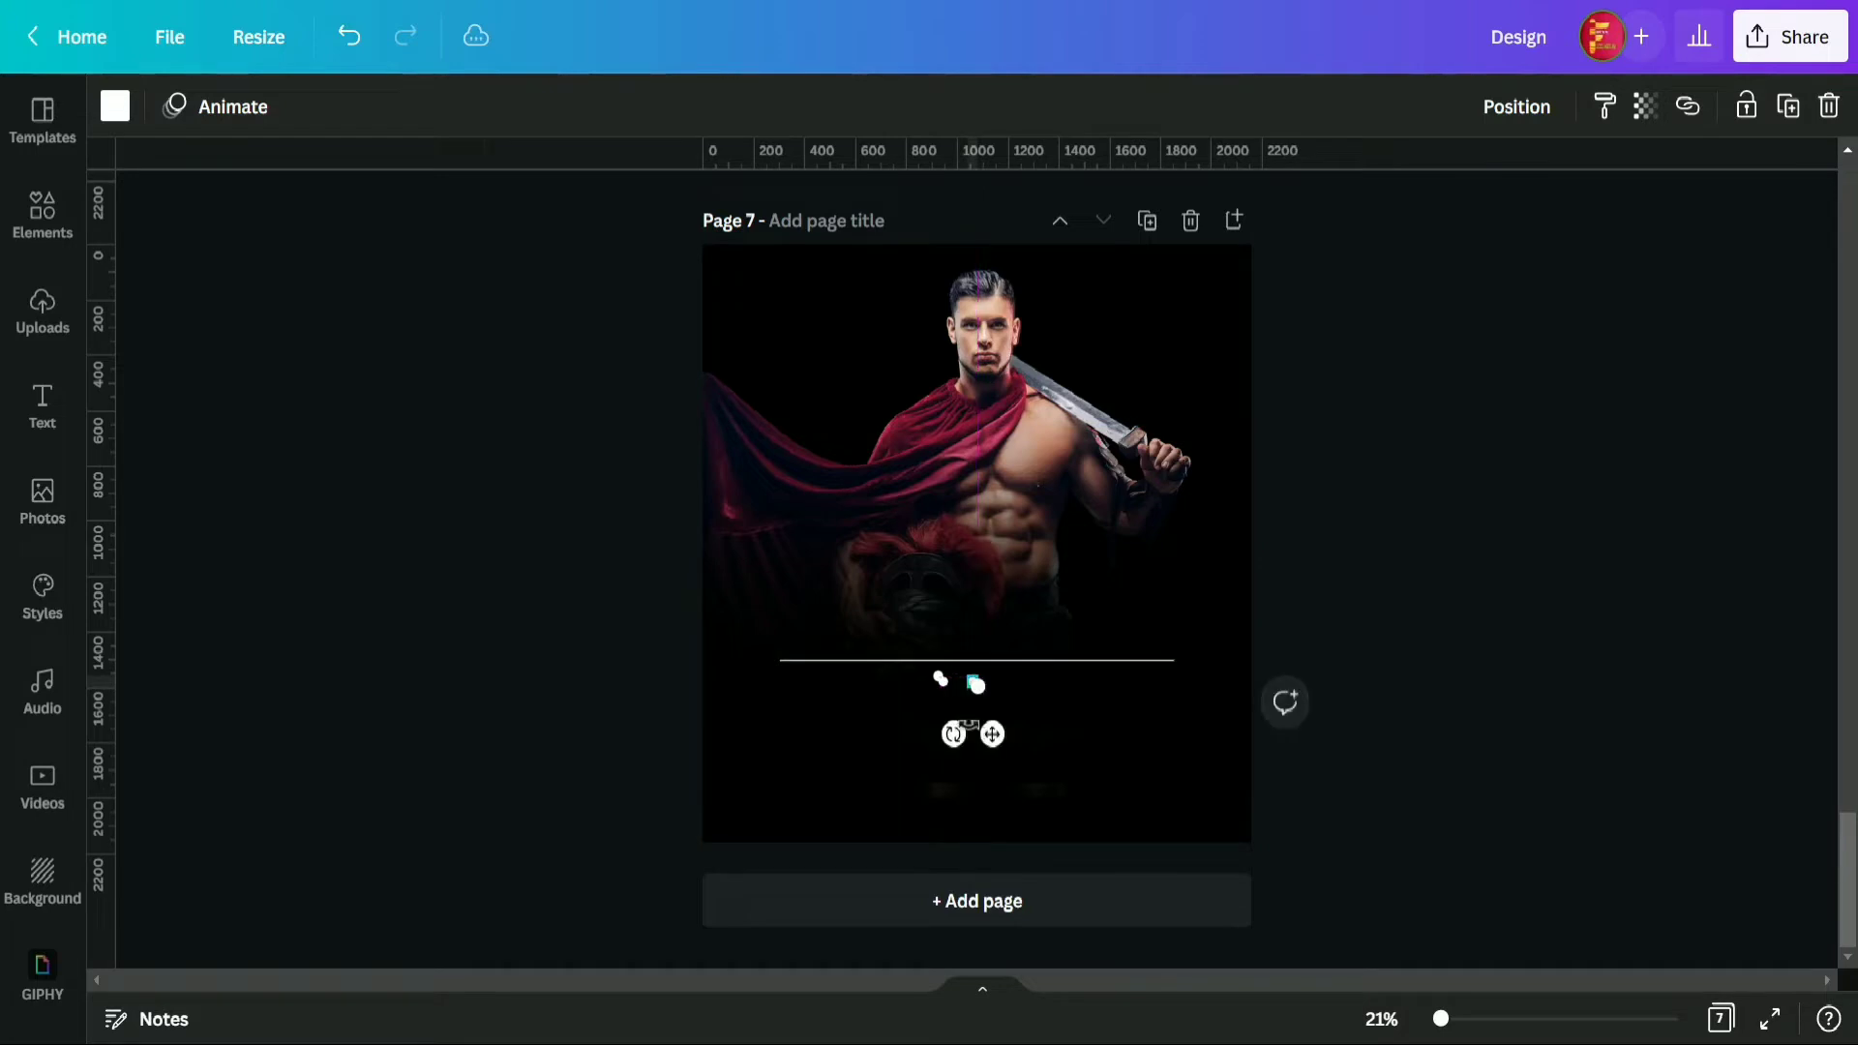
- Select the three dots, tidy up their spacing and group them
left_click(938, 677, "shift")
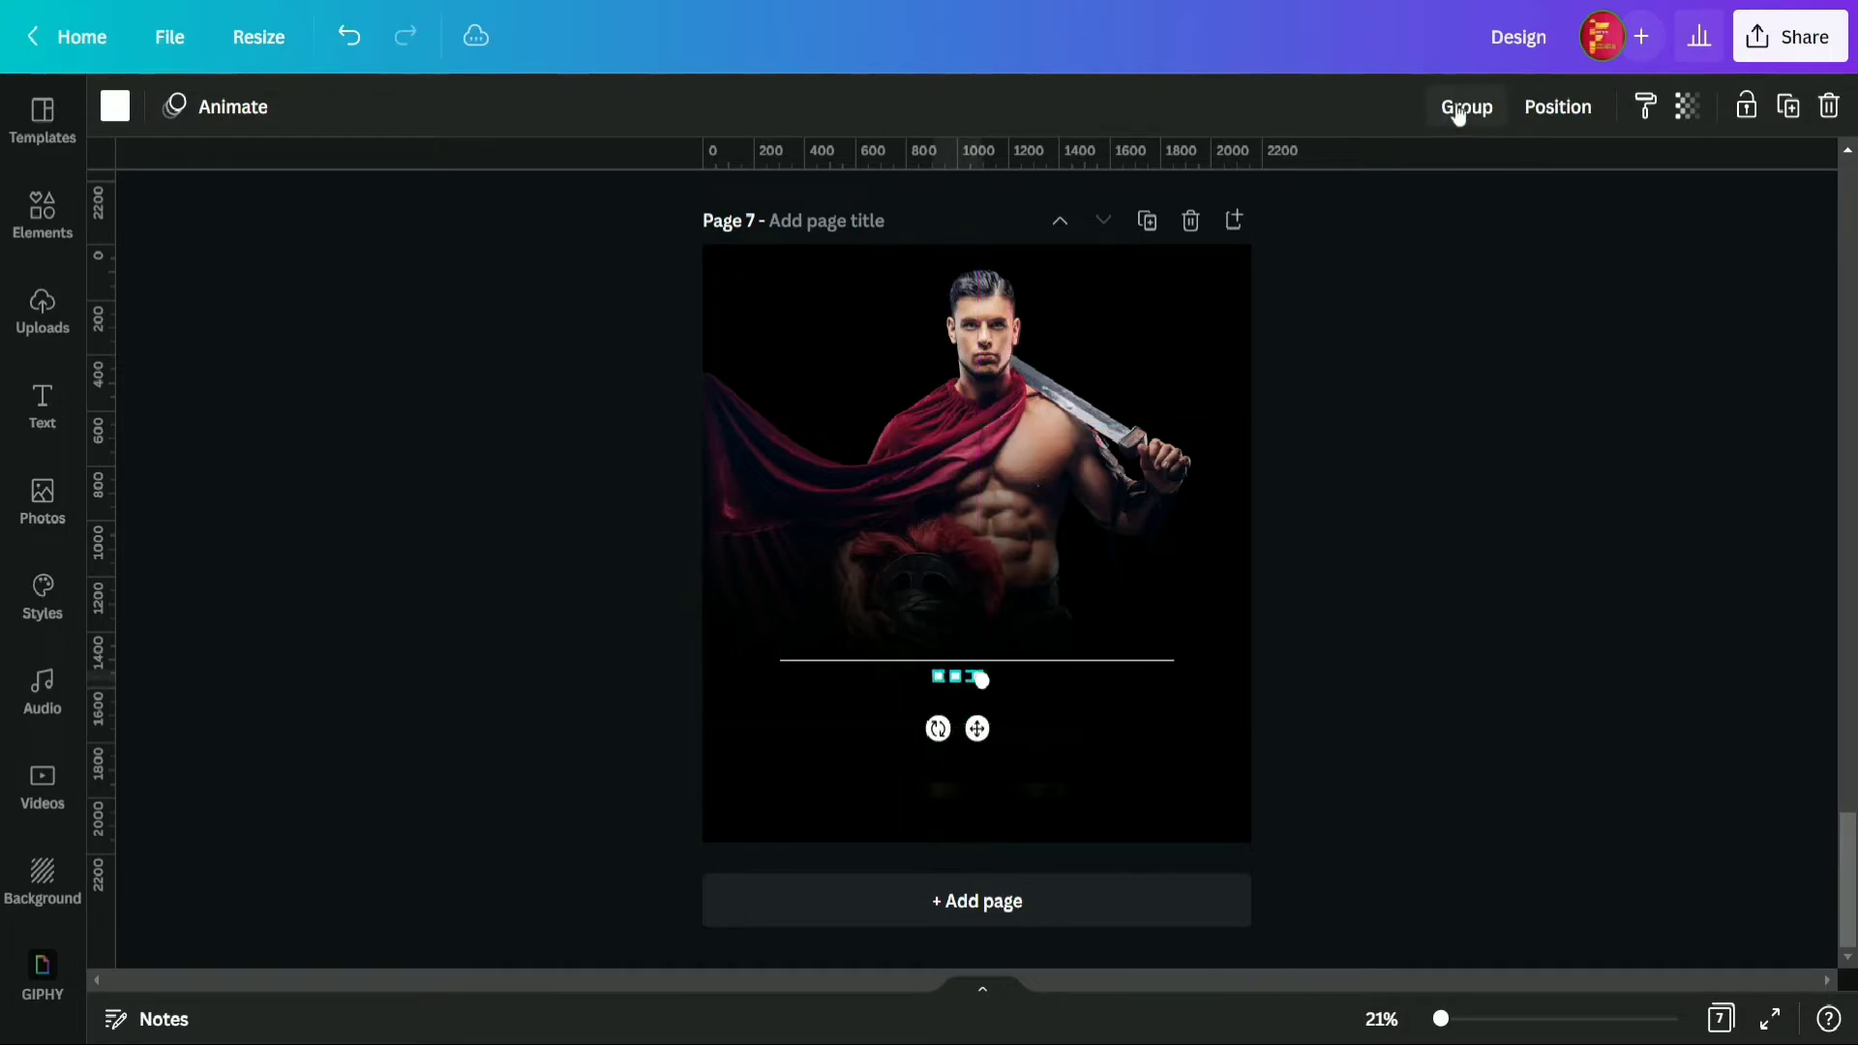
left_click(1560, 108)
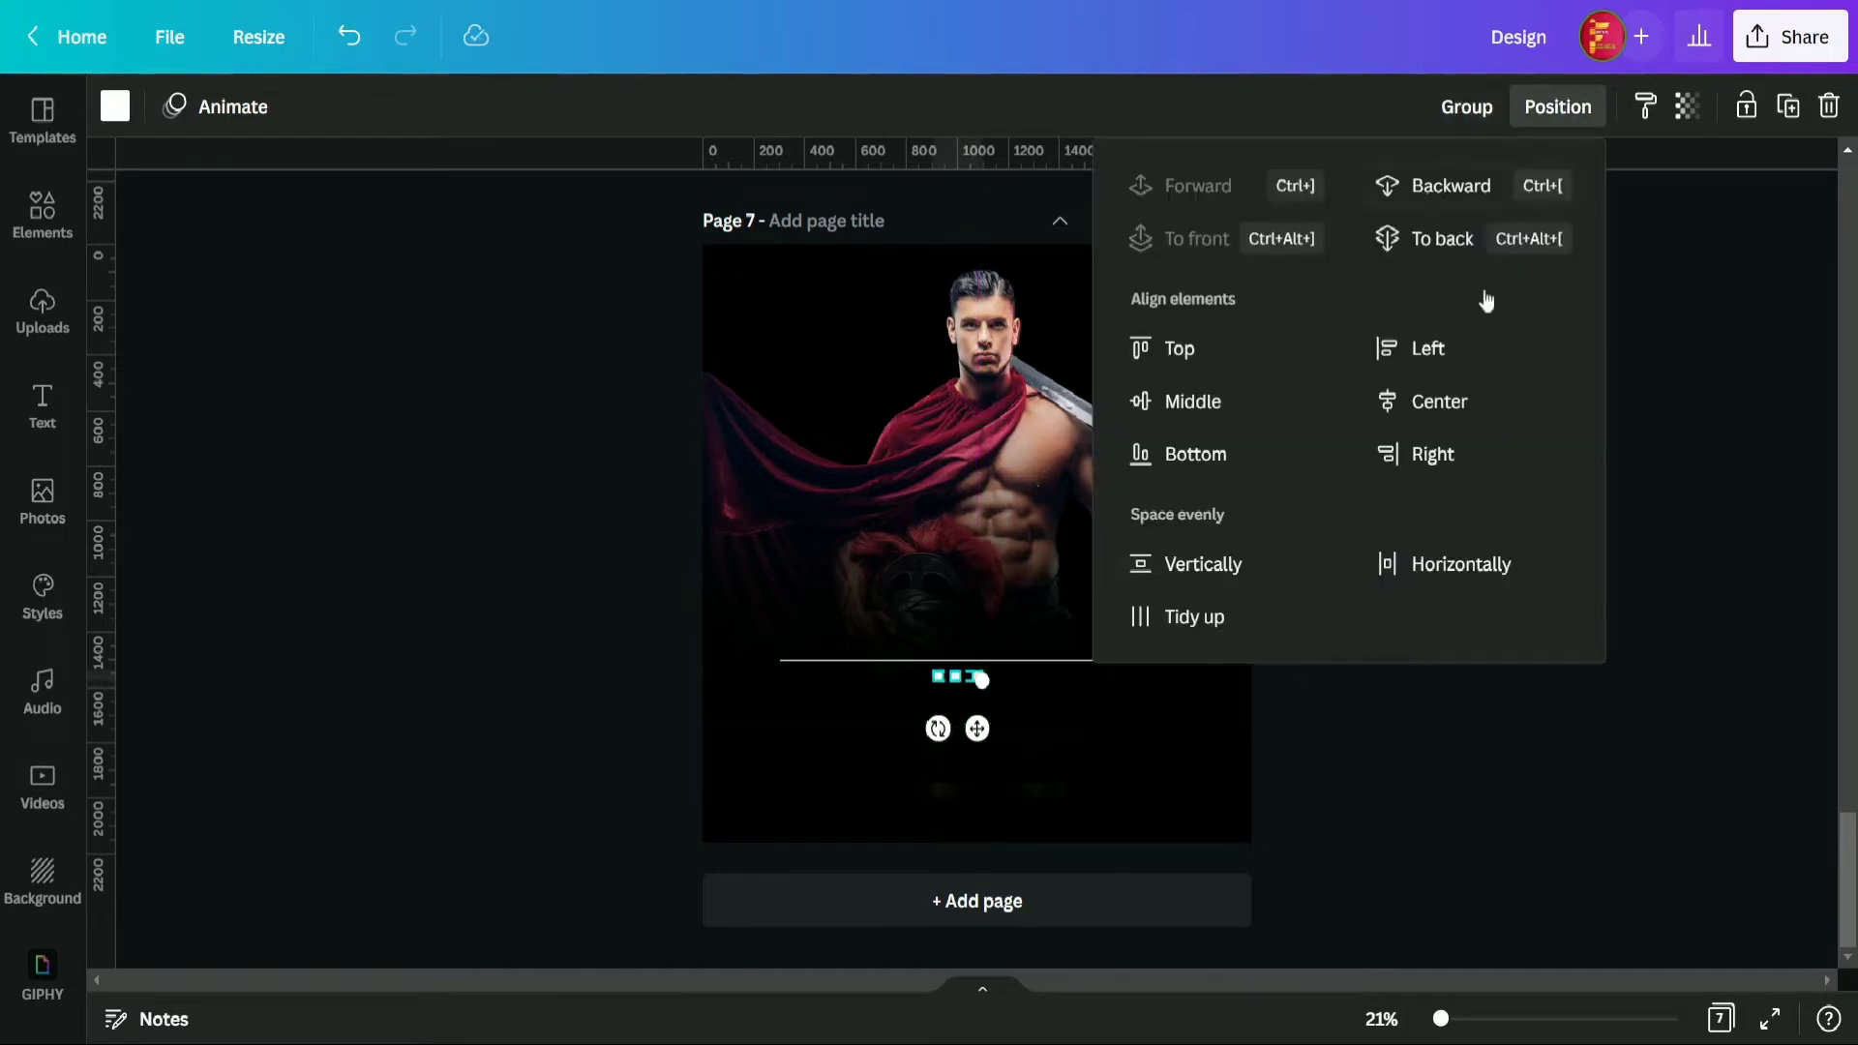
left_click(1200, 619)
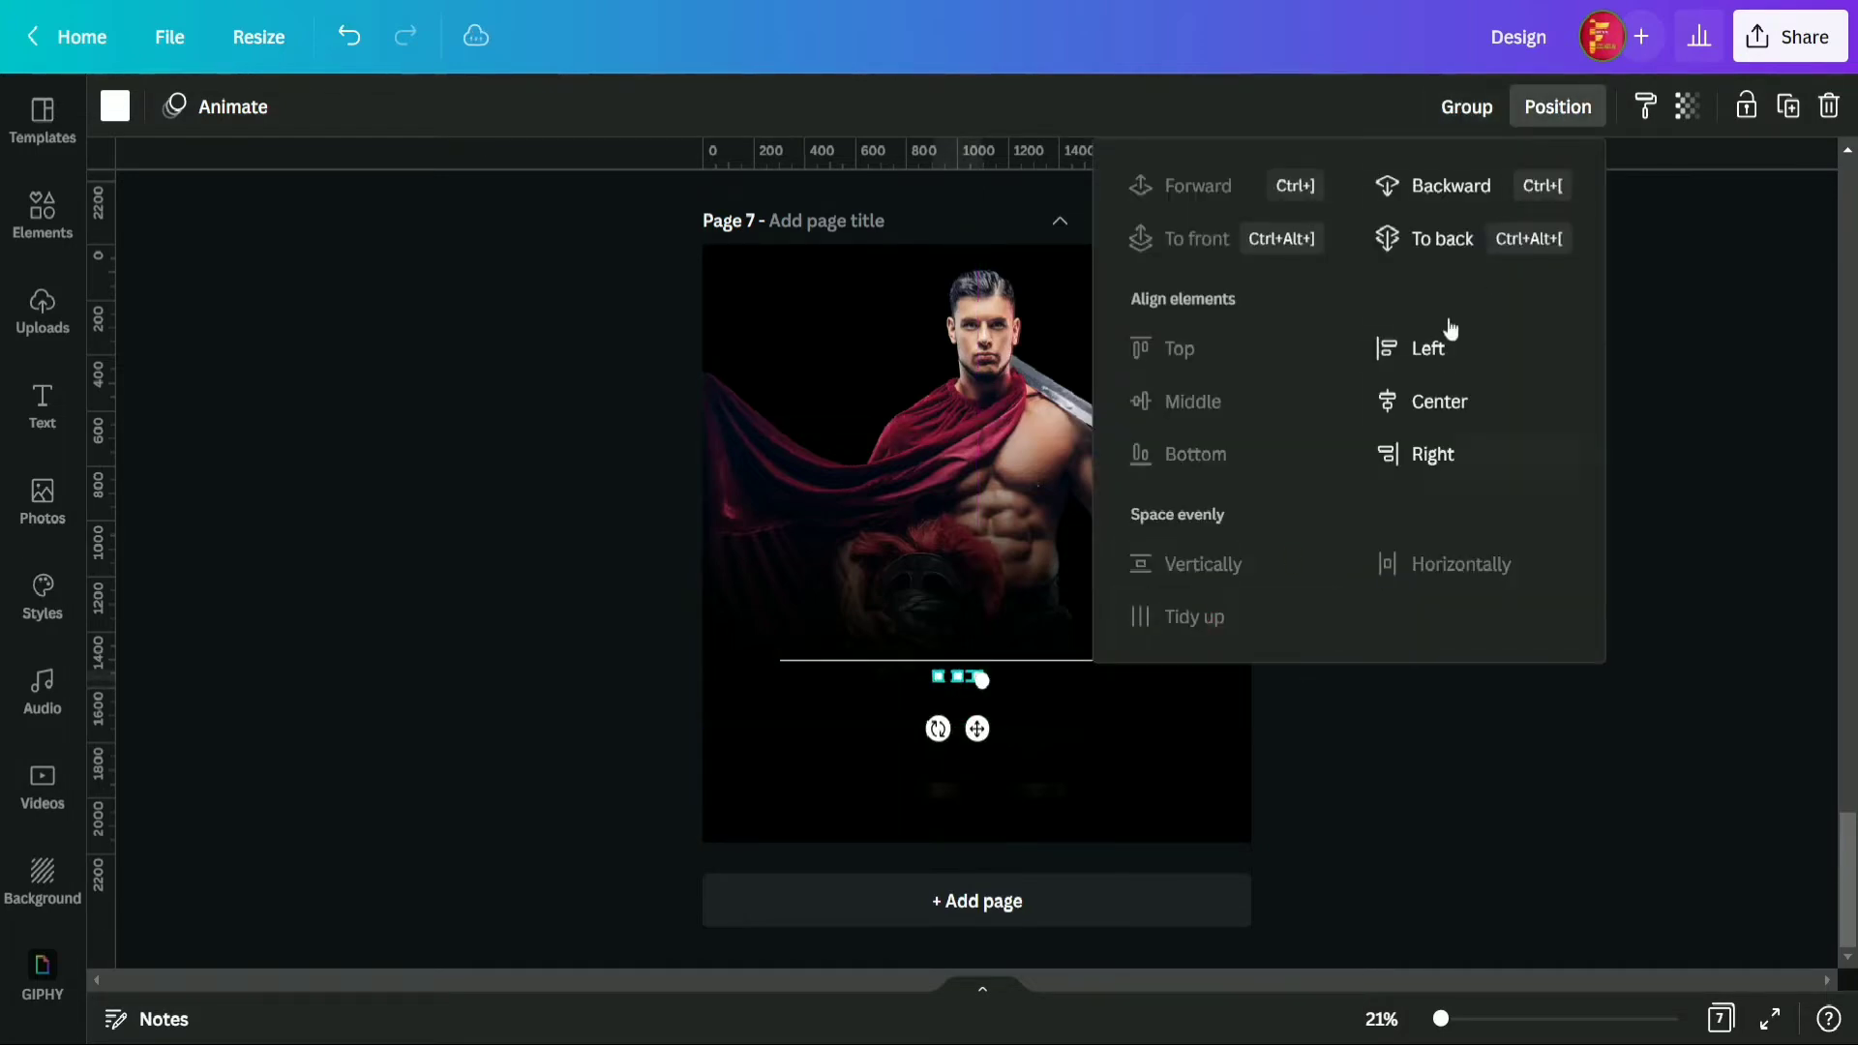
left_click(1495, 126)
left_click(1385, 648)
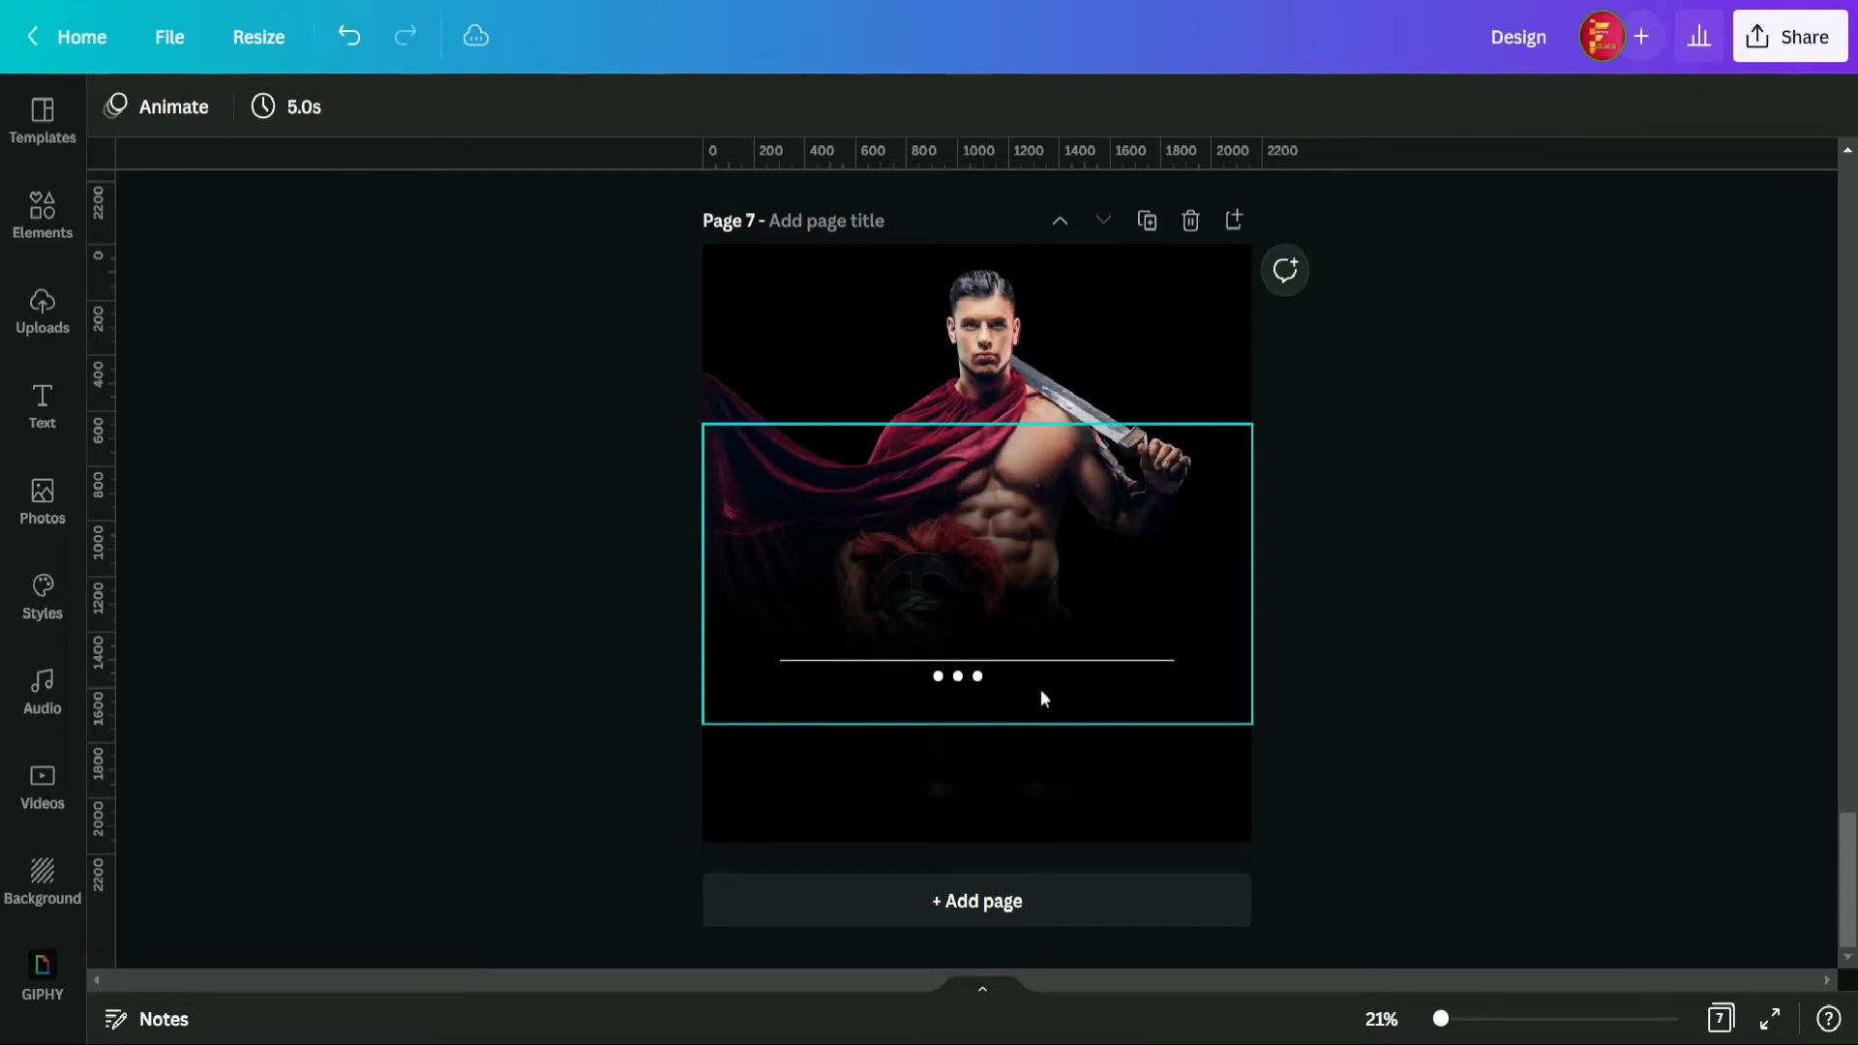
- Center the three-dot group horizontally on the page
left_click(981, 679)
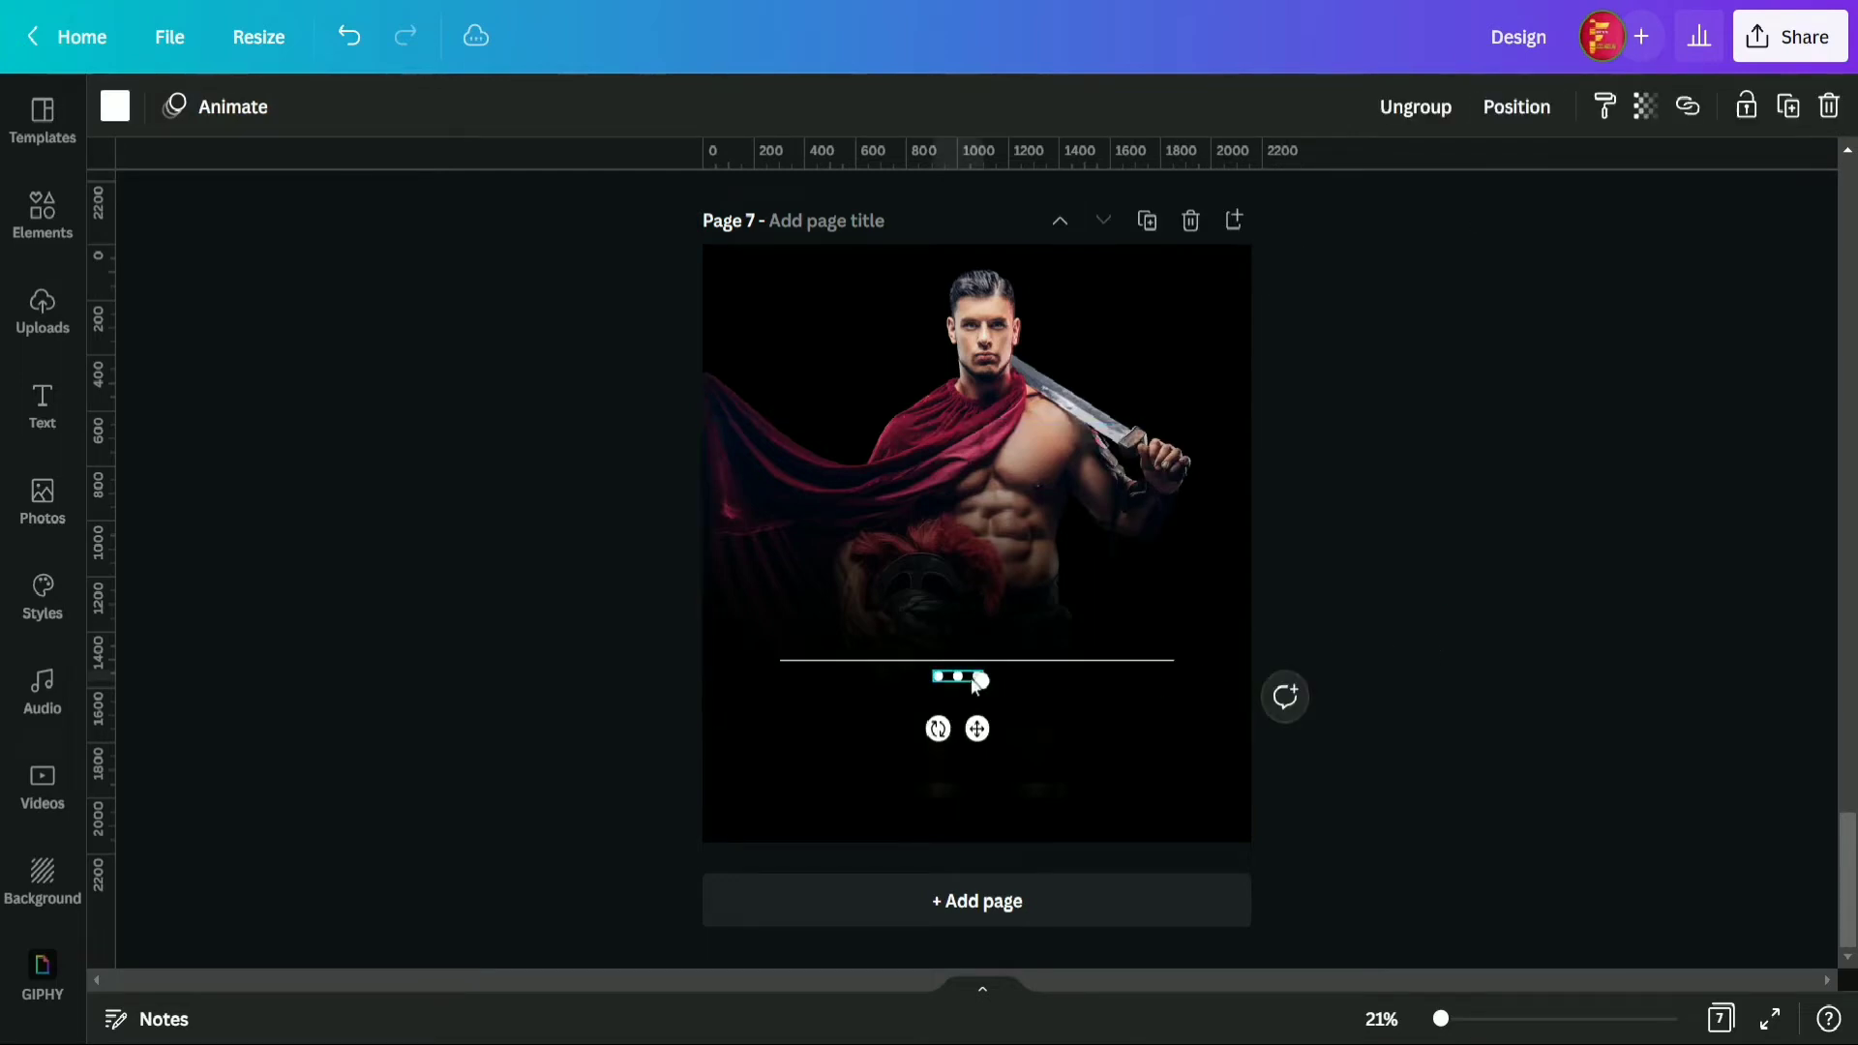
left_click(1506, 125)
left_click(1414, 415)
left_click(1527, 634)
left_click(1525, 635)
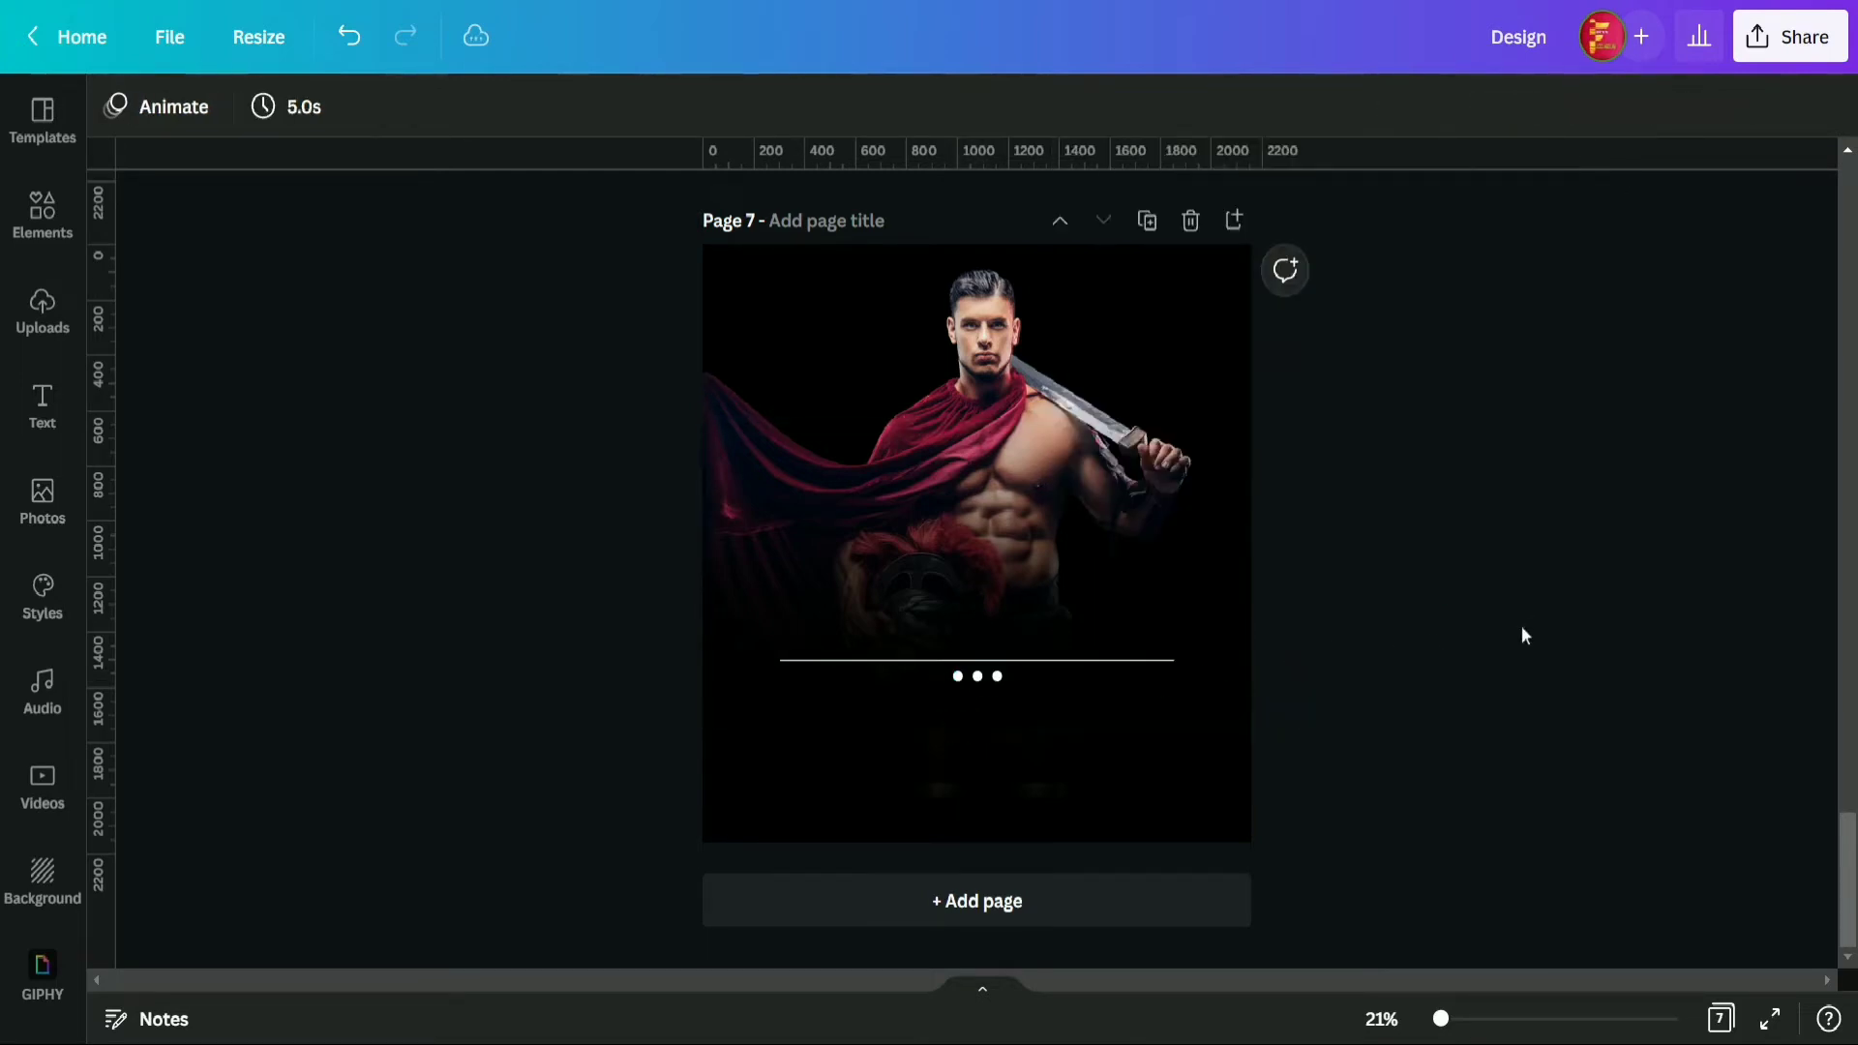
- Duplicate the three-dot group and place the copy below the original
left_click(1084, 594)
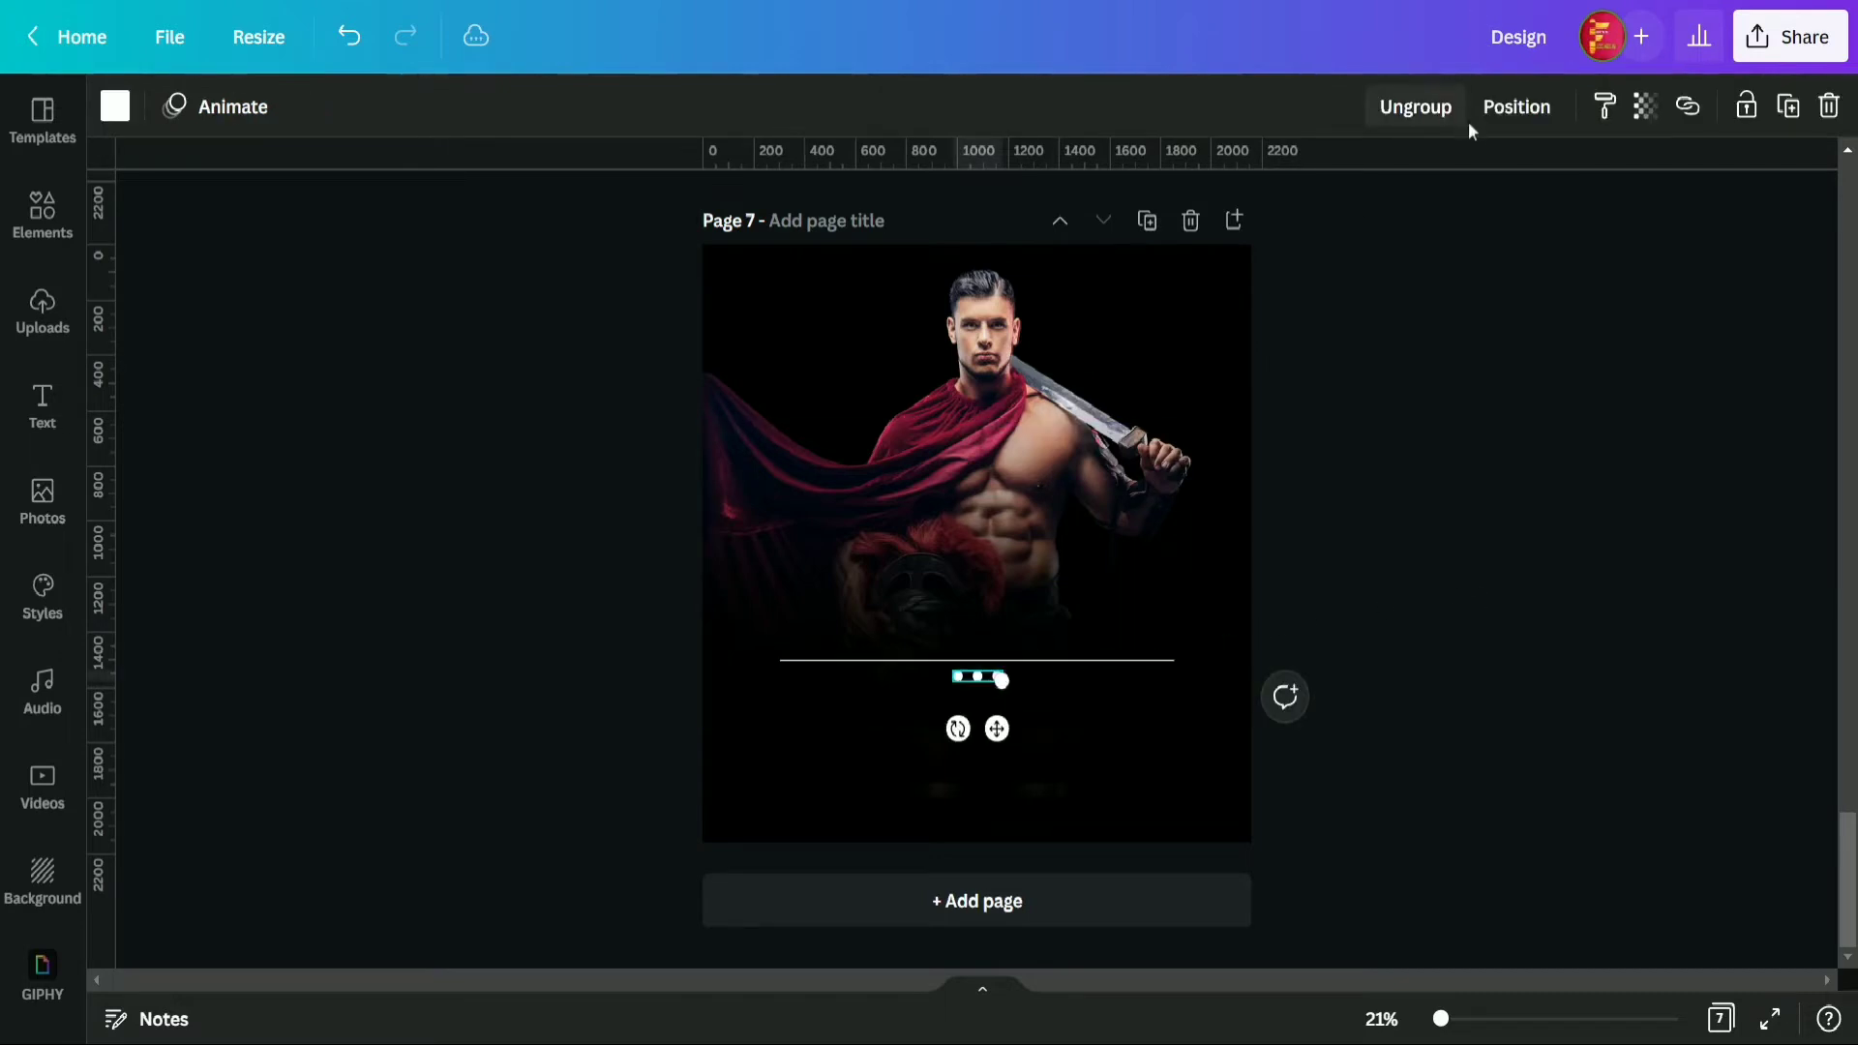
left_click(1790, 106)
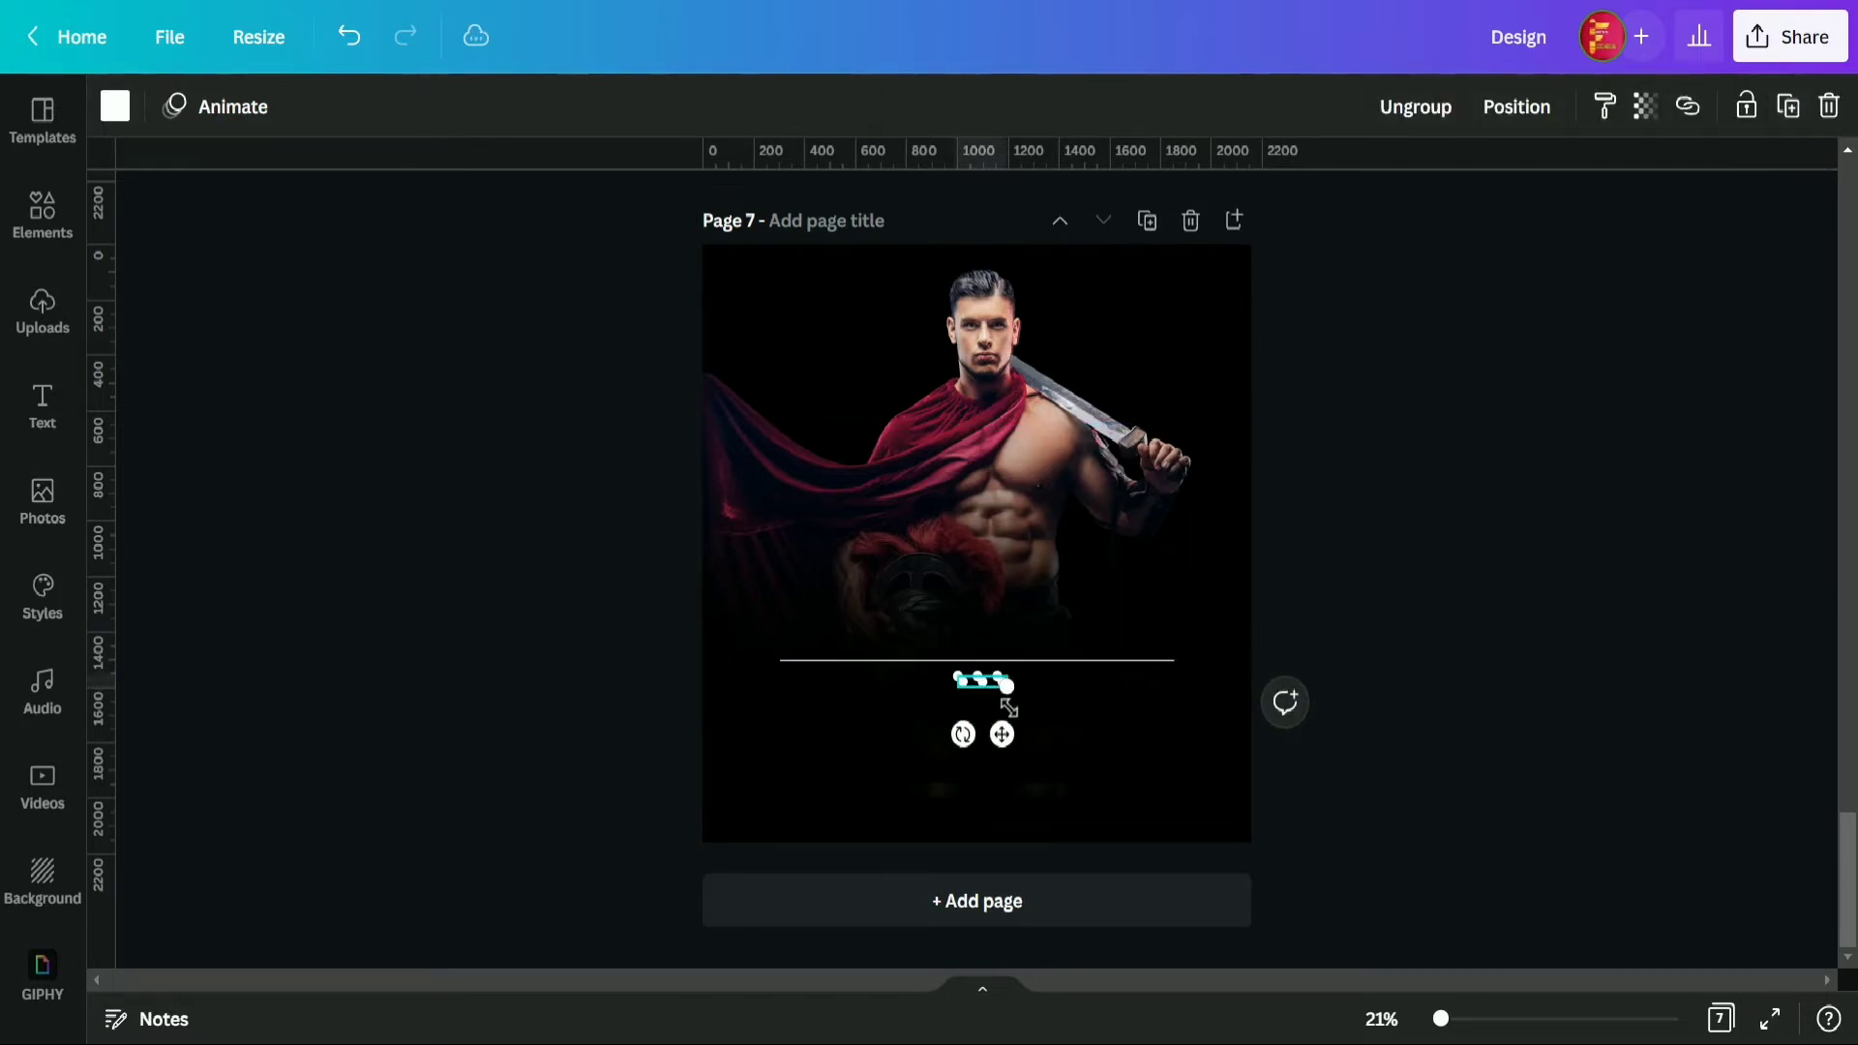
left_click_drag(1003, 733, 1007, 790)
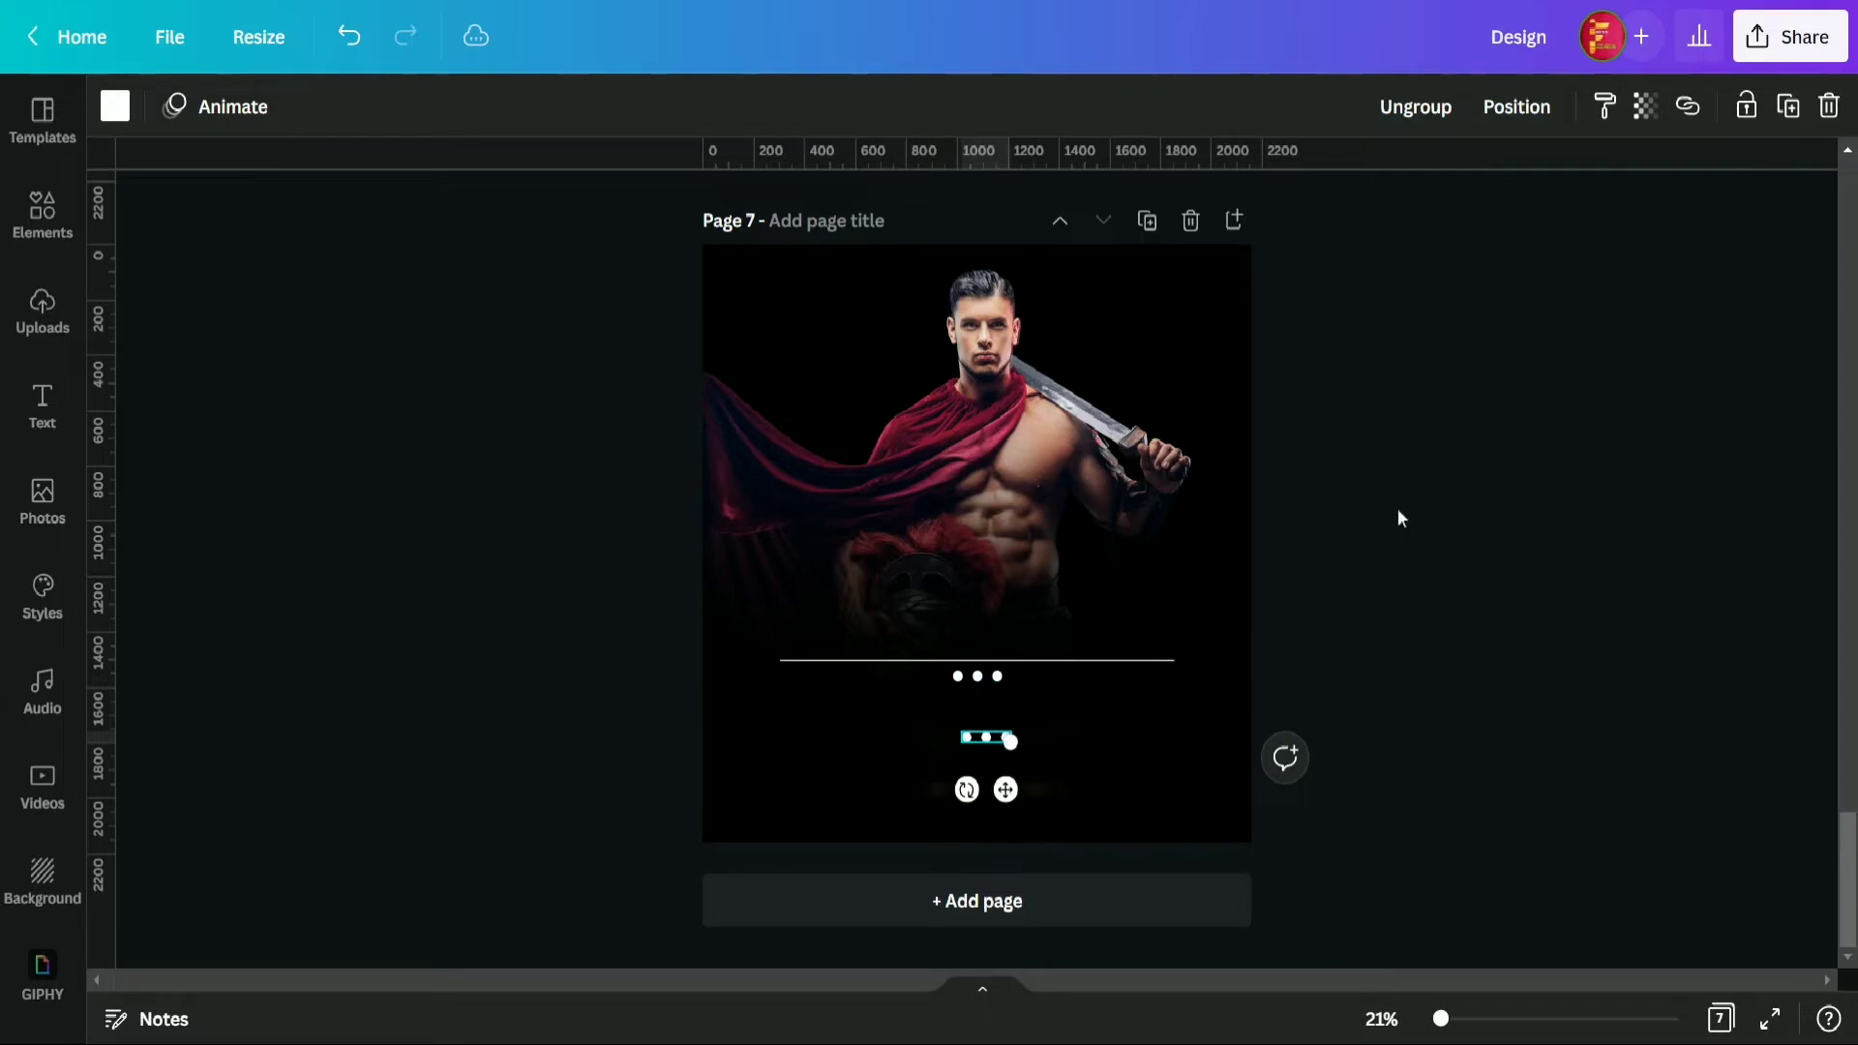
- Shorten the line from its right end and center it horizontally on the page
left_click(1084, 658)
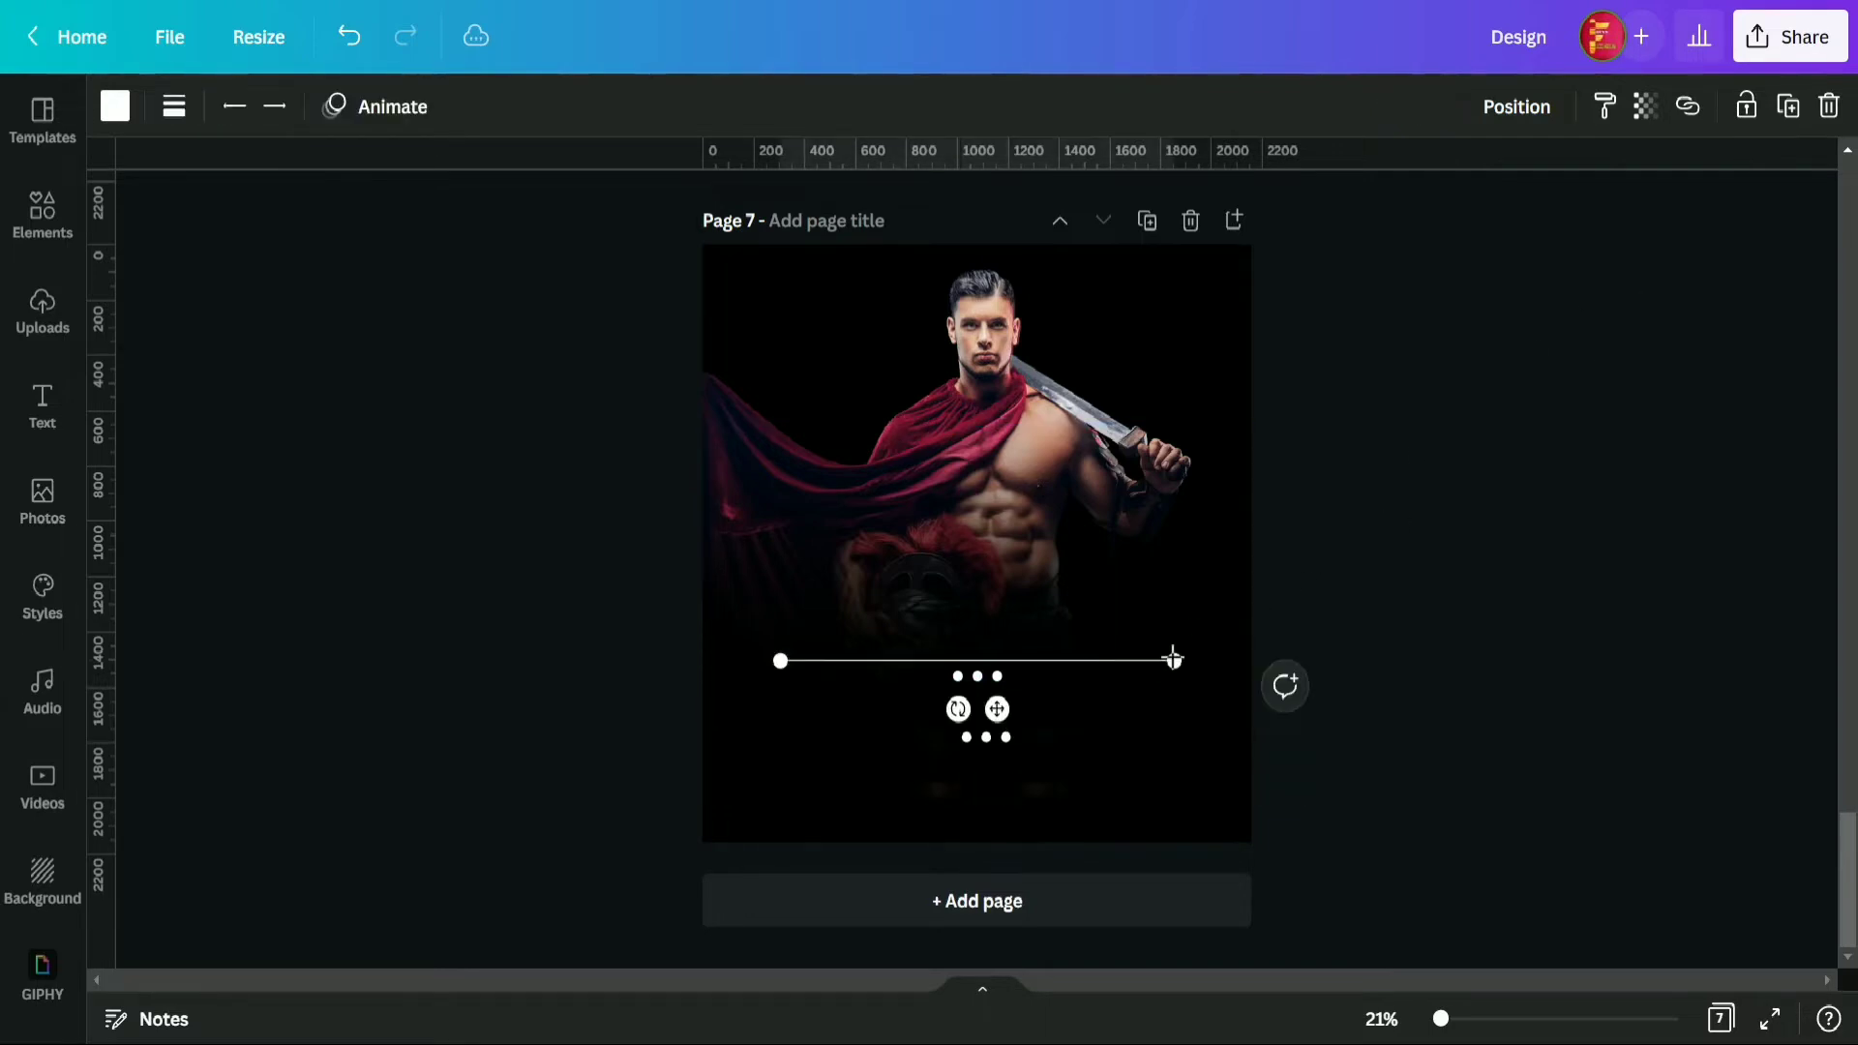
left_click_drag(1175, 661, 1114, 661)
left_click(1544, 105)
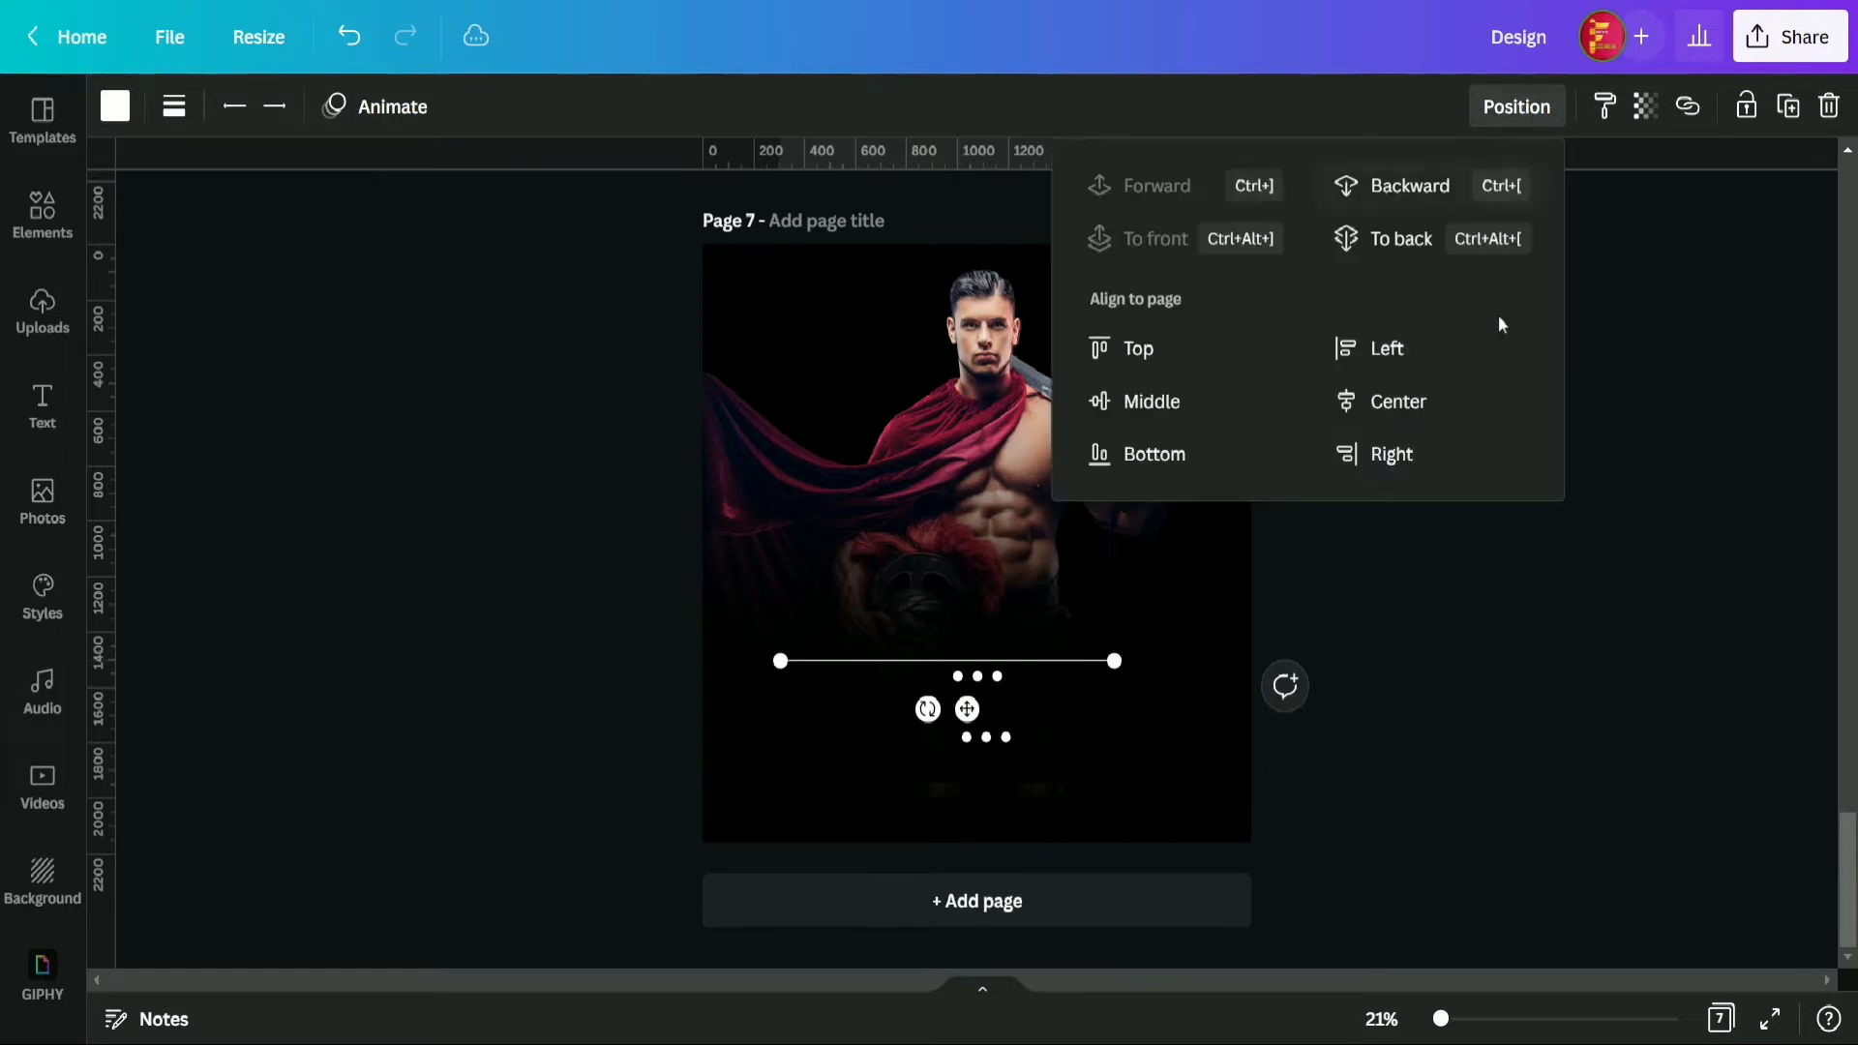
left_click(1410, 402)
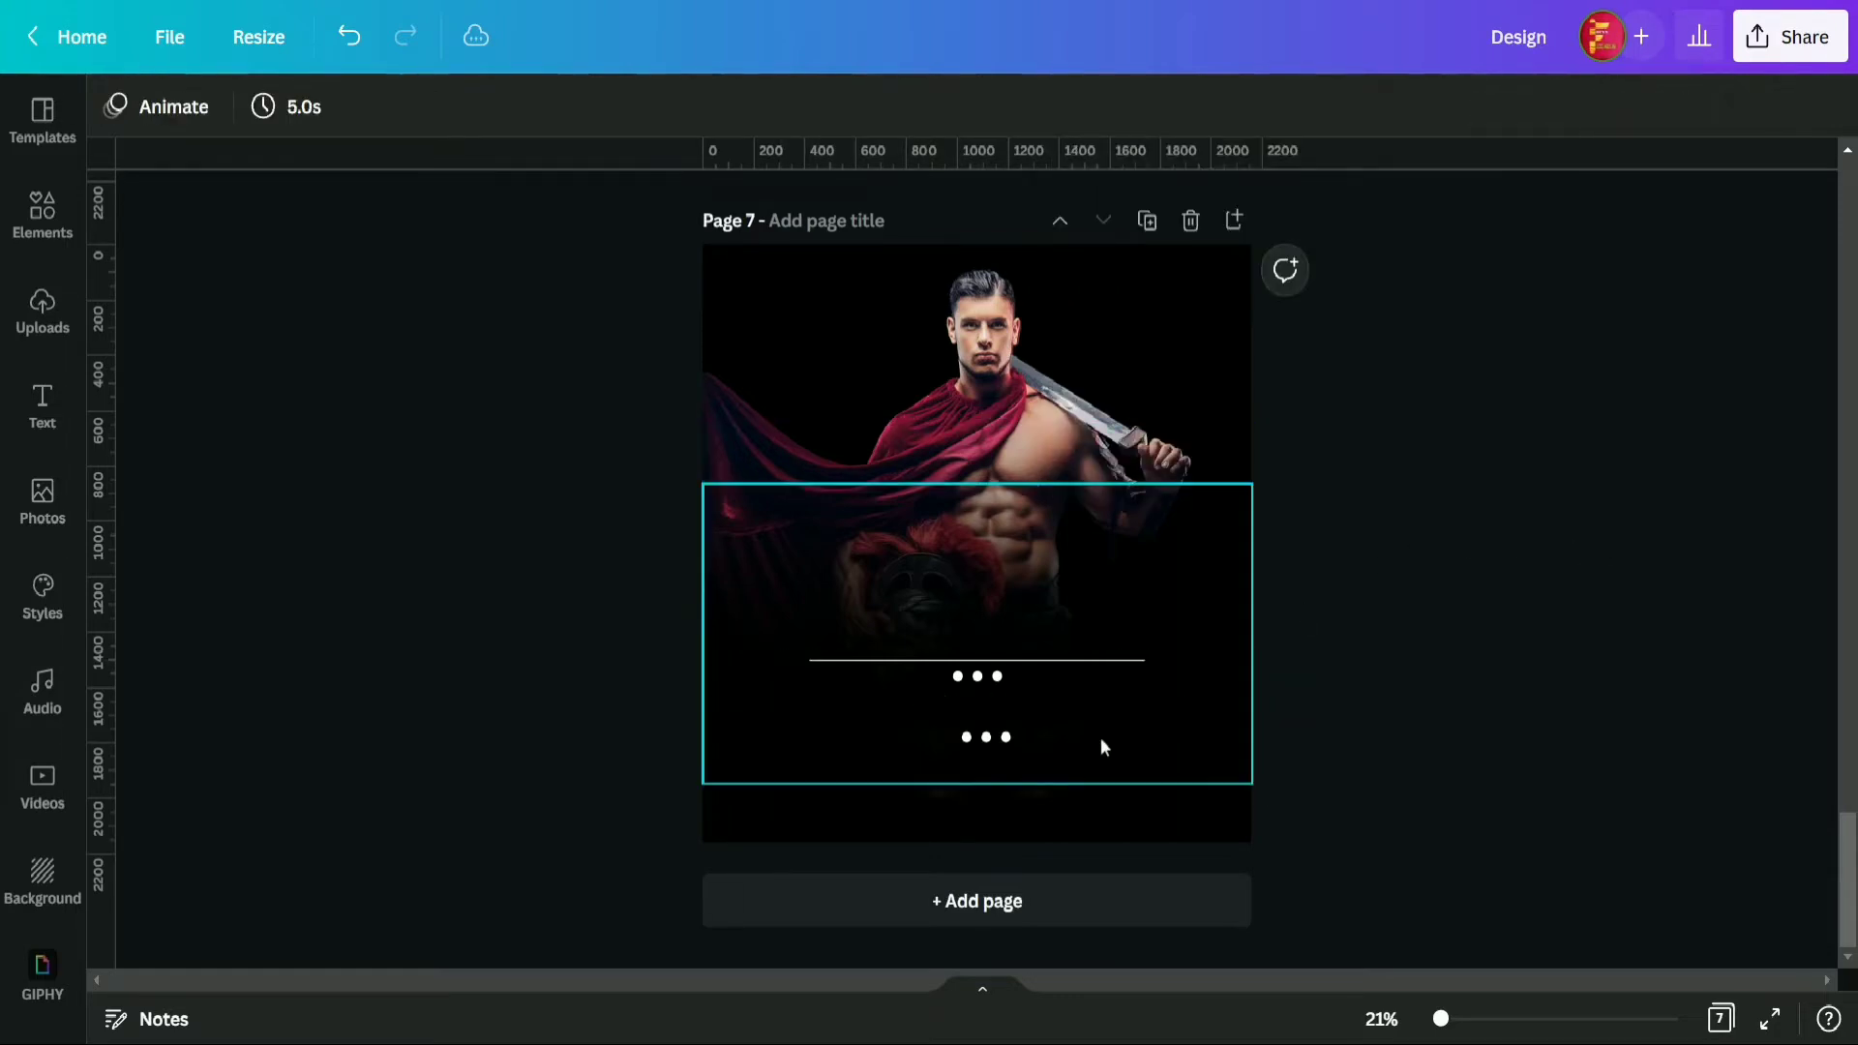
- Ungroup the lower copy of the three dots
left_click(1008, 740)
left_click(1440, 107)
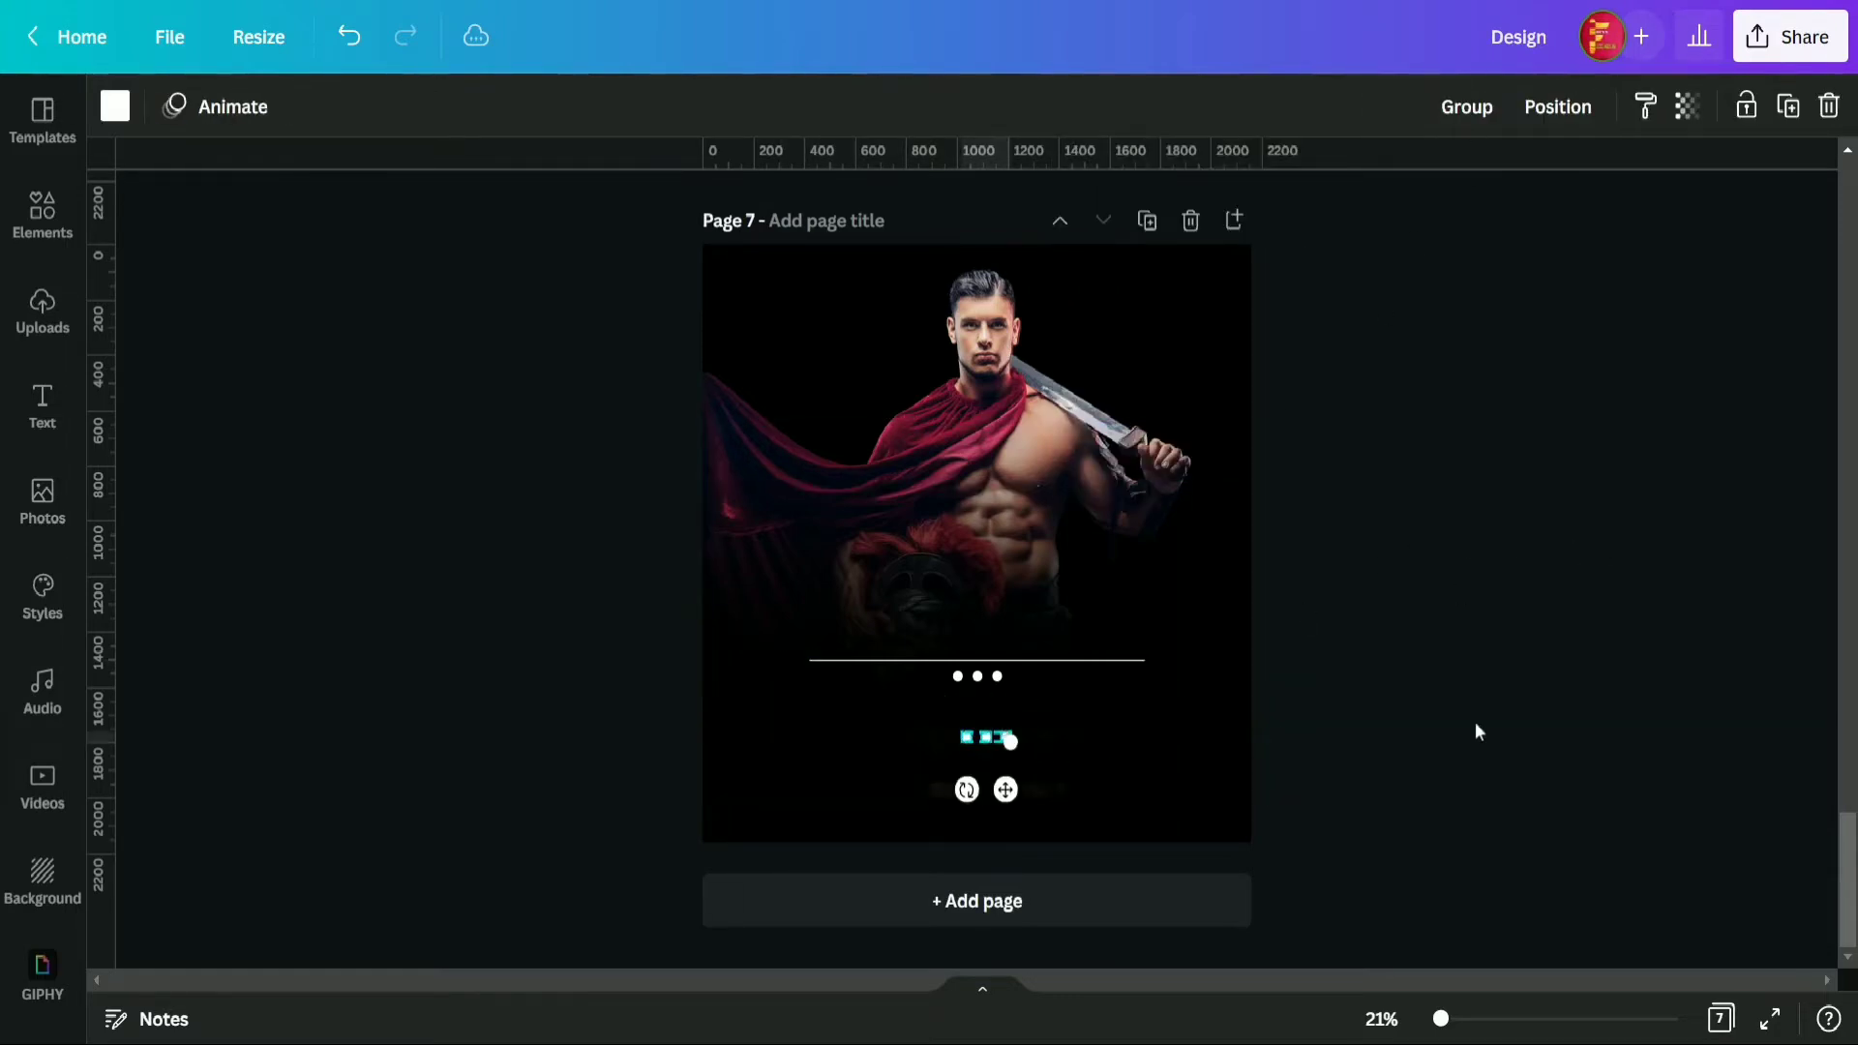
left_click(1473, 724)
- Place one dot from the lower row on each end of the line, aligning the right one with the line
left_click(1007, 739)
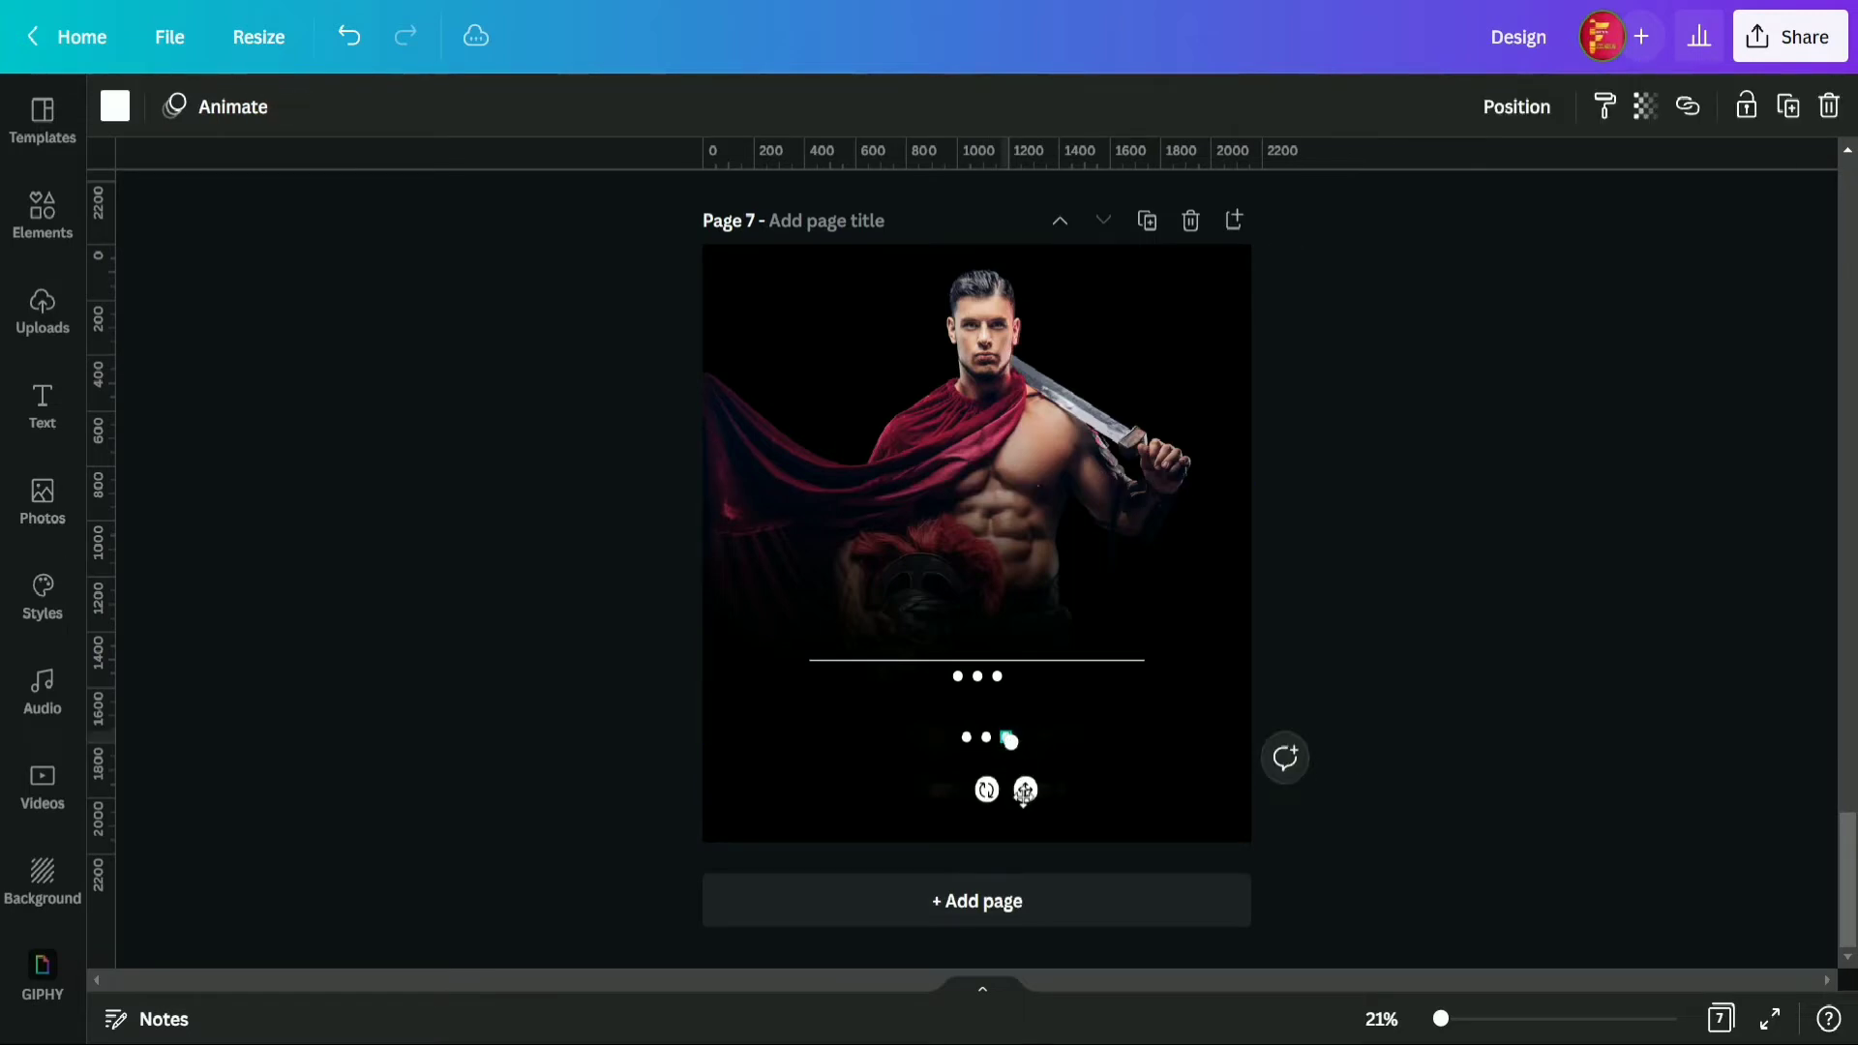
left_click_drag(1024, 794, 1167, 723)
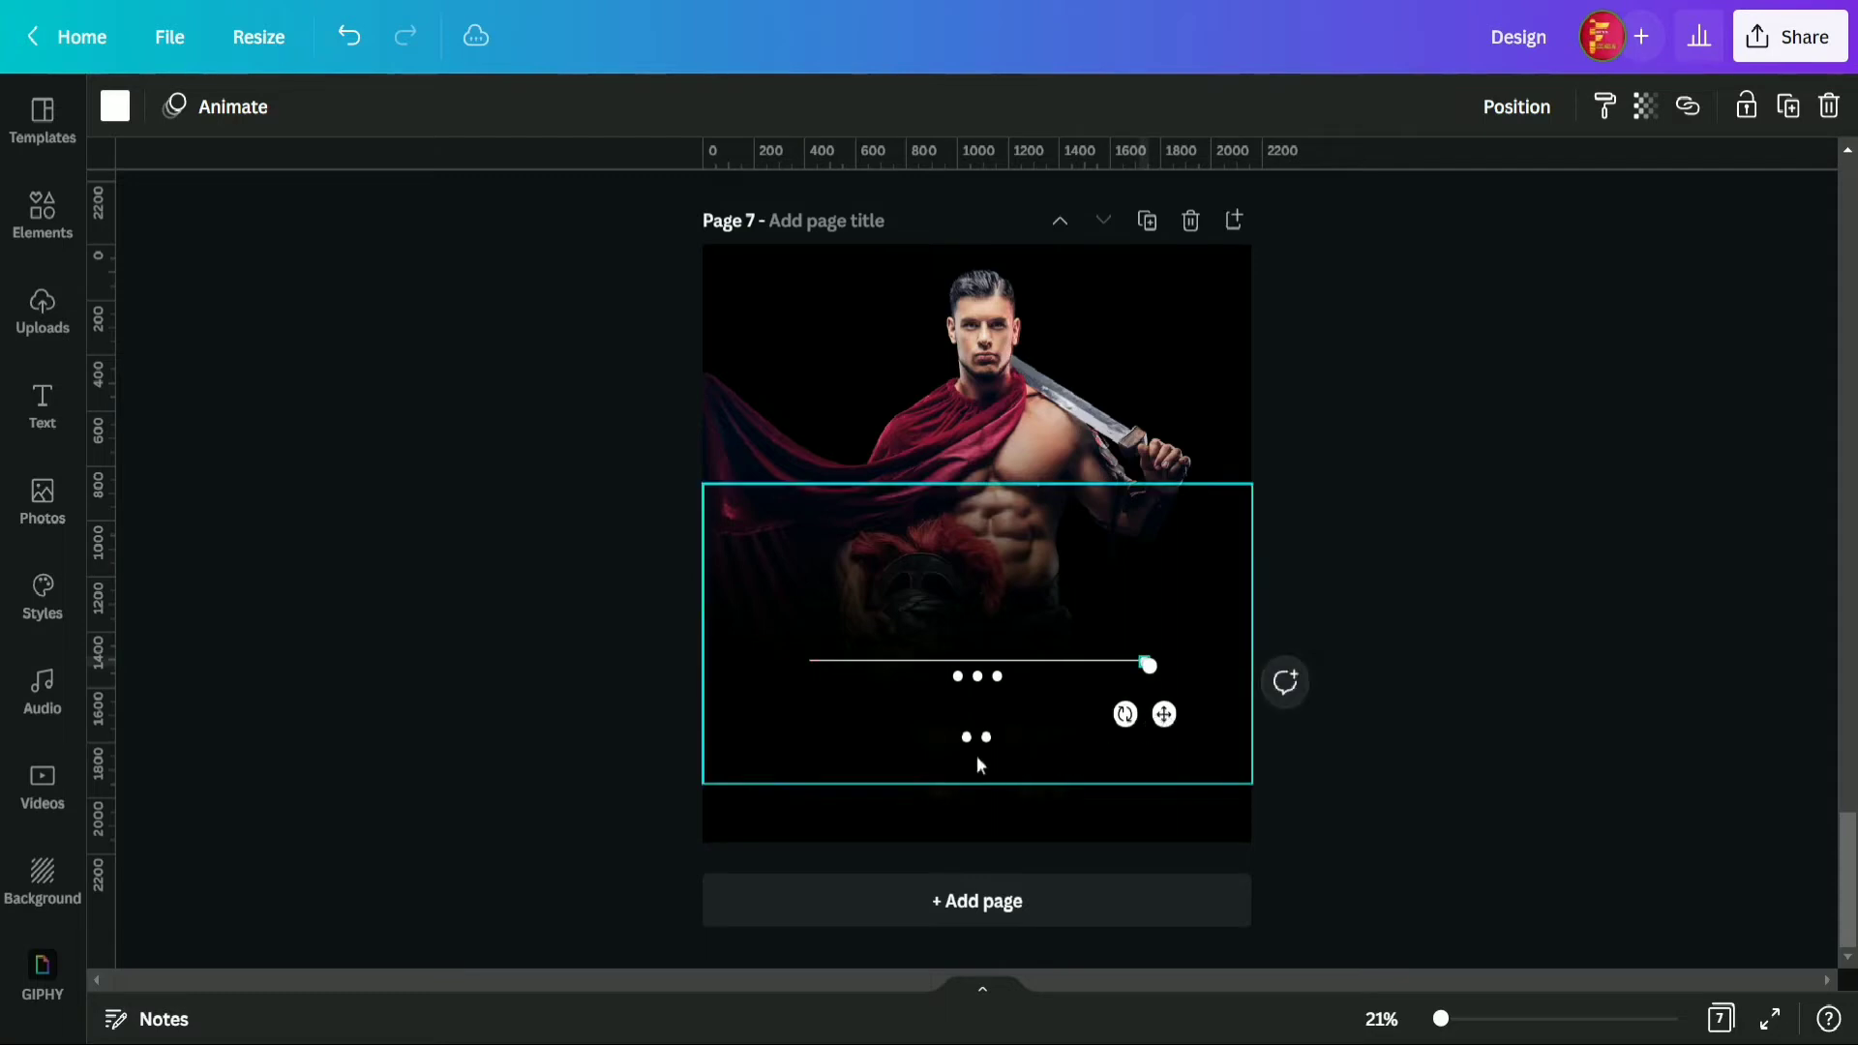
left_click(968, 737)
left_click_drag(986, 790, 835, 716)
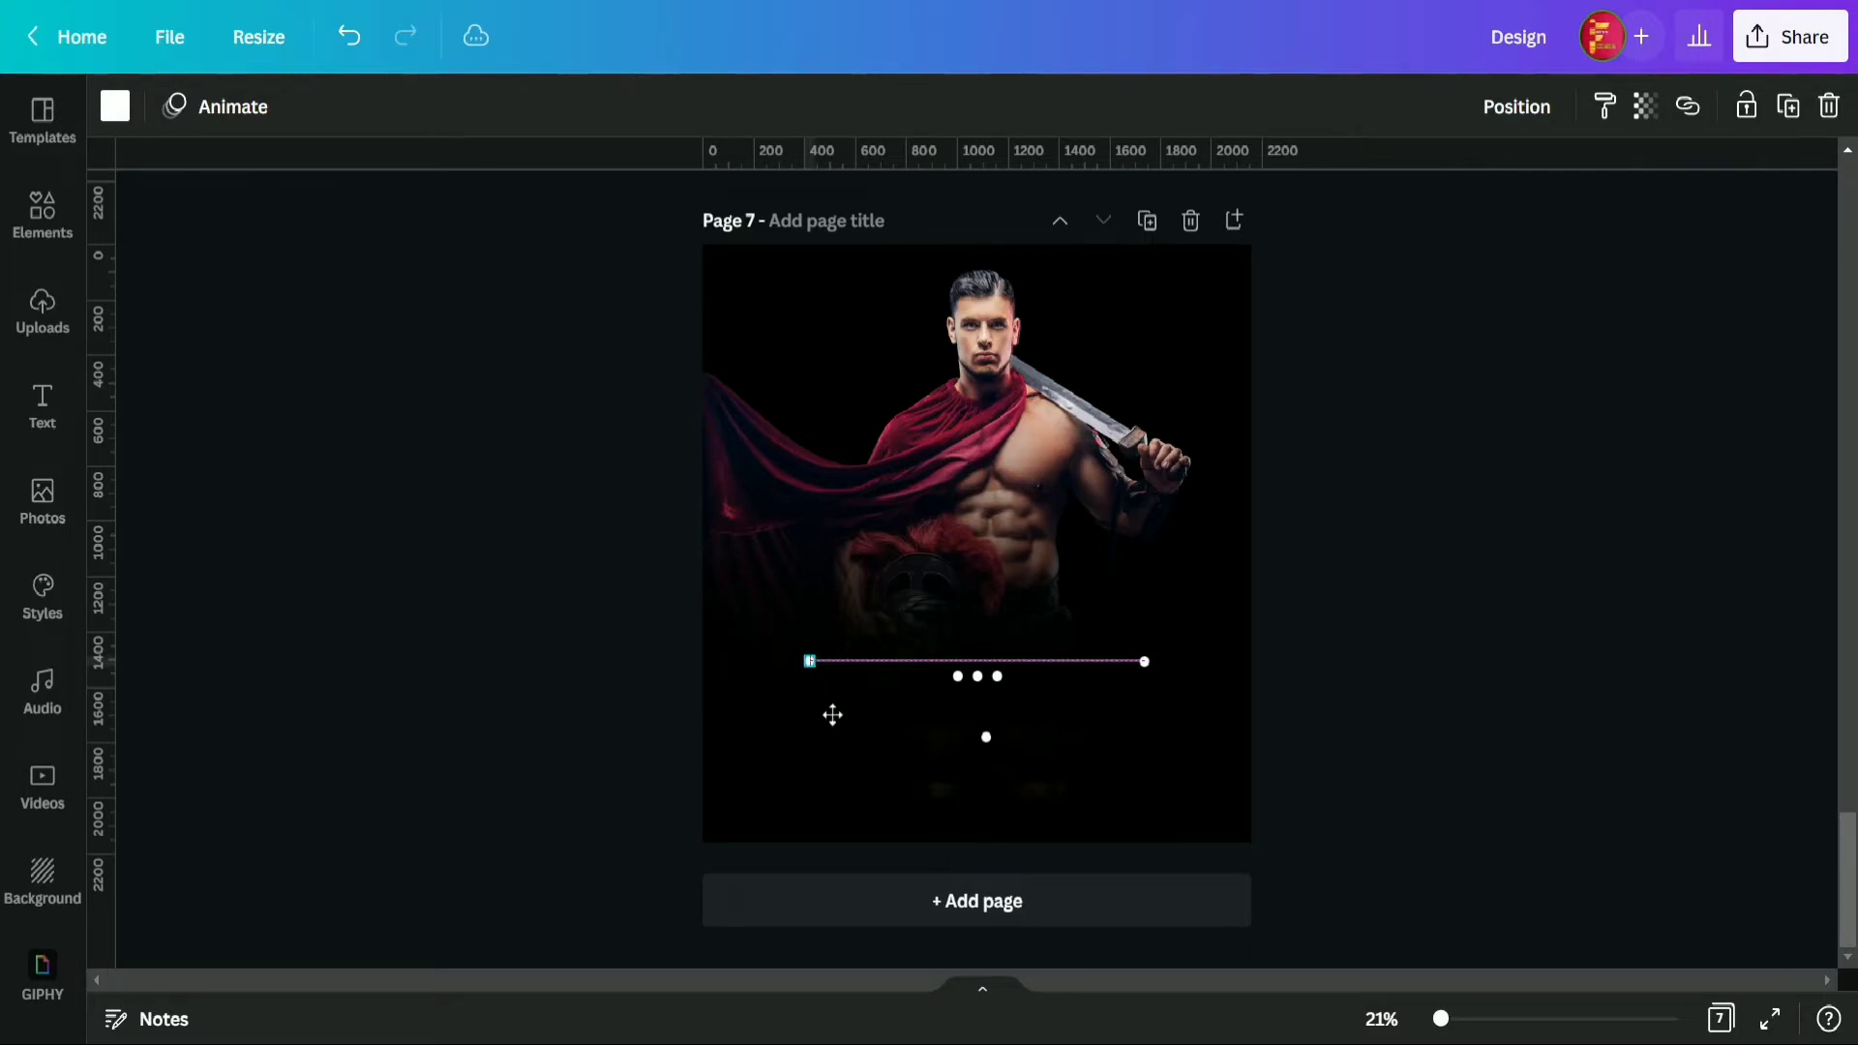
left_click(1146, 664)
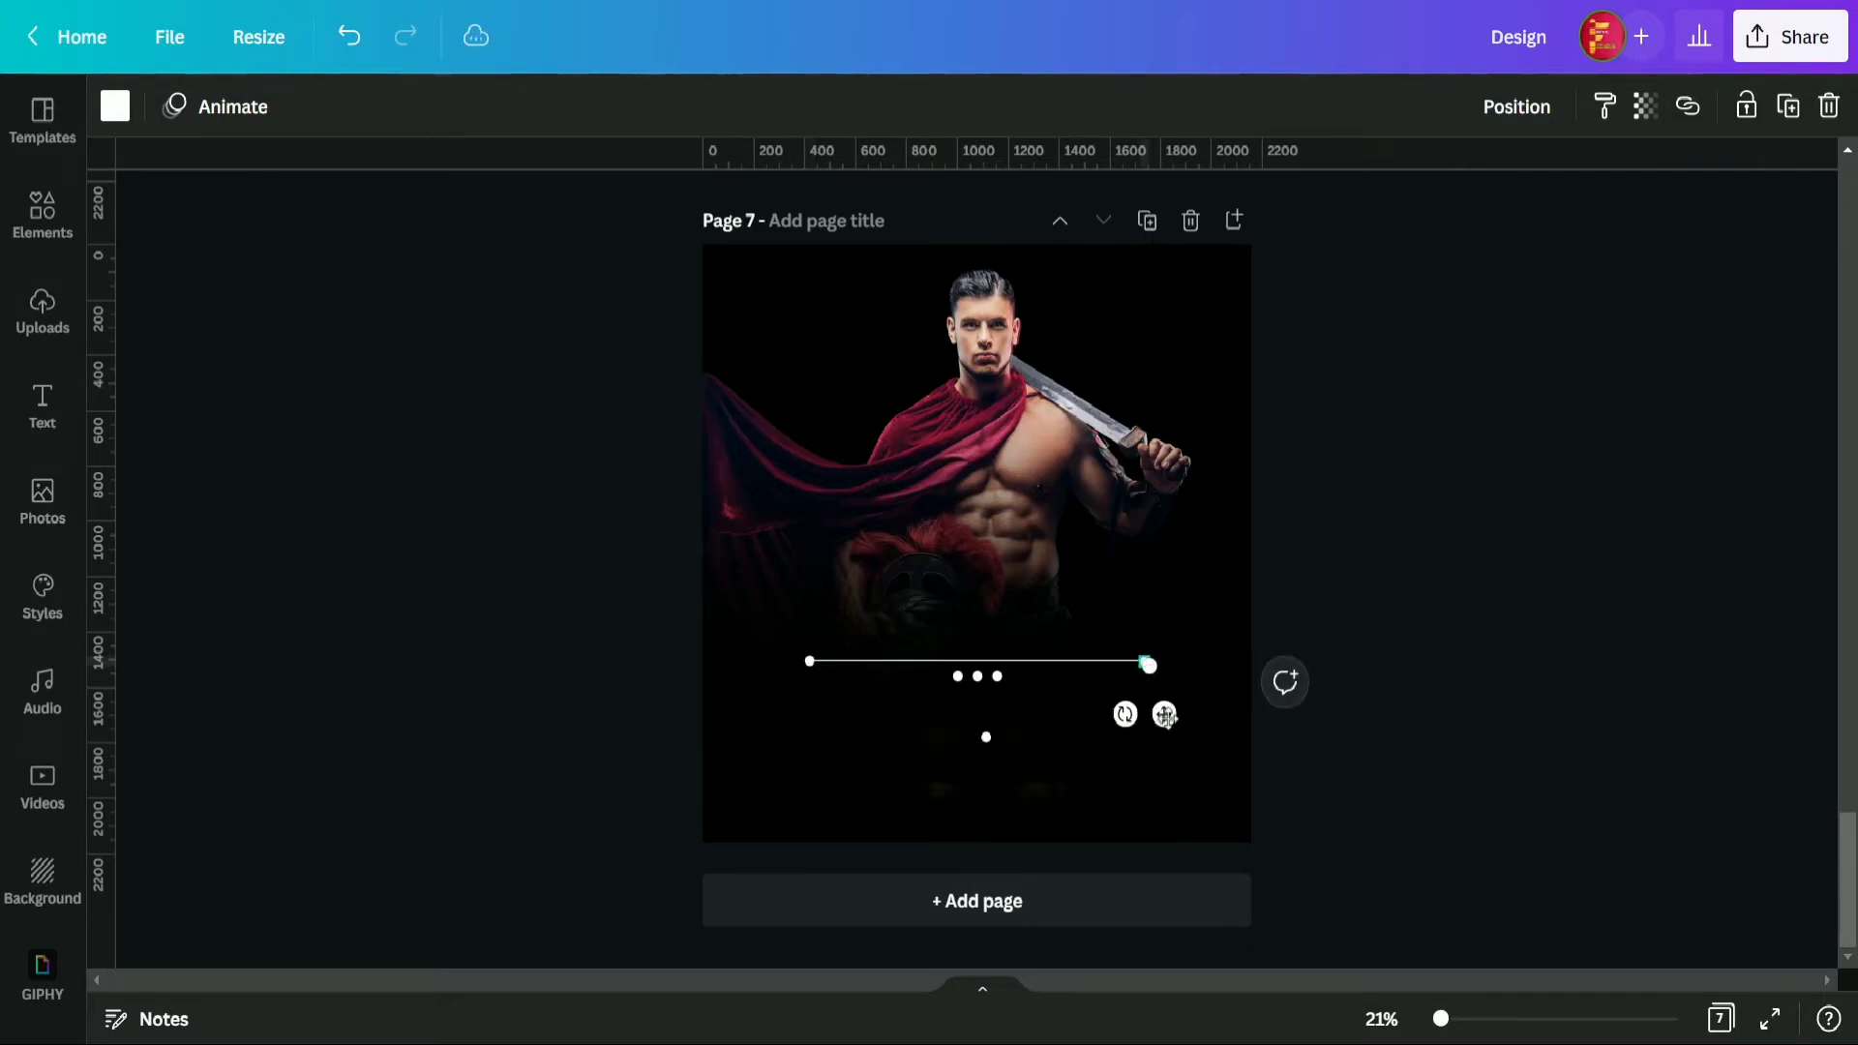
left_click_drag(1166, 715, 1168, 719)
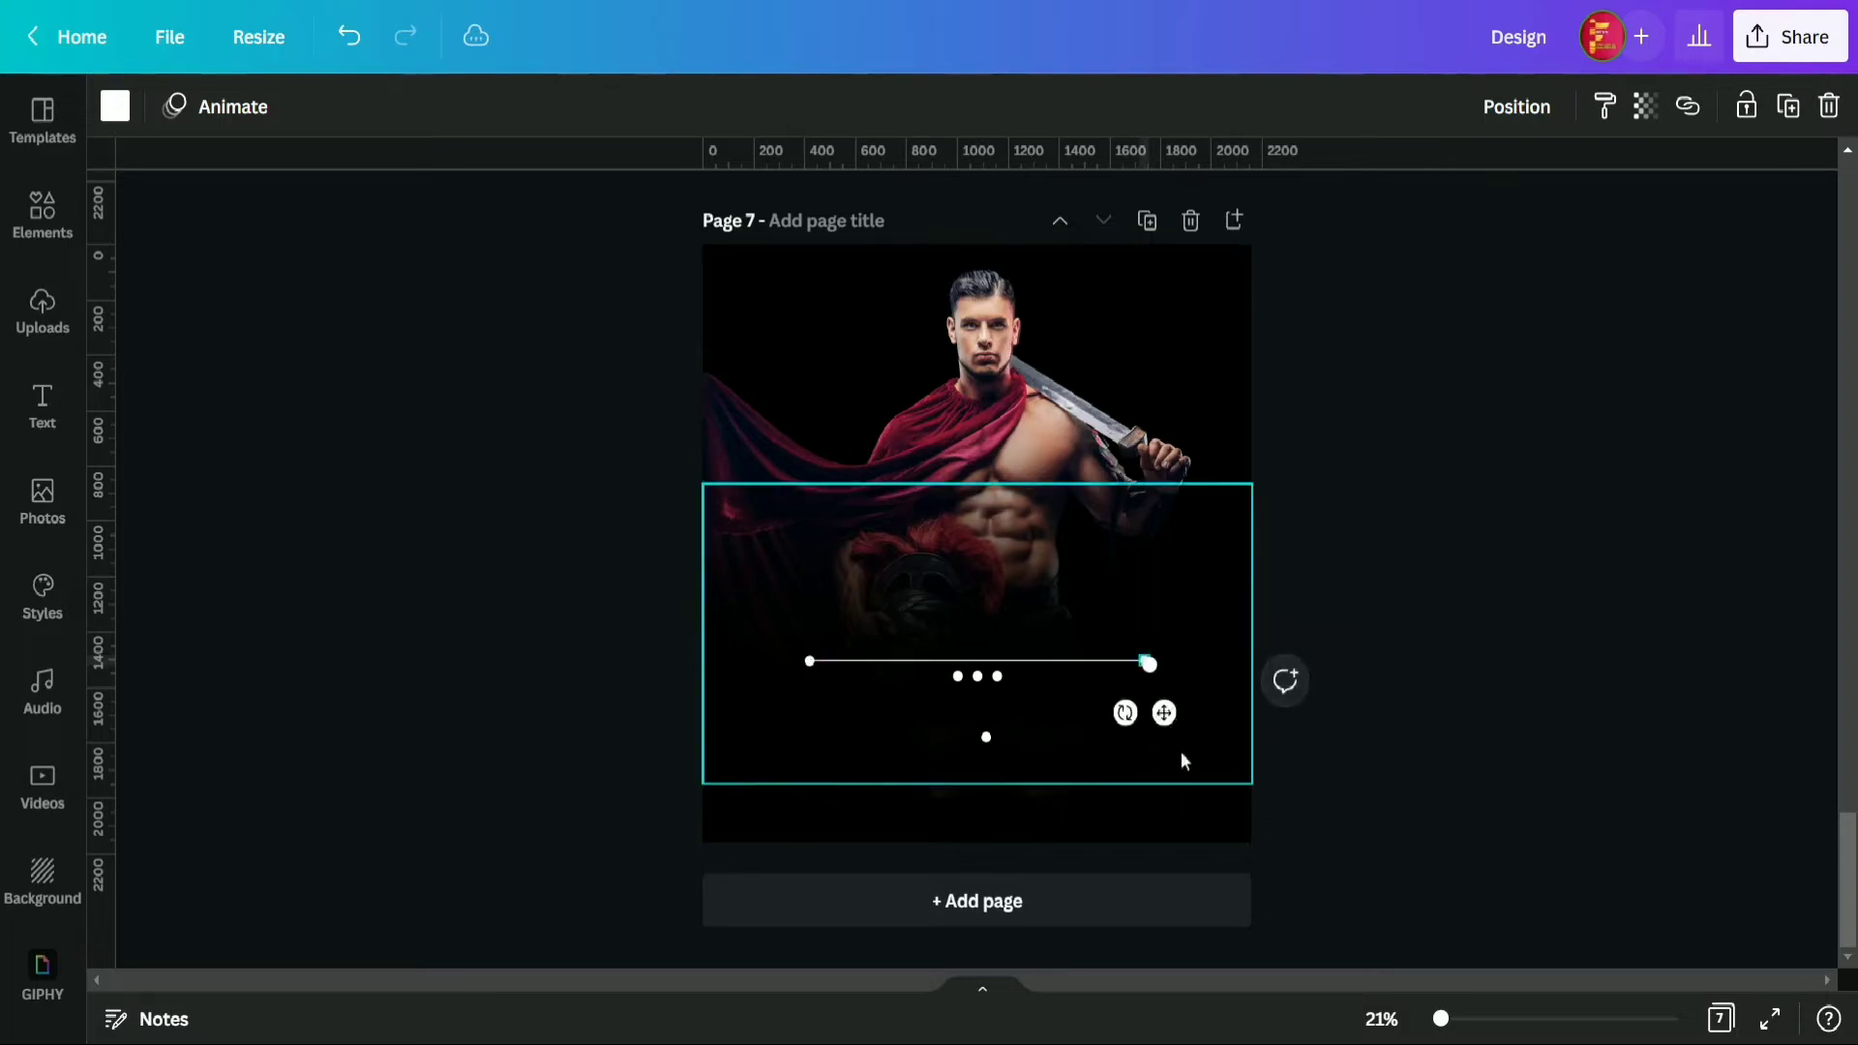
left_click(1165, 780)
- Delete the leftover single dot below the row of three dots
left_click(989, 739)
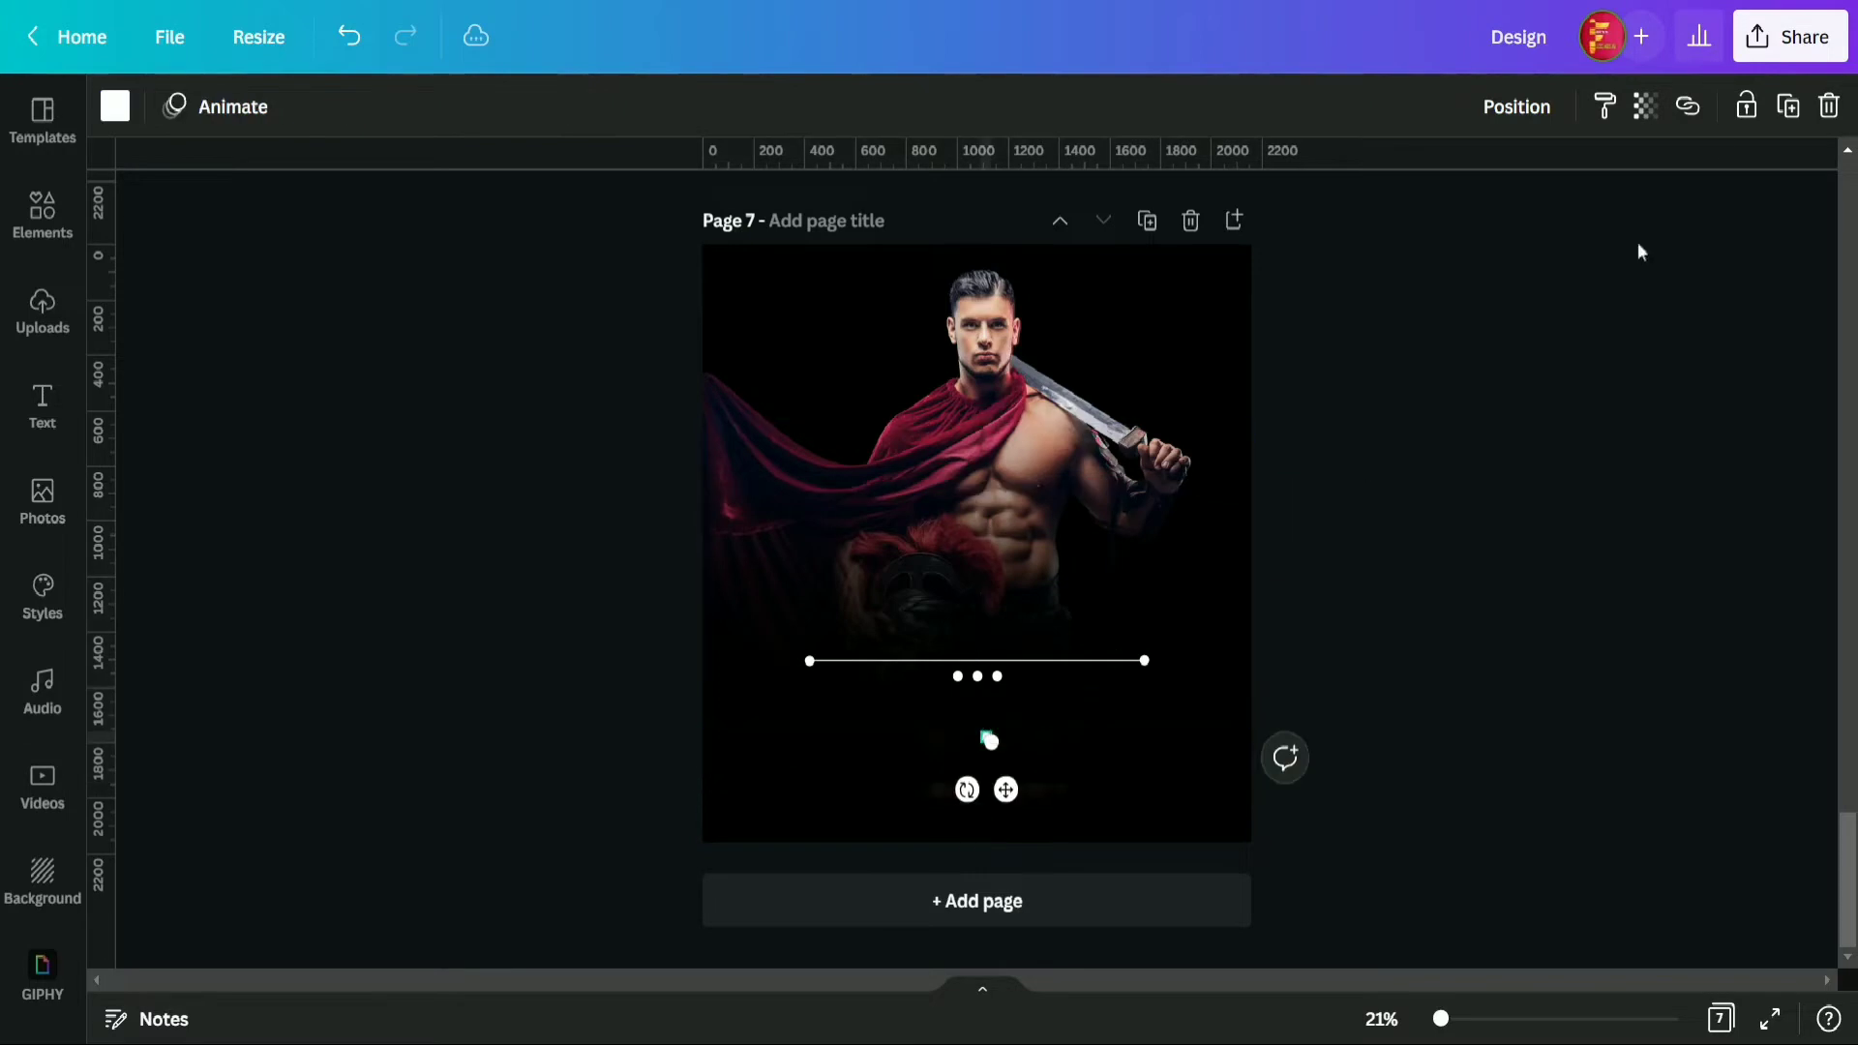
left_click(1829, 106)
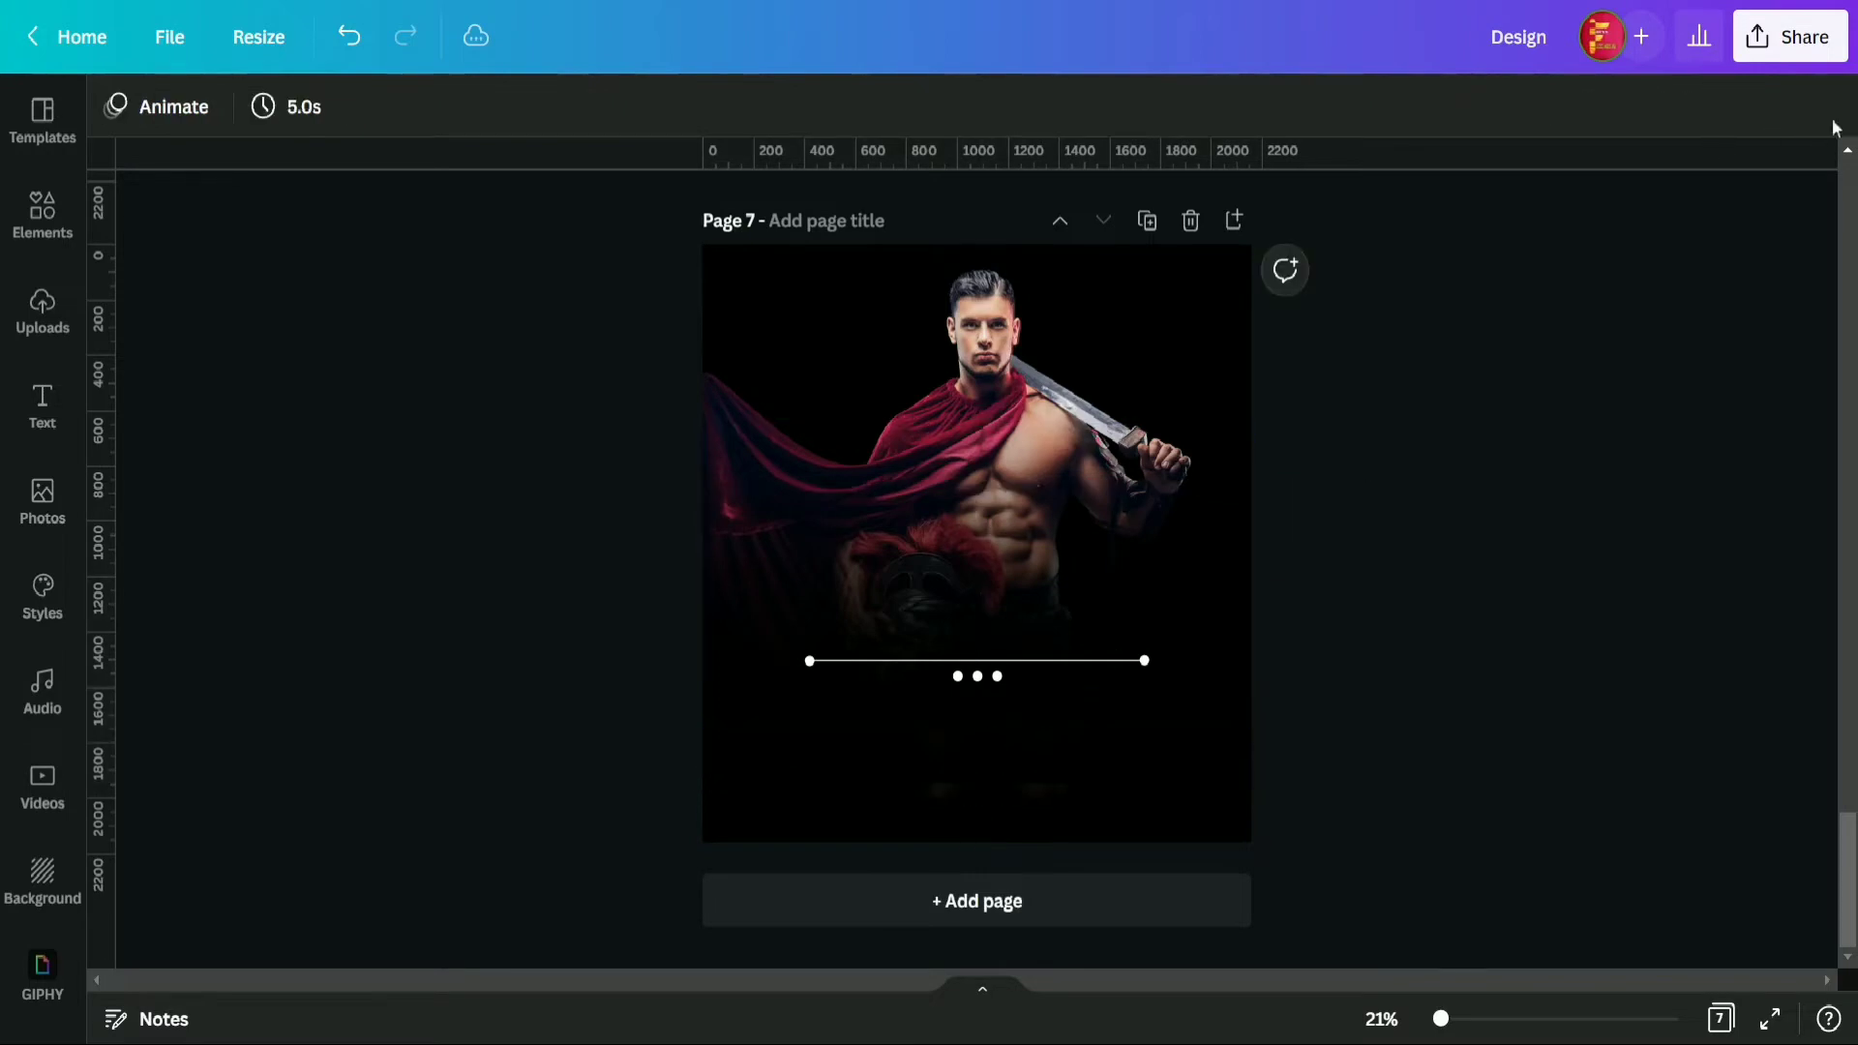
- Add a heading and replace its text with the quote "Sometimes Winners also have to lose to win So Don't Afraid to lose" copied from the page notes
left_click(42, 422)
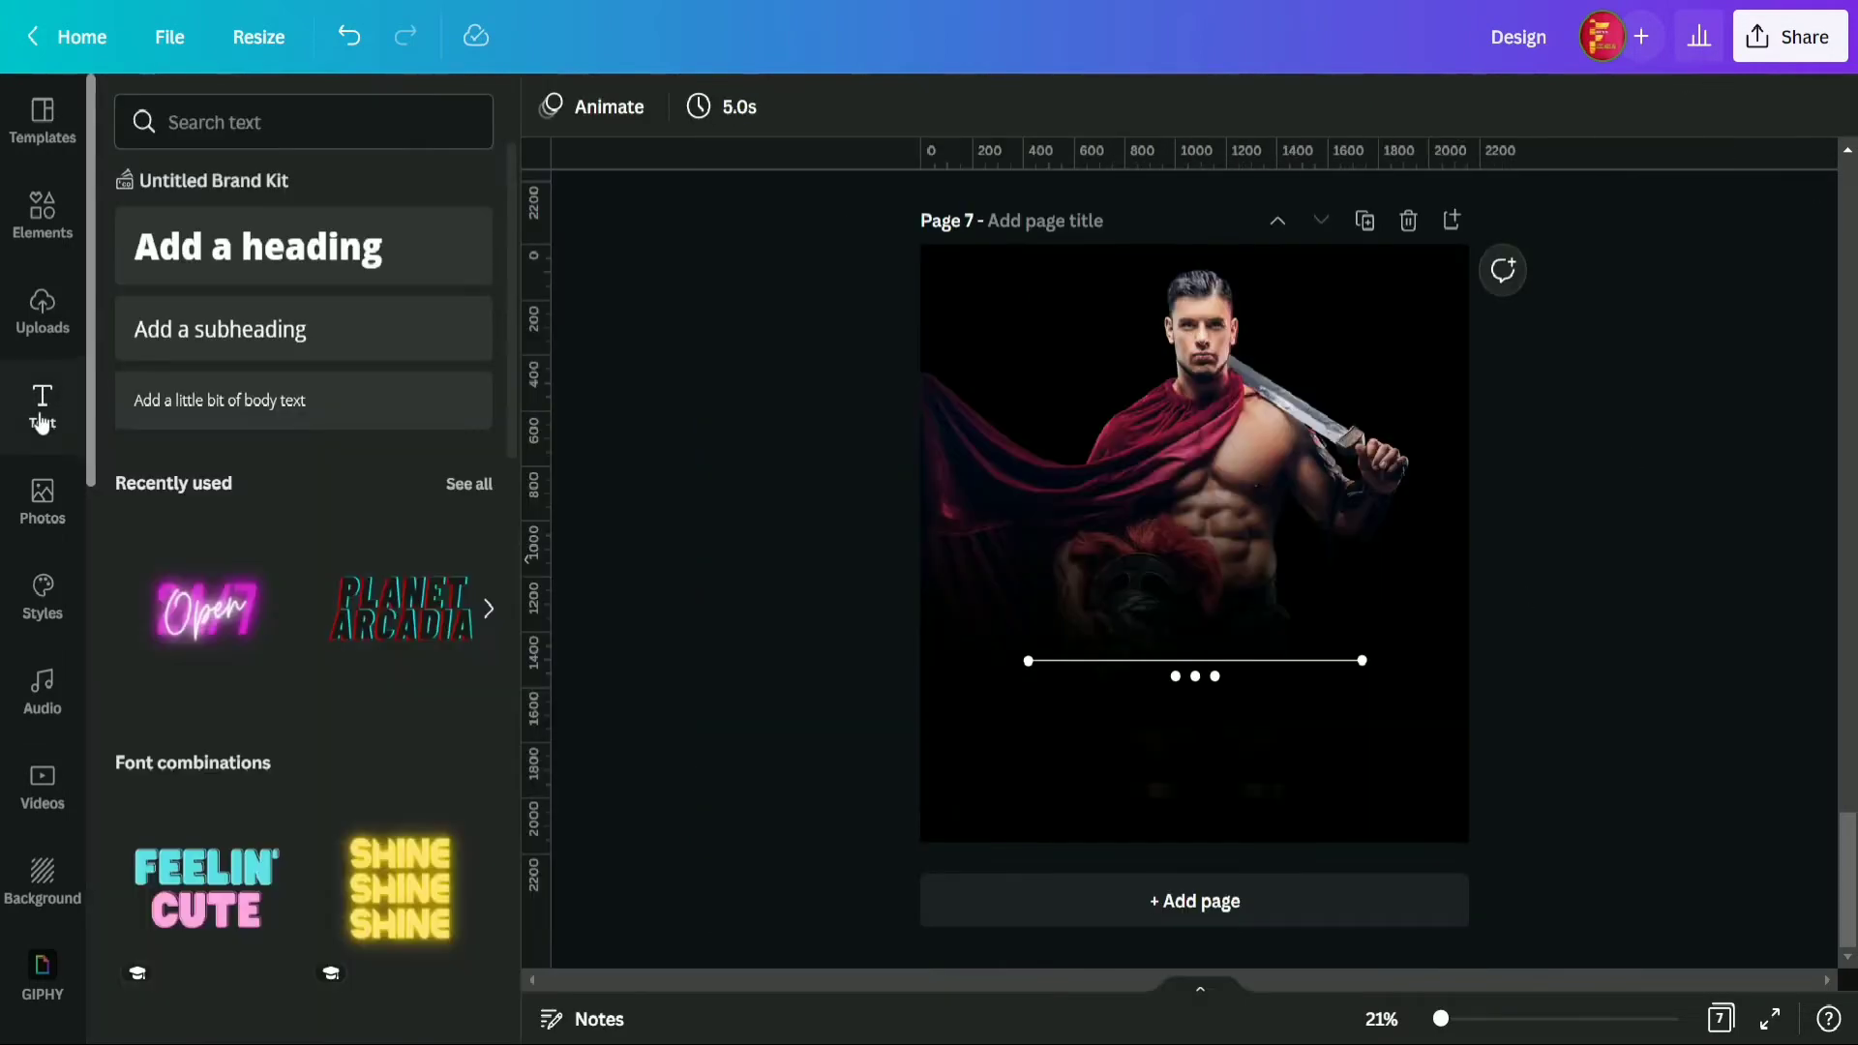
left_click(290, 254)
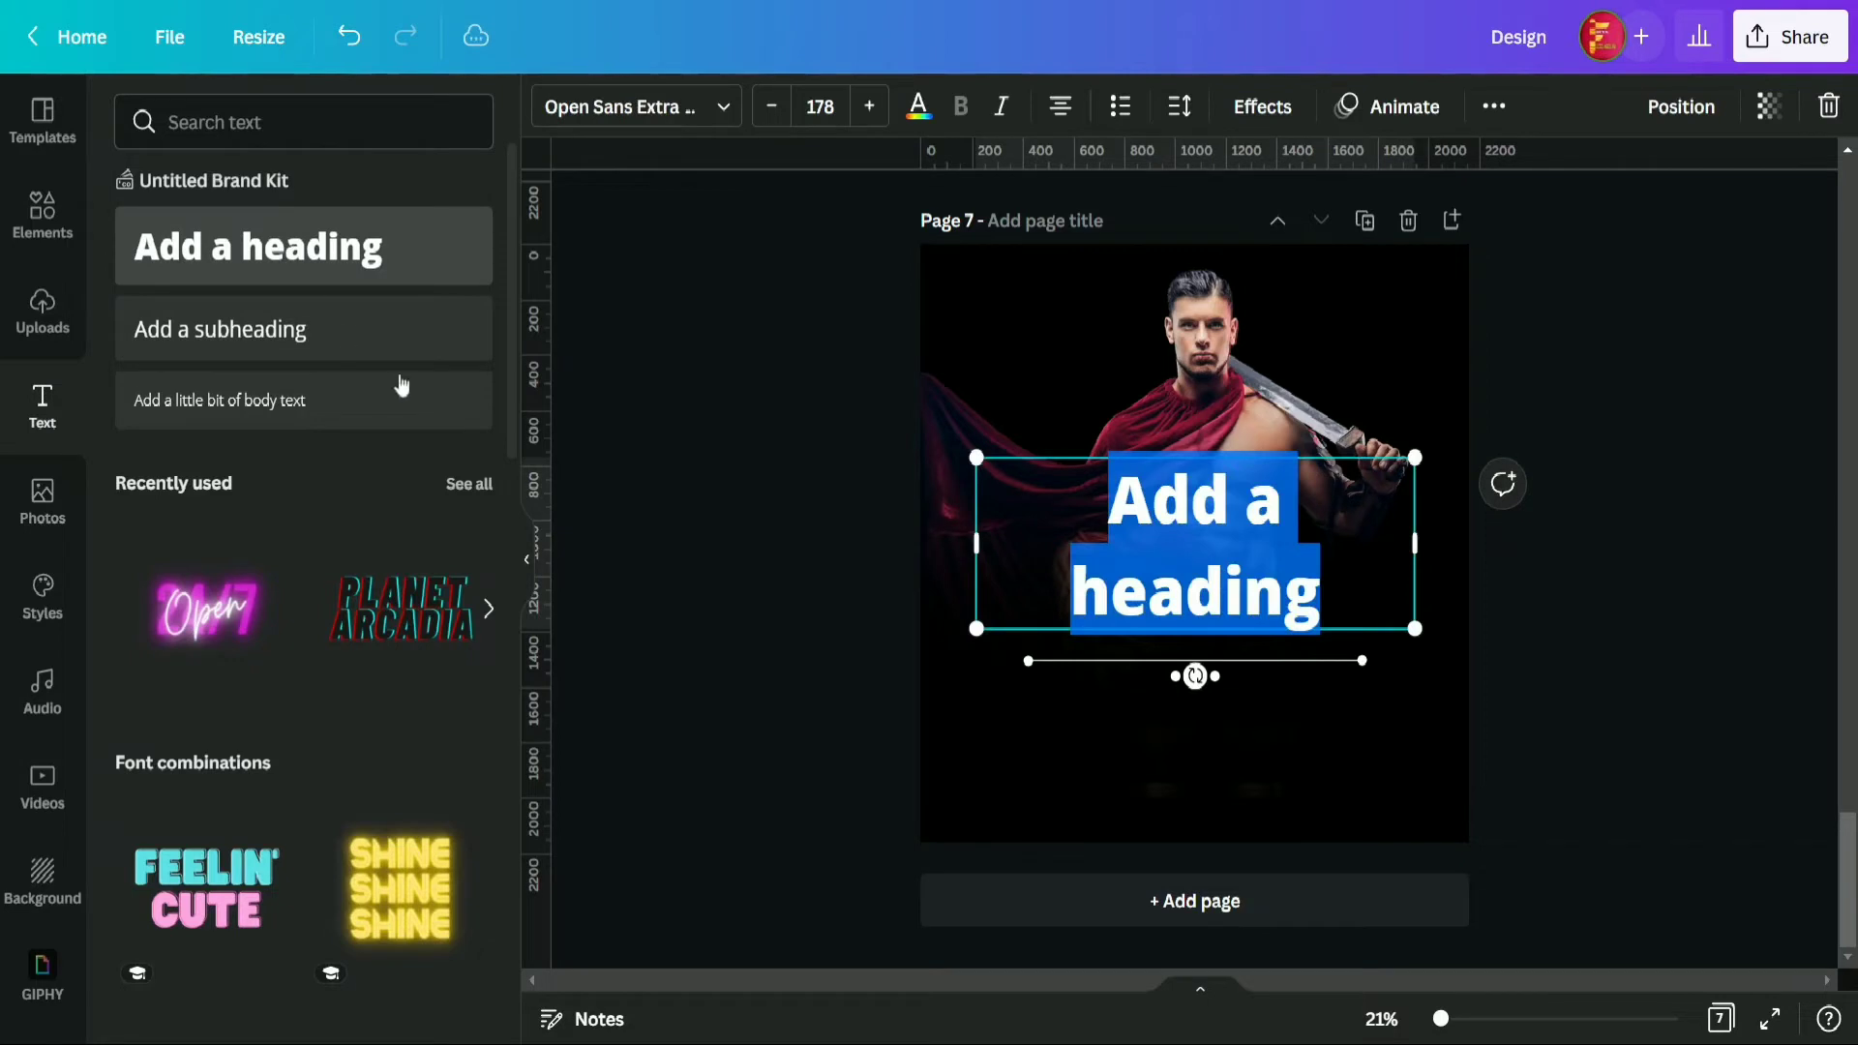
left_click(524, 569)
left_click(169, 1019)
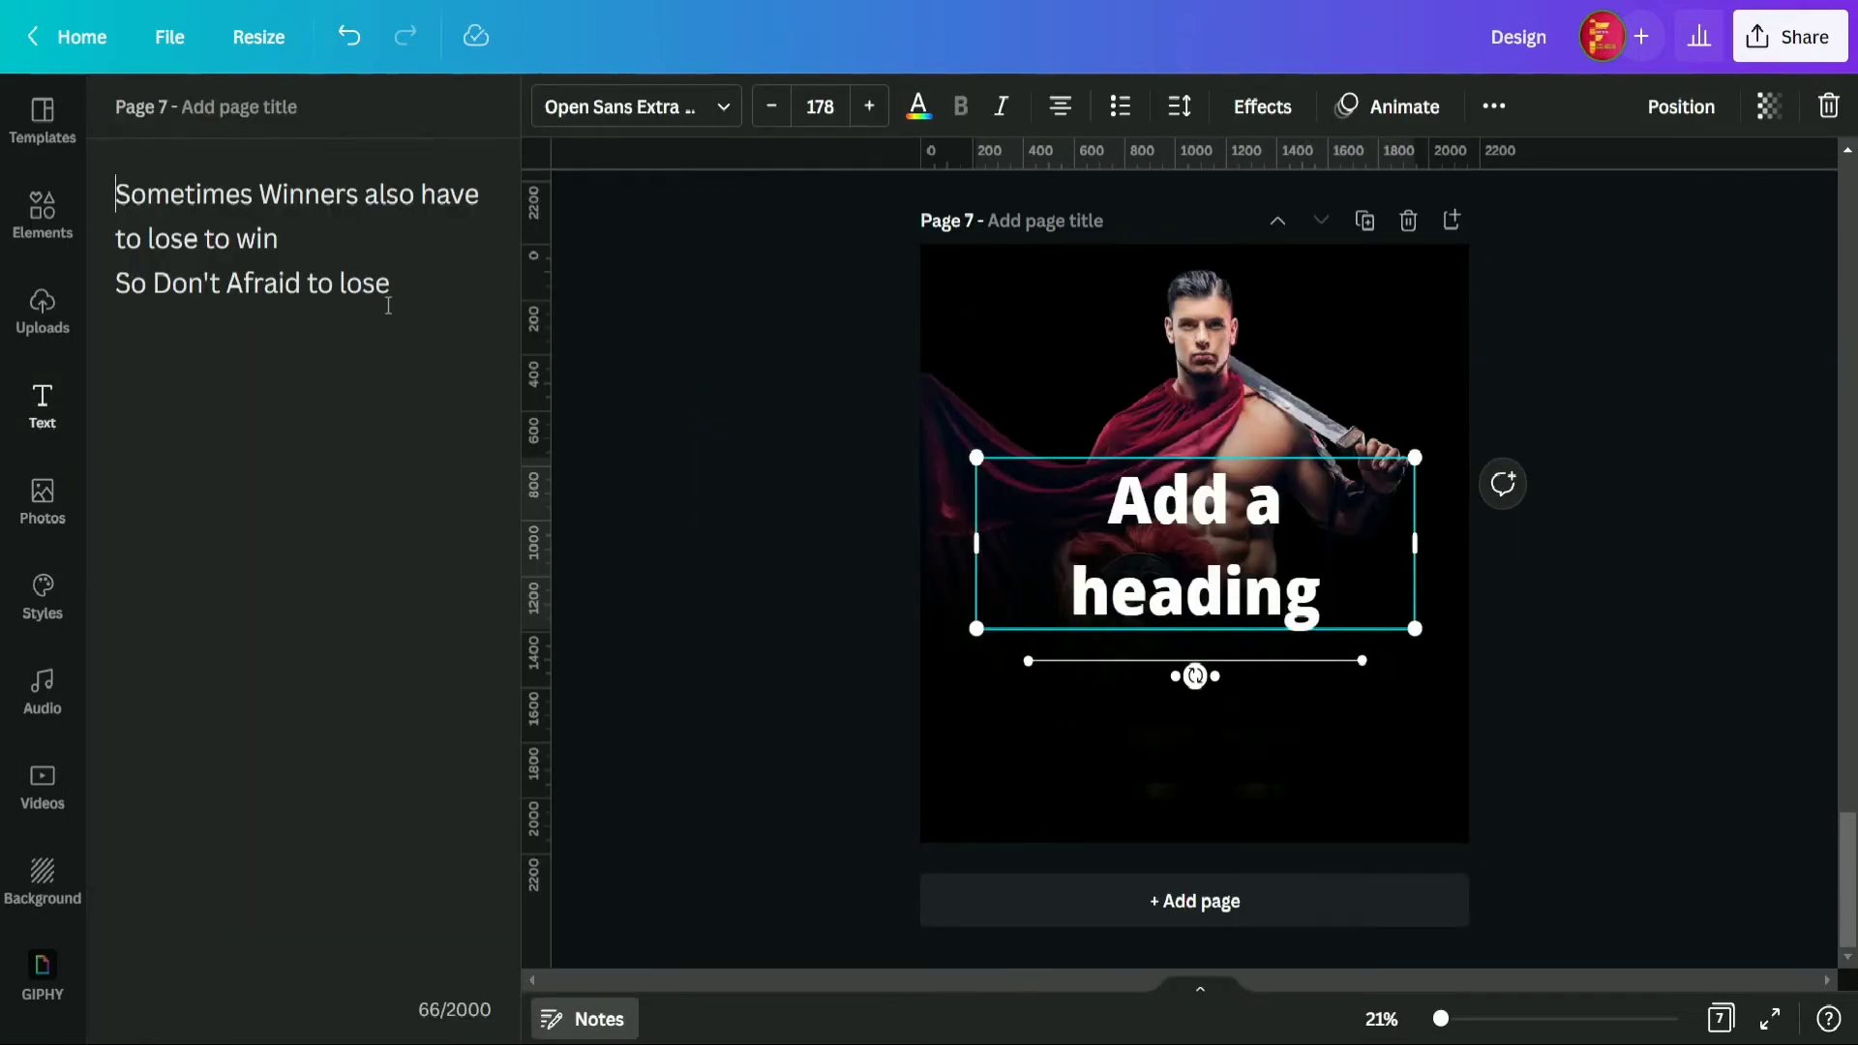
key("ctrl+a")
key("ctrl+c")
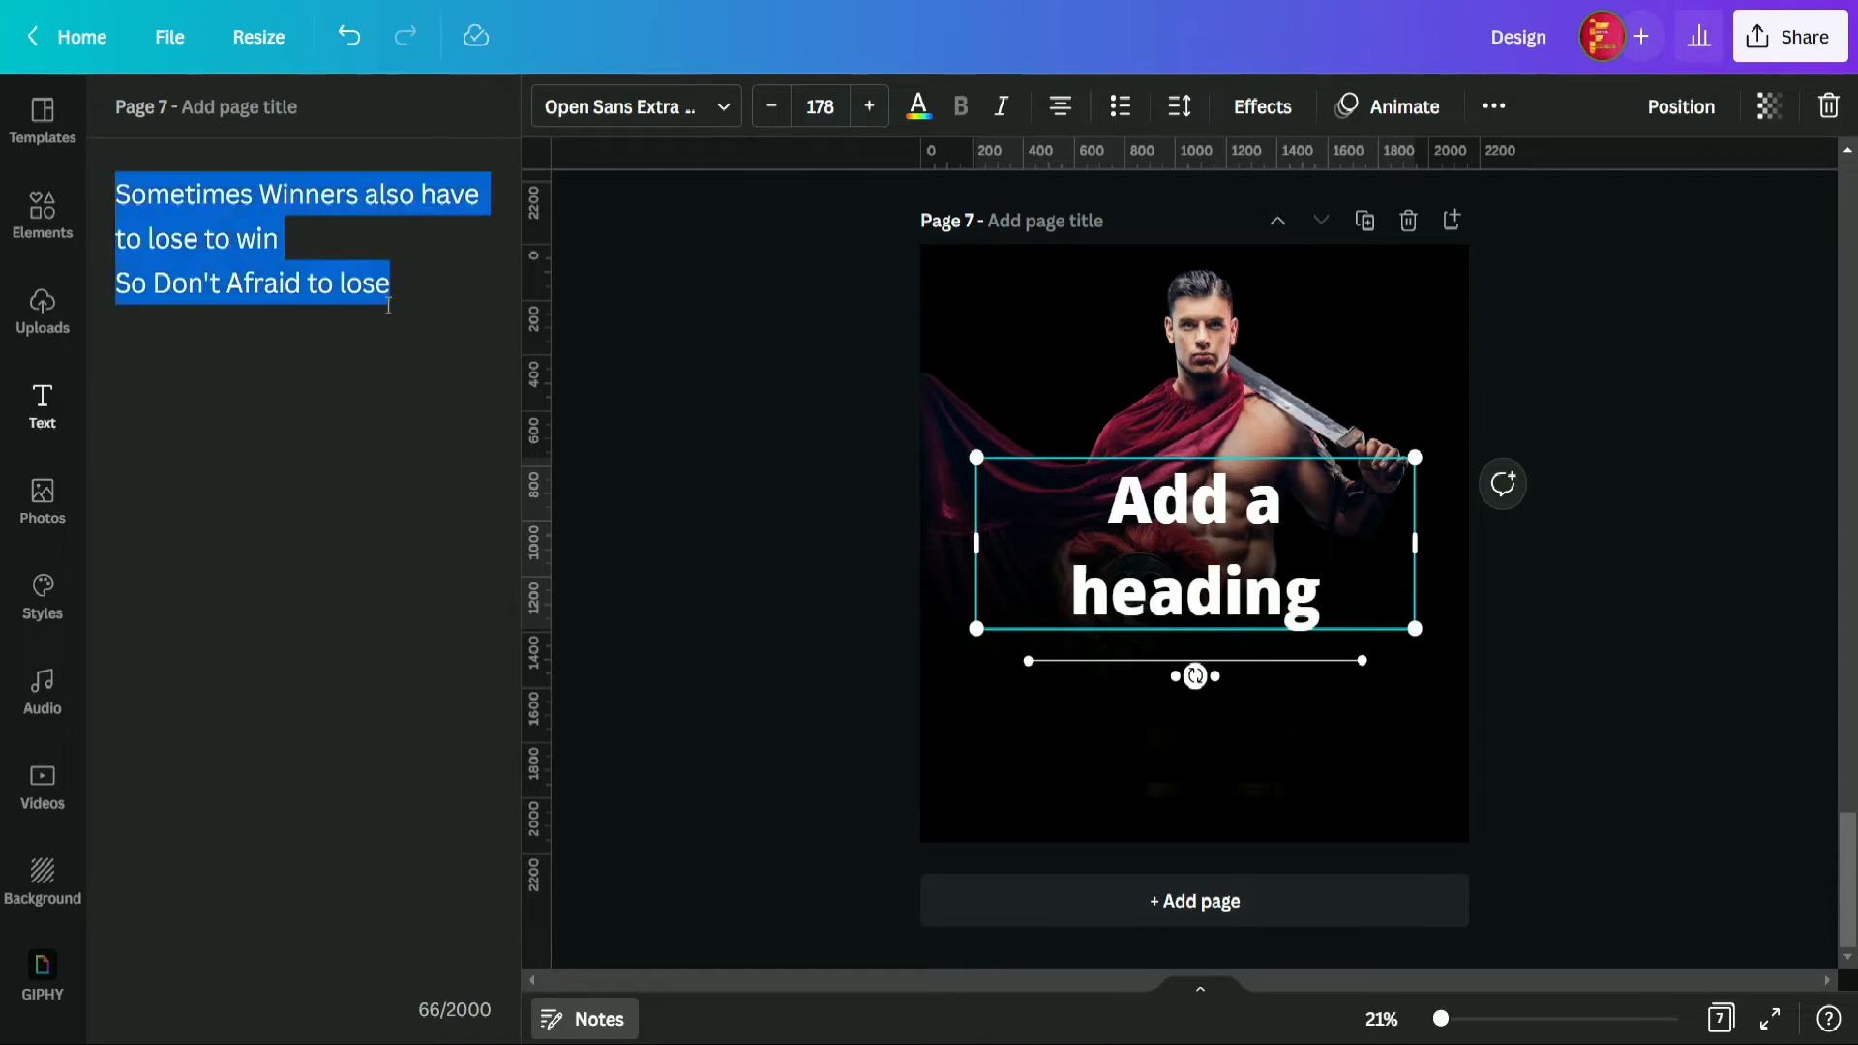
left_click(1345, 601)
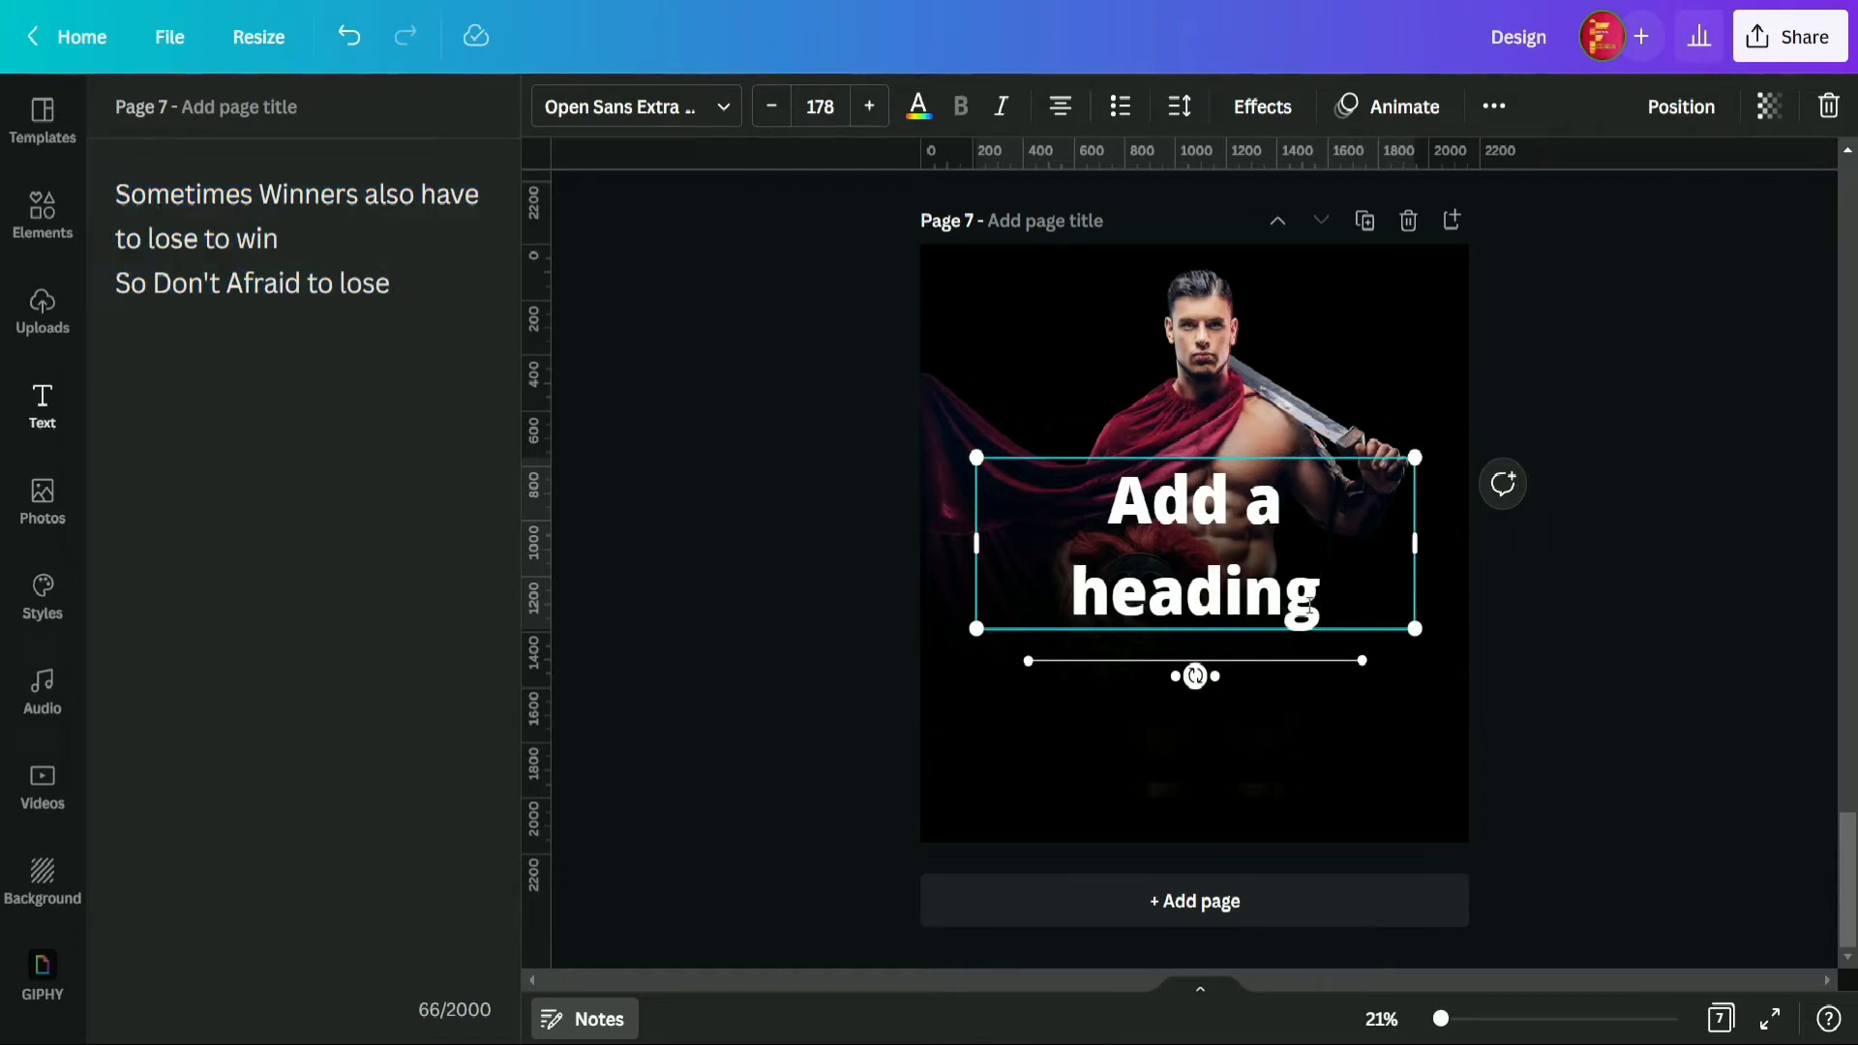
key("ctrl+a")
key("ctrl+v")
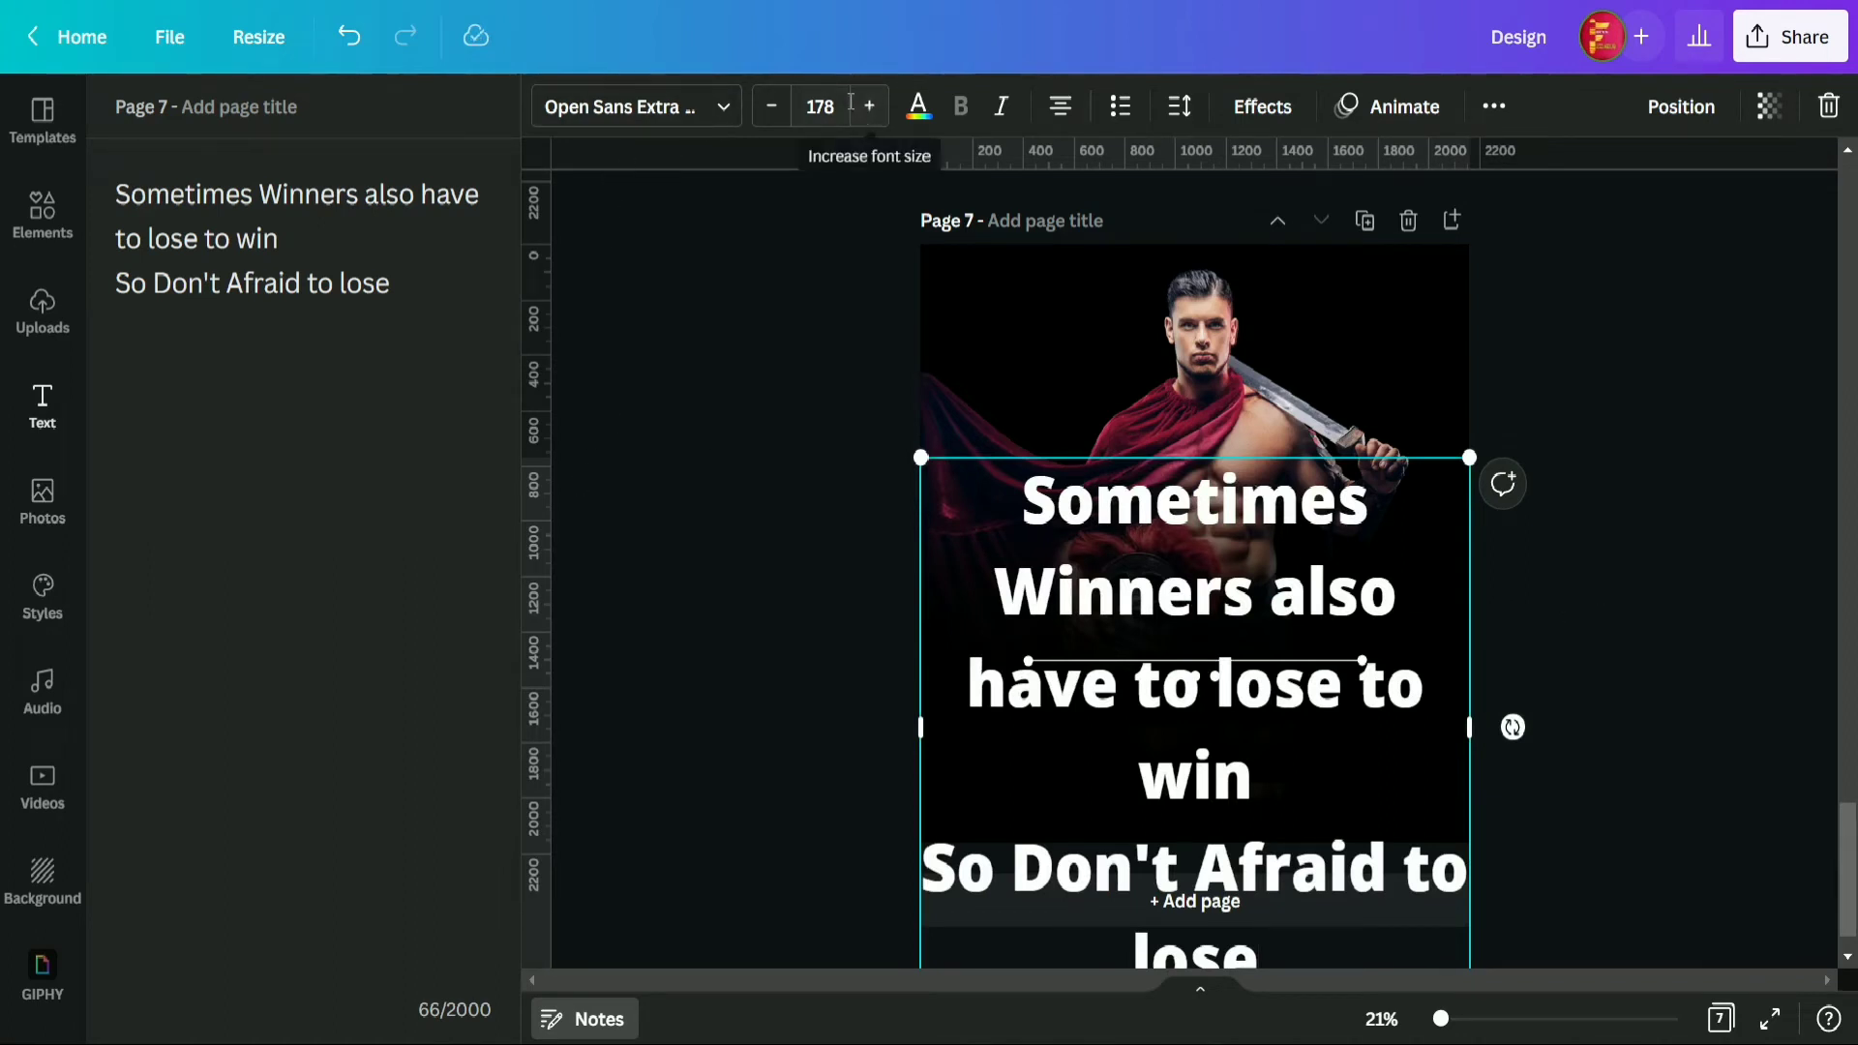
- Set the font size of the entire quote text to 80
left_click(819, 106)
scroll(818, 677, "down", 5)
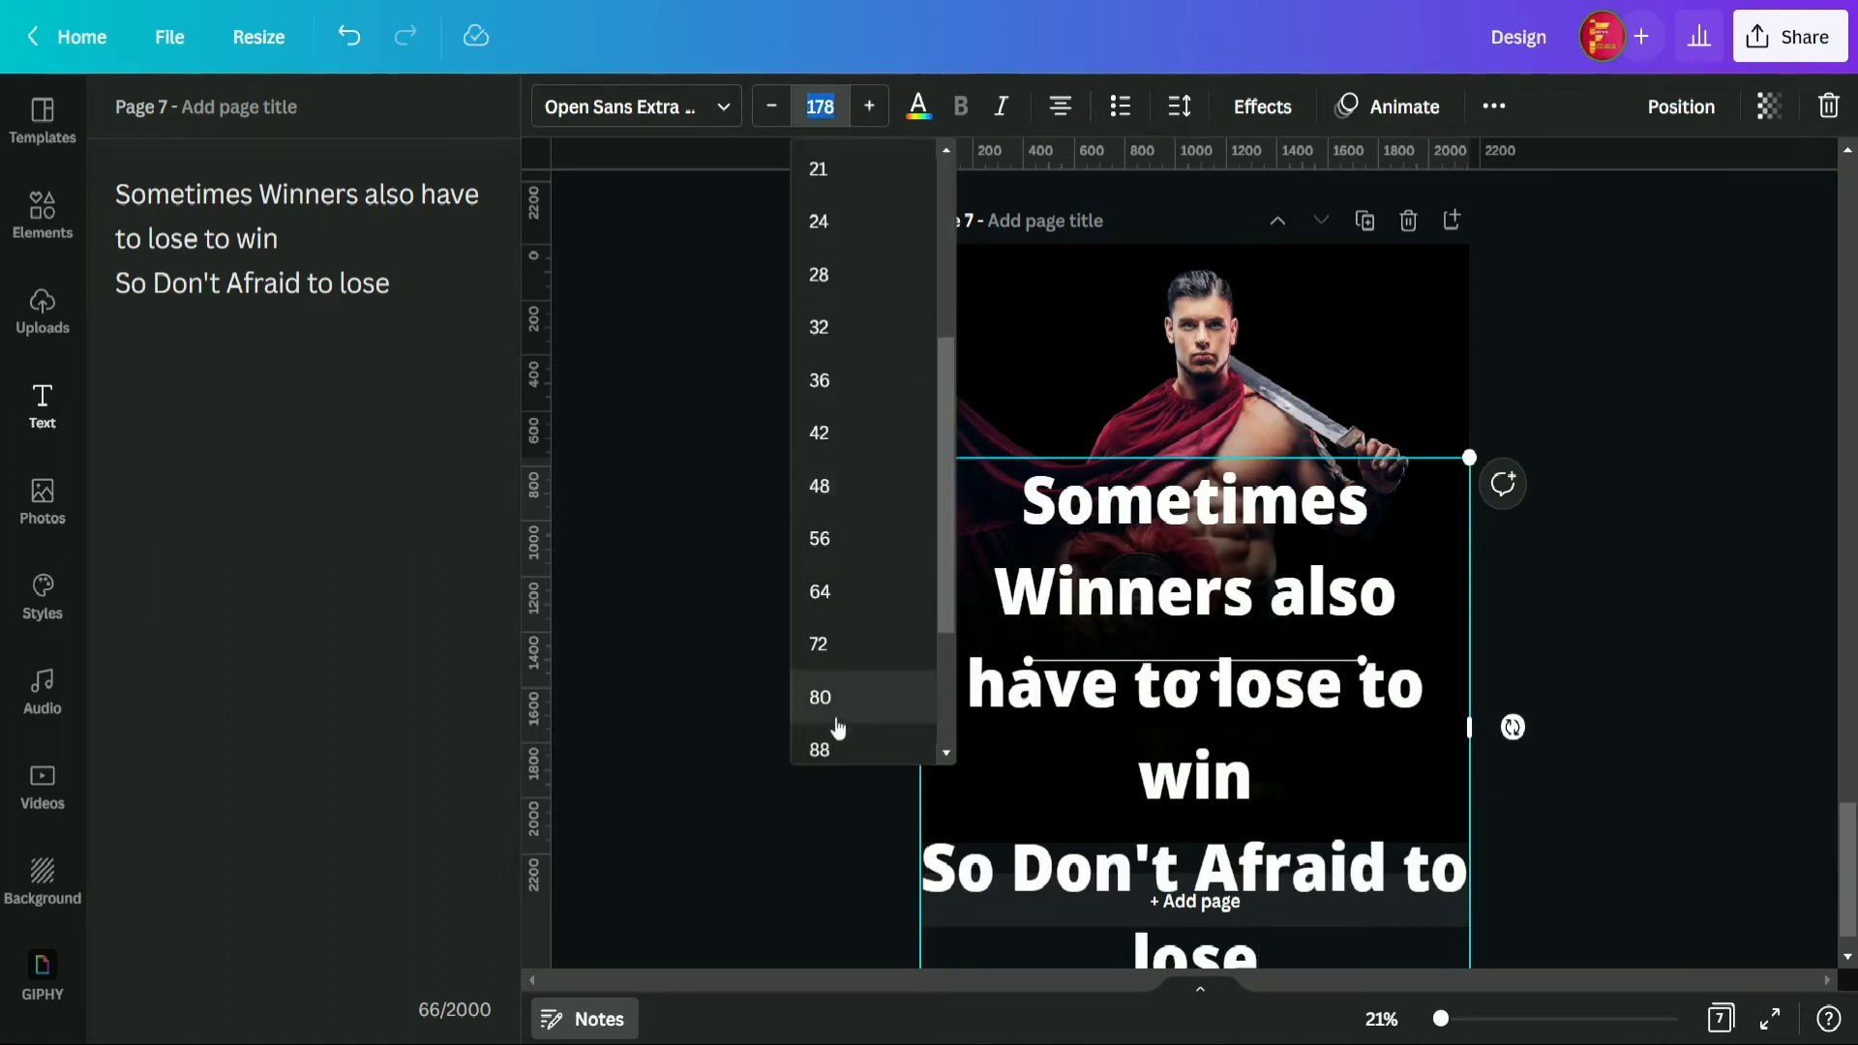
left_click(836, 700)
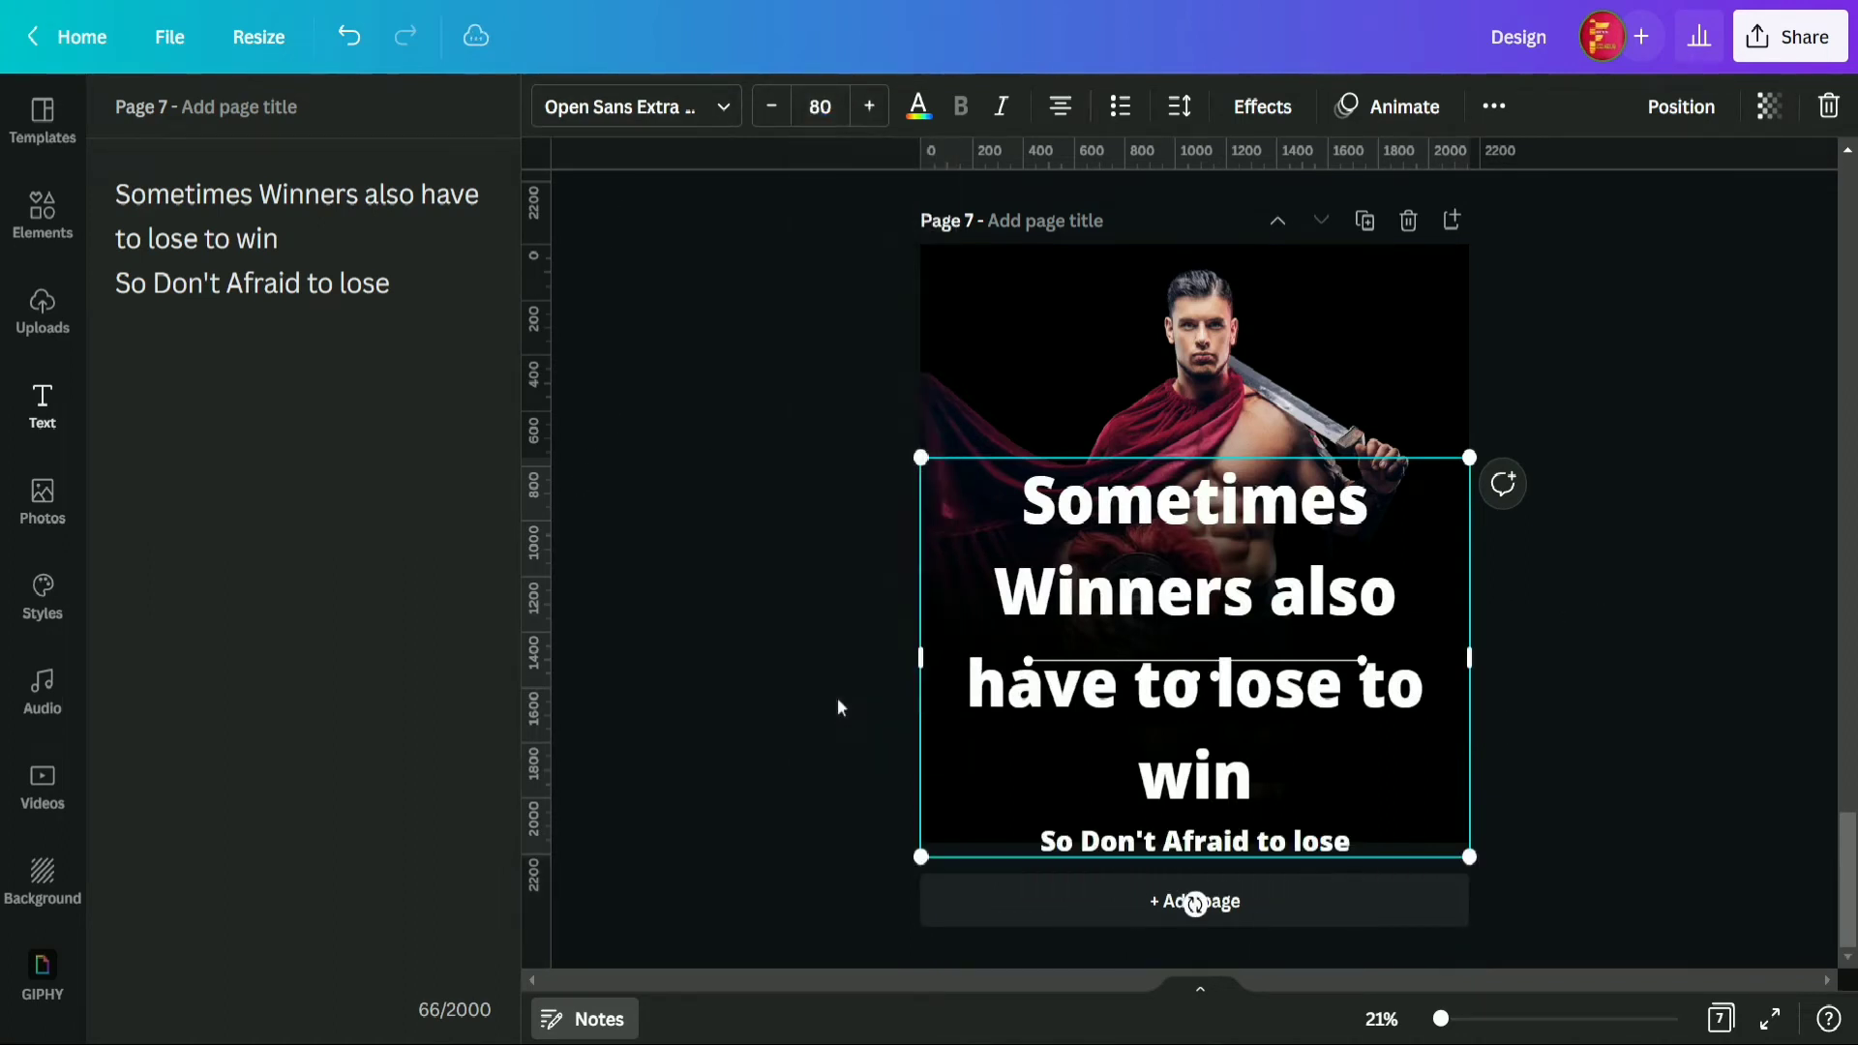
left_click(1623, 685)
left_click(1286, 722)
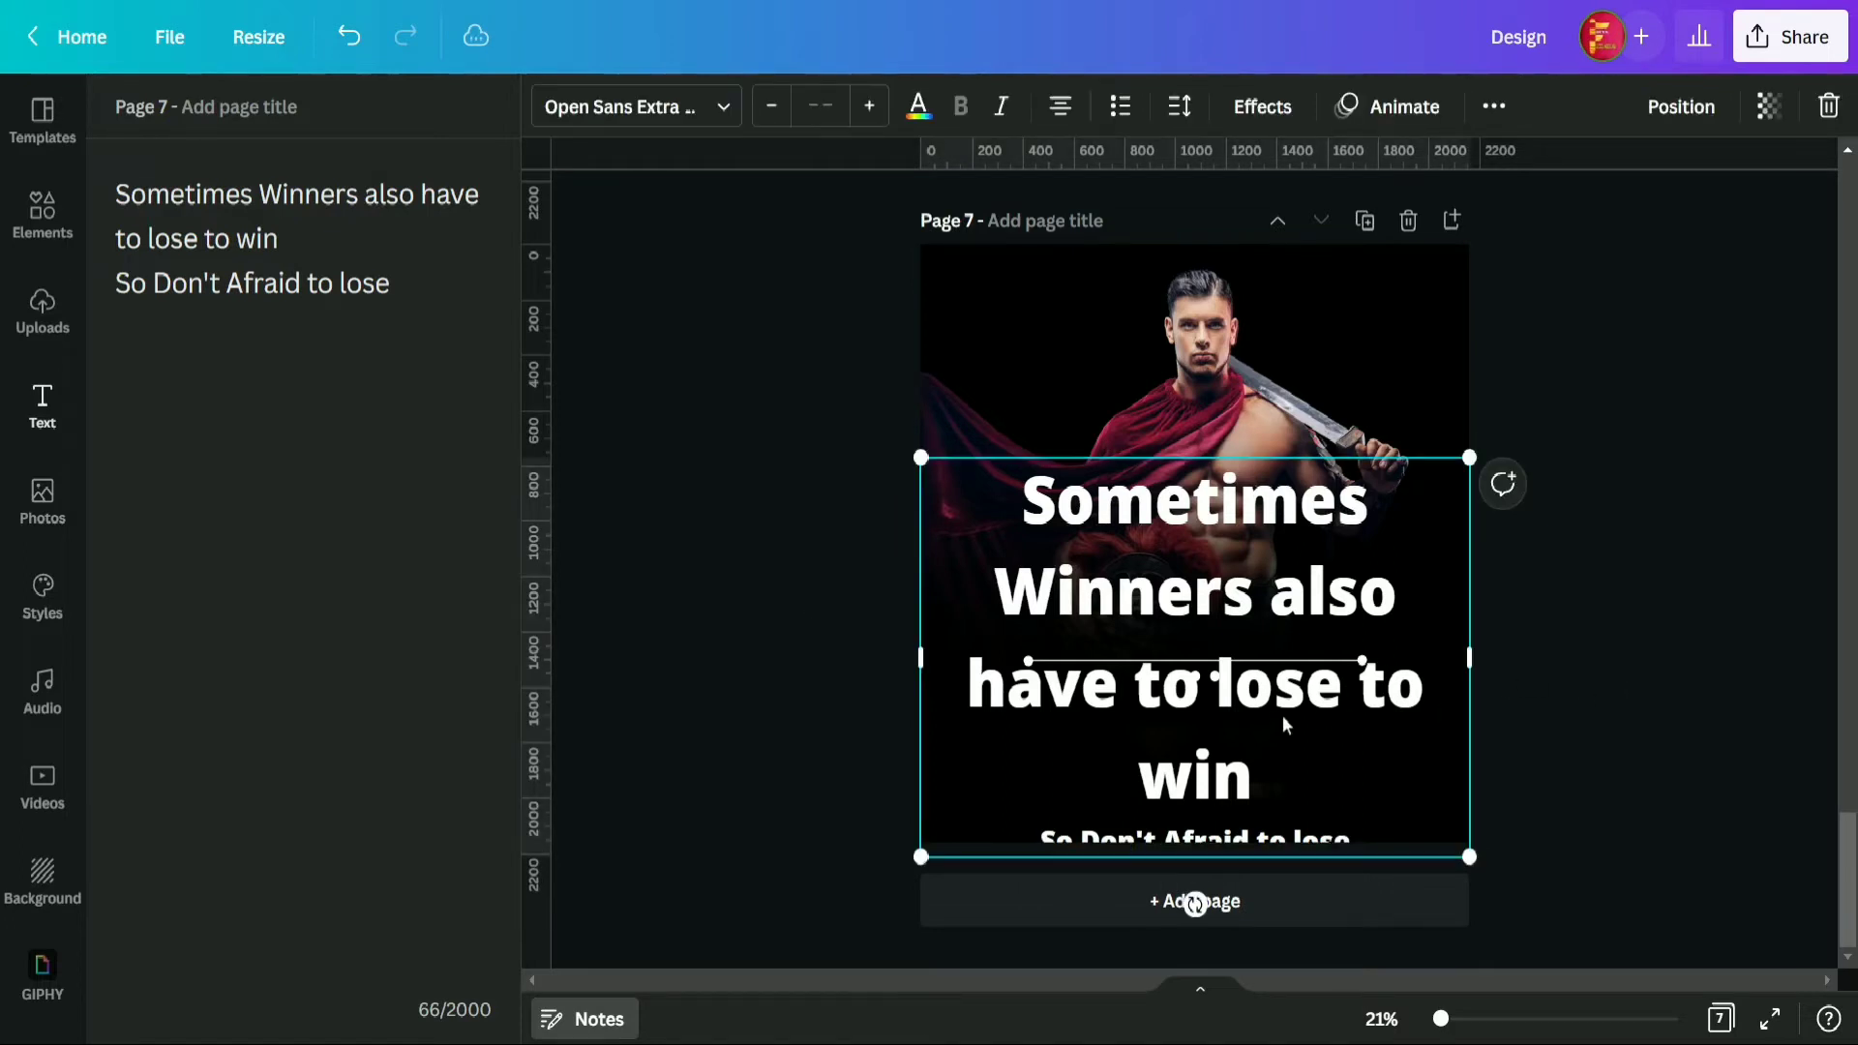
left_click(820, 106)
scroll(872, 658, "down", 5)
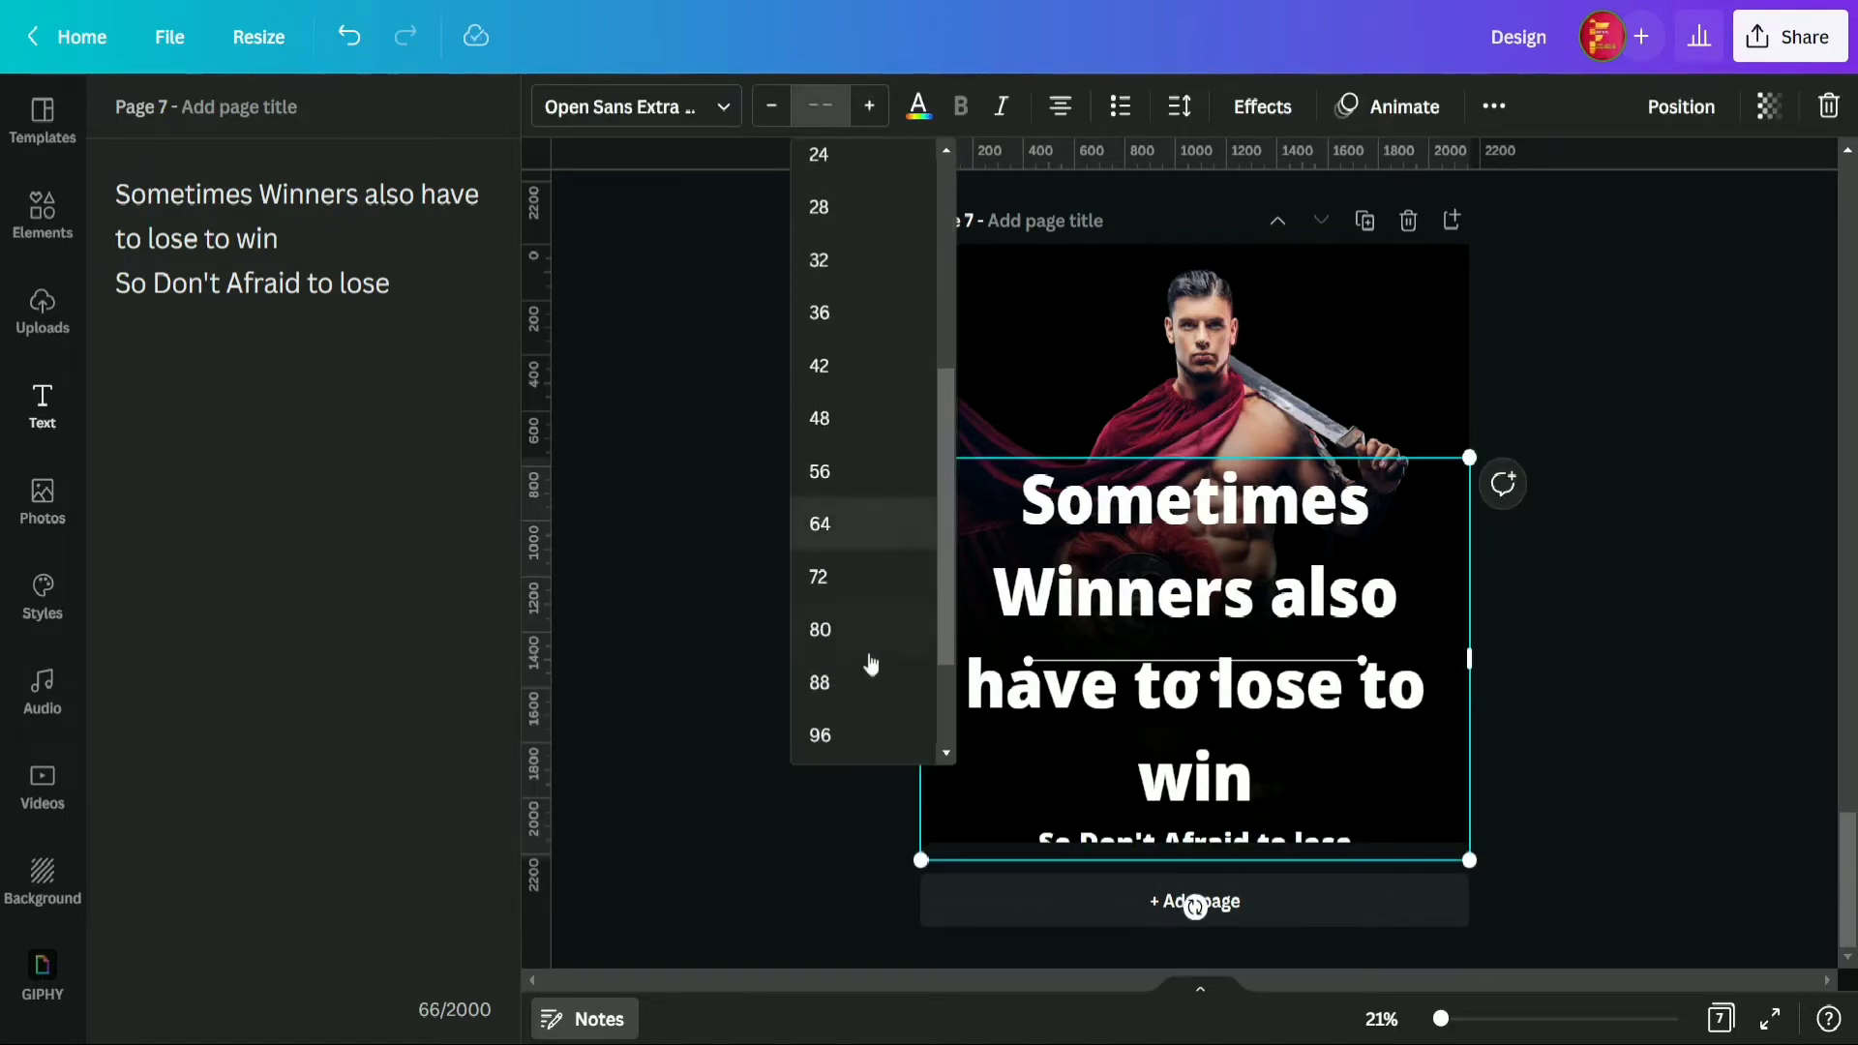
left_click(855, 597)
left_click(1663, 566)
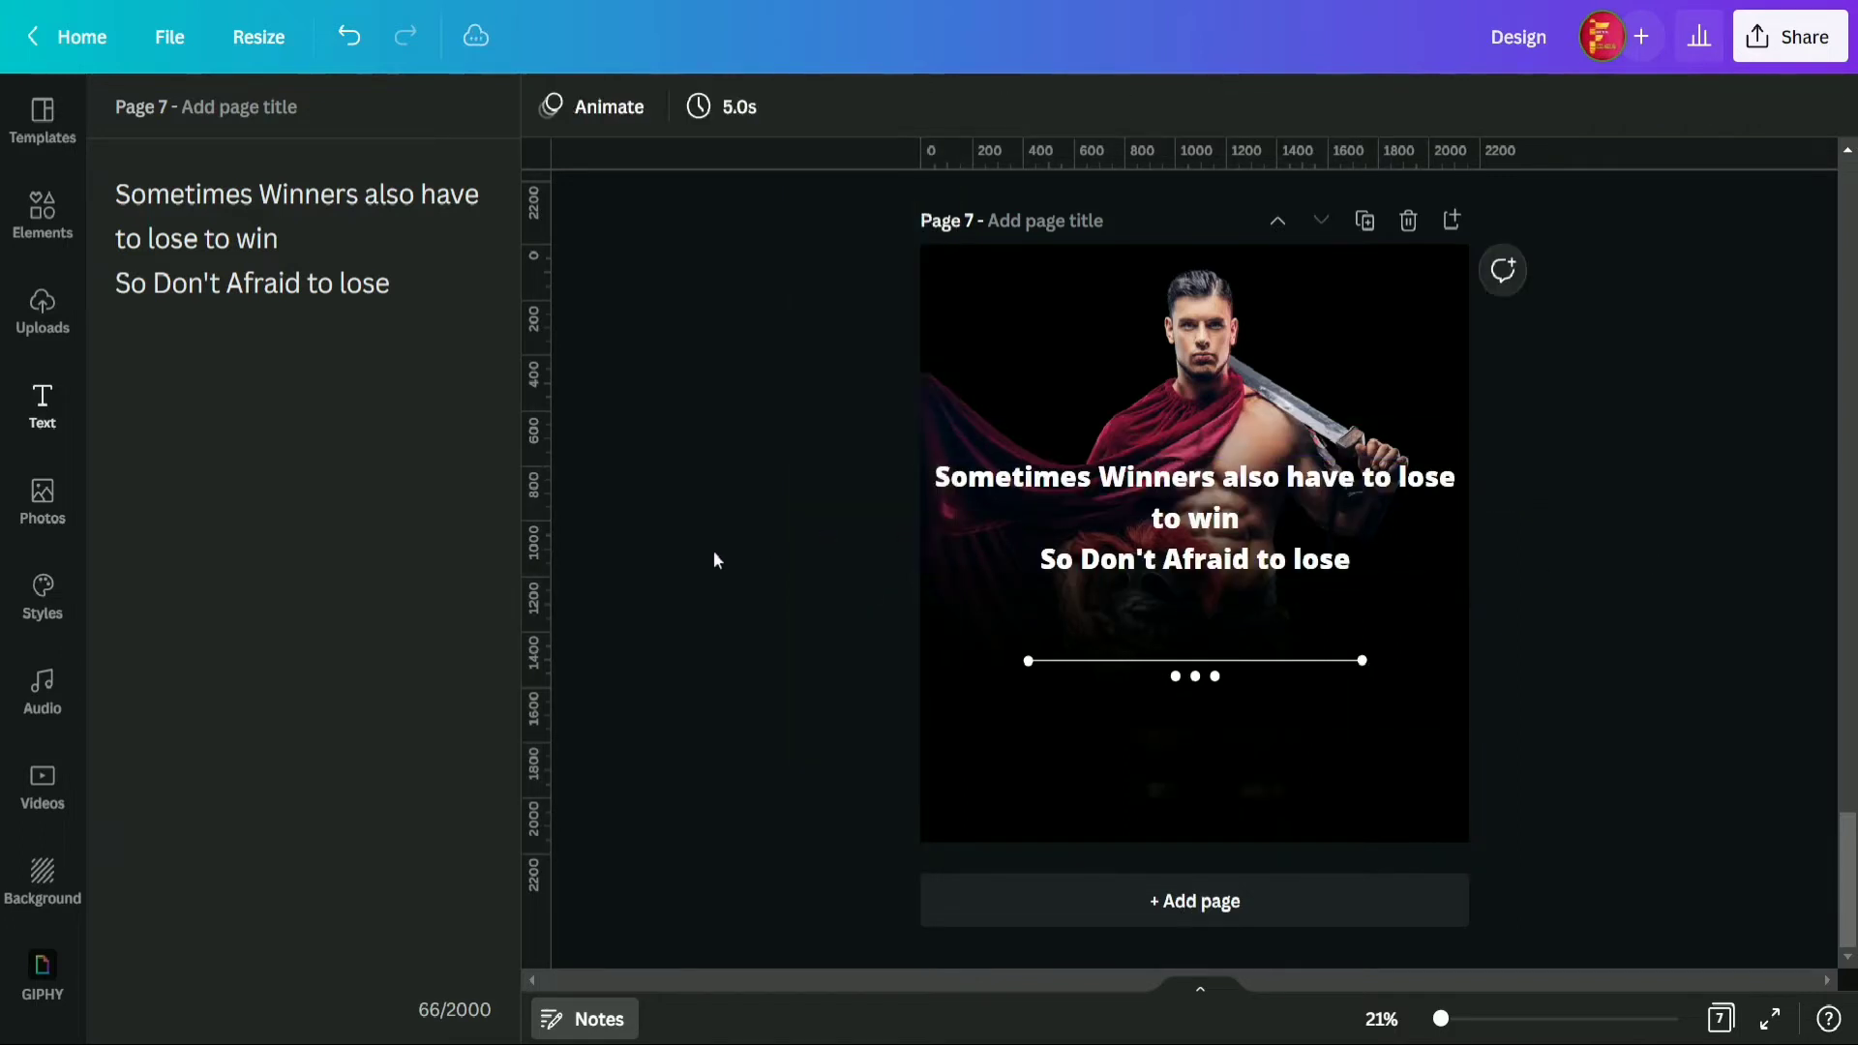
- Close the page notes and move the quote straight down to sit just below the three dots
left_click(595, 1019)
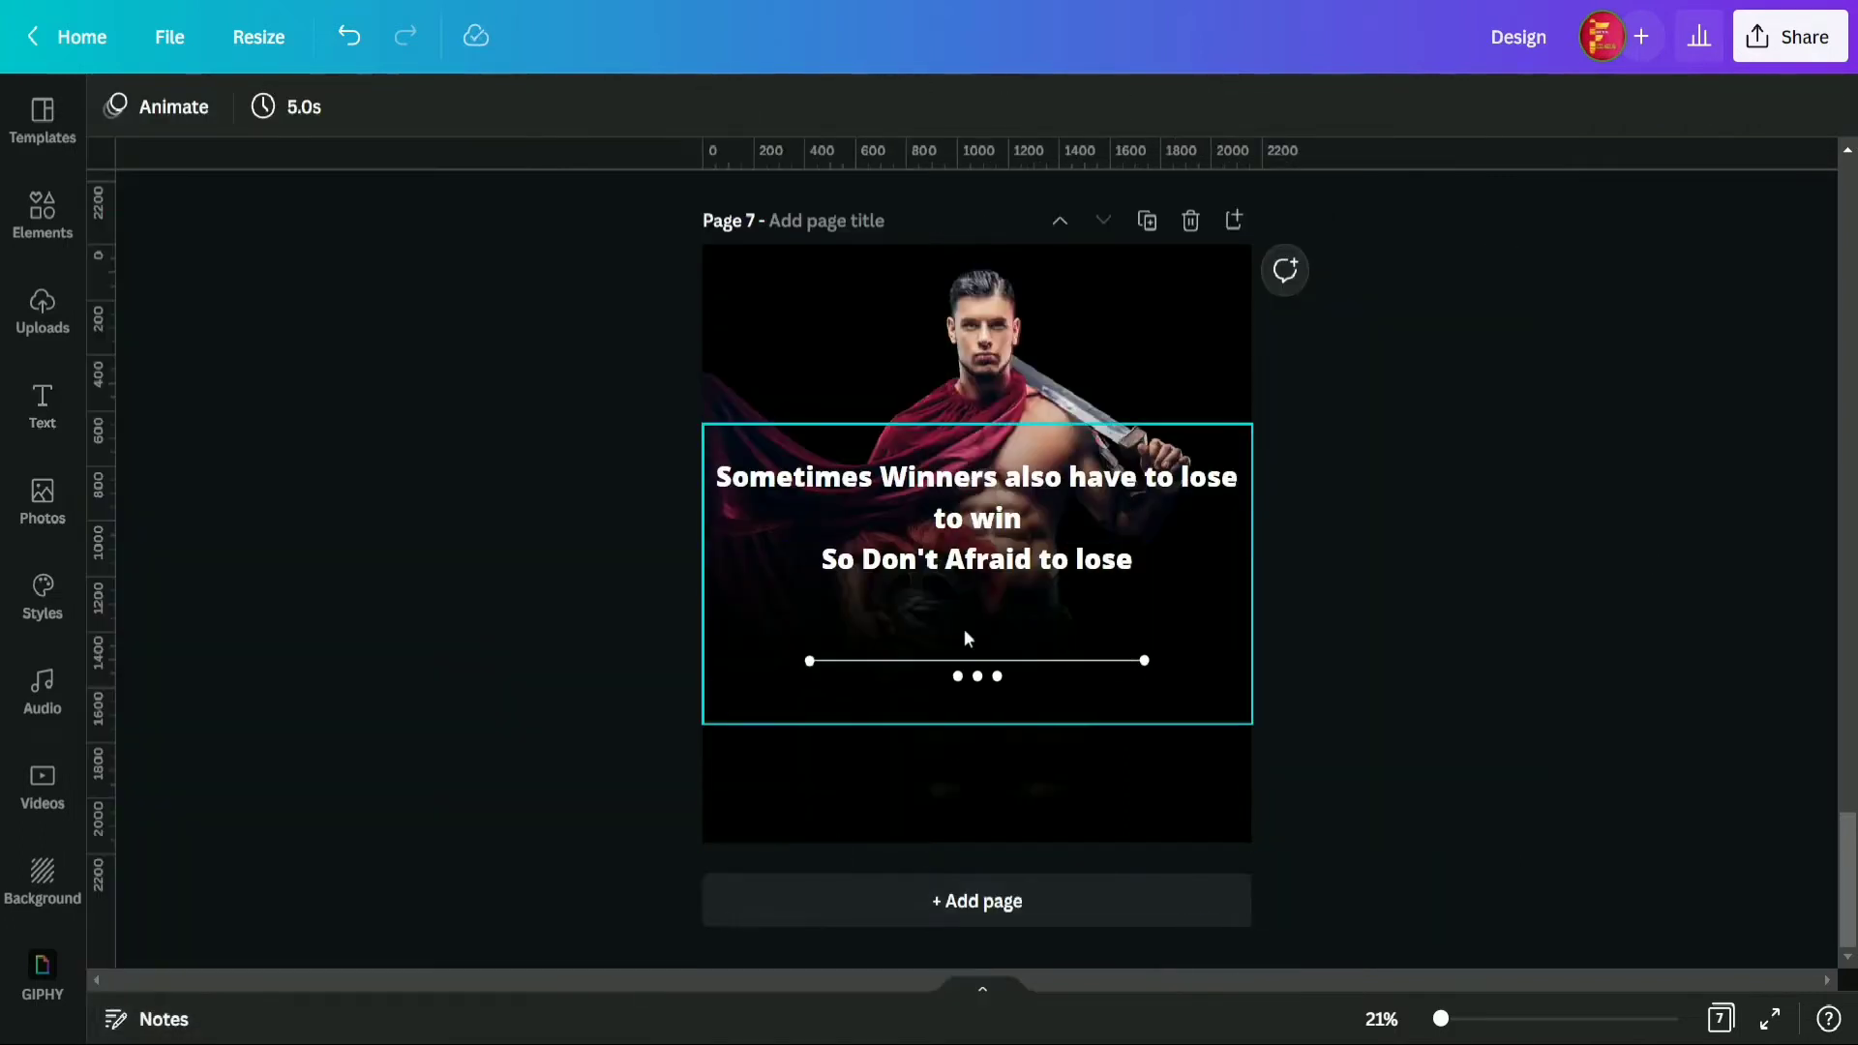
left_click(997, 566)
left_click_drag(1024, 545, 1024, 779)
left_click(1462, 656)
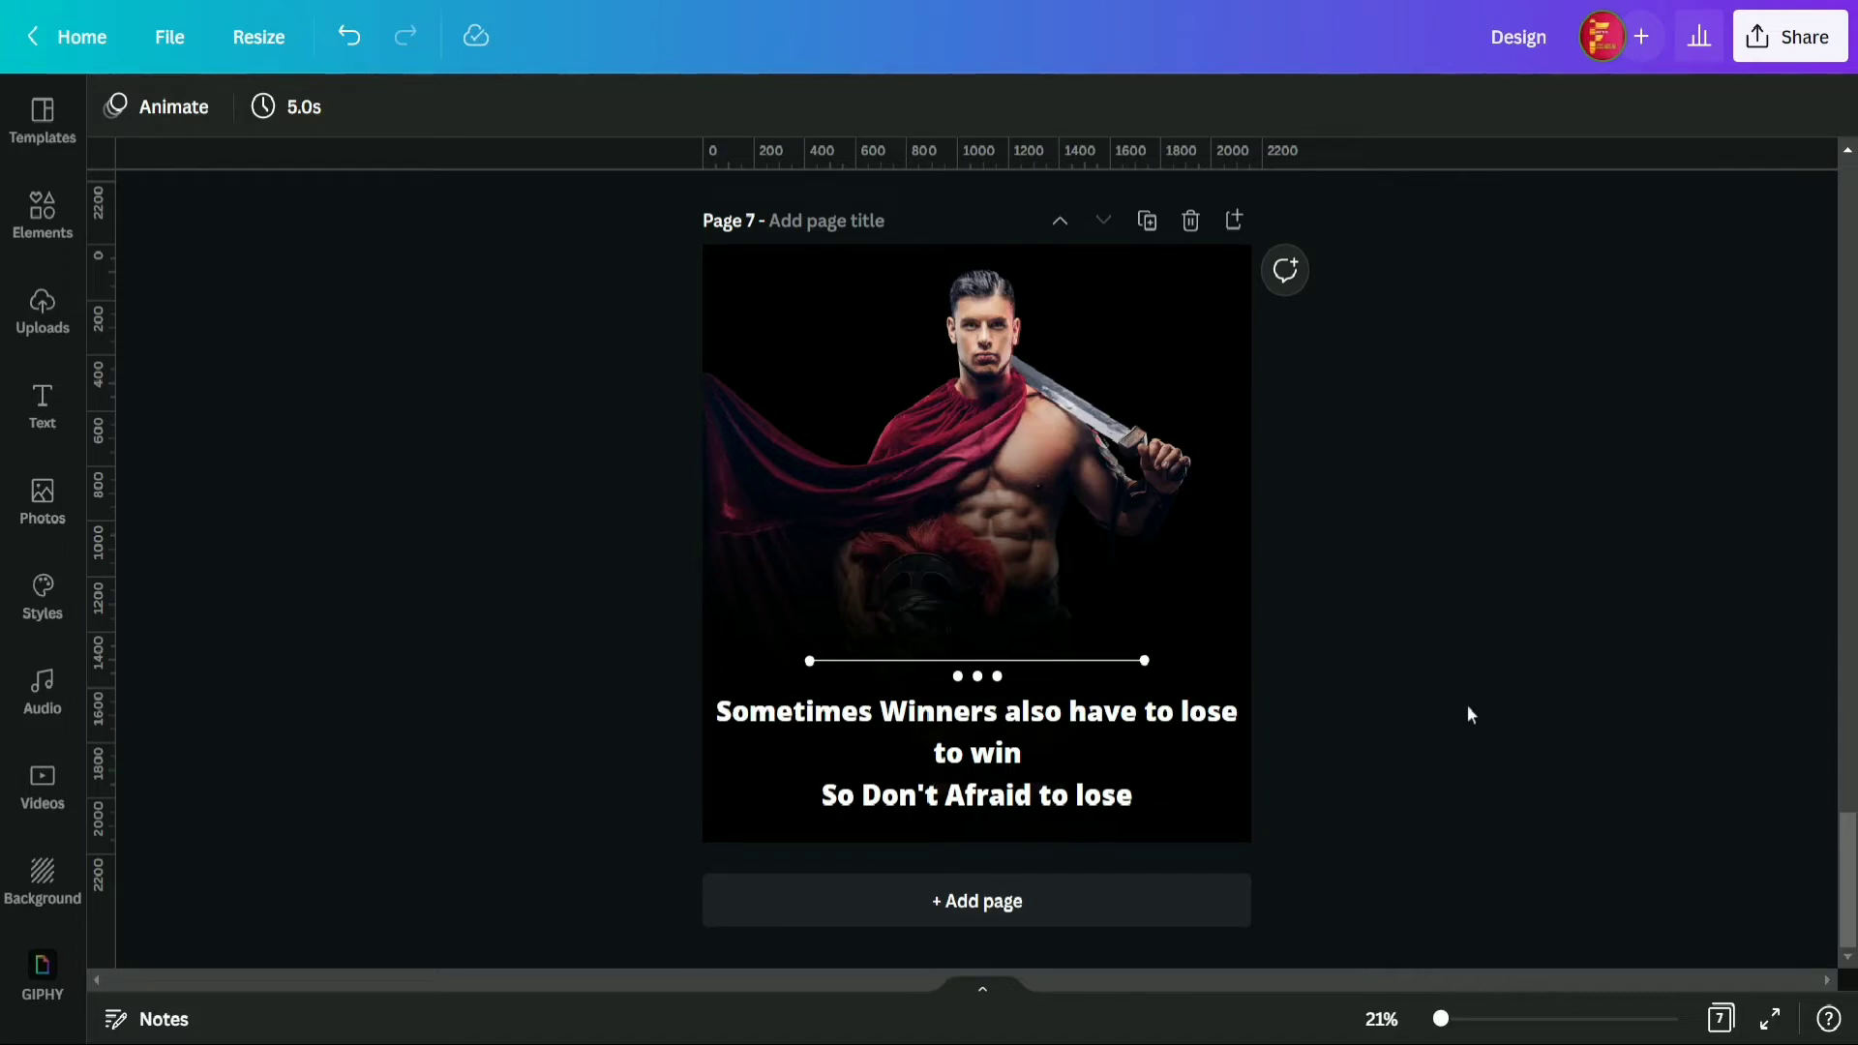
- Color the word "Winners" in the quote golden yellow, using the existing document color
left_click(1135, 779)
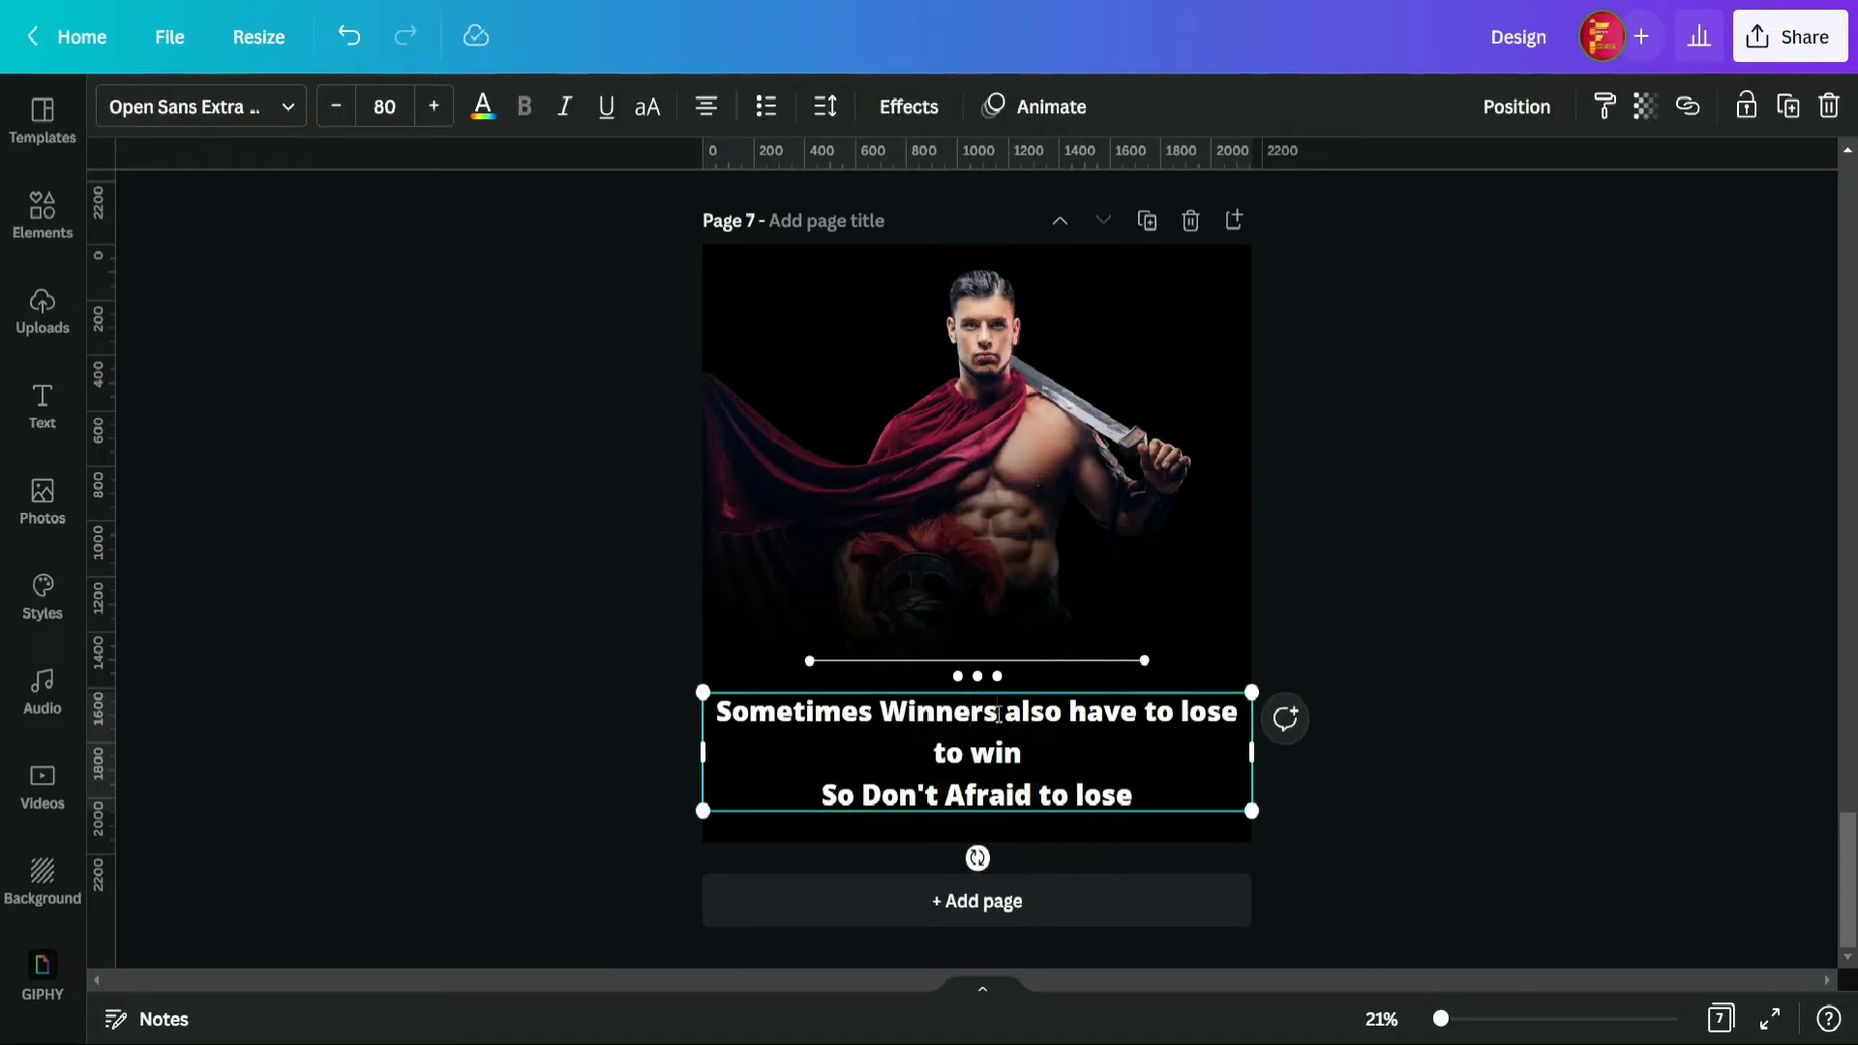
double_click(947, 713)
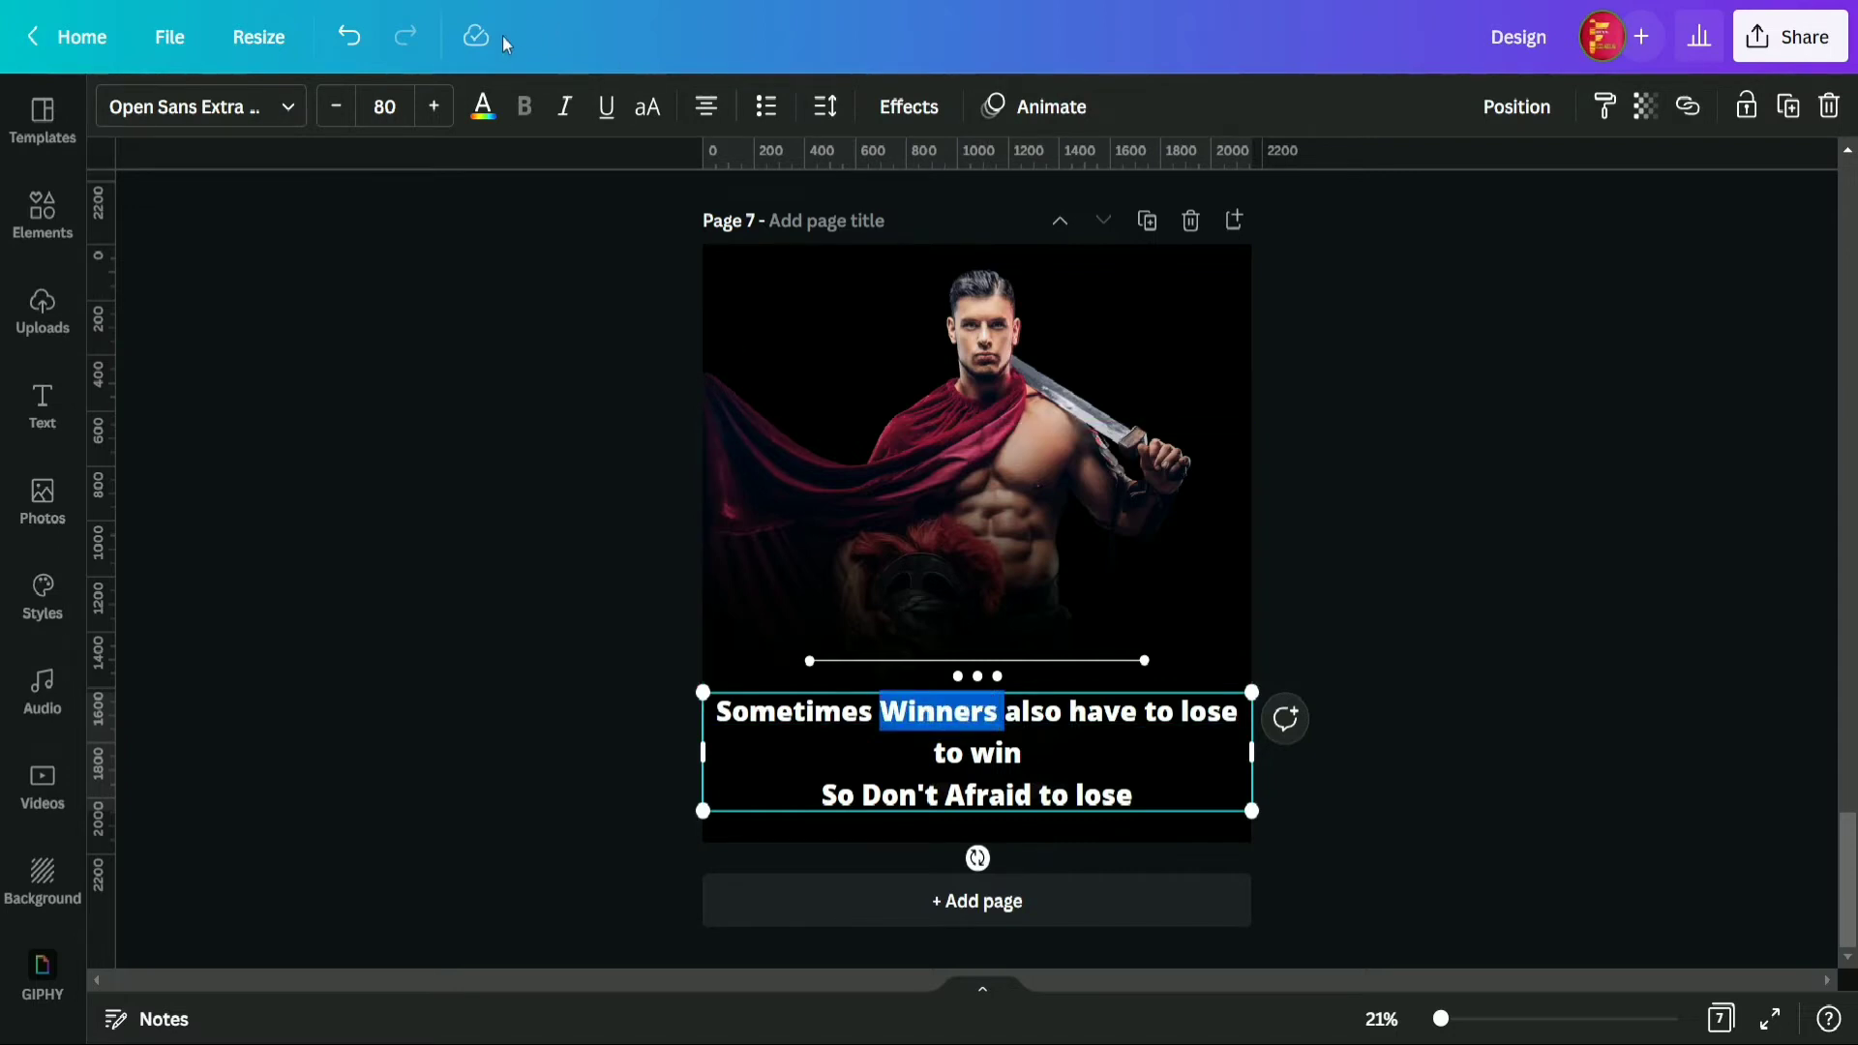
left_click(479, 113)
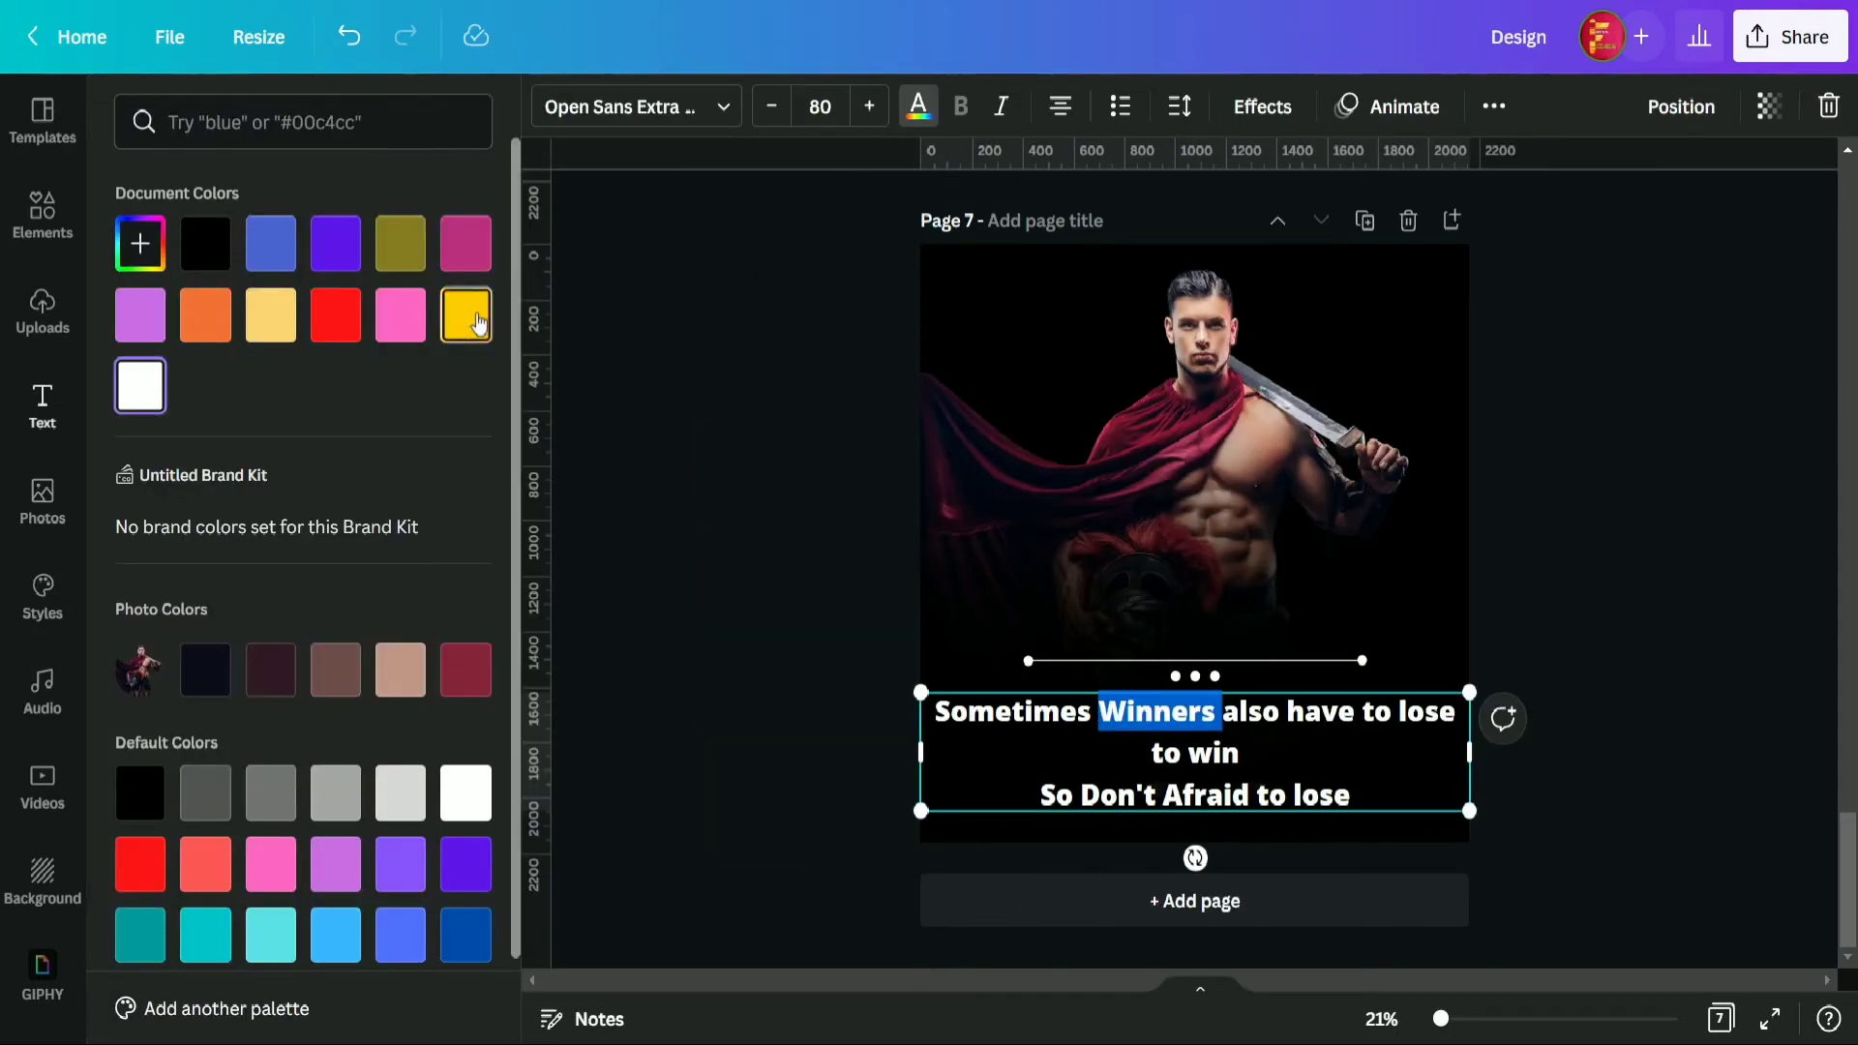
left_click(467, 321)
left_click(1239, 770)
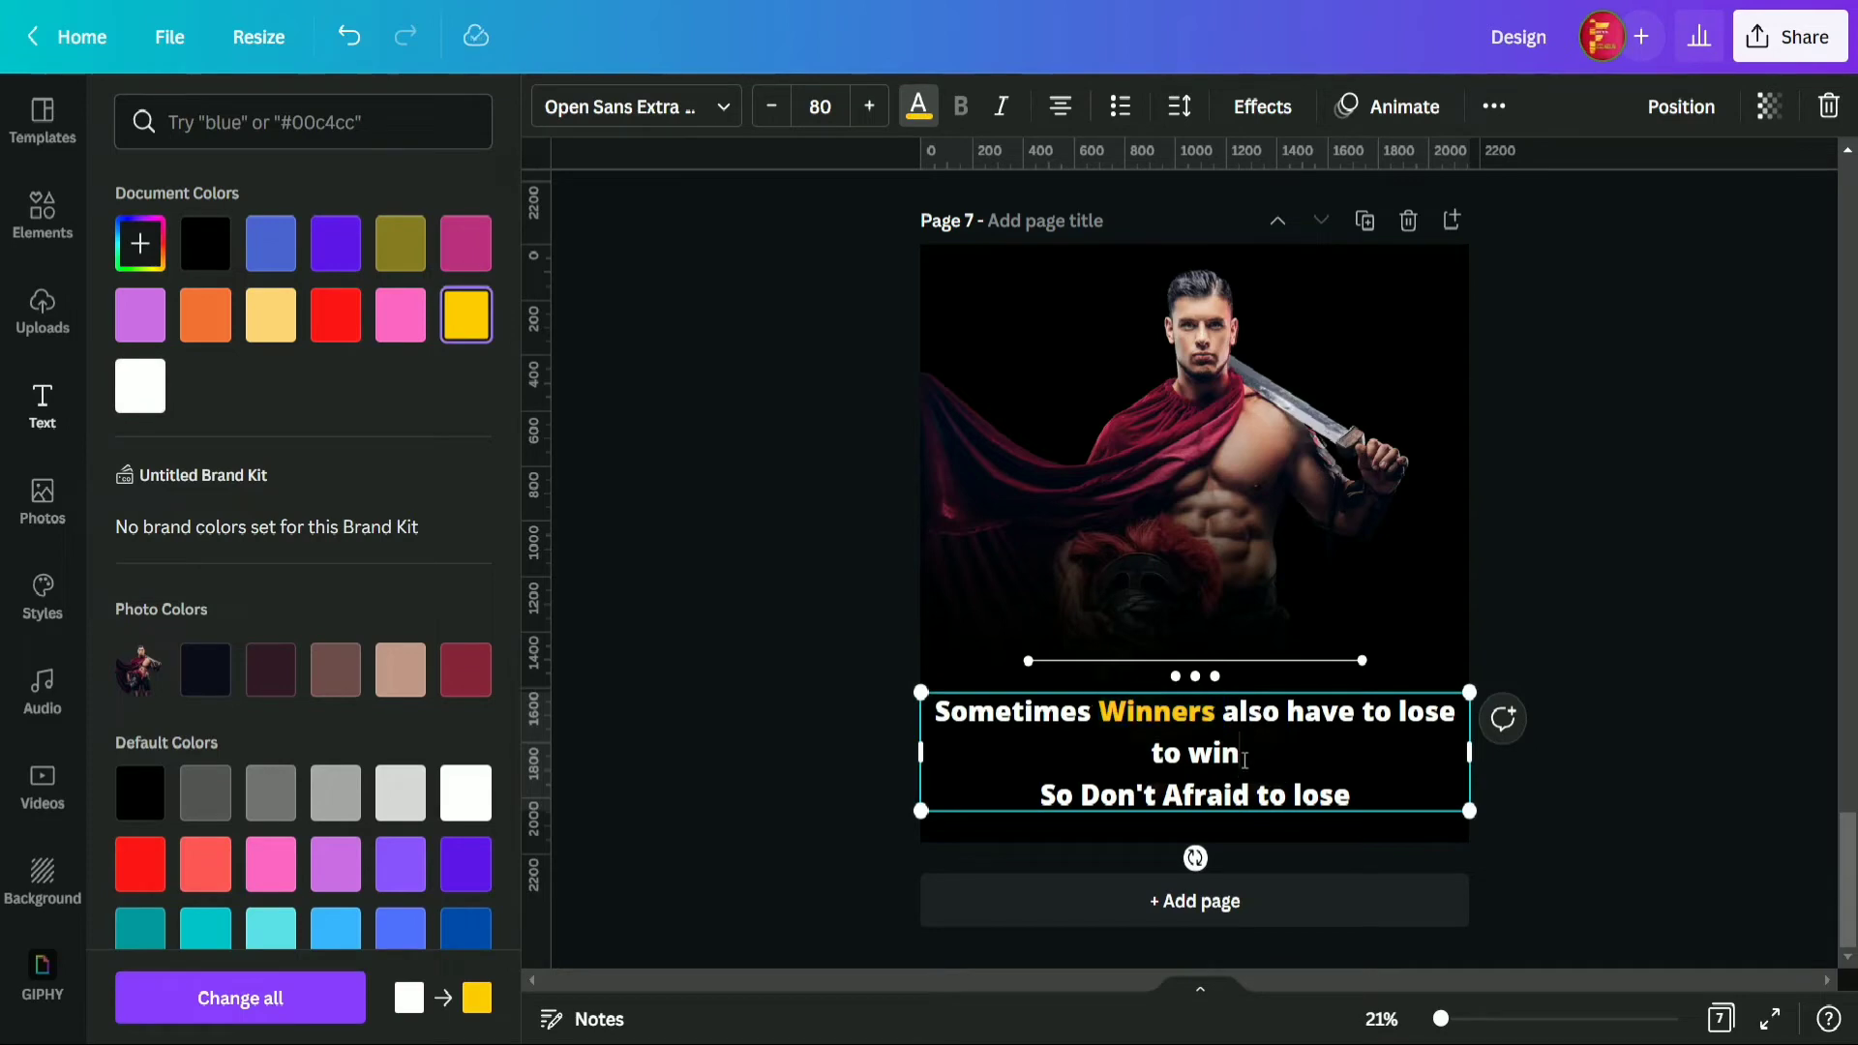
- Apply the same golden yellow to the words "win" and "Don't Afraid" in the quote
double_click(1216, 754)
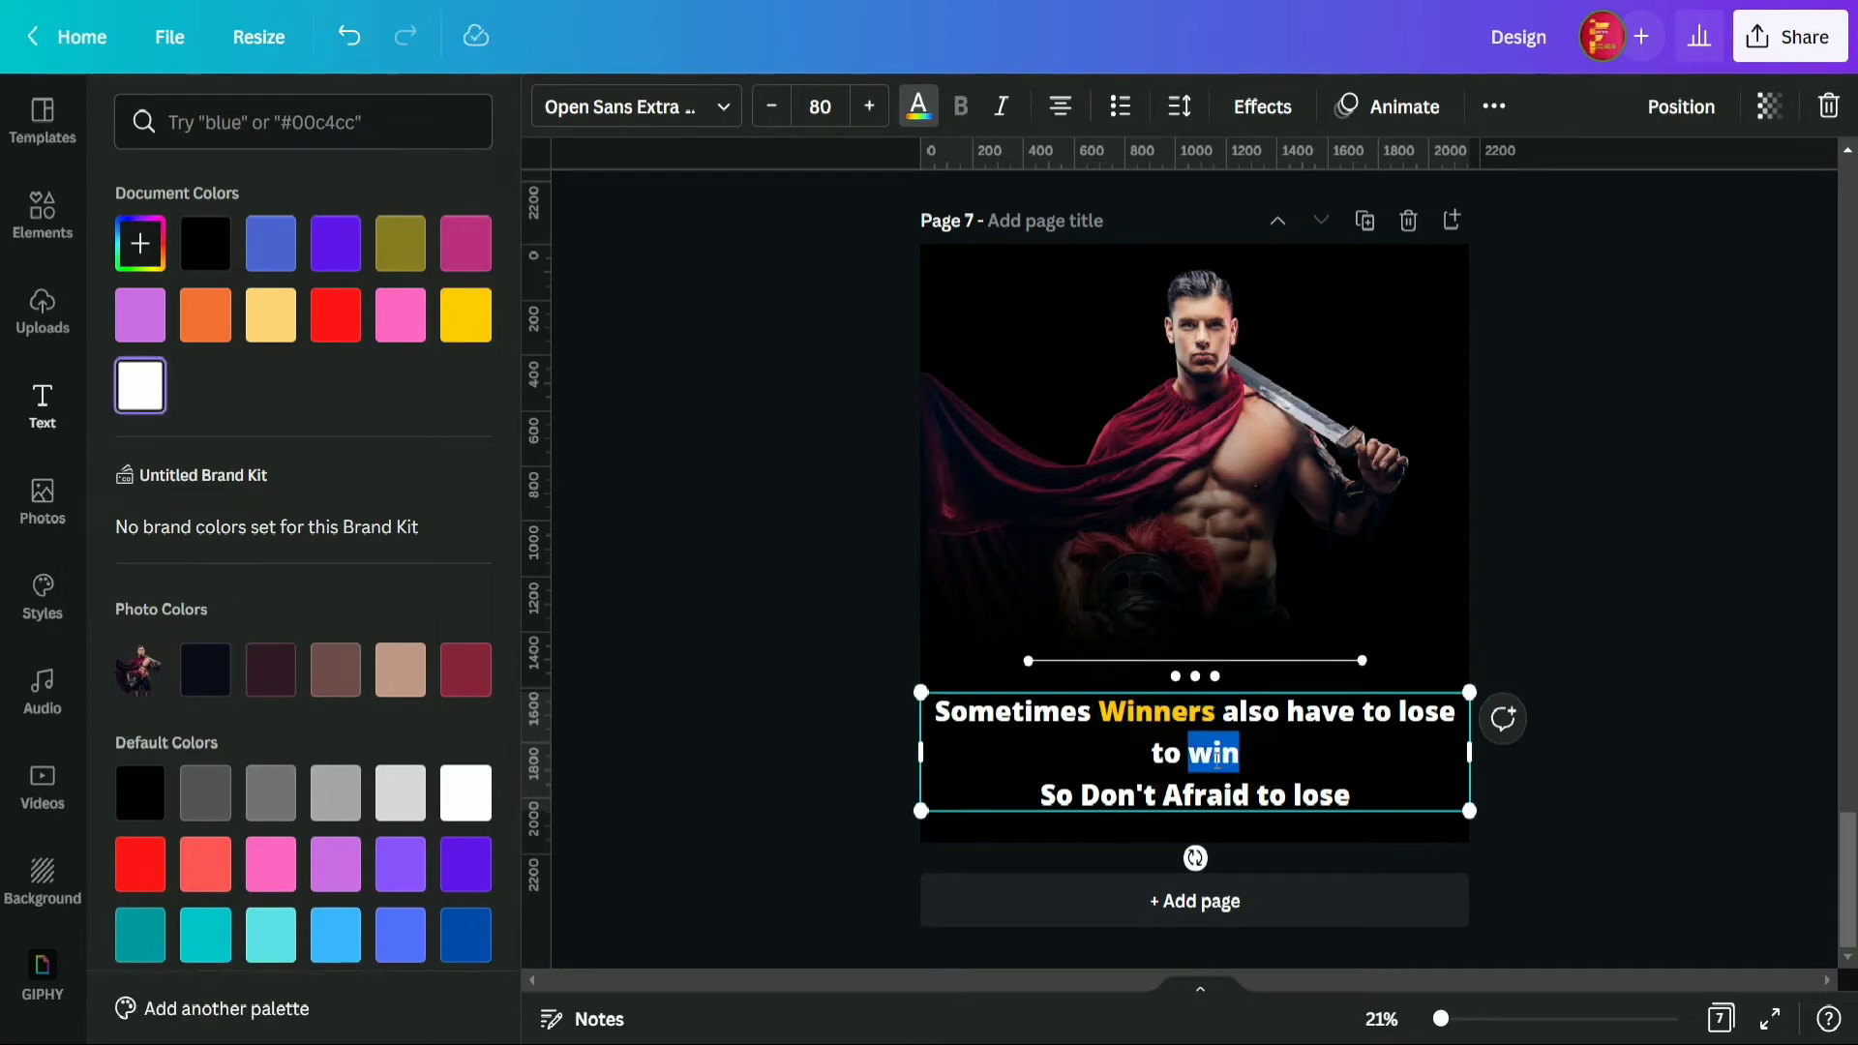
left_click(466, 315)
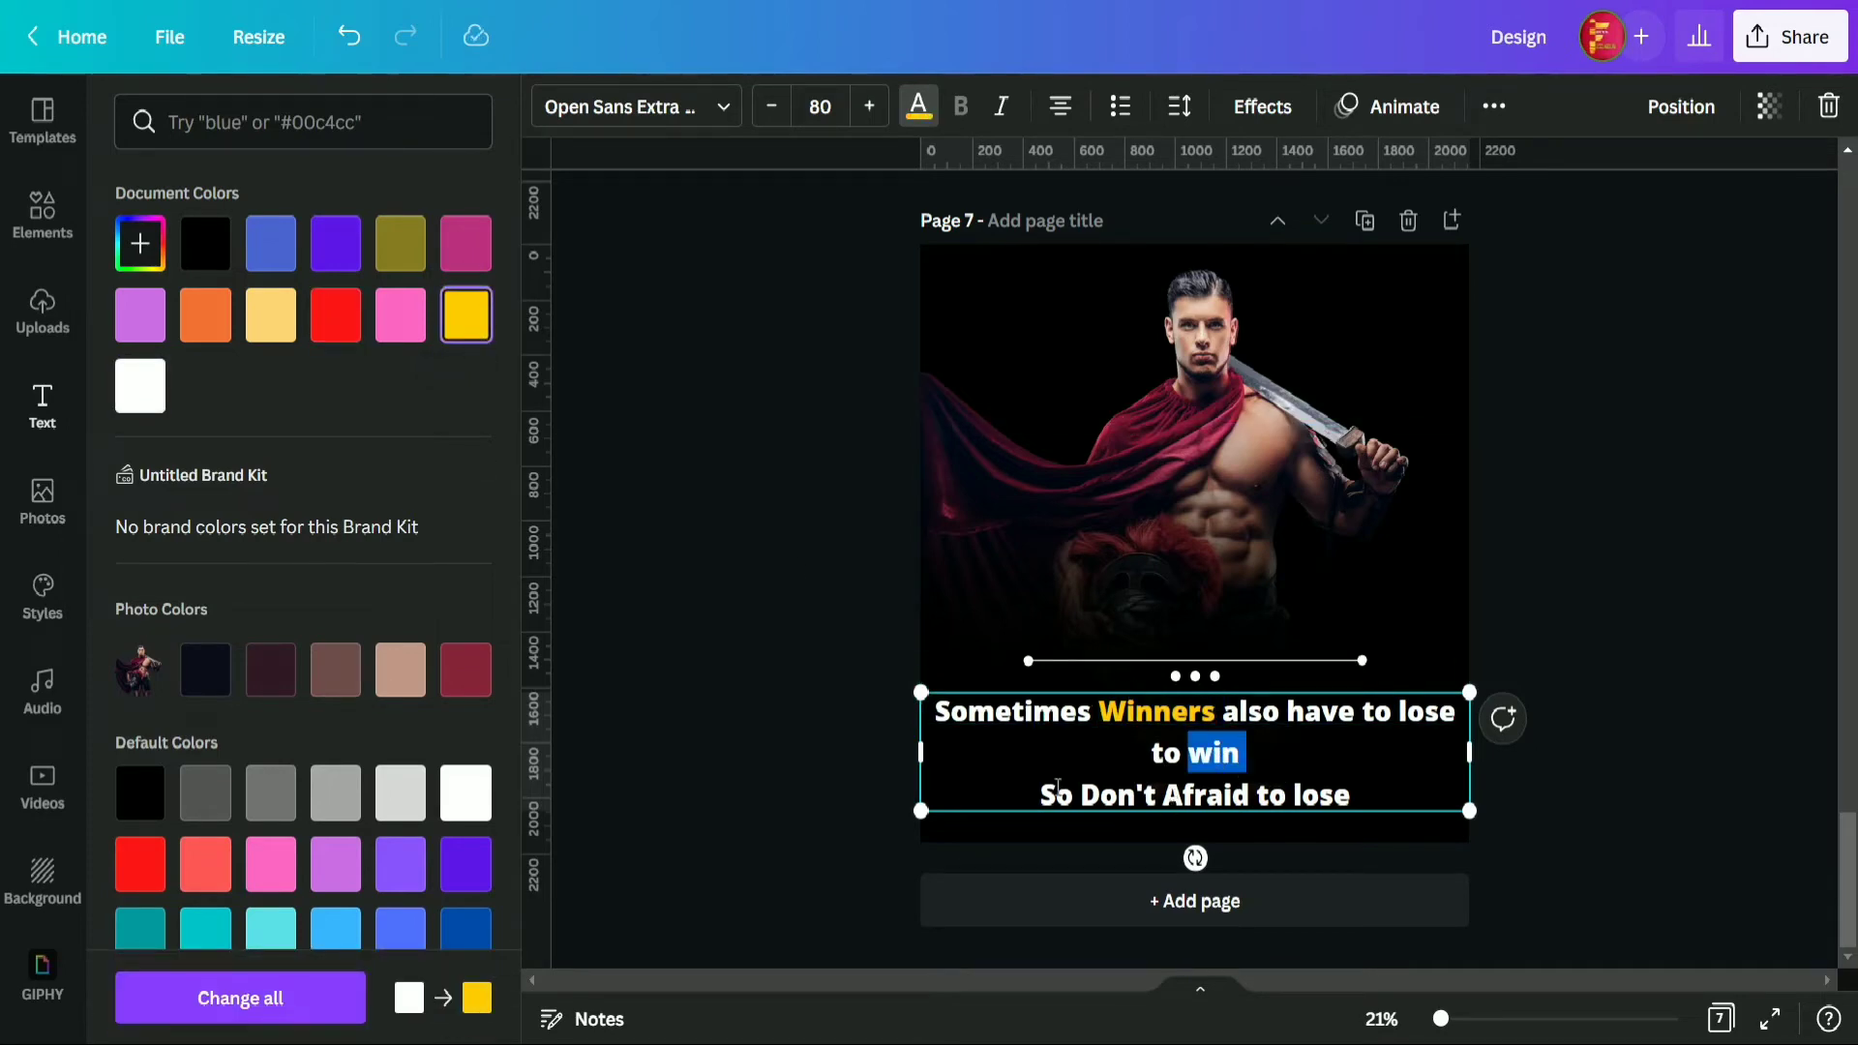
left_click_drag(1085, 793, 1251, 793)
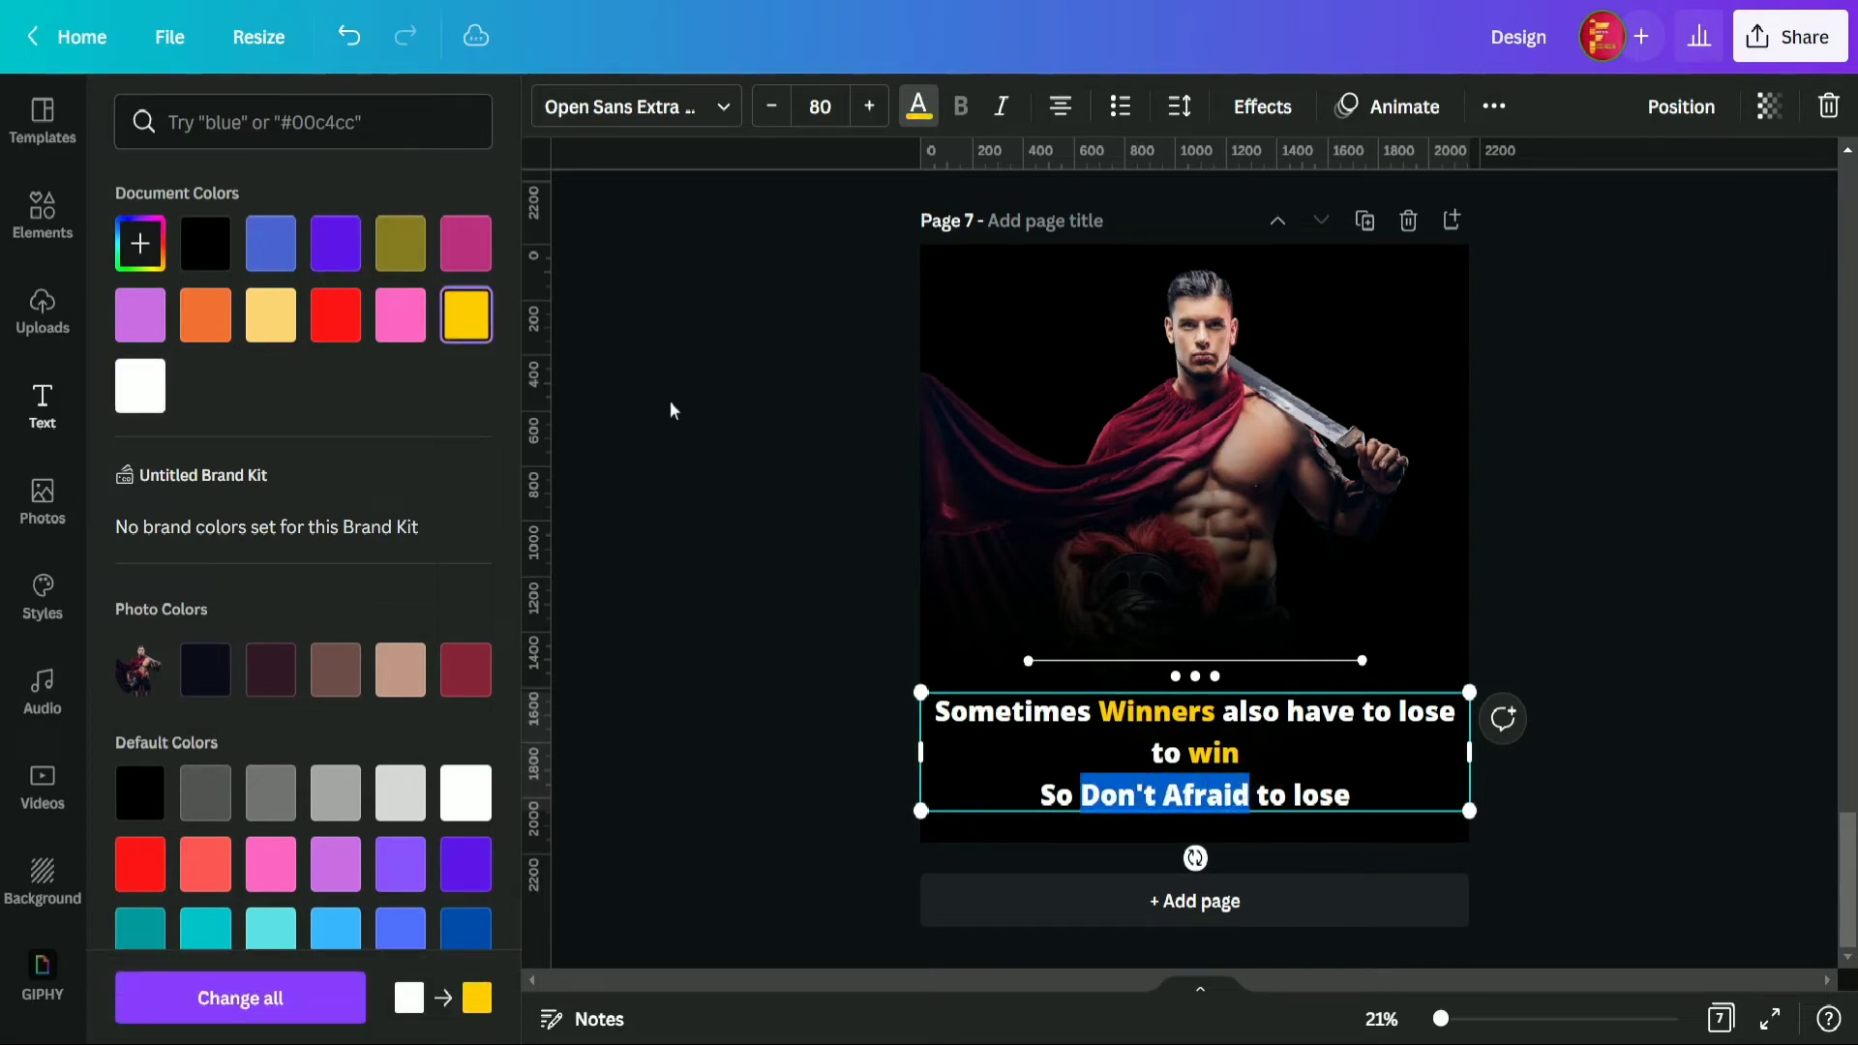
left_click(676, 402)
left_click(539, 429)
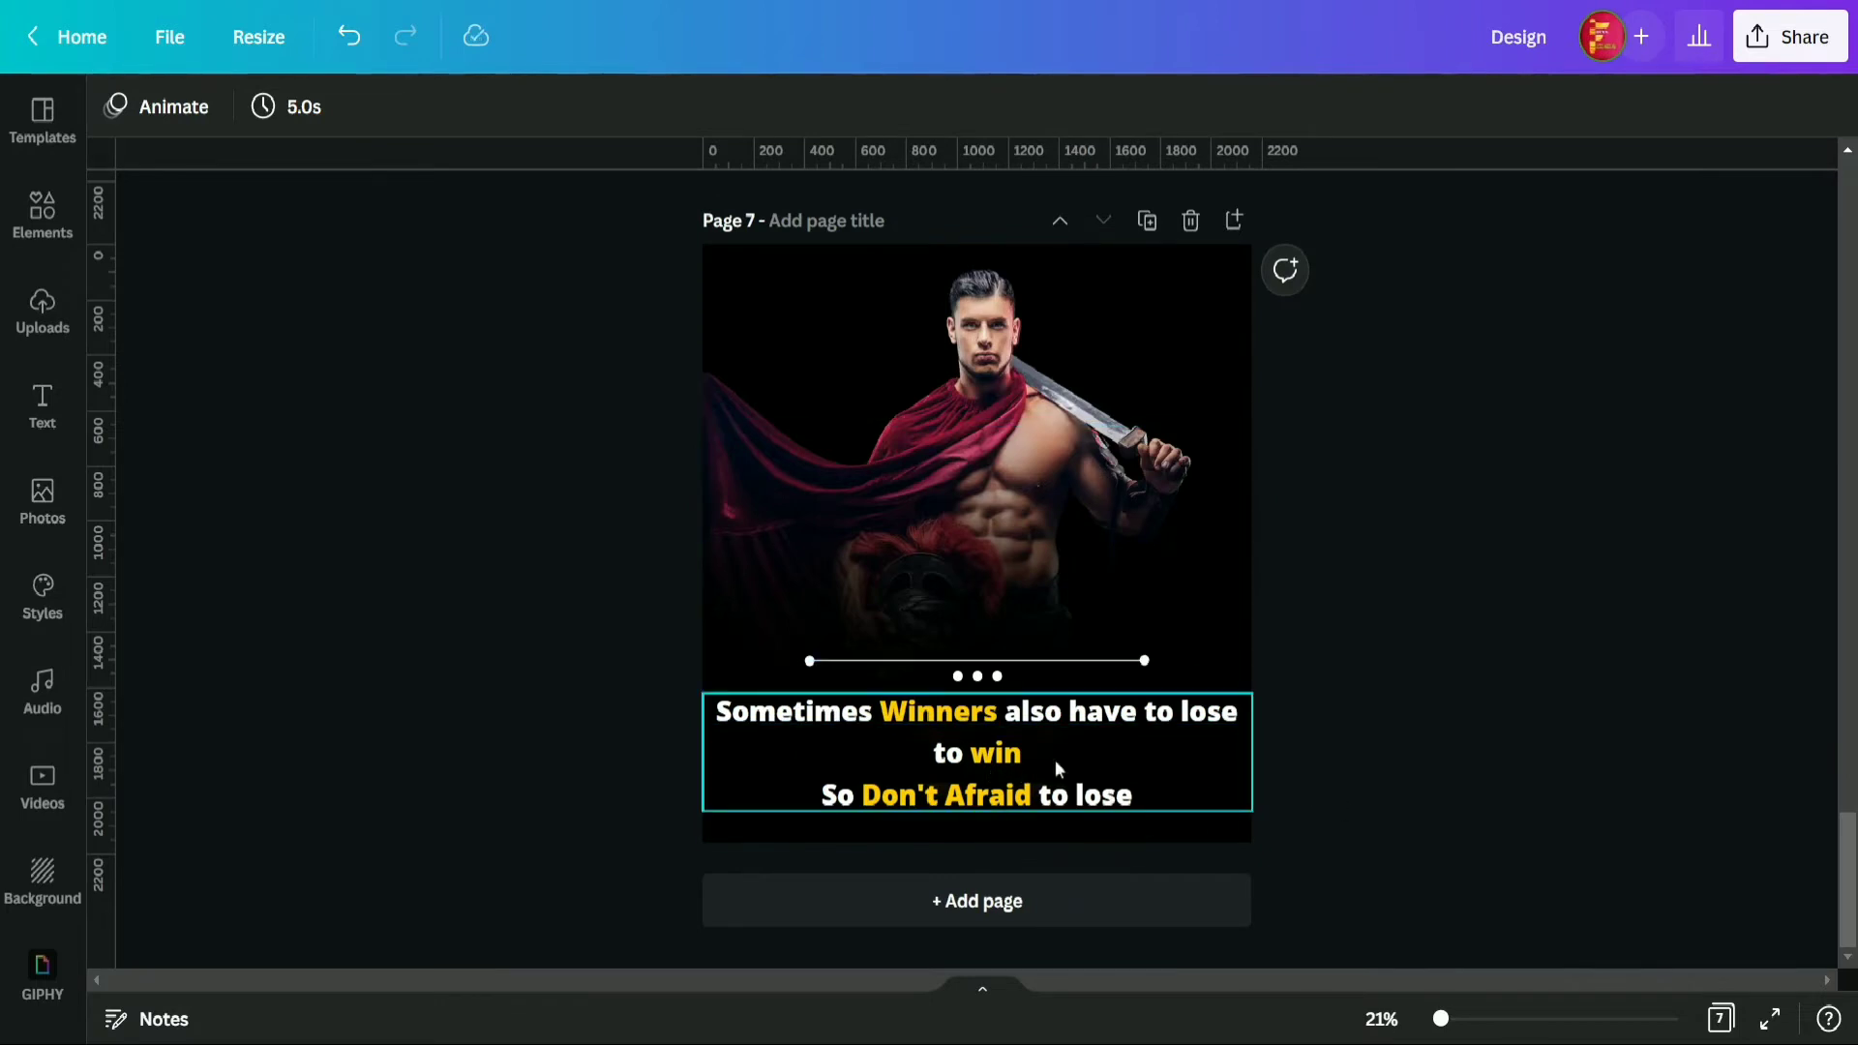
- Capitalize "win" in the quote's second line to "Win" and color the whole word golden yellow
left_click(1002, 762)
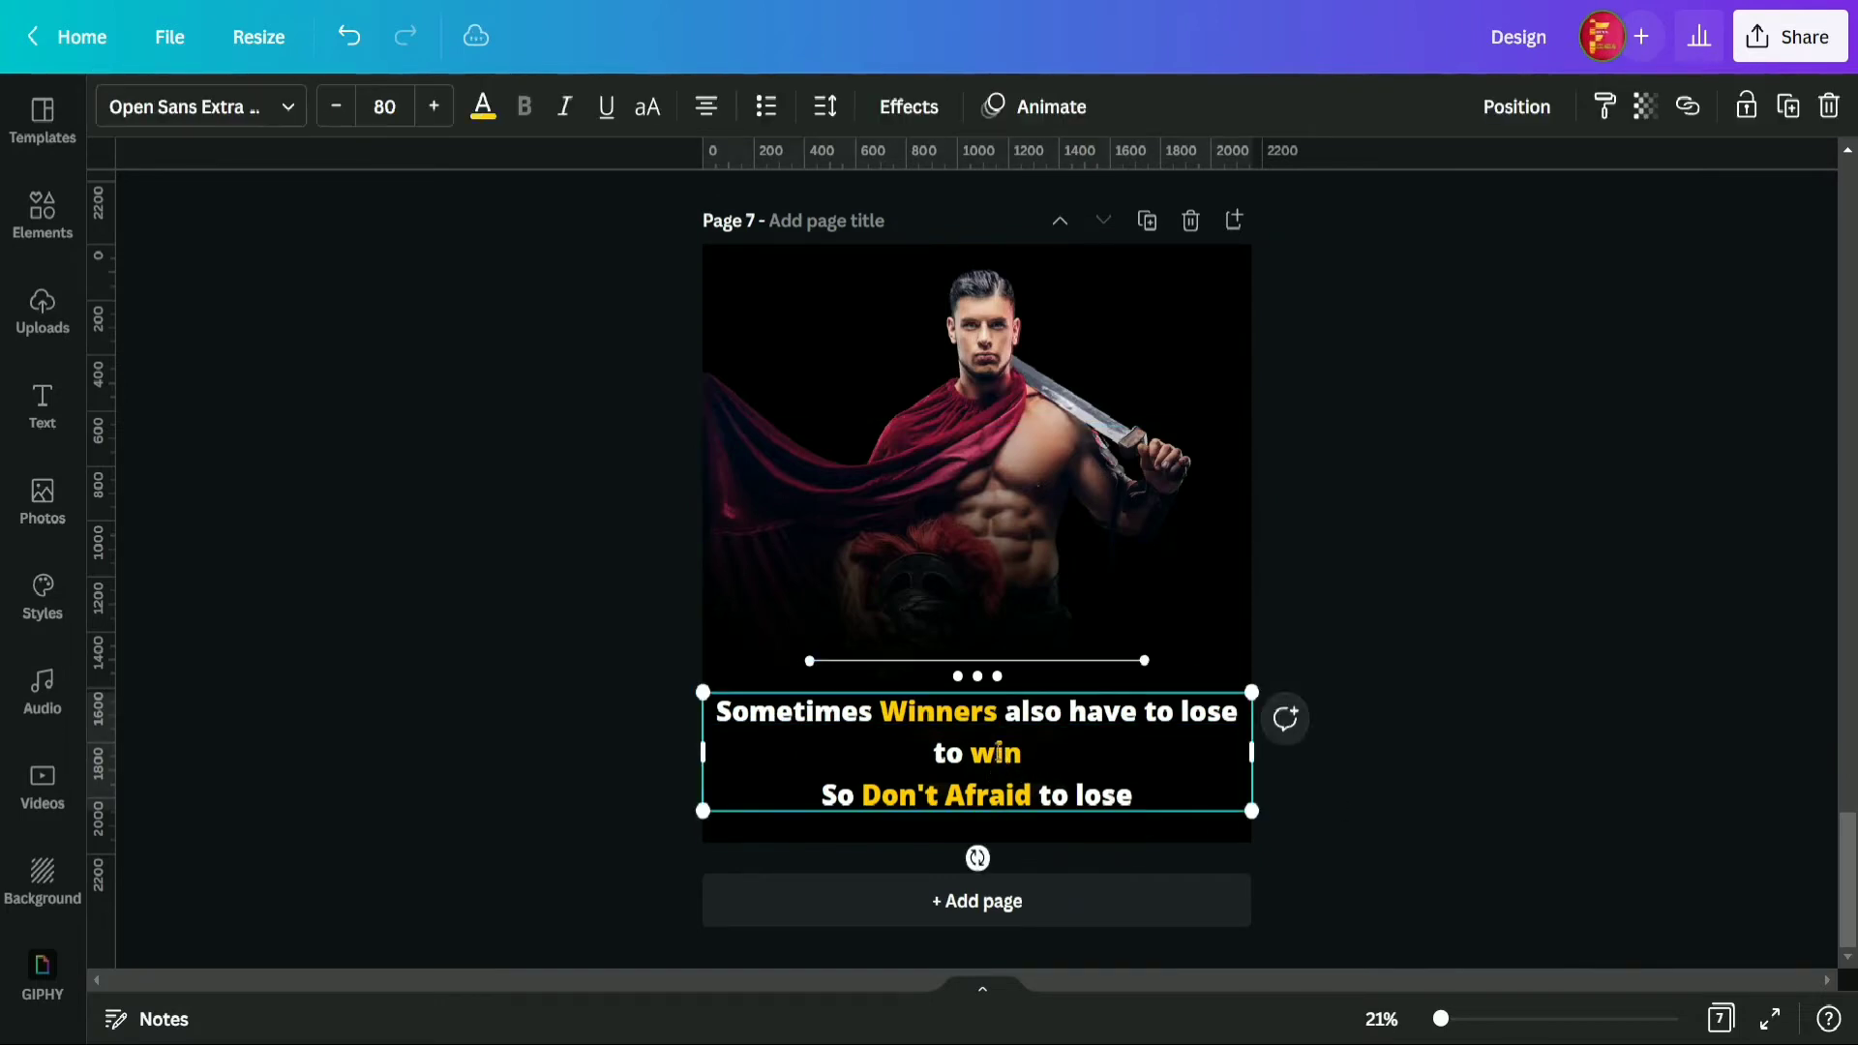
left_click(997, 753)
key("BackSpace")
type("W")
left_click_drag(1025, 753, 968, 753)
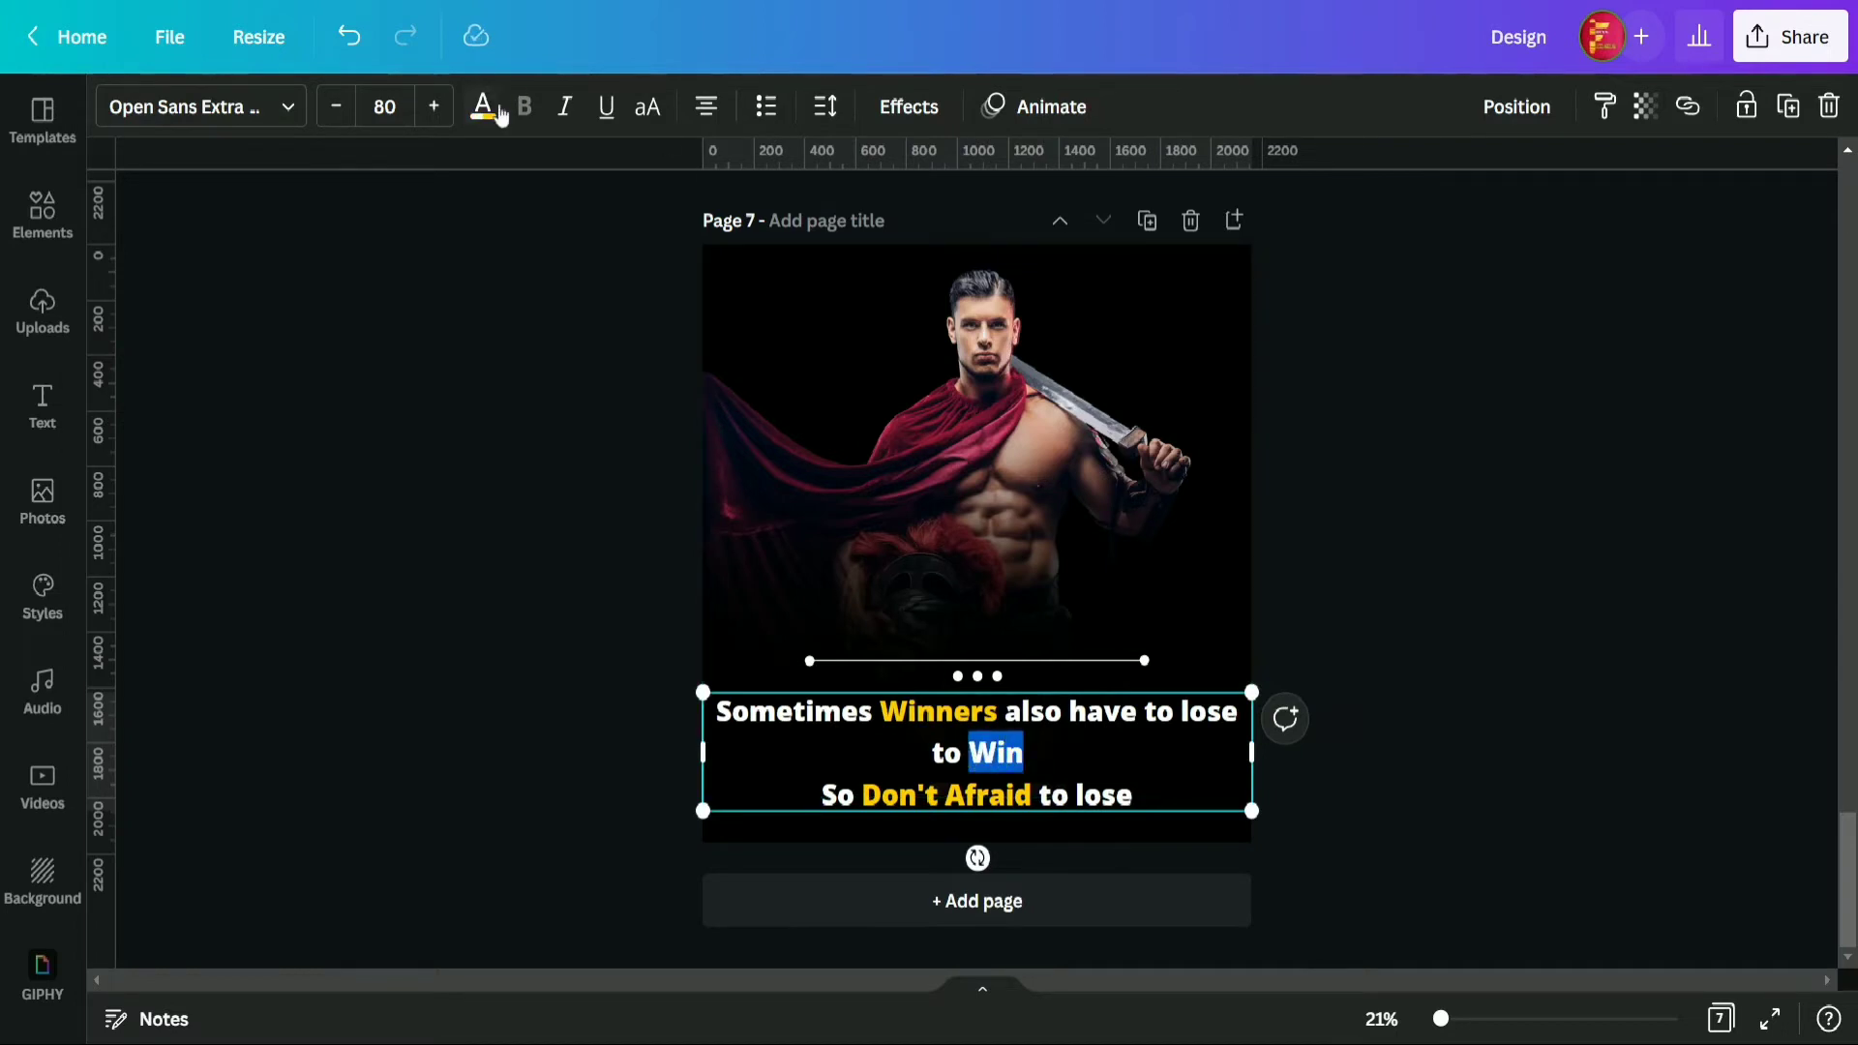
left_click(498, 114)
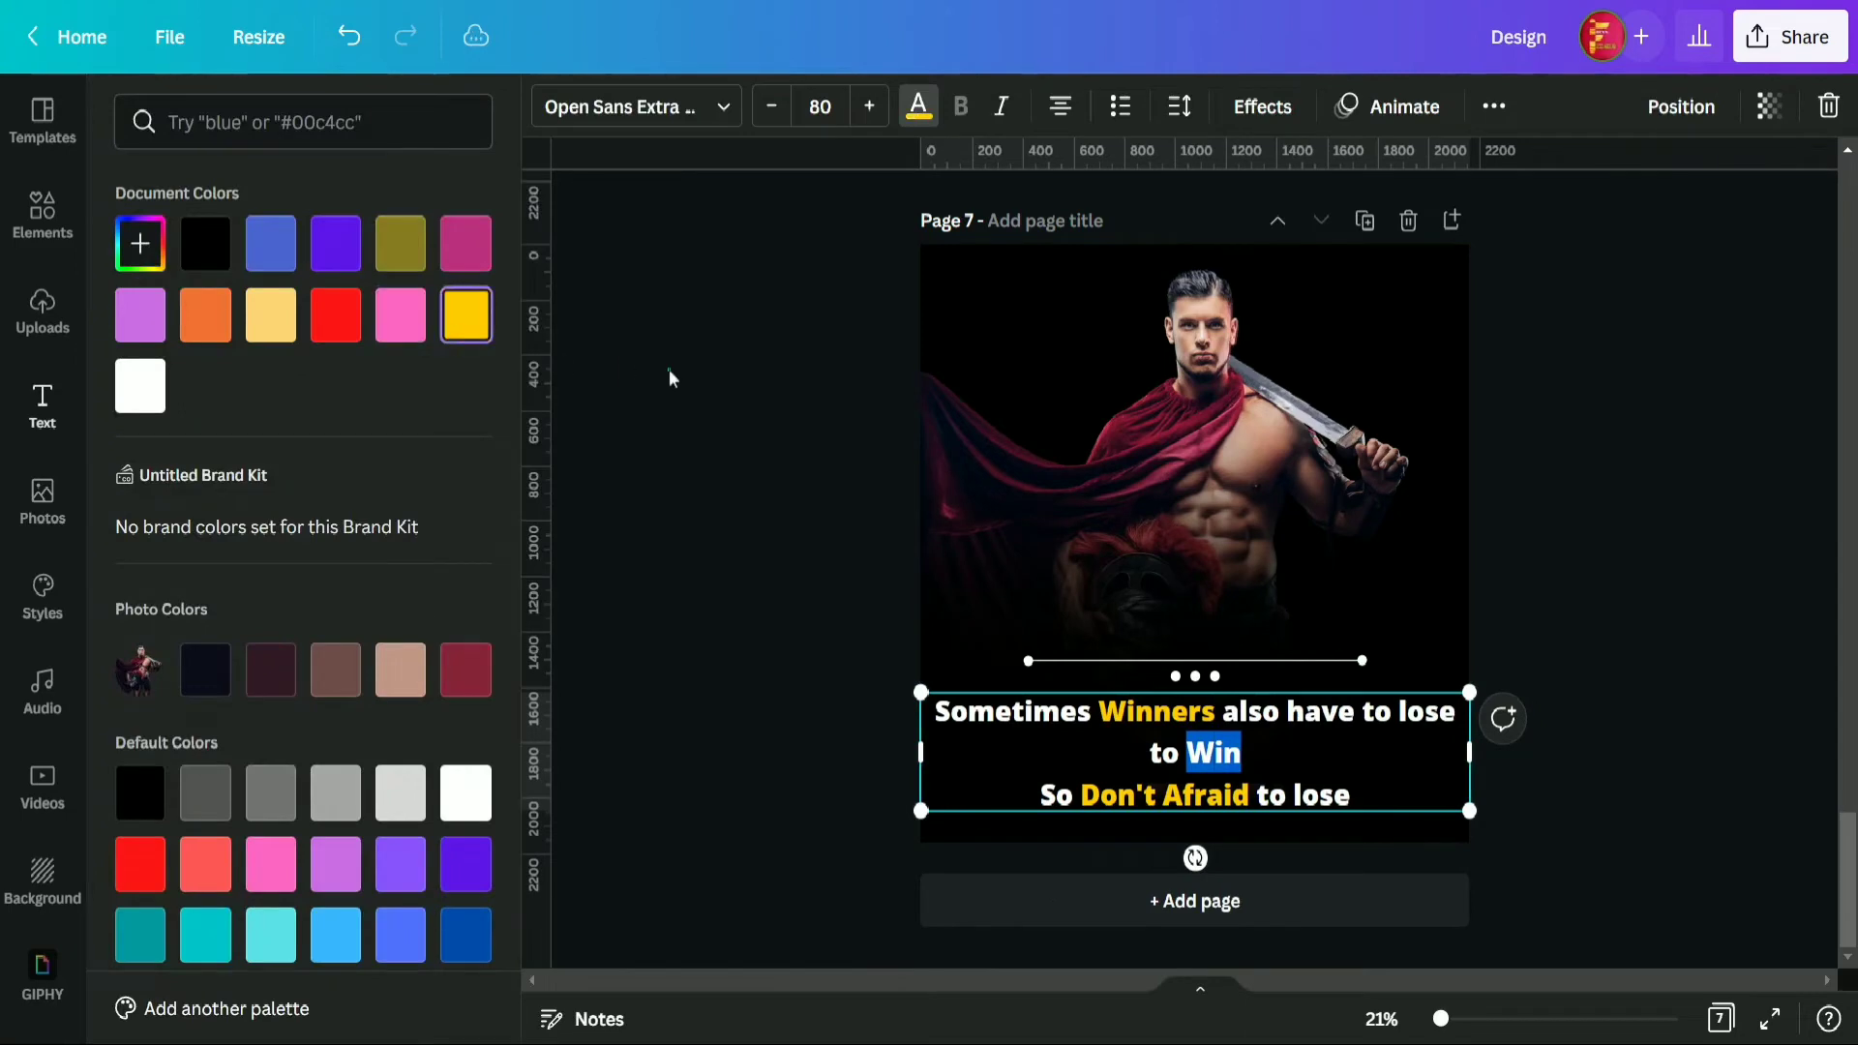
left_click(670, 368)
left_click(751, 514)
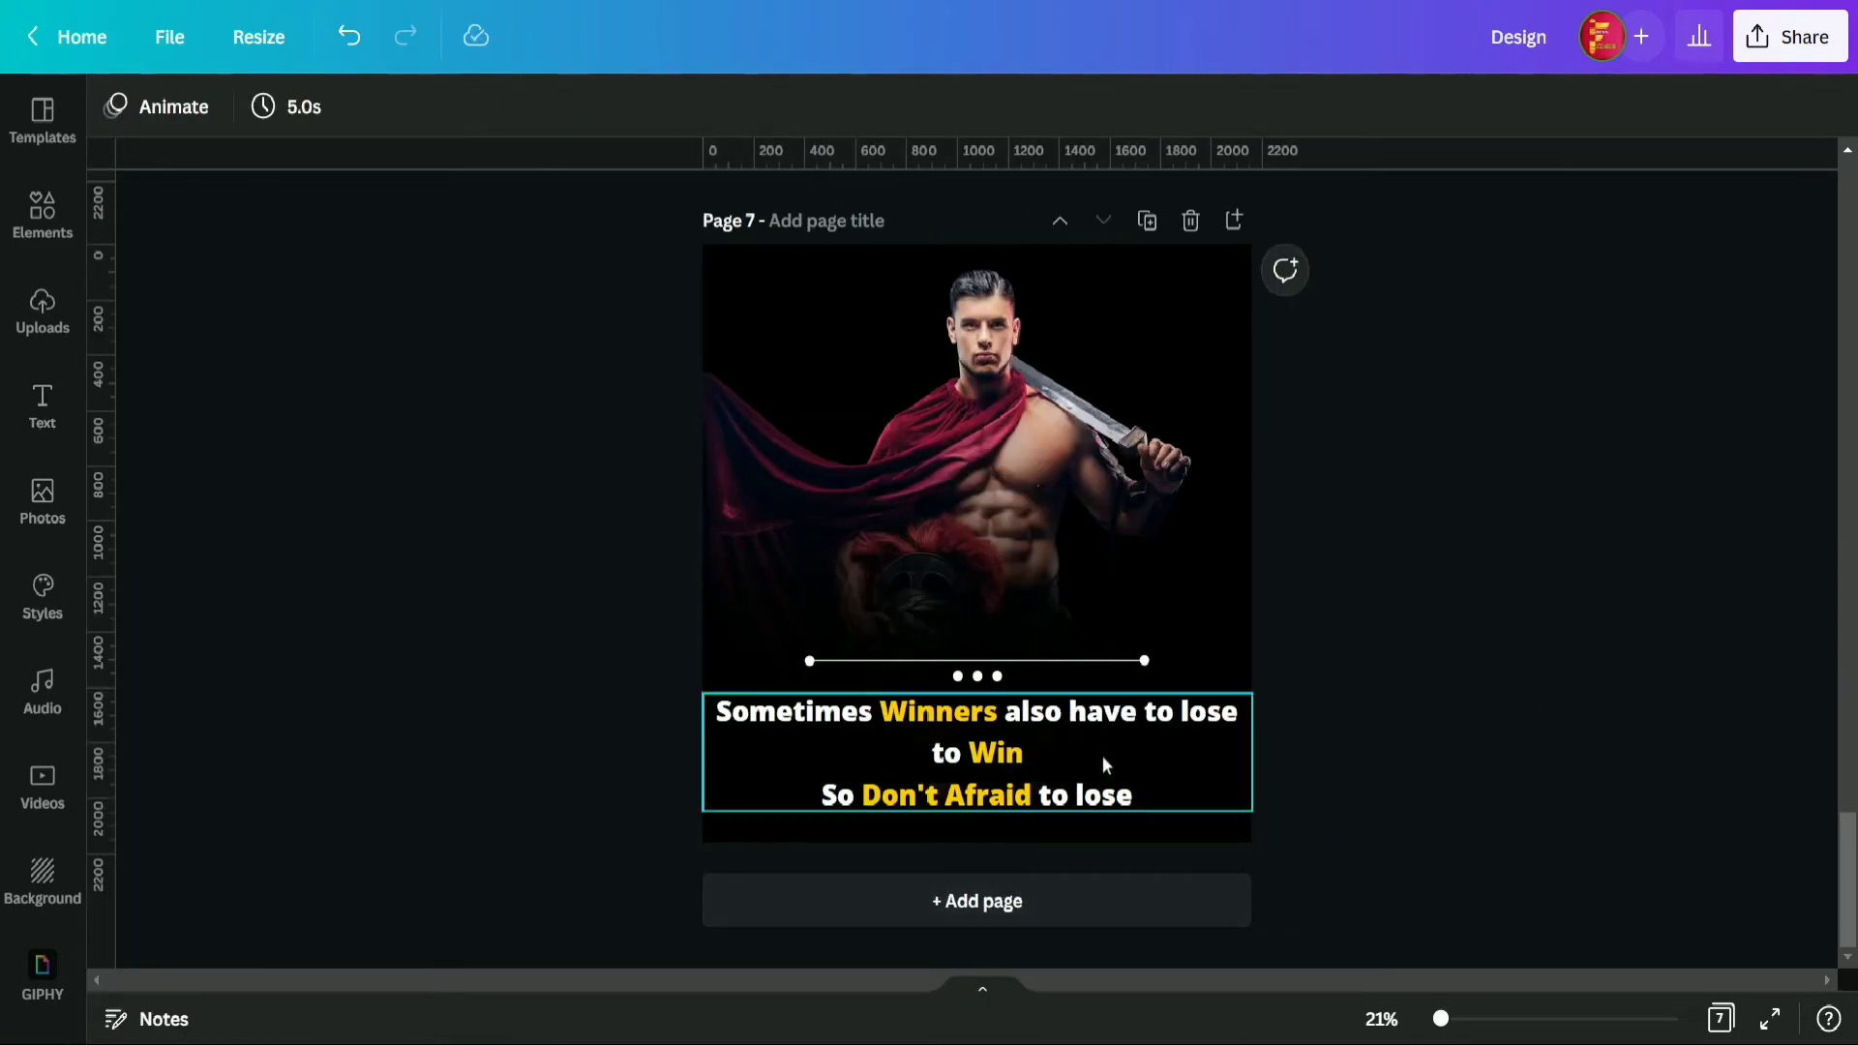
- Add the Orange Blur Circle Illustration graphic to the poster page
left_click(35, 230)
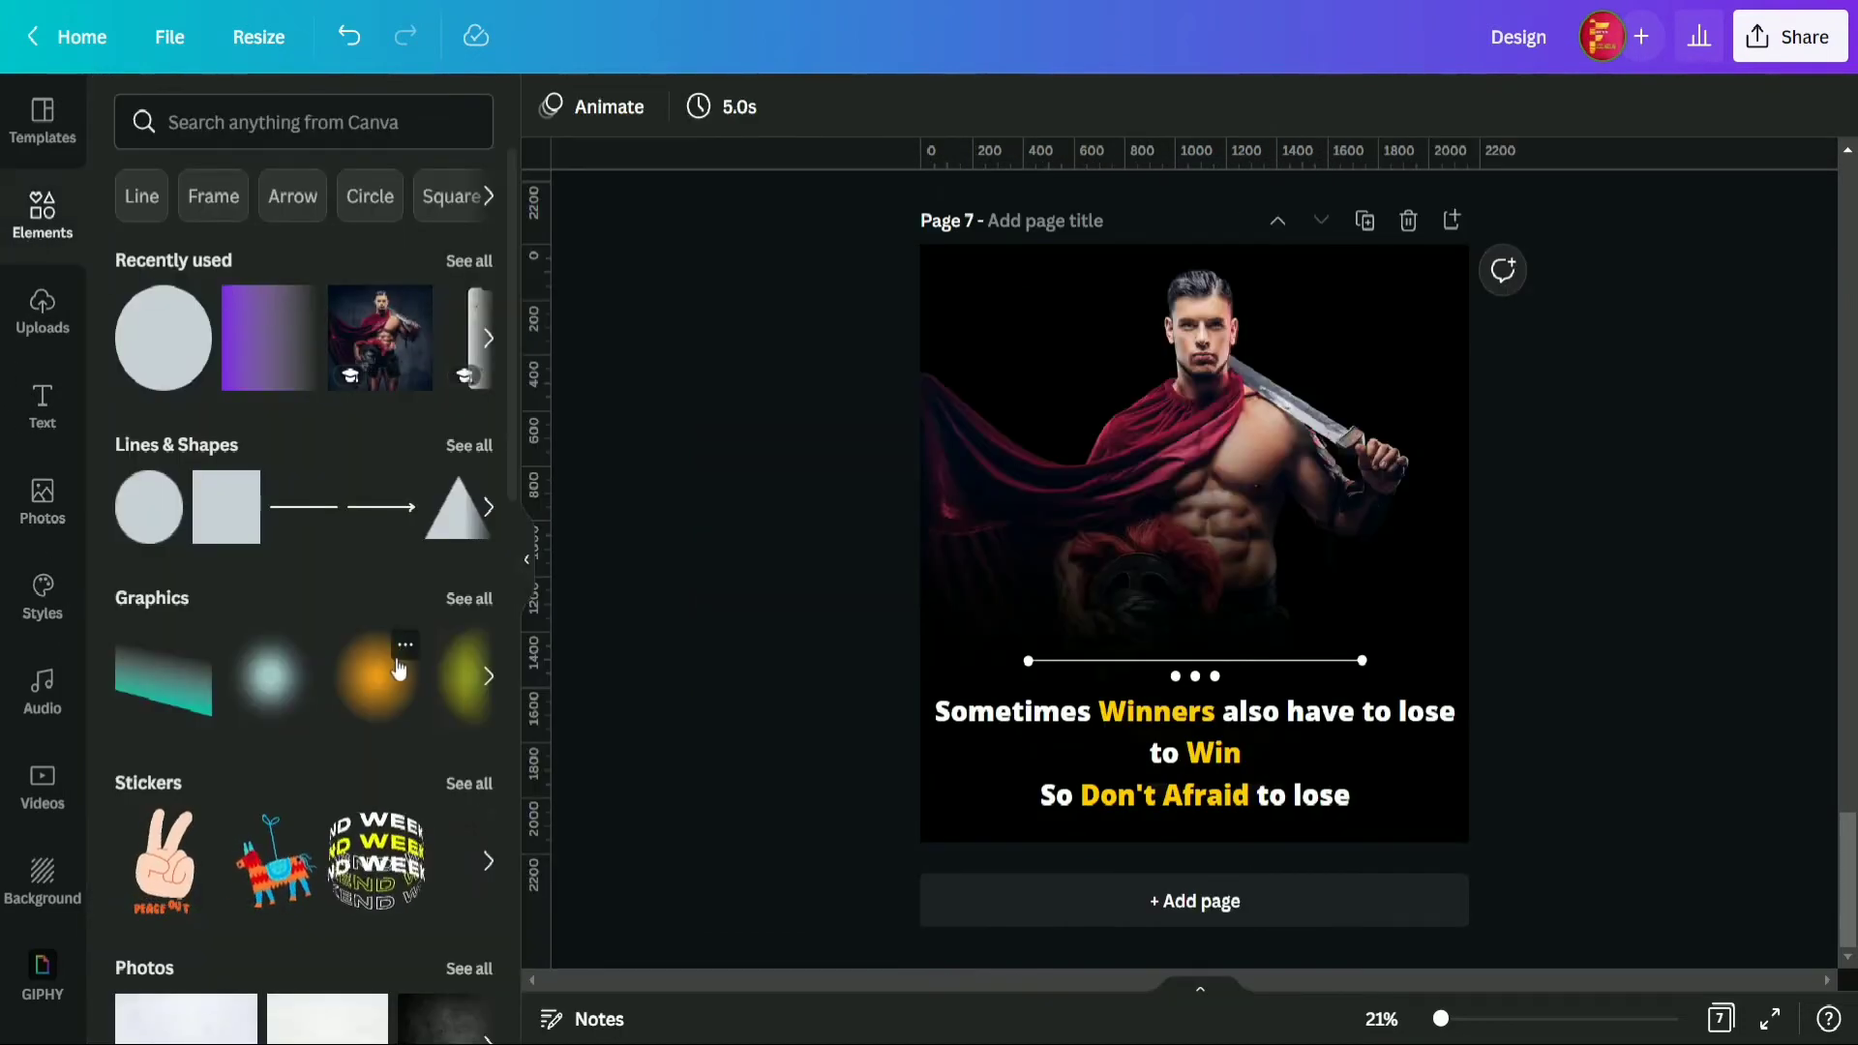
left_click(405, 645)
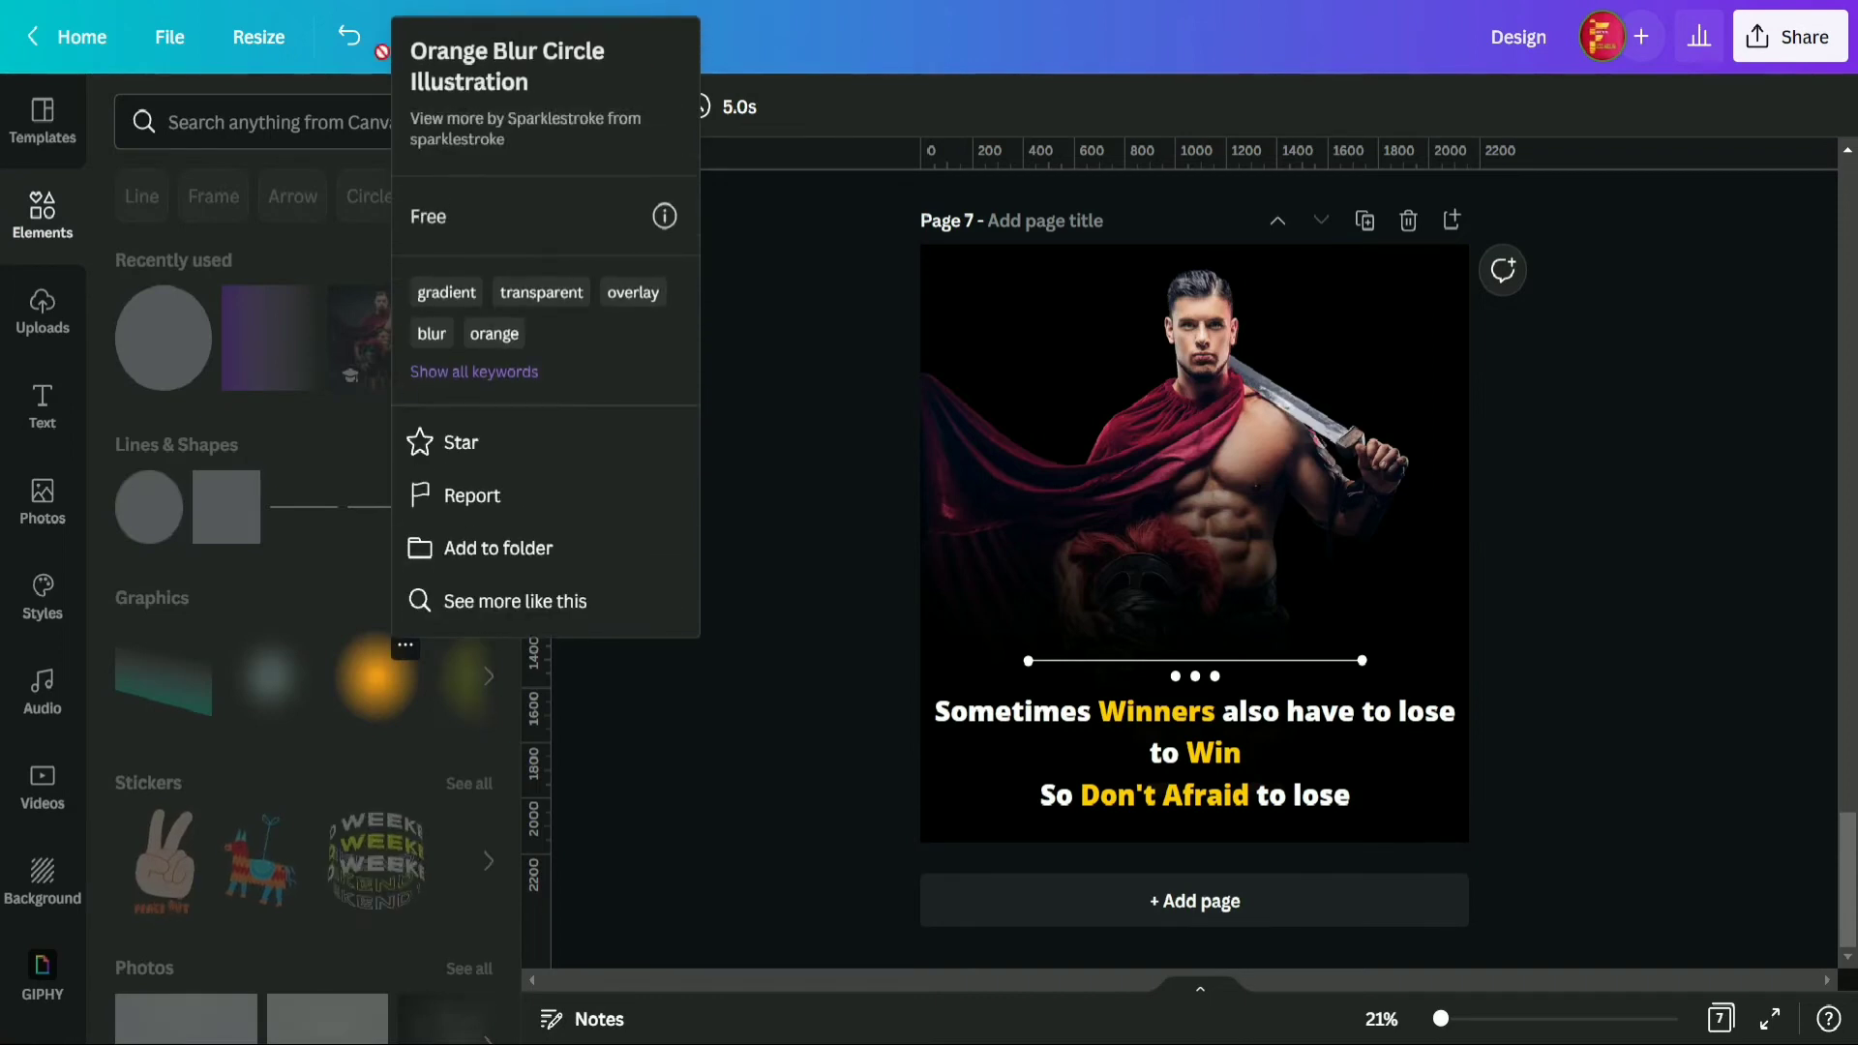
left_click(376, 676)
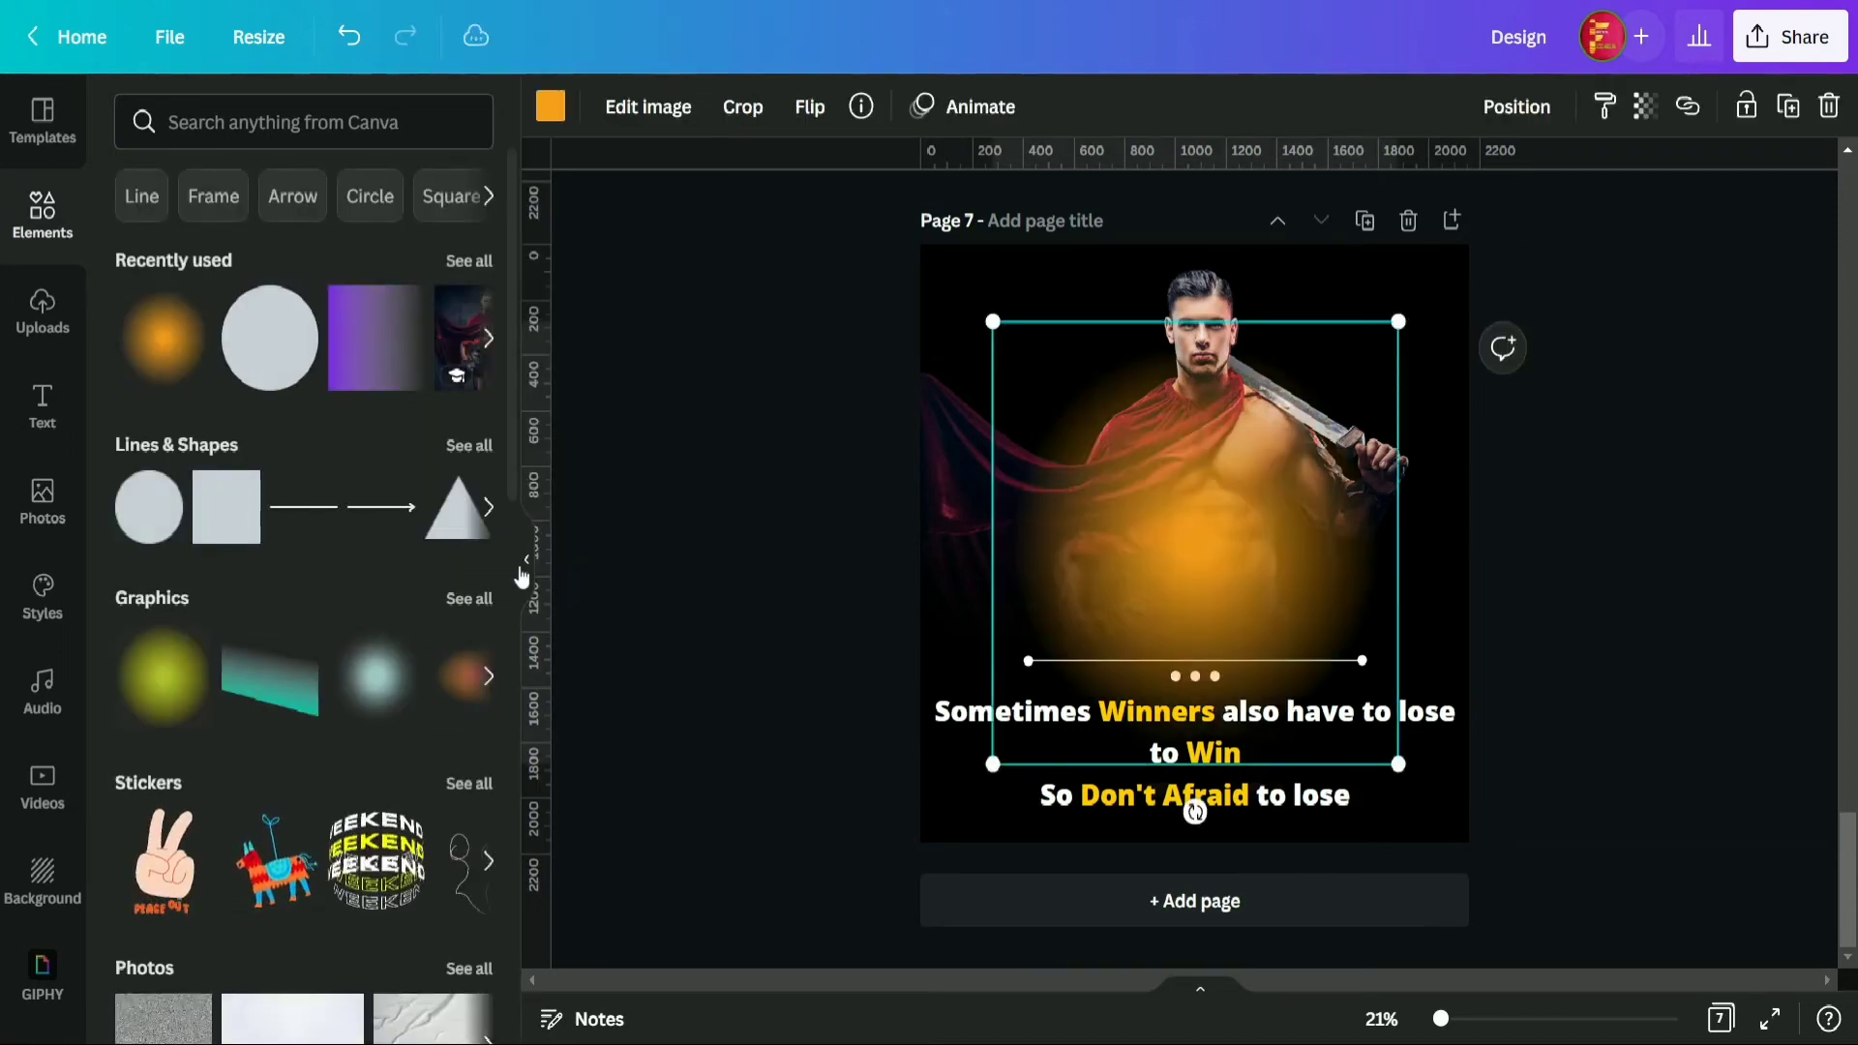
left_click(526, 559)
- Change the blurred circle's color from the document colors to bright red
left_click(114, 106)
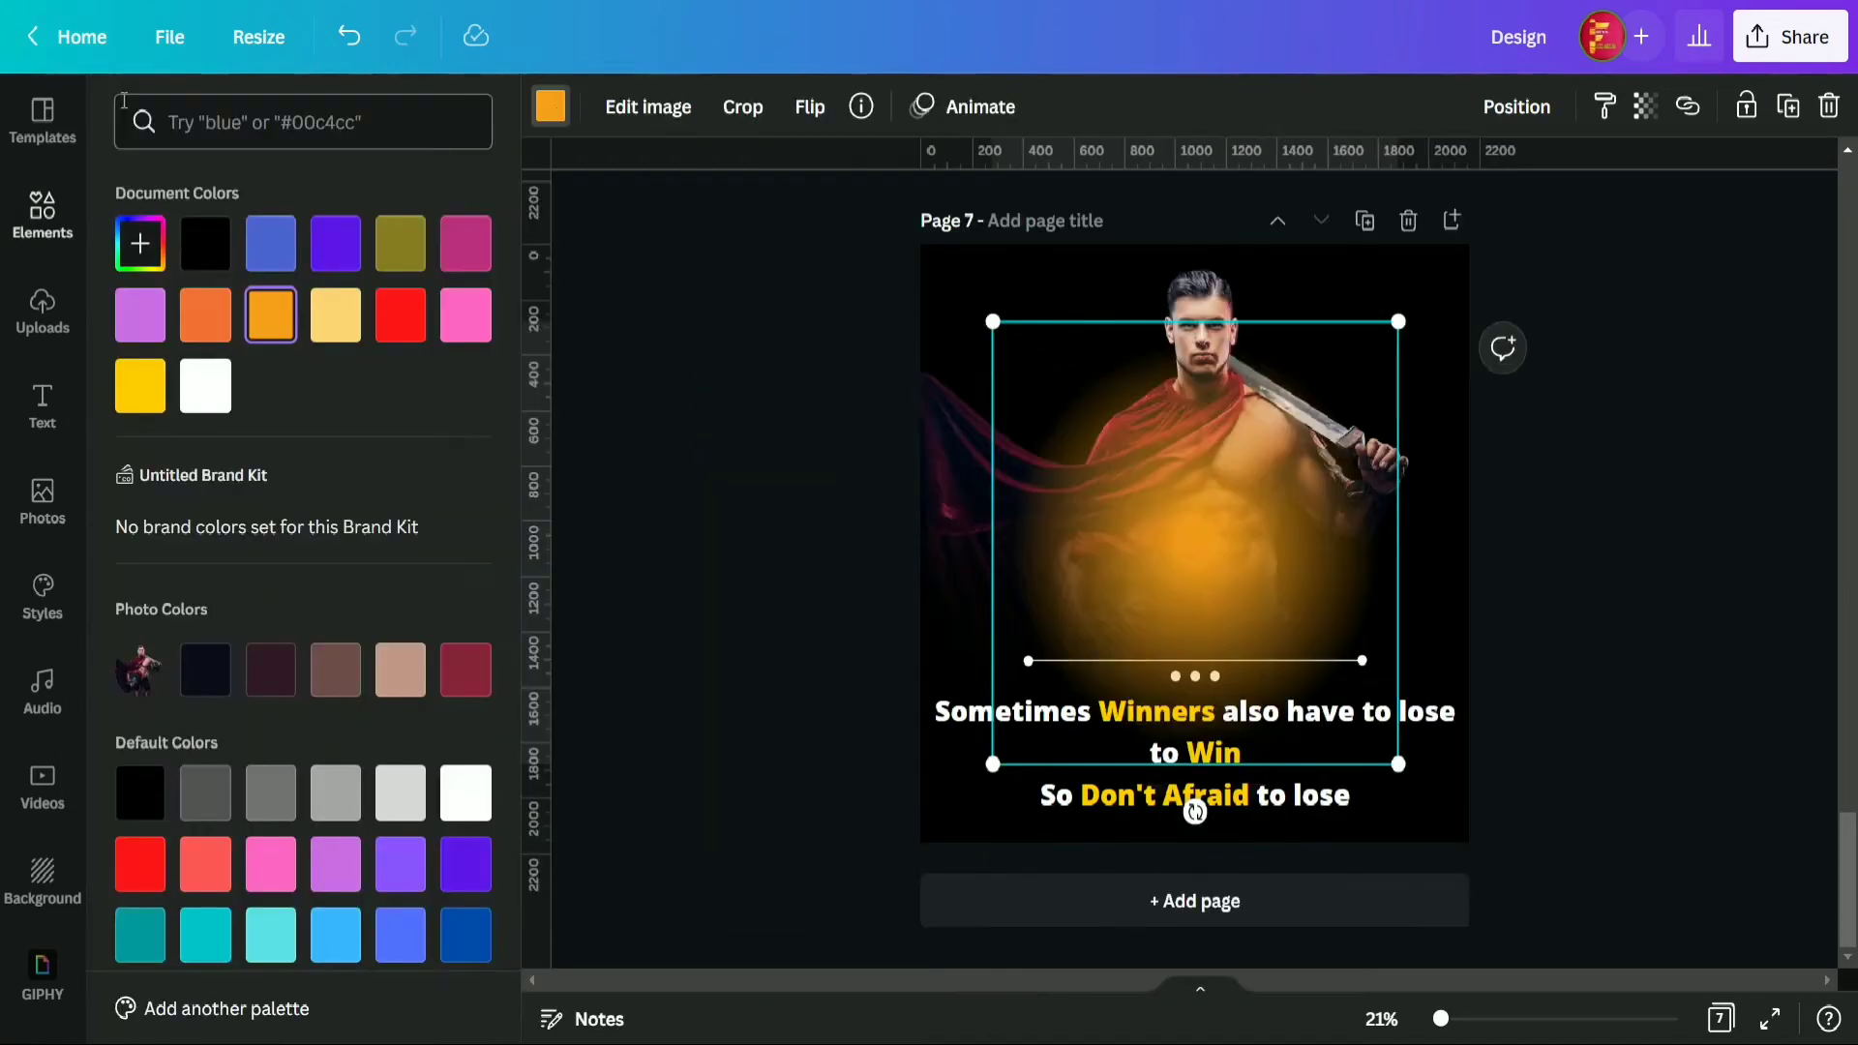
left_click(396, 336)
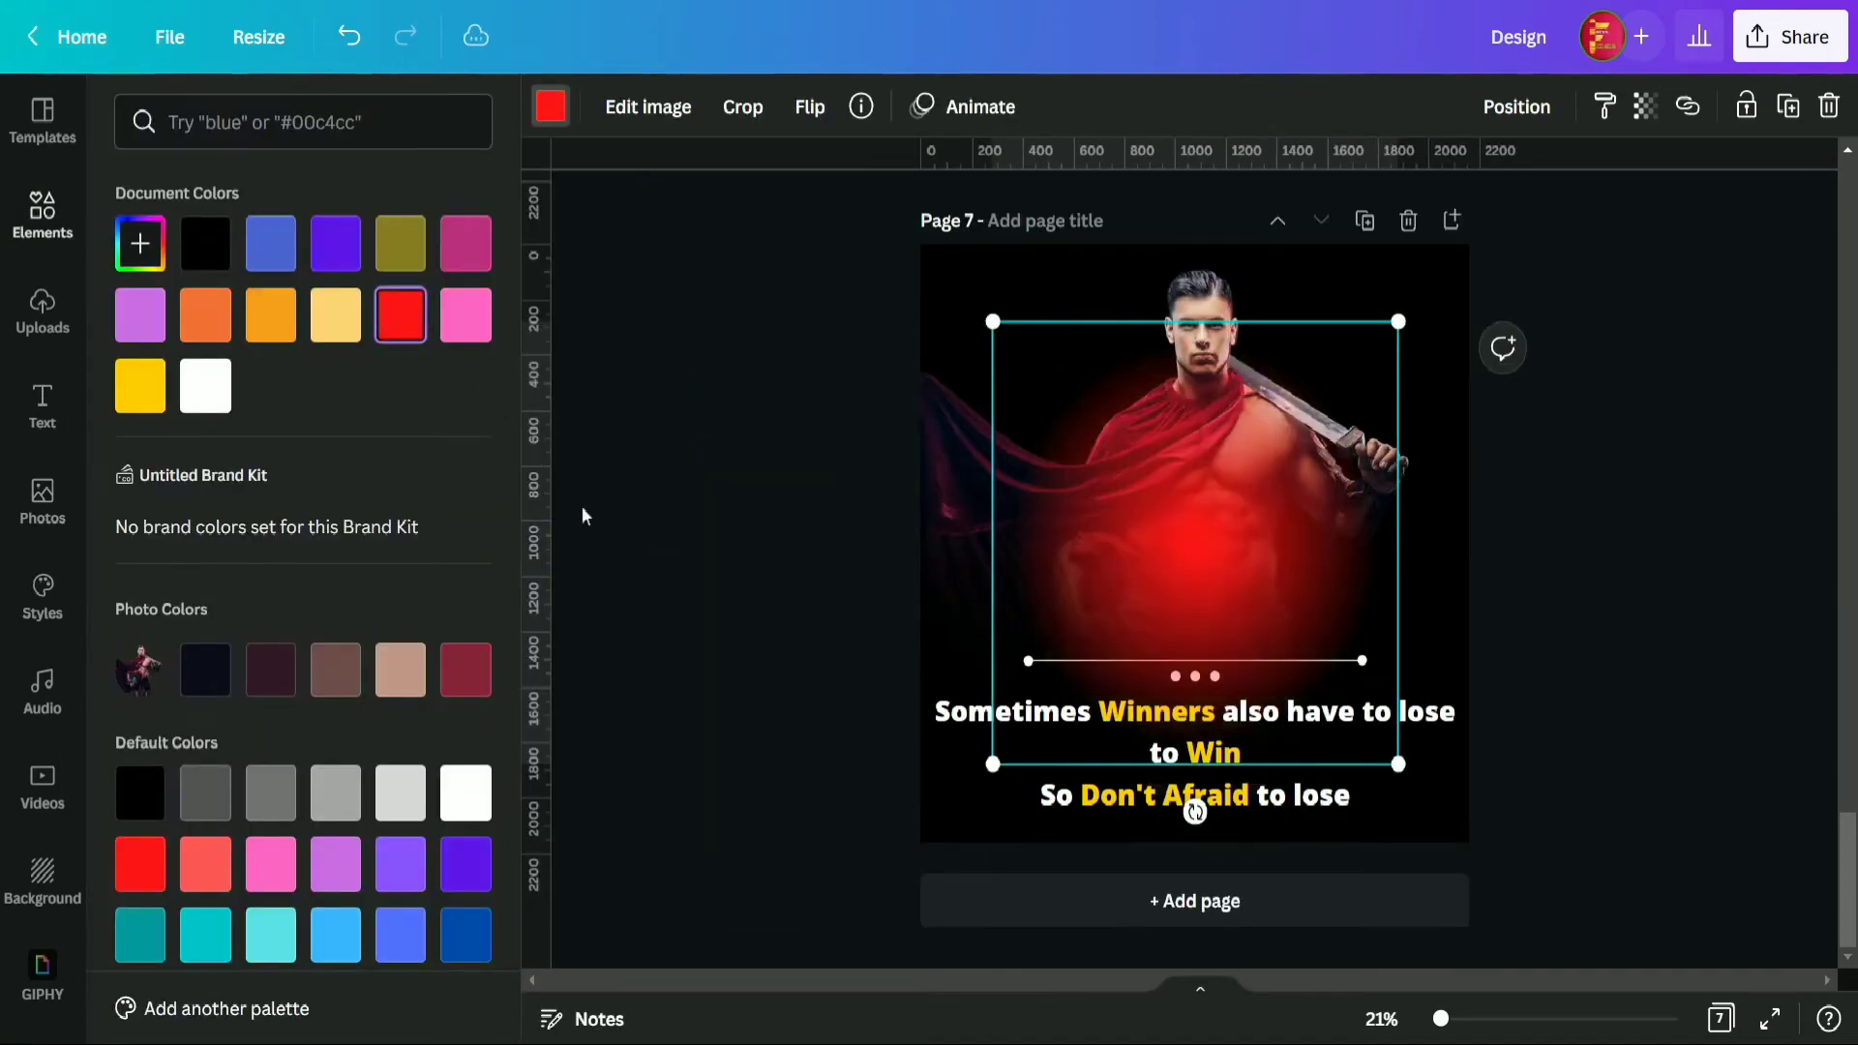
key("Escape")
- Move the red blurred circle up to the page's top edge and send it behind the warrior
left_click_drag(1013, 524, 1019, 445)
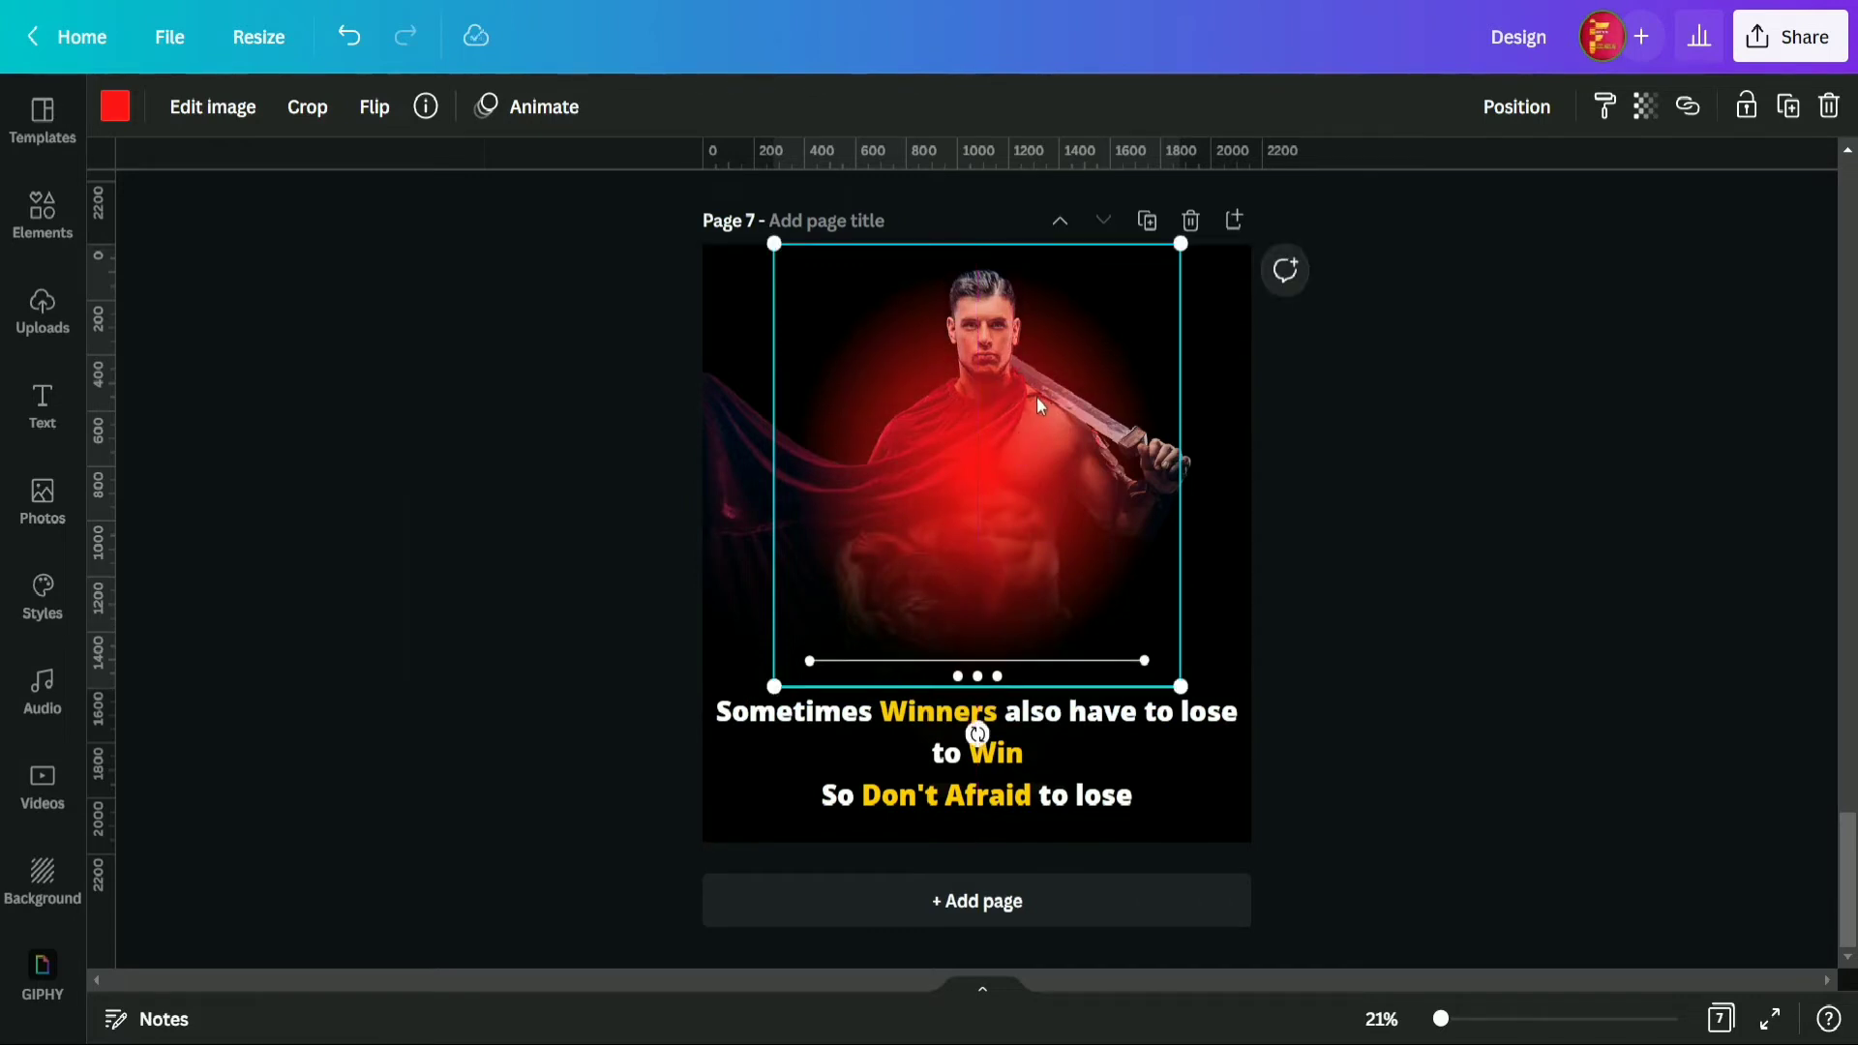
right_click(1037, 397)
left_click(1194, 701)
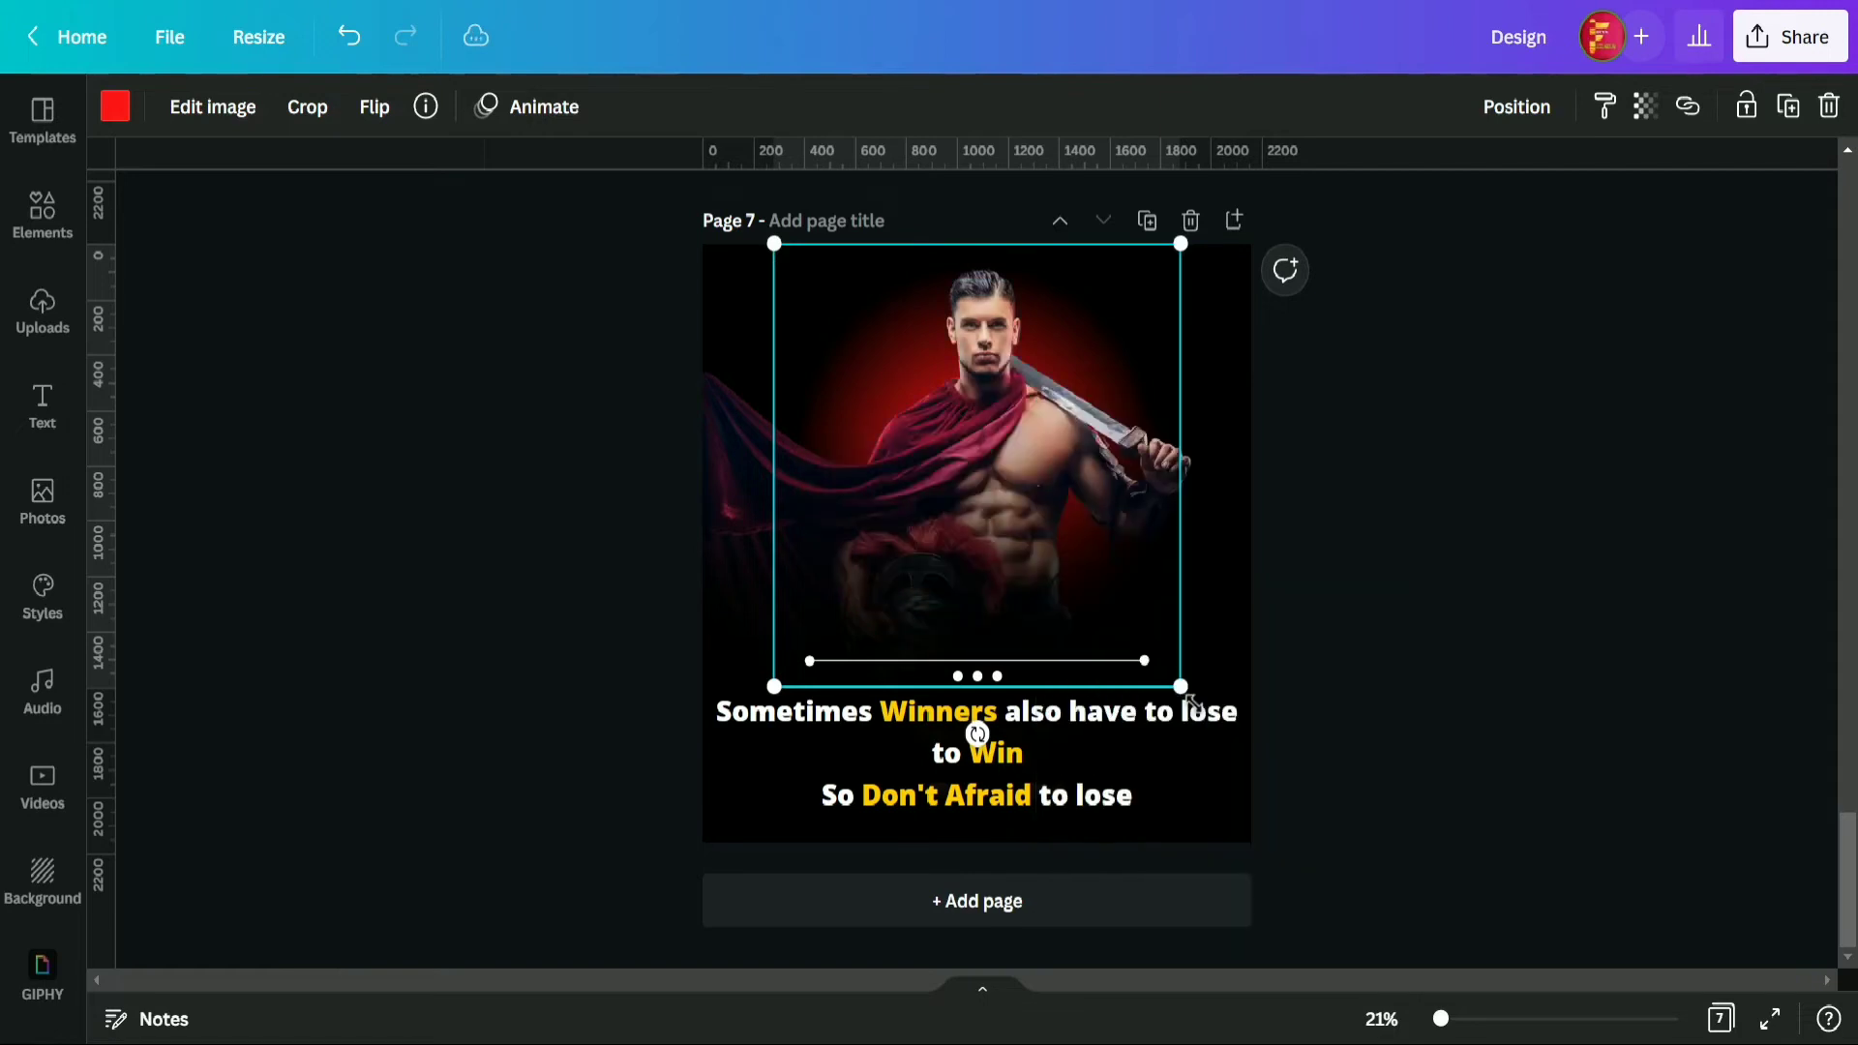
left_click(1513, 330)
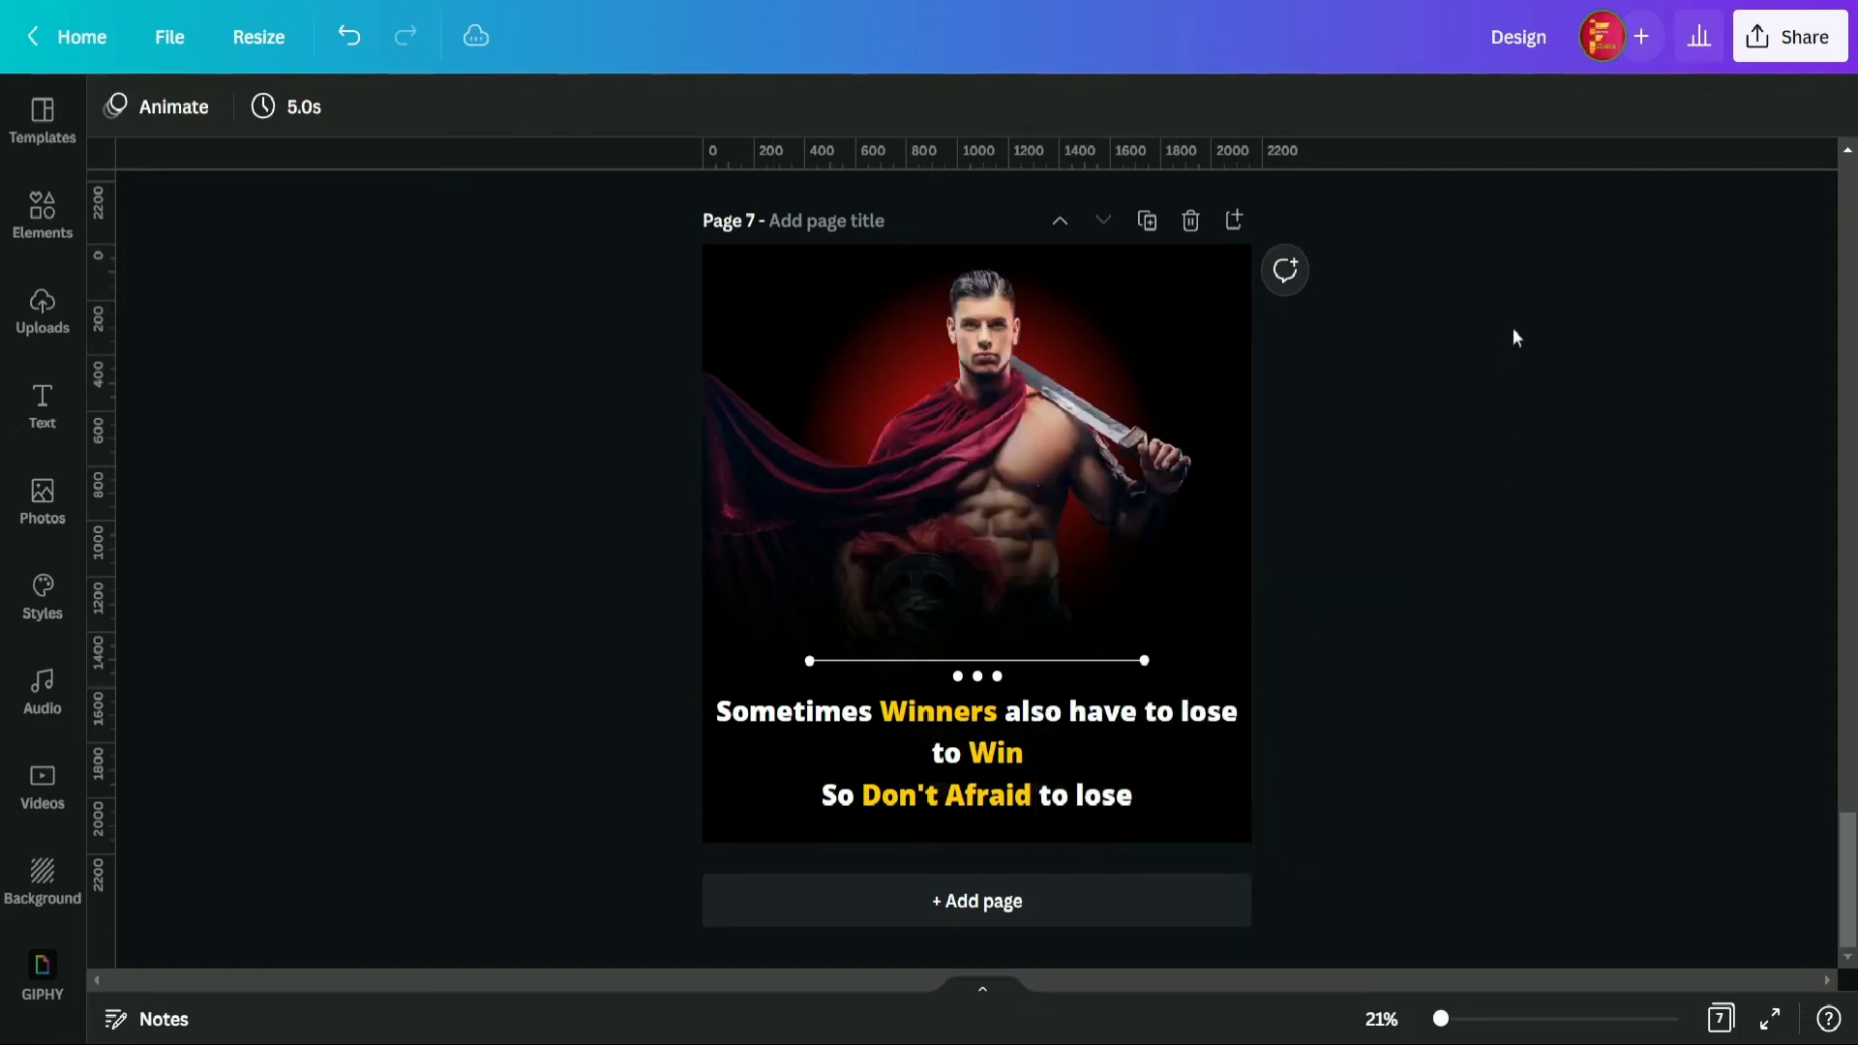
left_click(1130, 315)
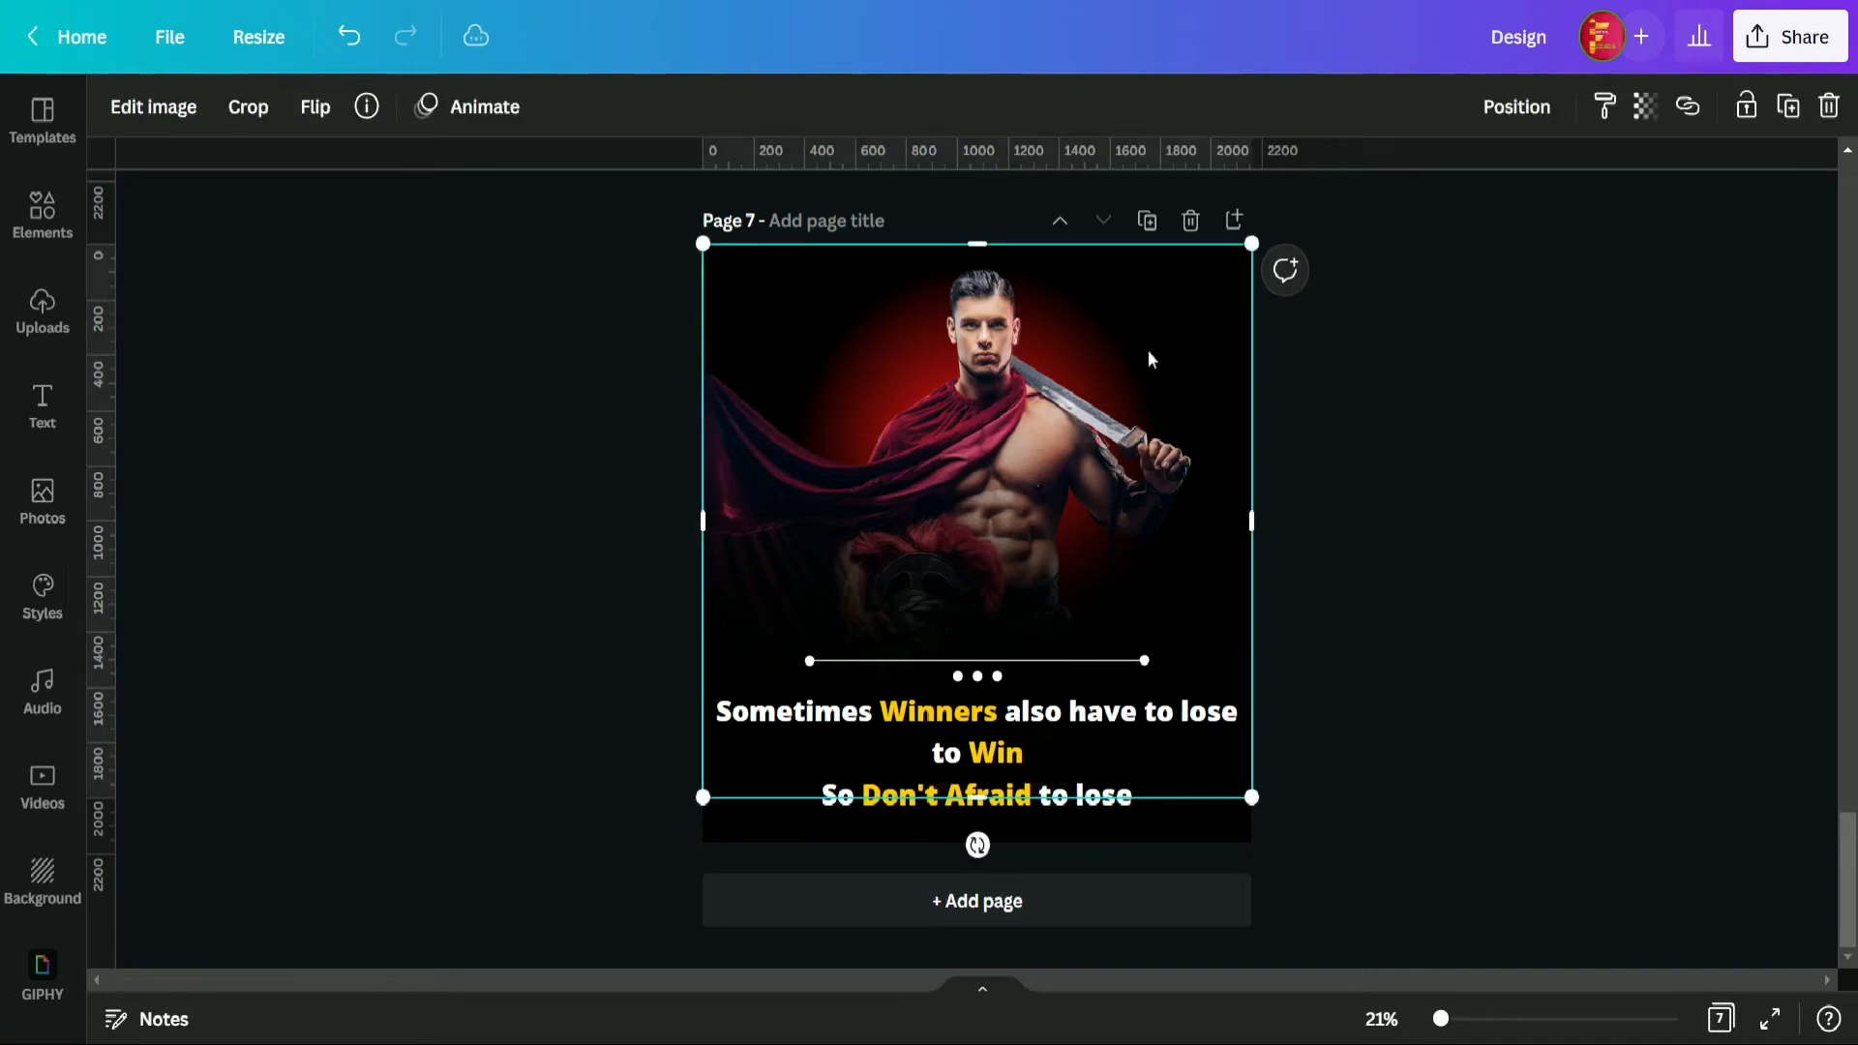
left_click(1540, 420)
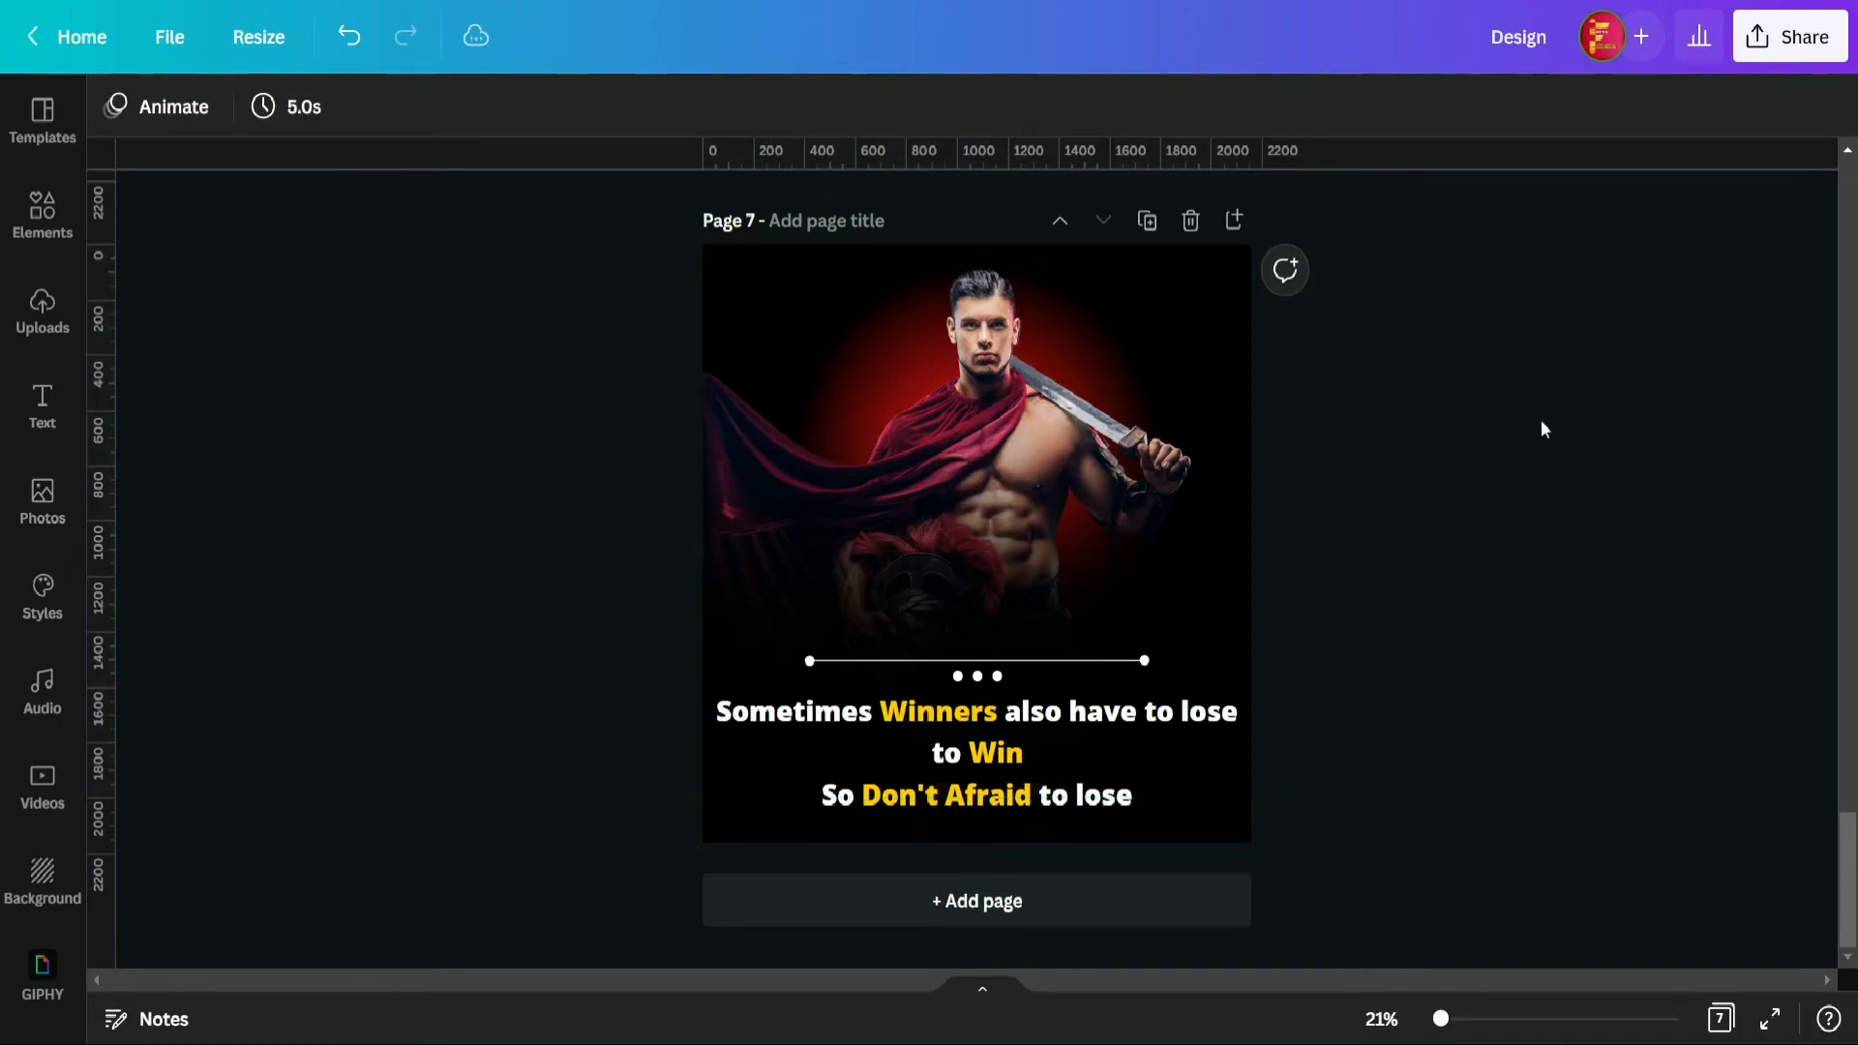
- Find "instagram icons" among the elements, add the gradient Instagram logo and place it in the poster's top-left corner
left_click(33, 248)
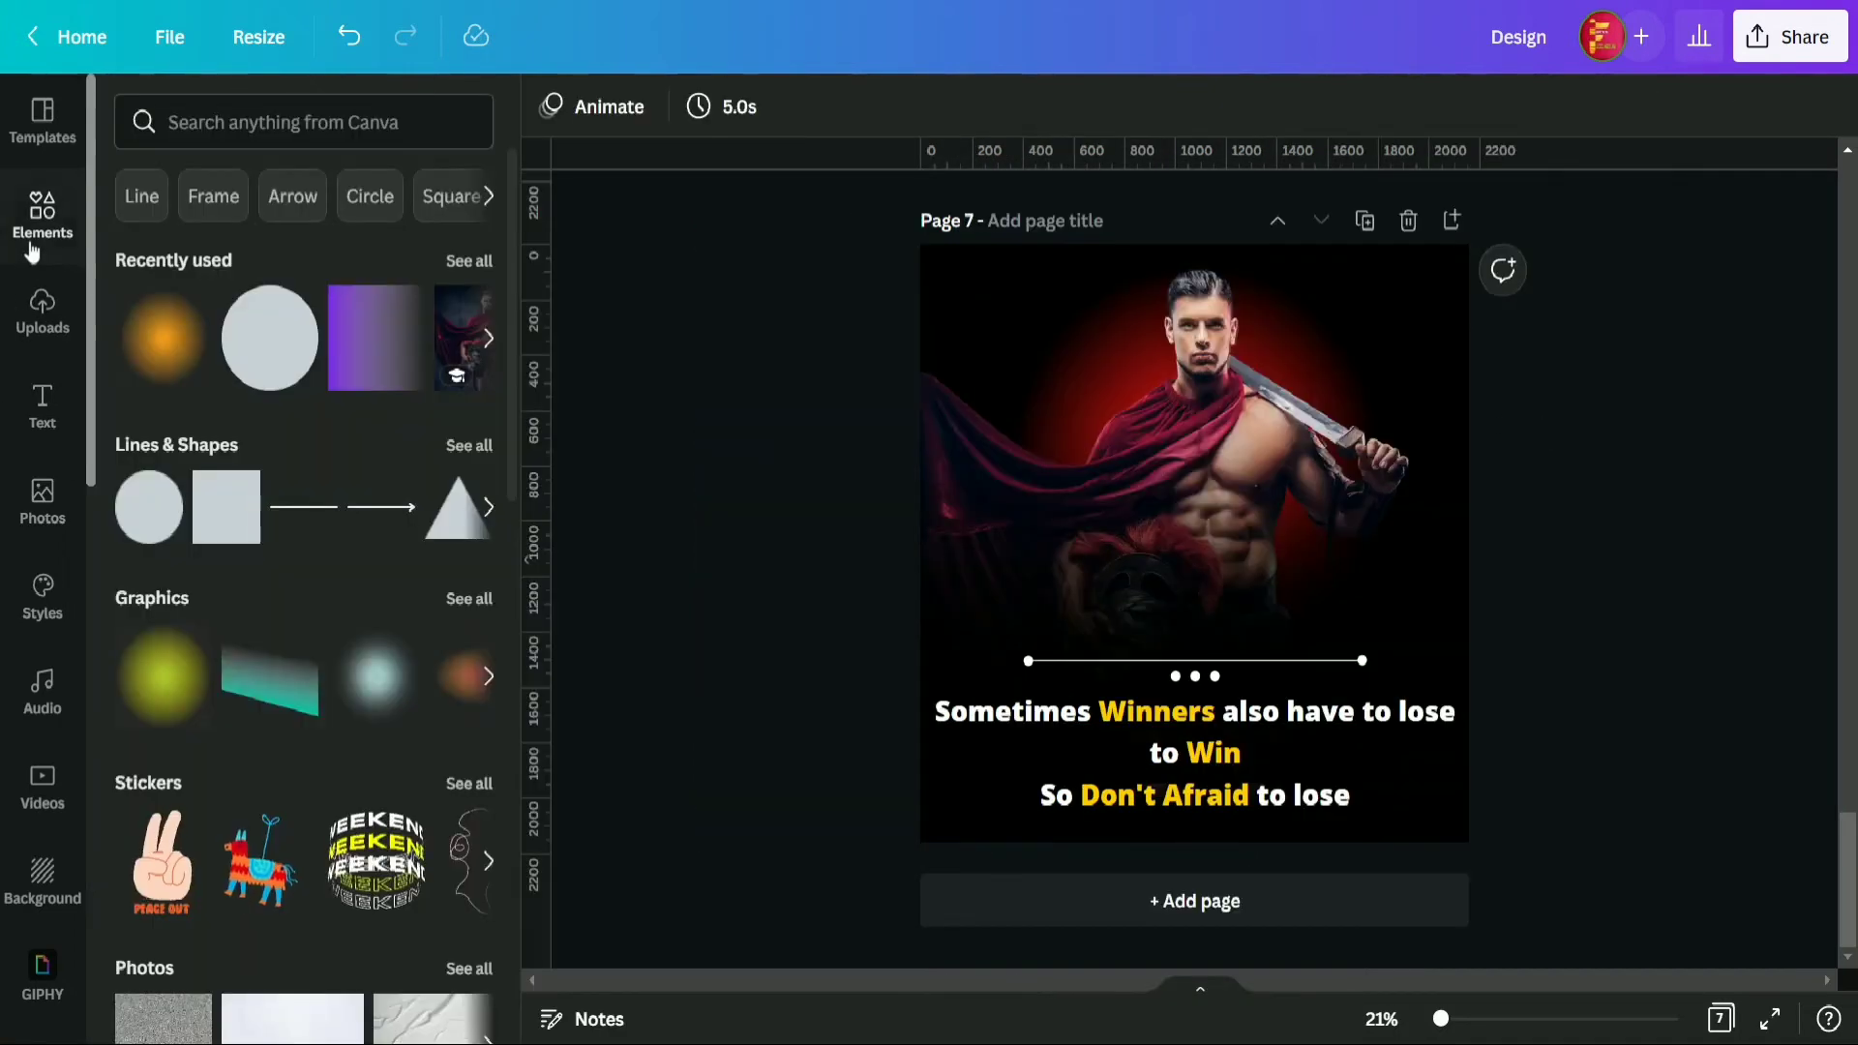
left_click(246, 131)
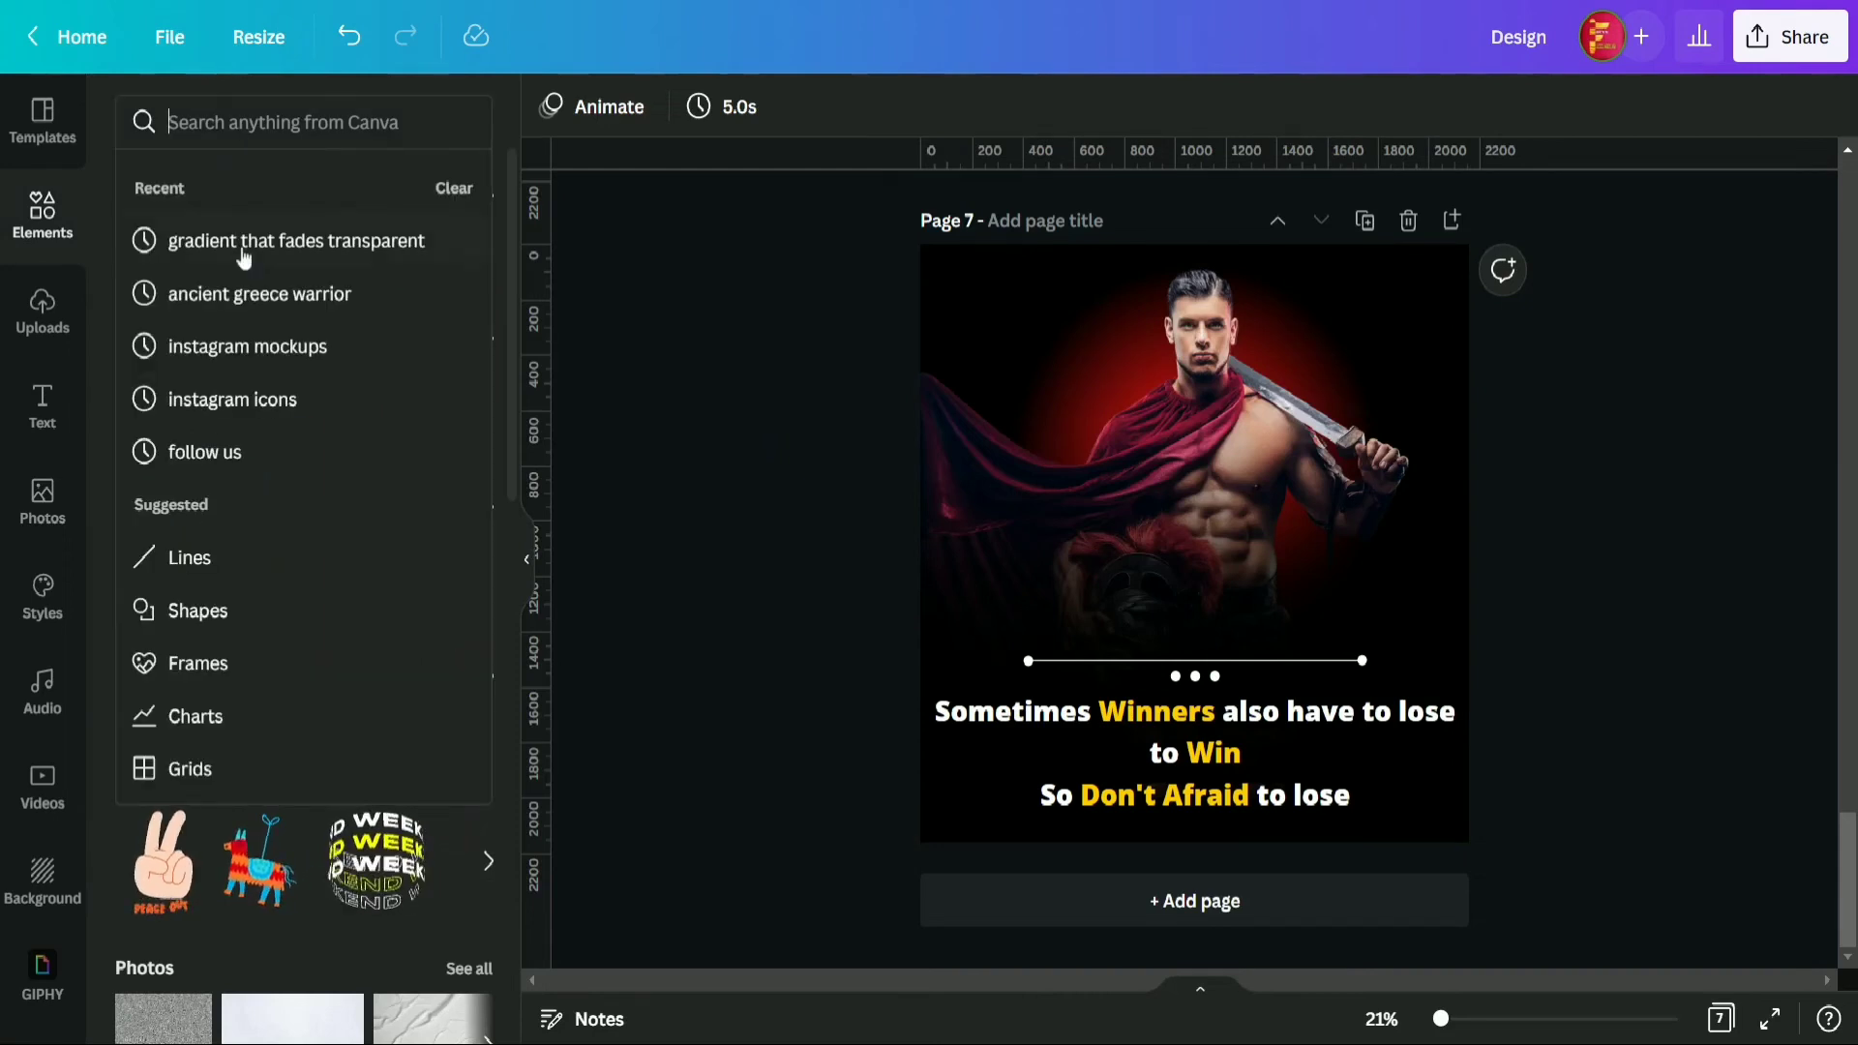
left_click(238, 399)
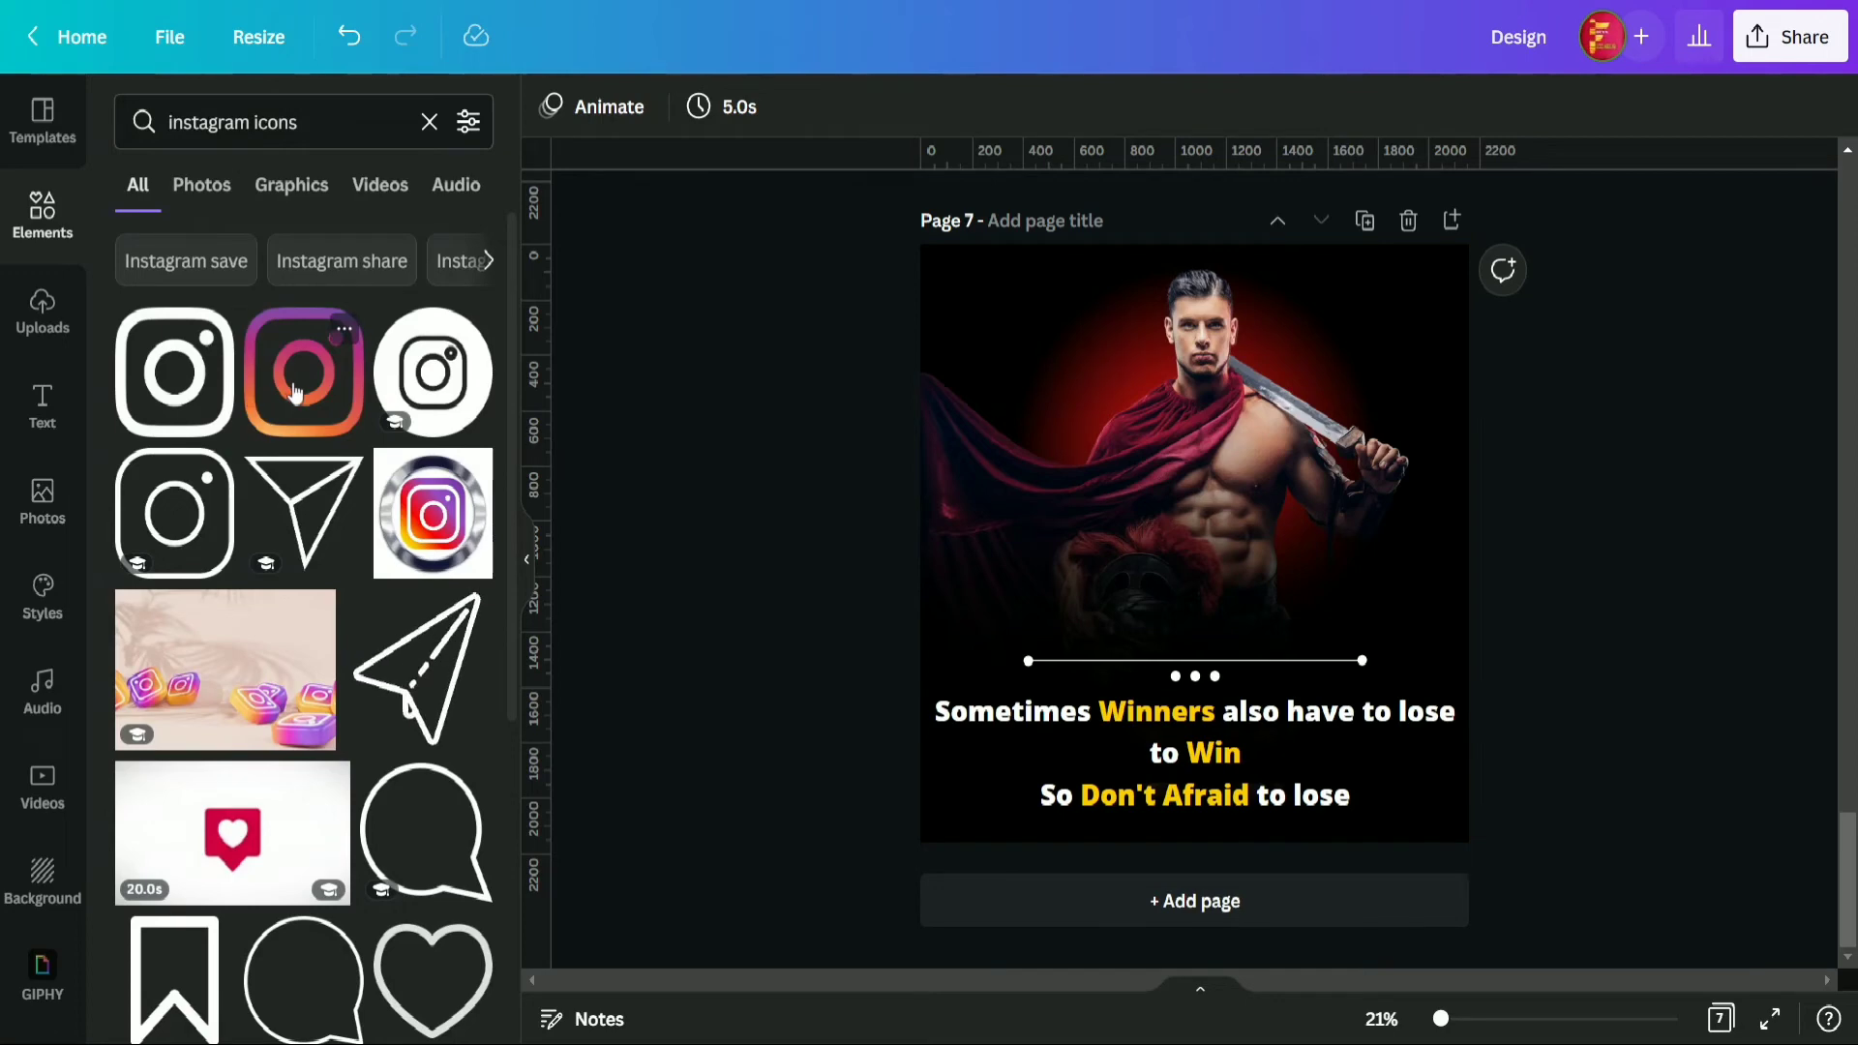
left_click(256, 402)
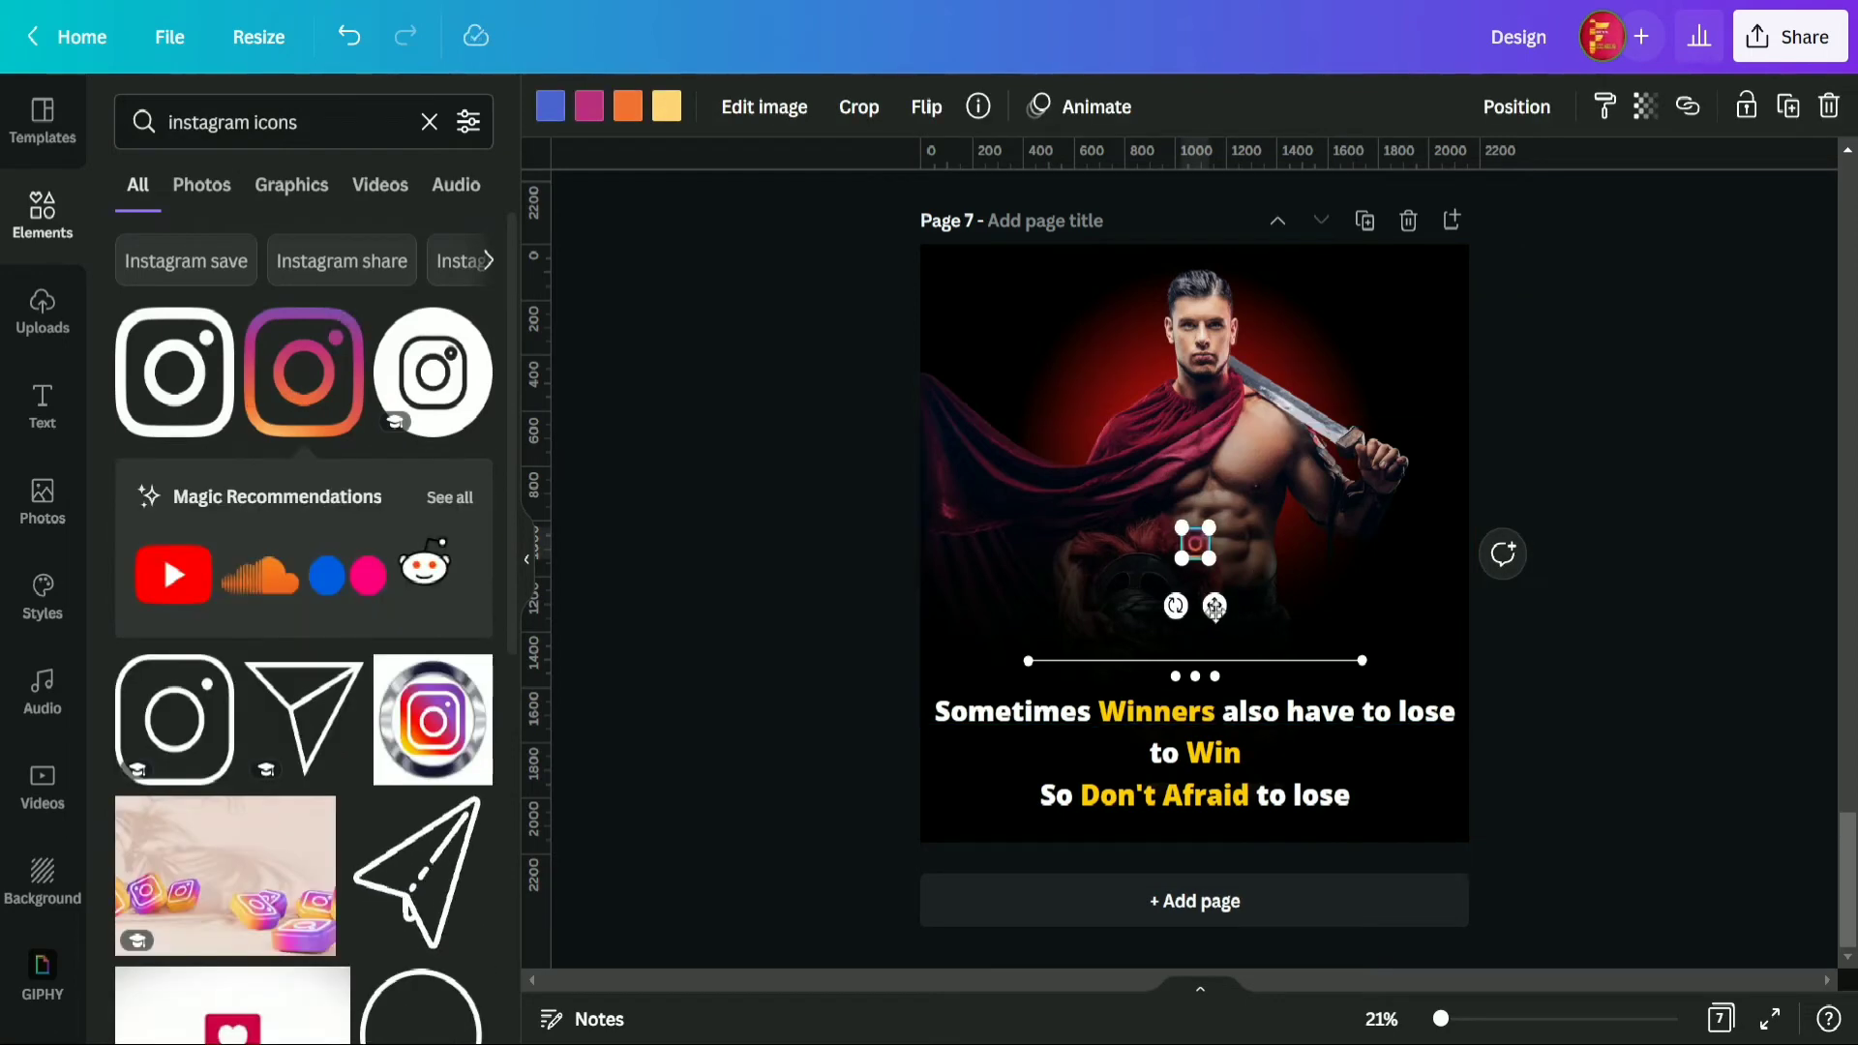
left_click_drag(1216, 610, 978, 338)
left_click(41, 405)
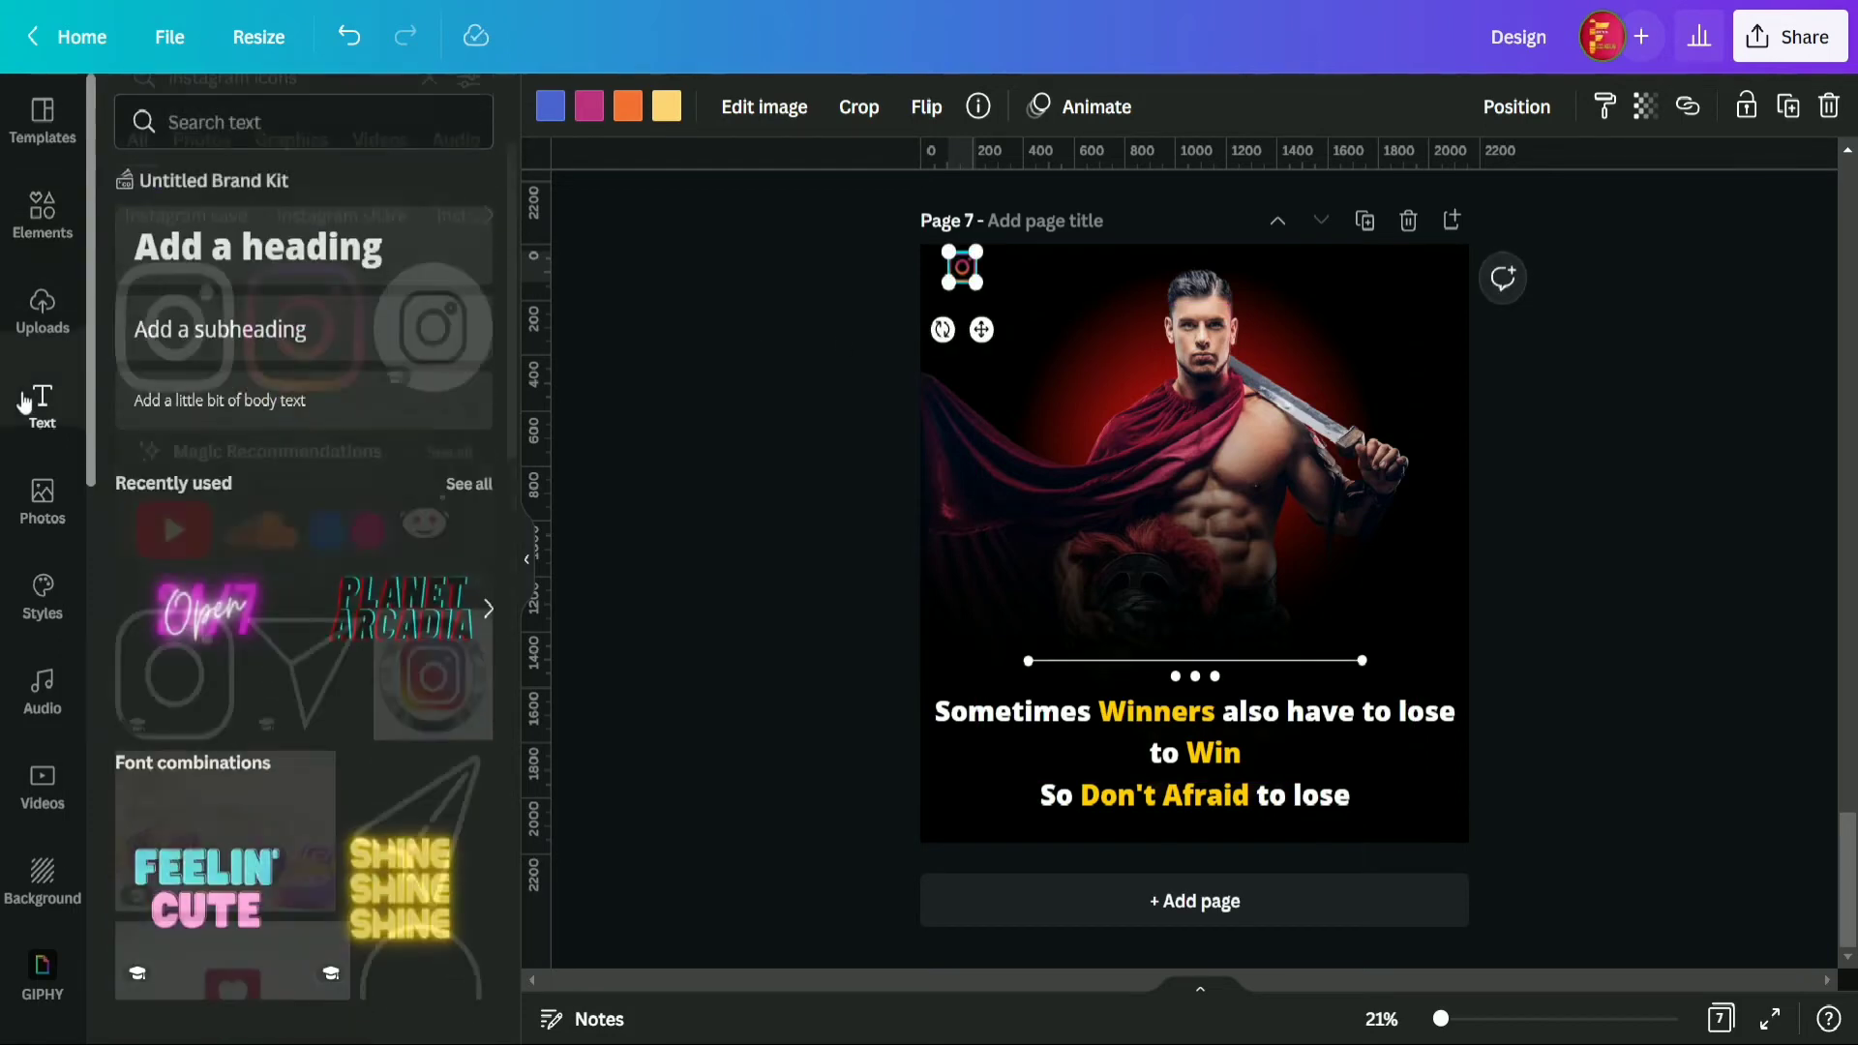
left_click(308, 330)
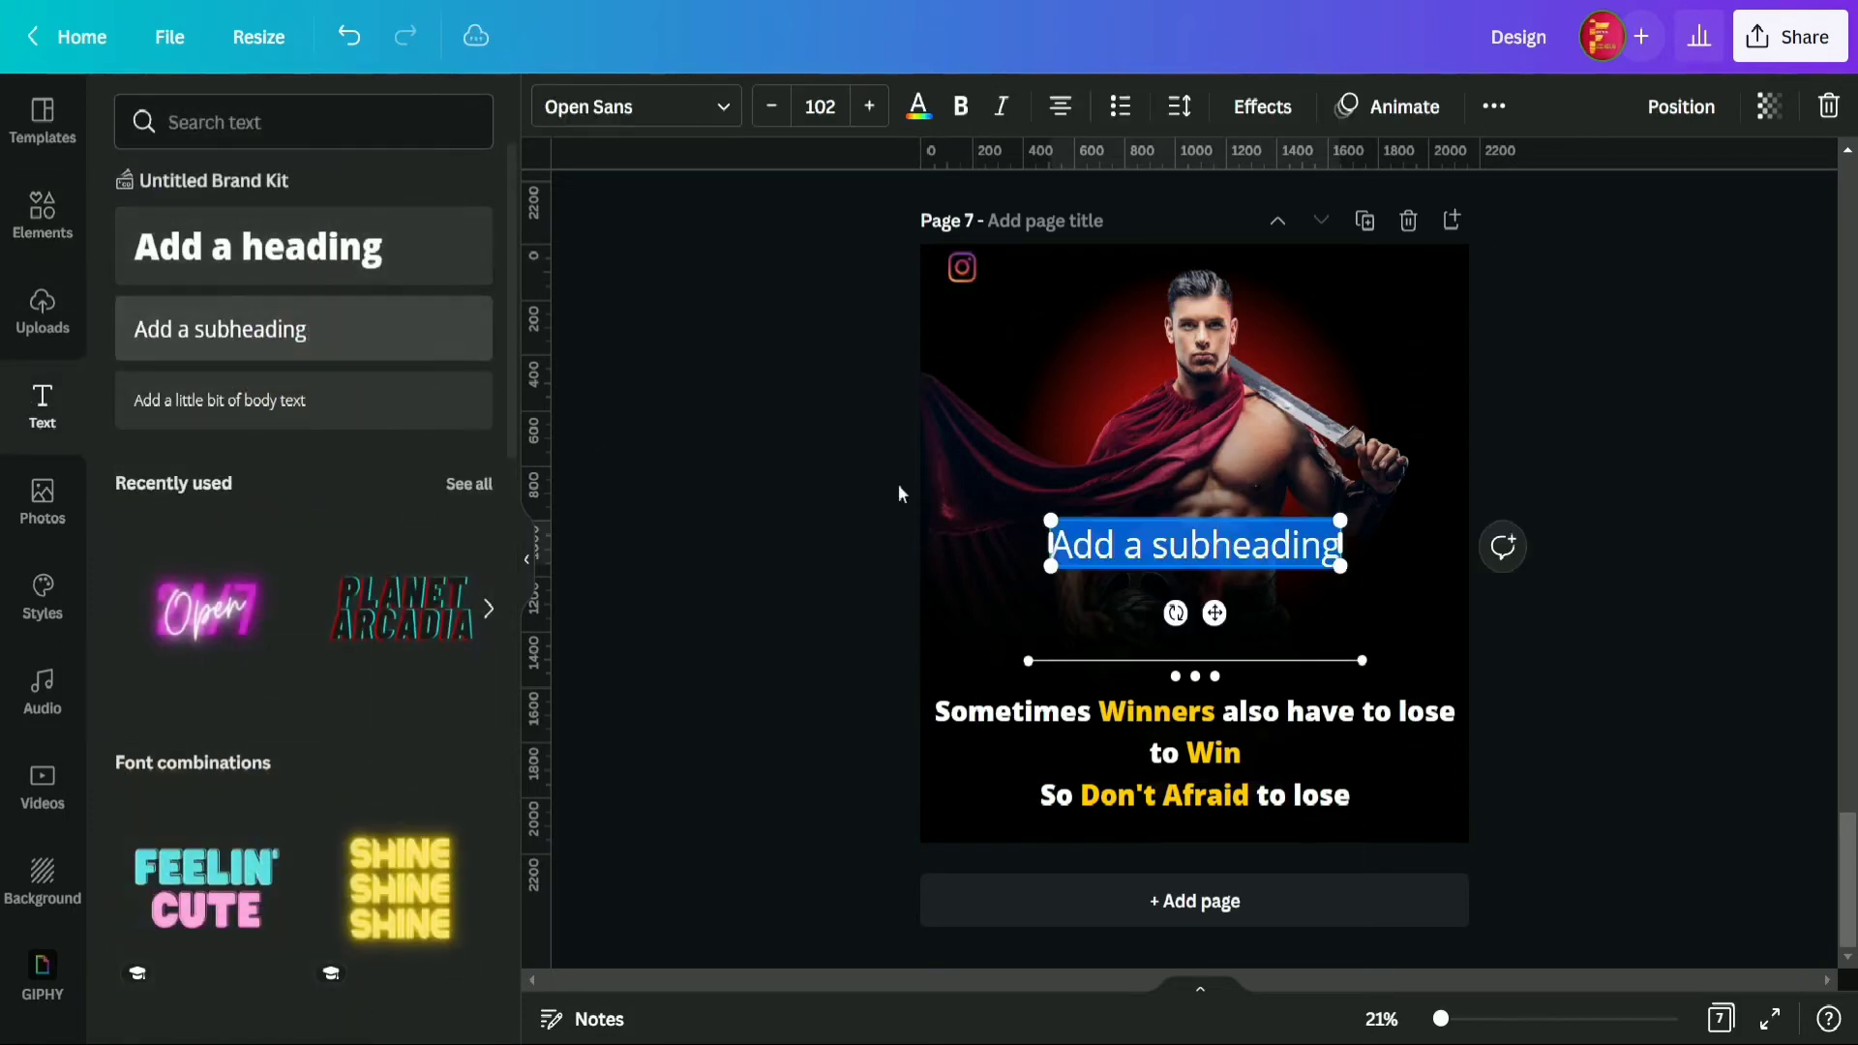
type("@")
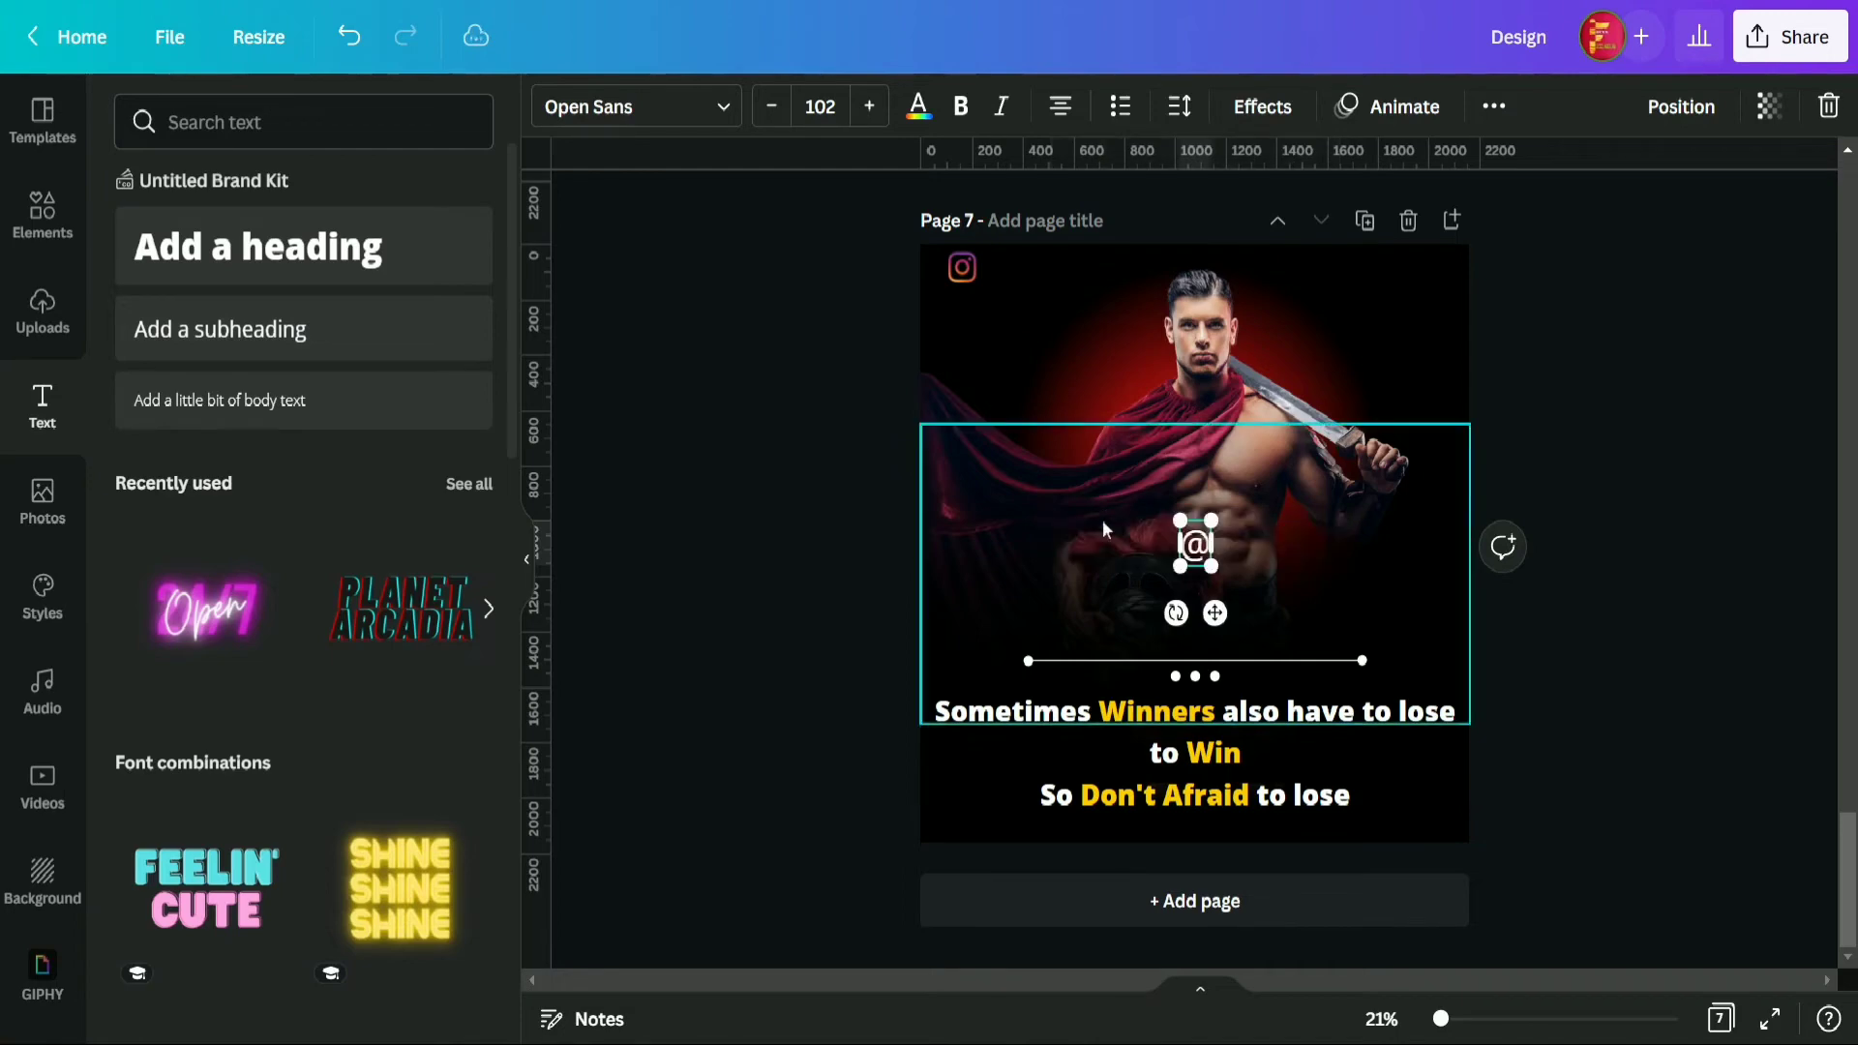
type("in")
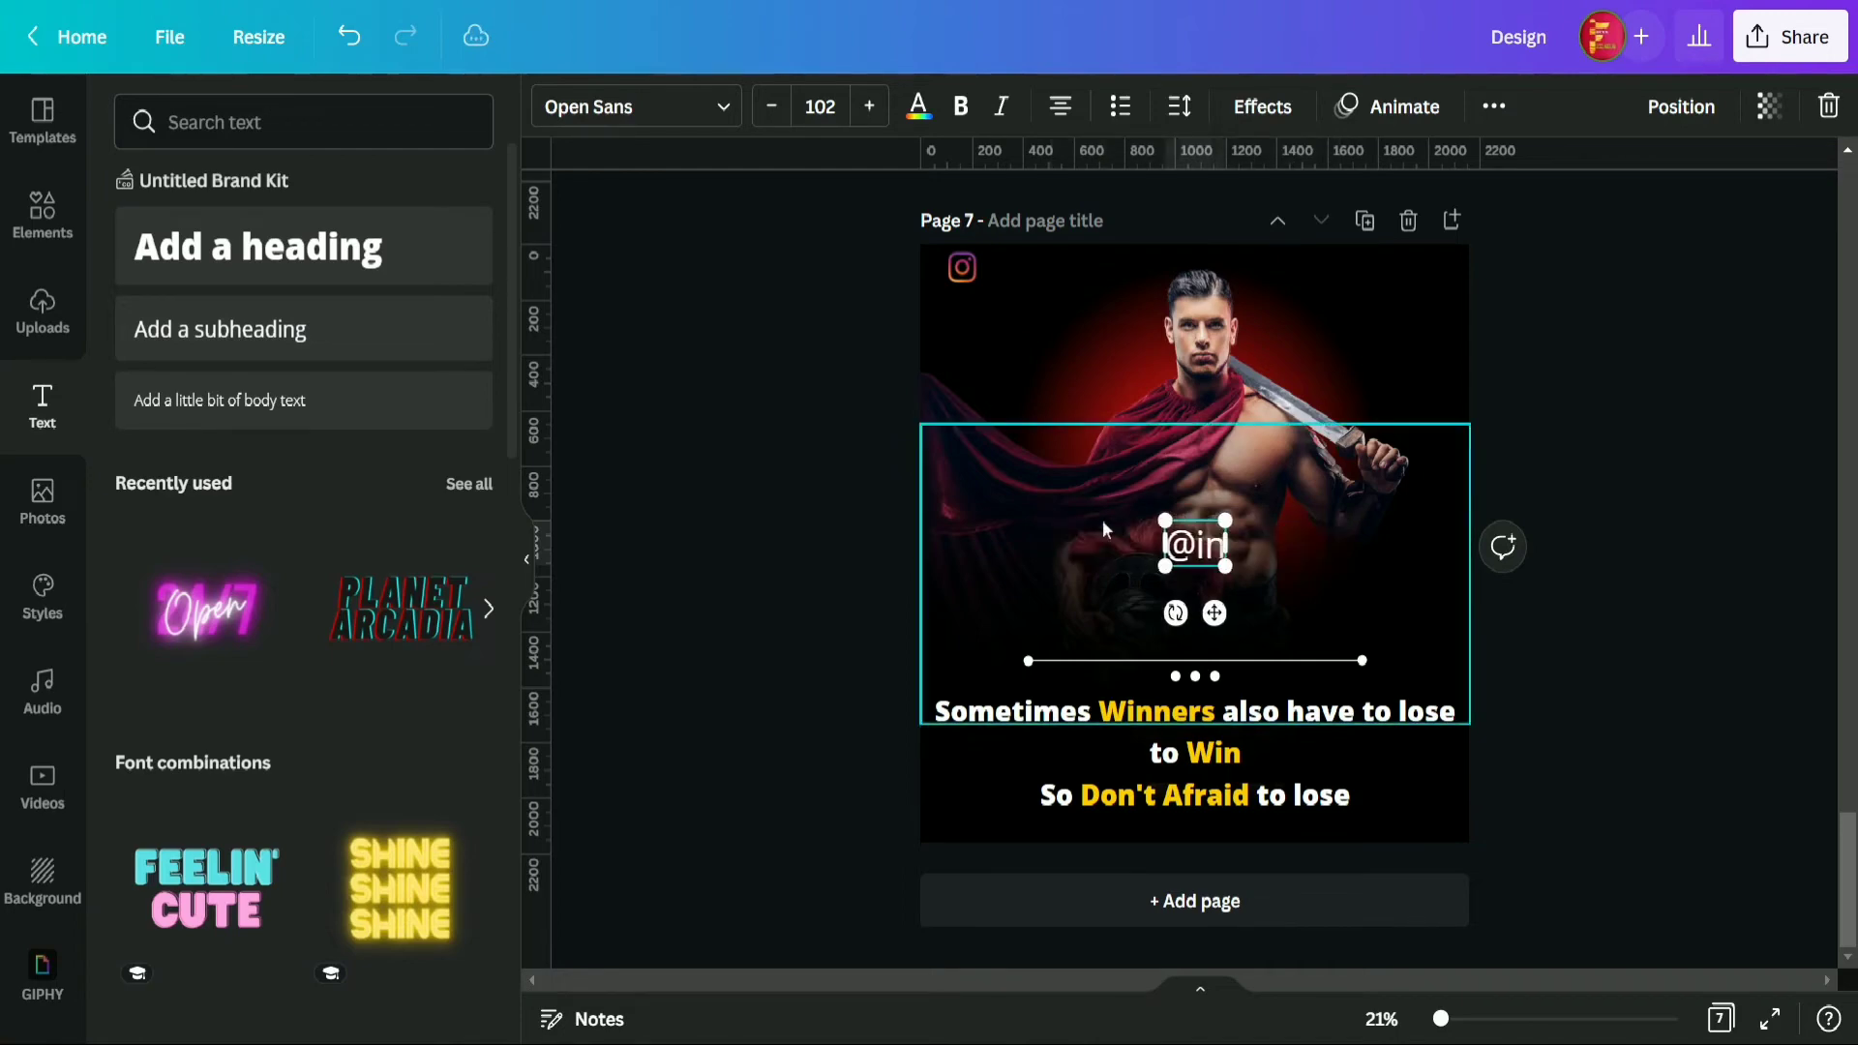
type("sta")
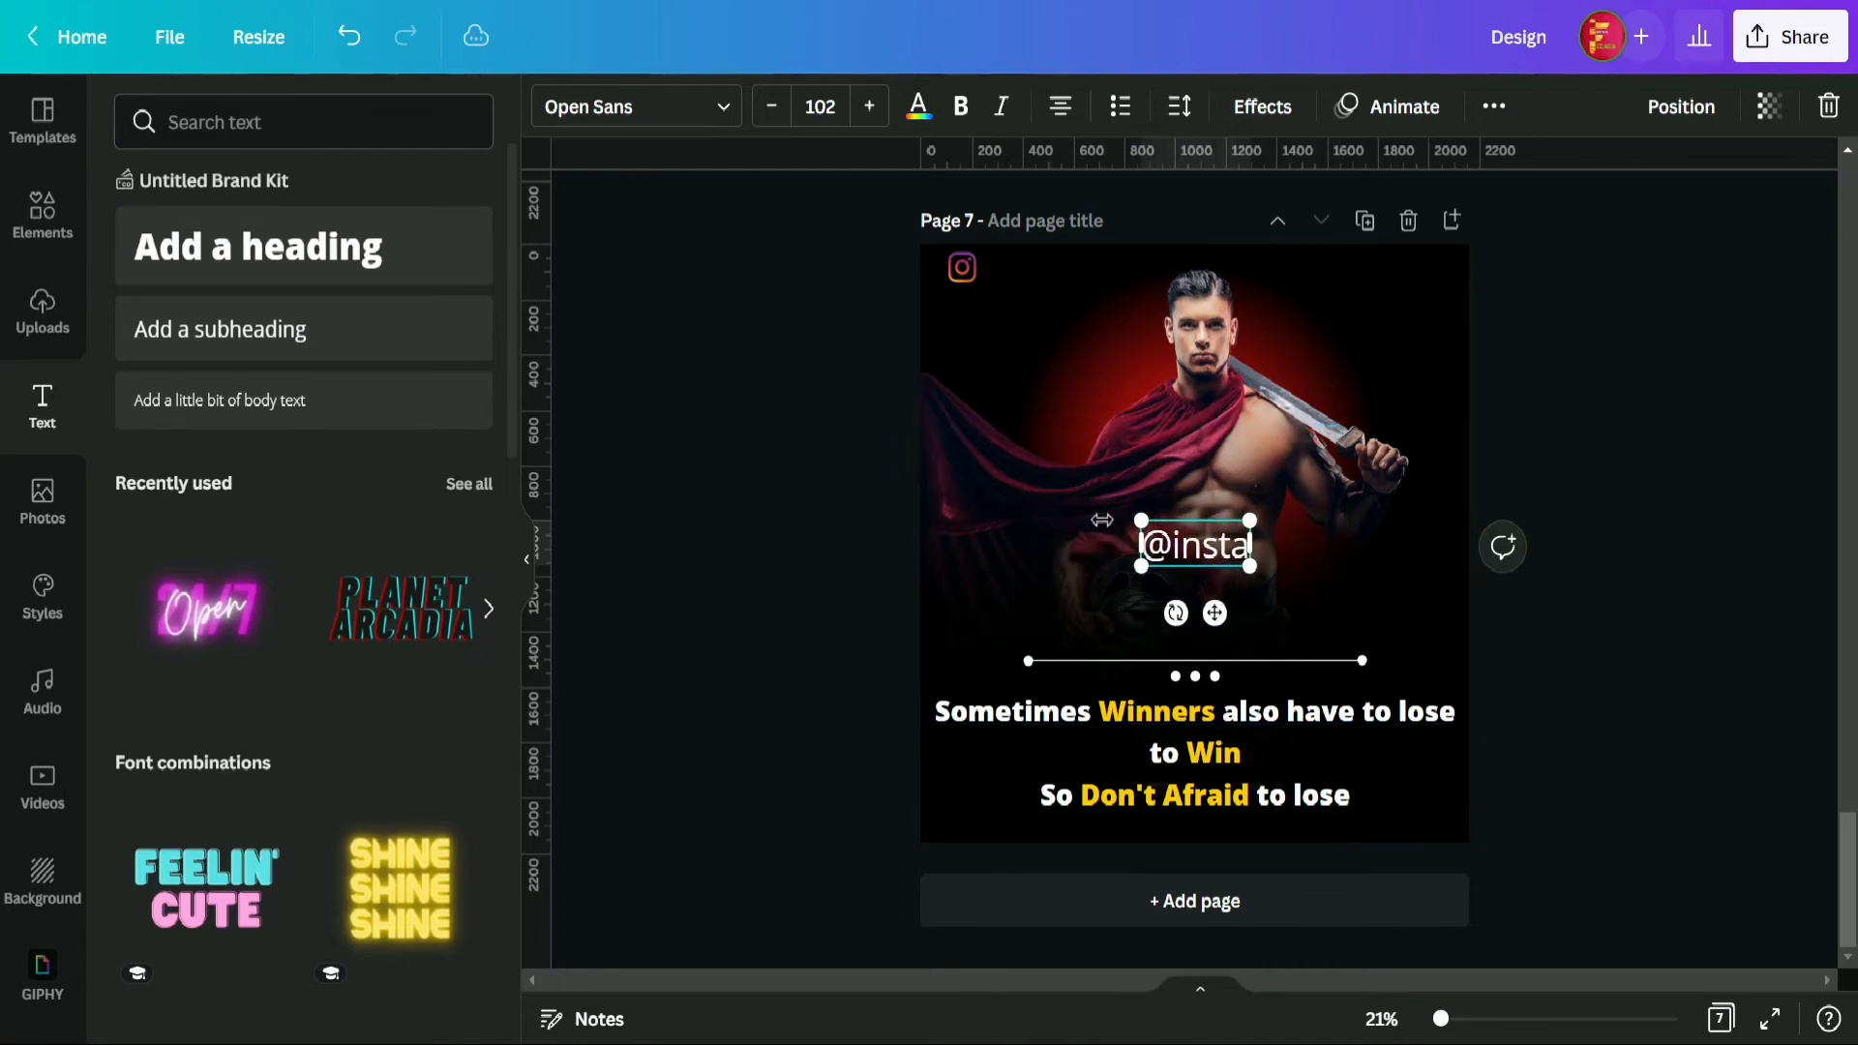
type("_us")
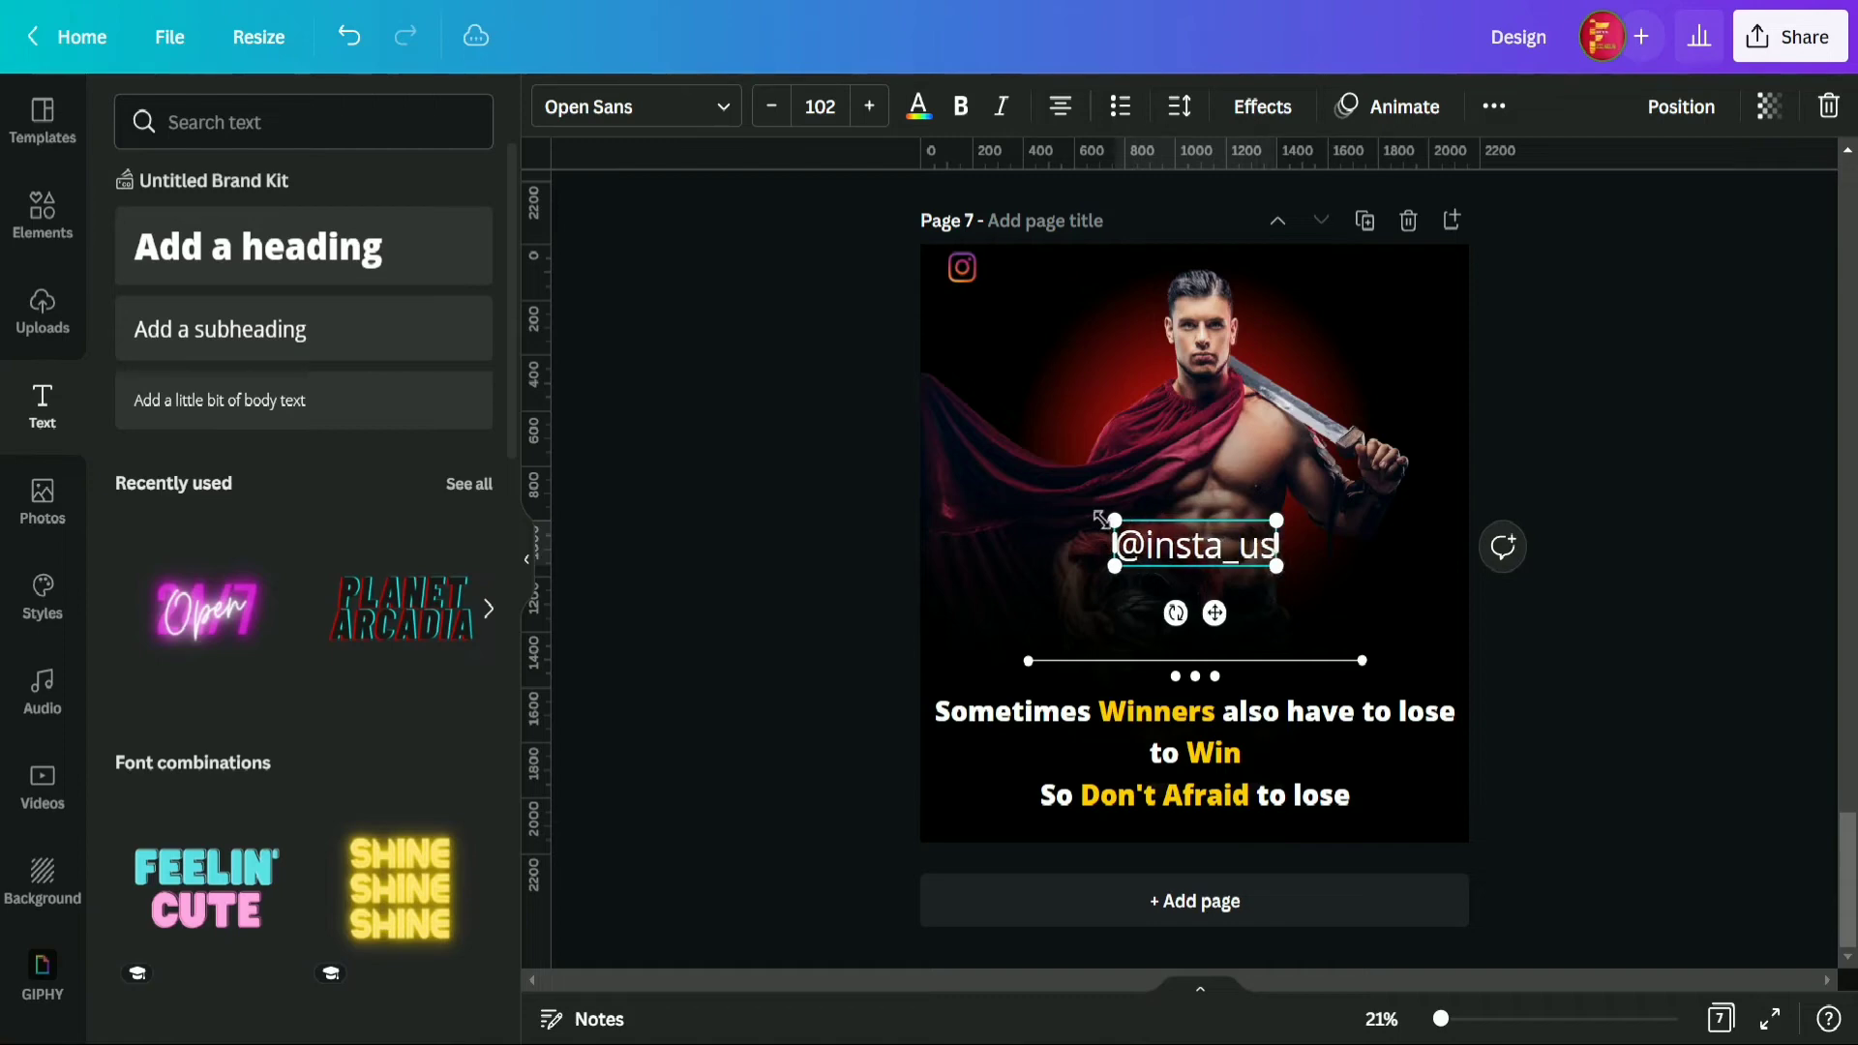
type("ername")
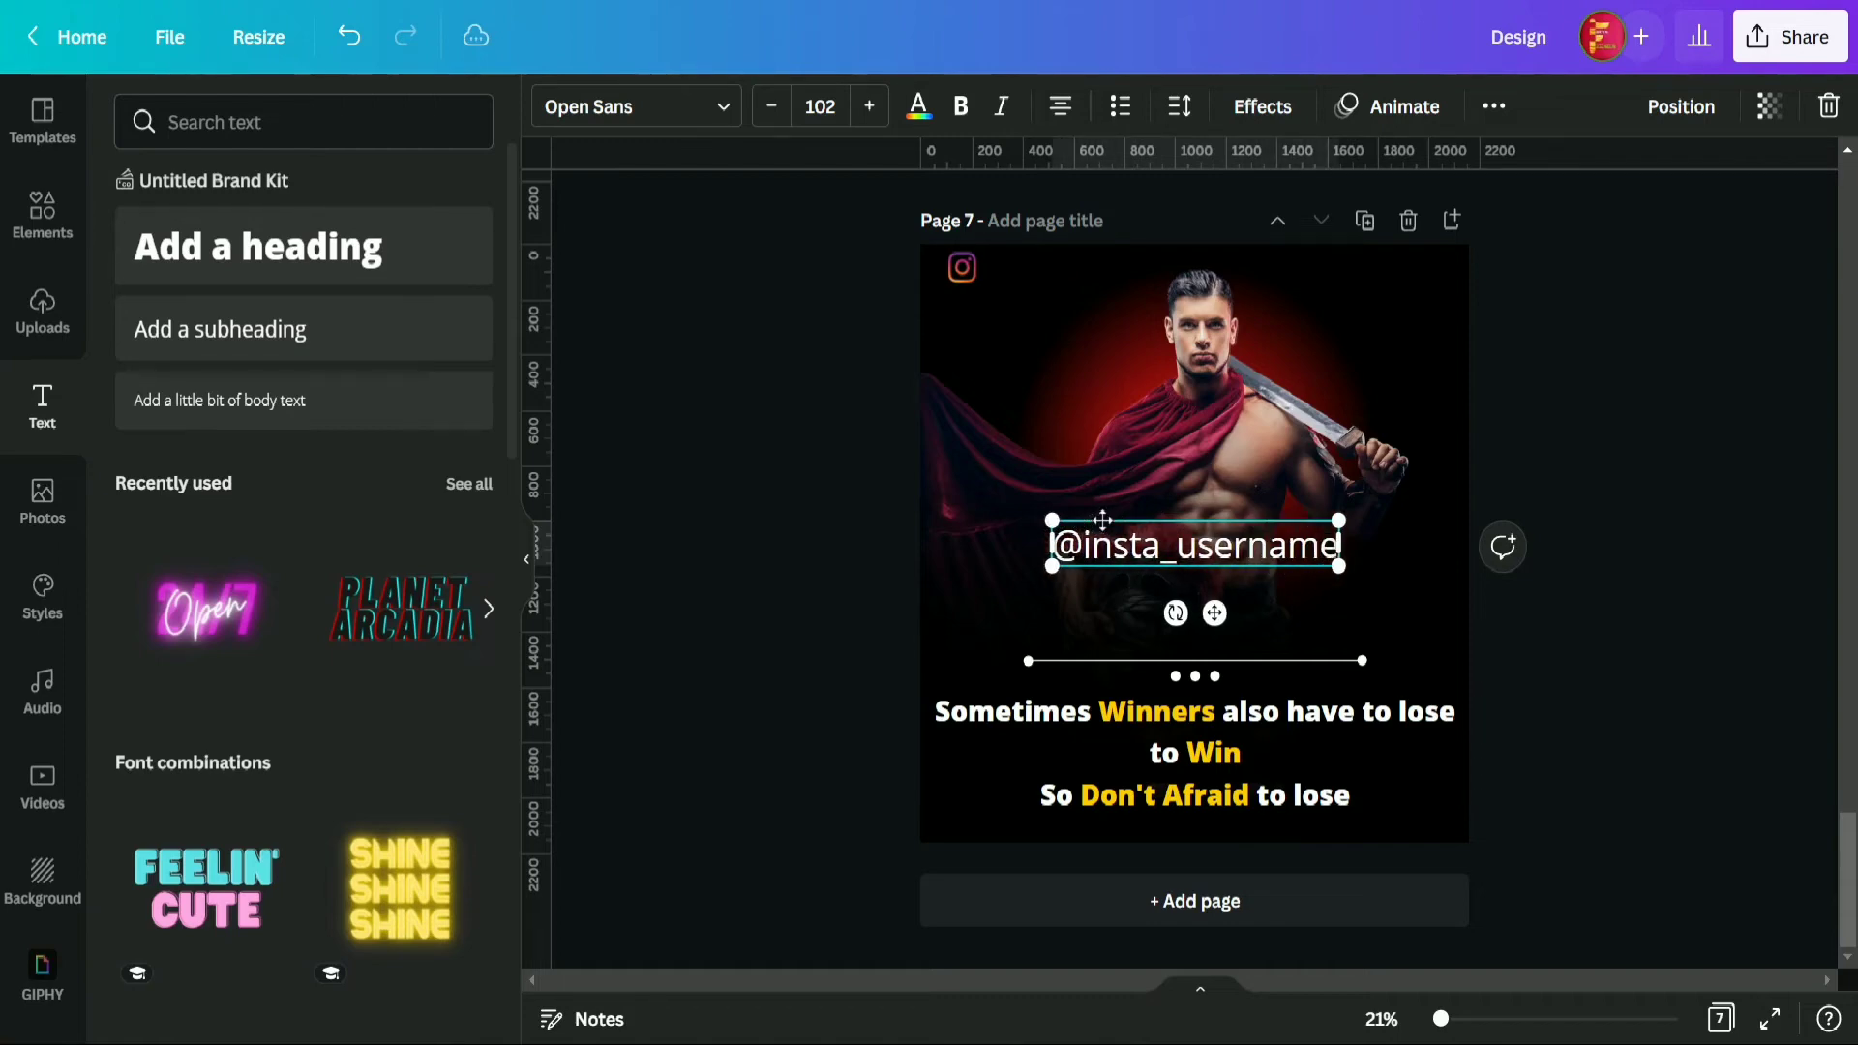
left_click(804, 570)
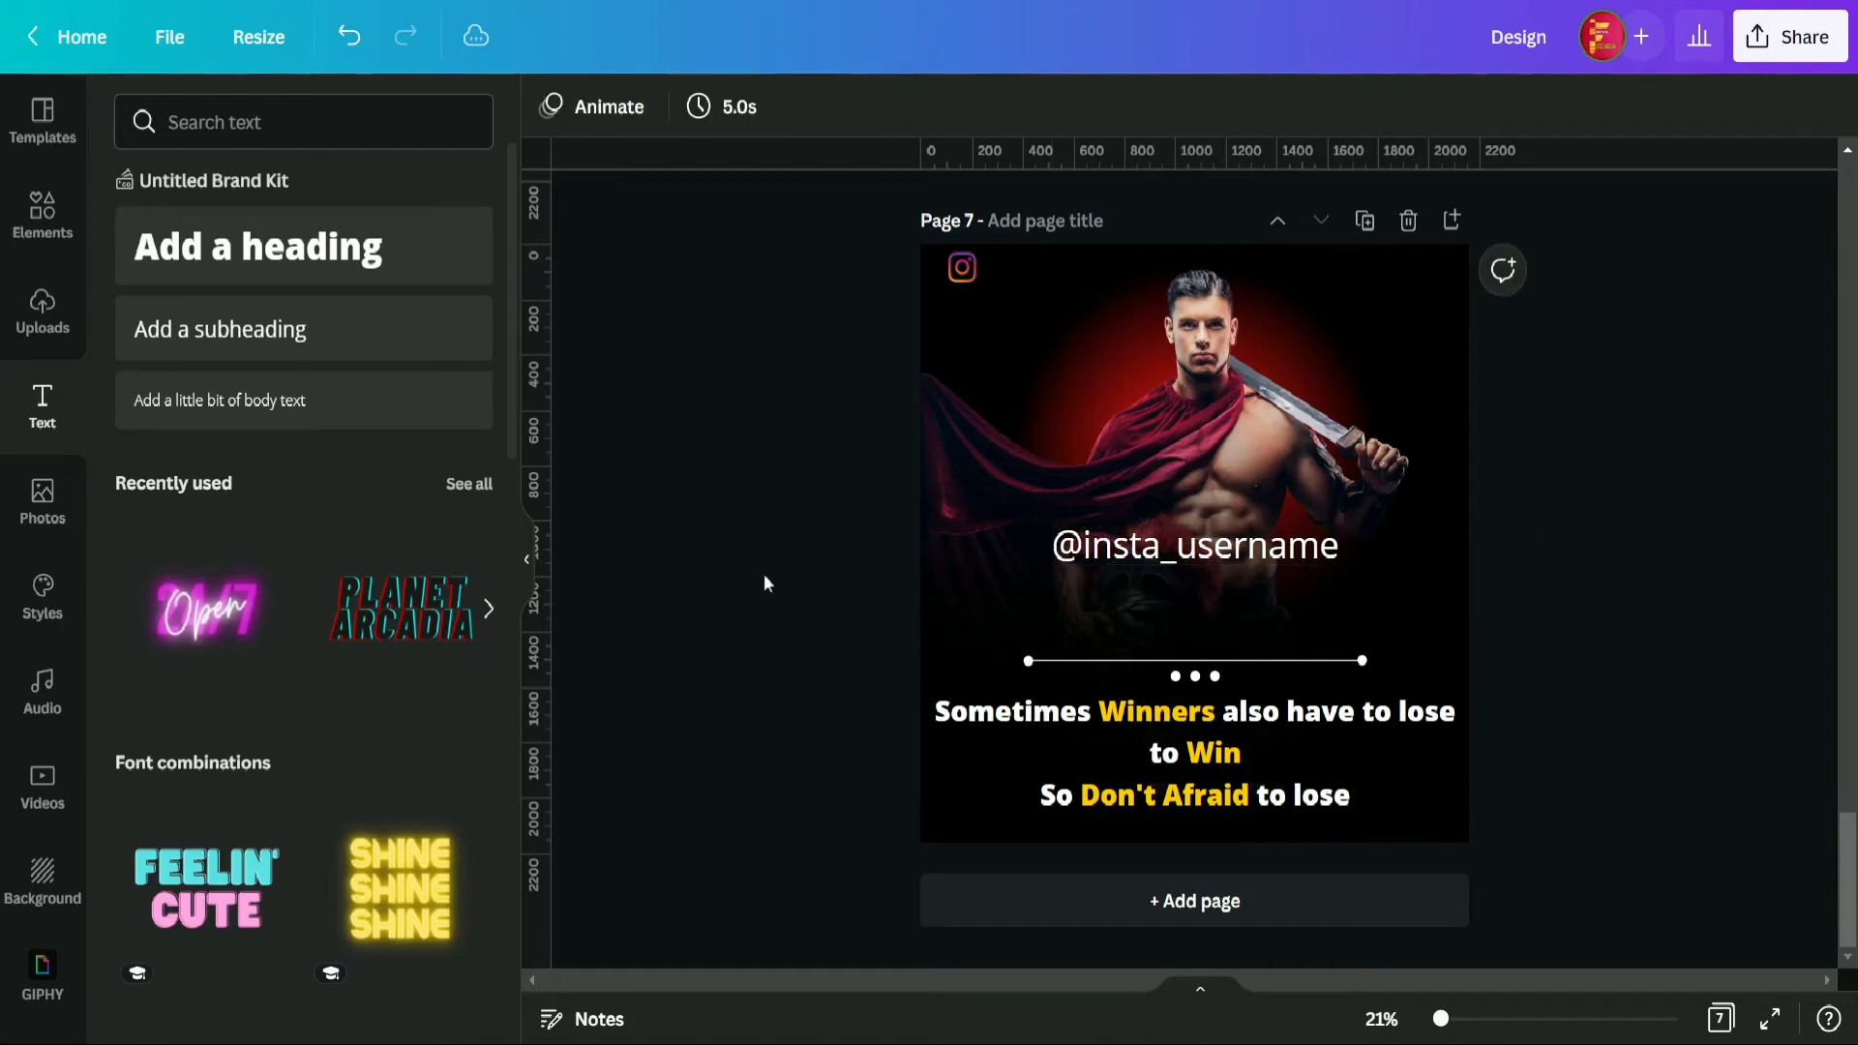
left_click(526, 571)
left_click(977, 561)
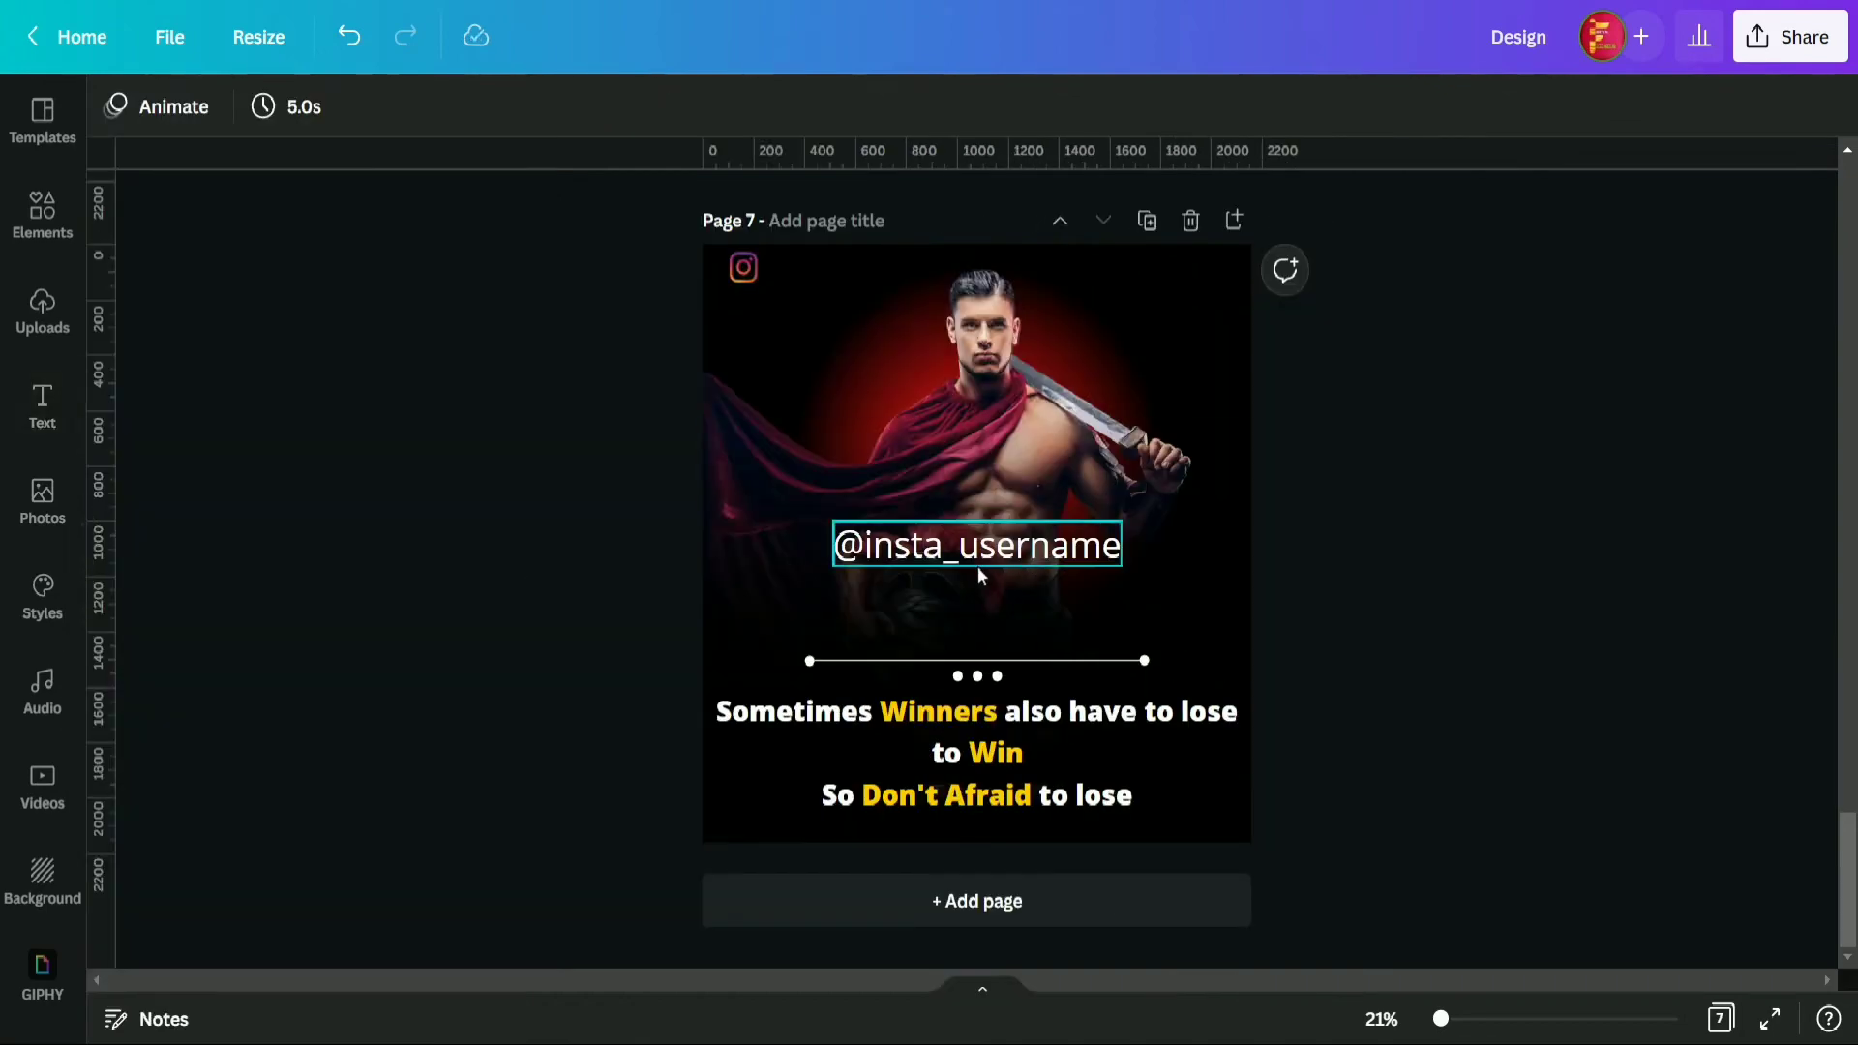
left_click(385, 107)
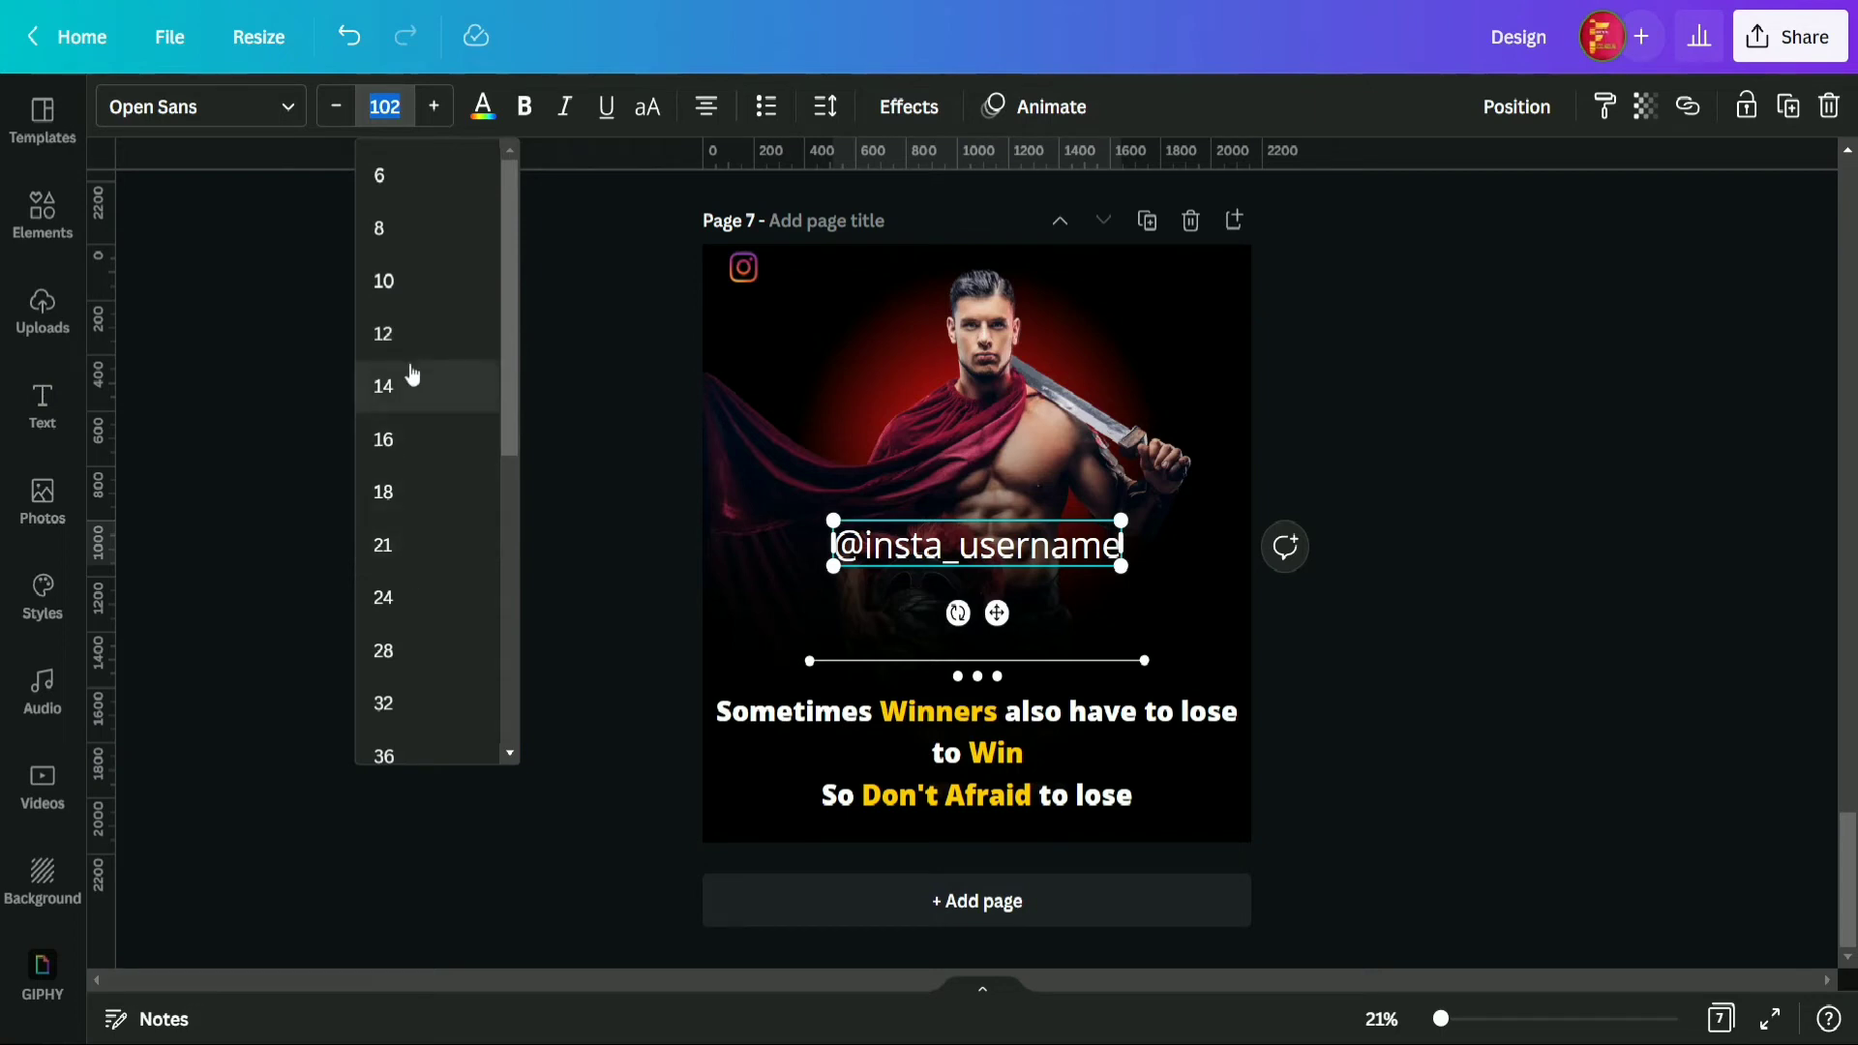
left_click(410, 486)
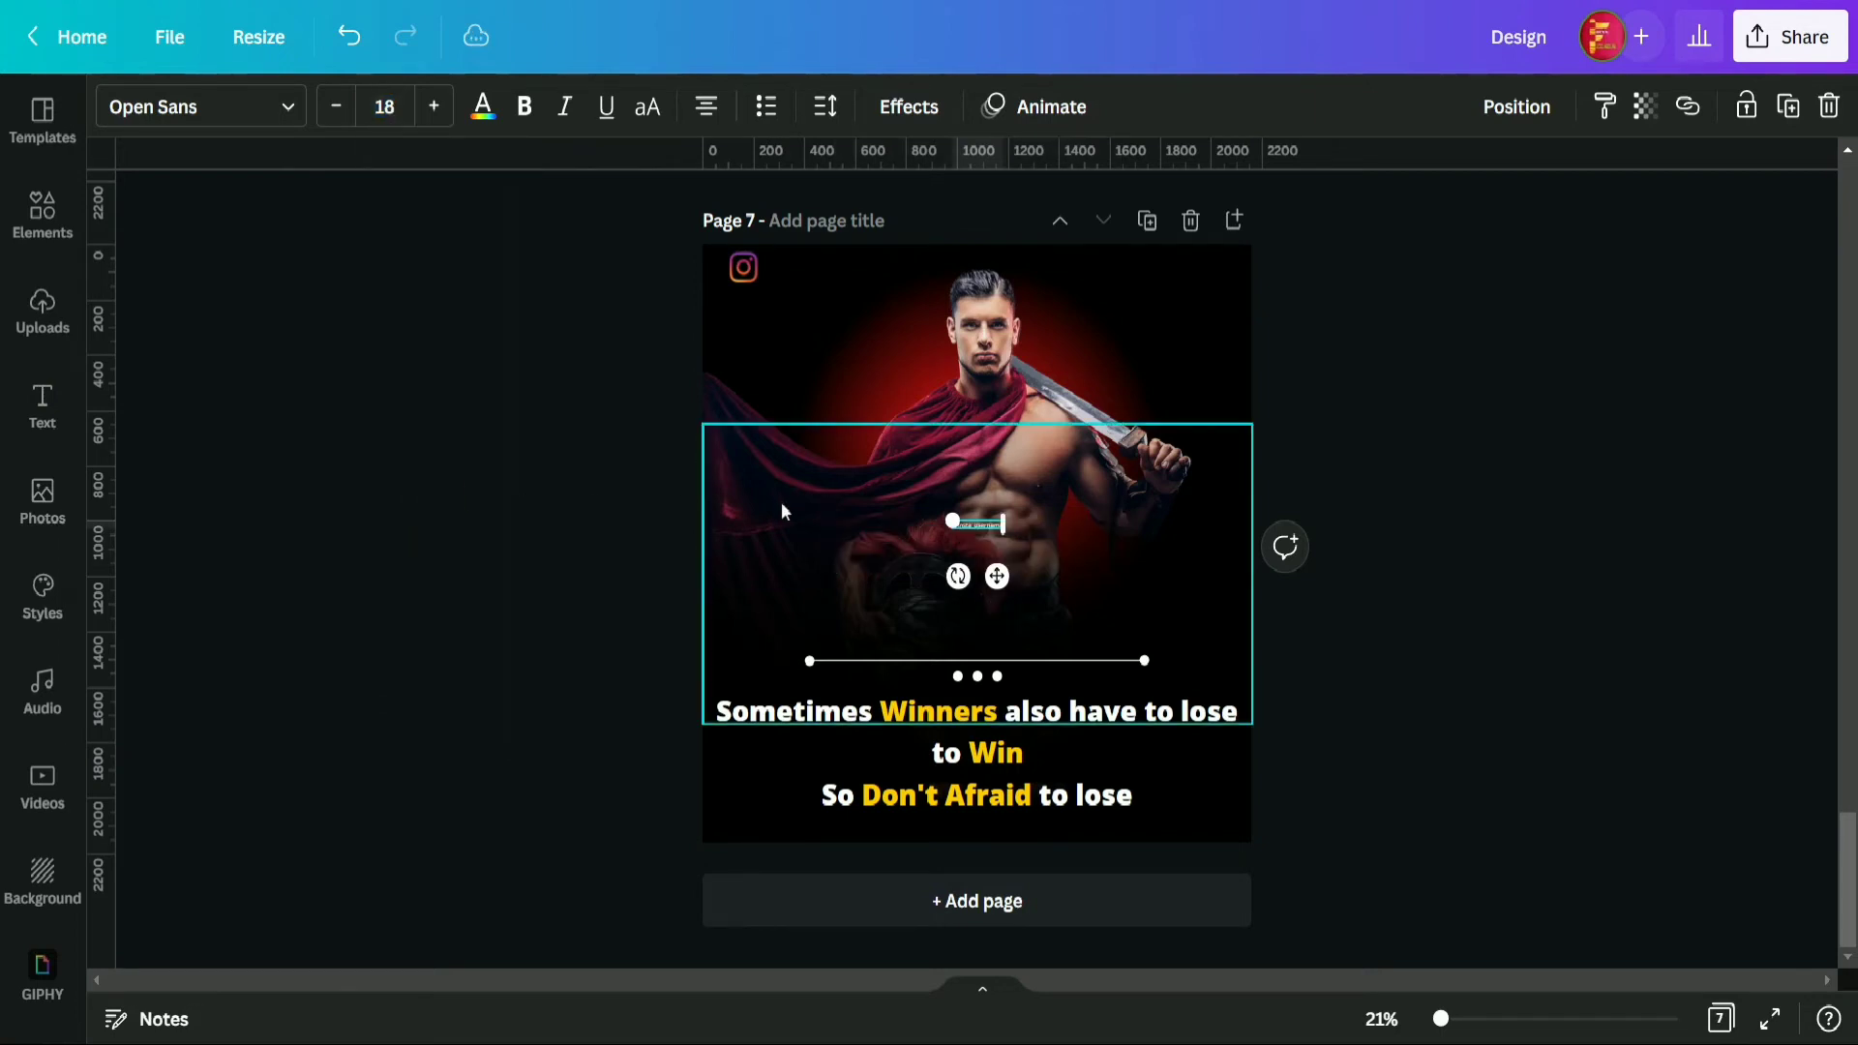
left_click(401, 116)
scroll(386, 589, "down", 4)
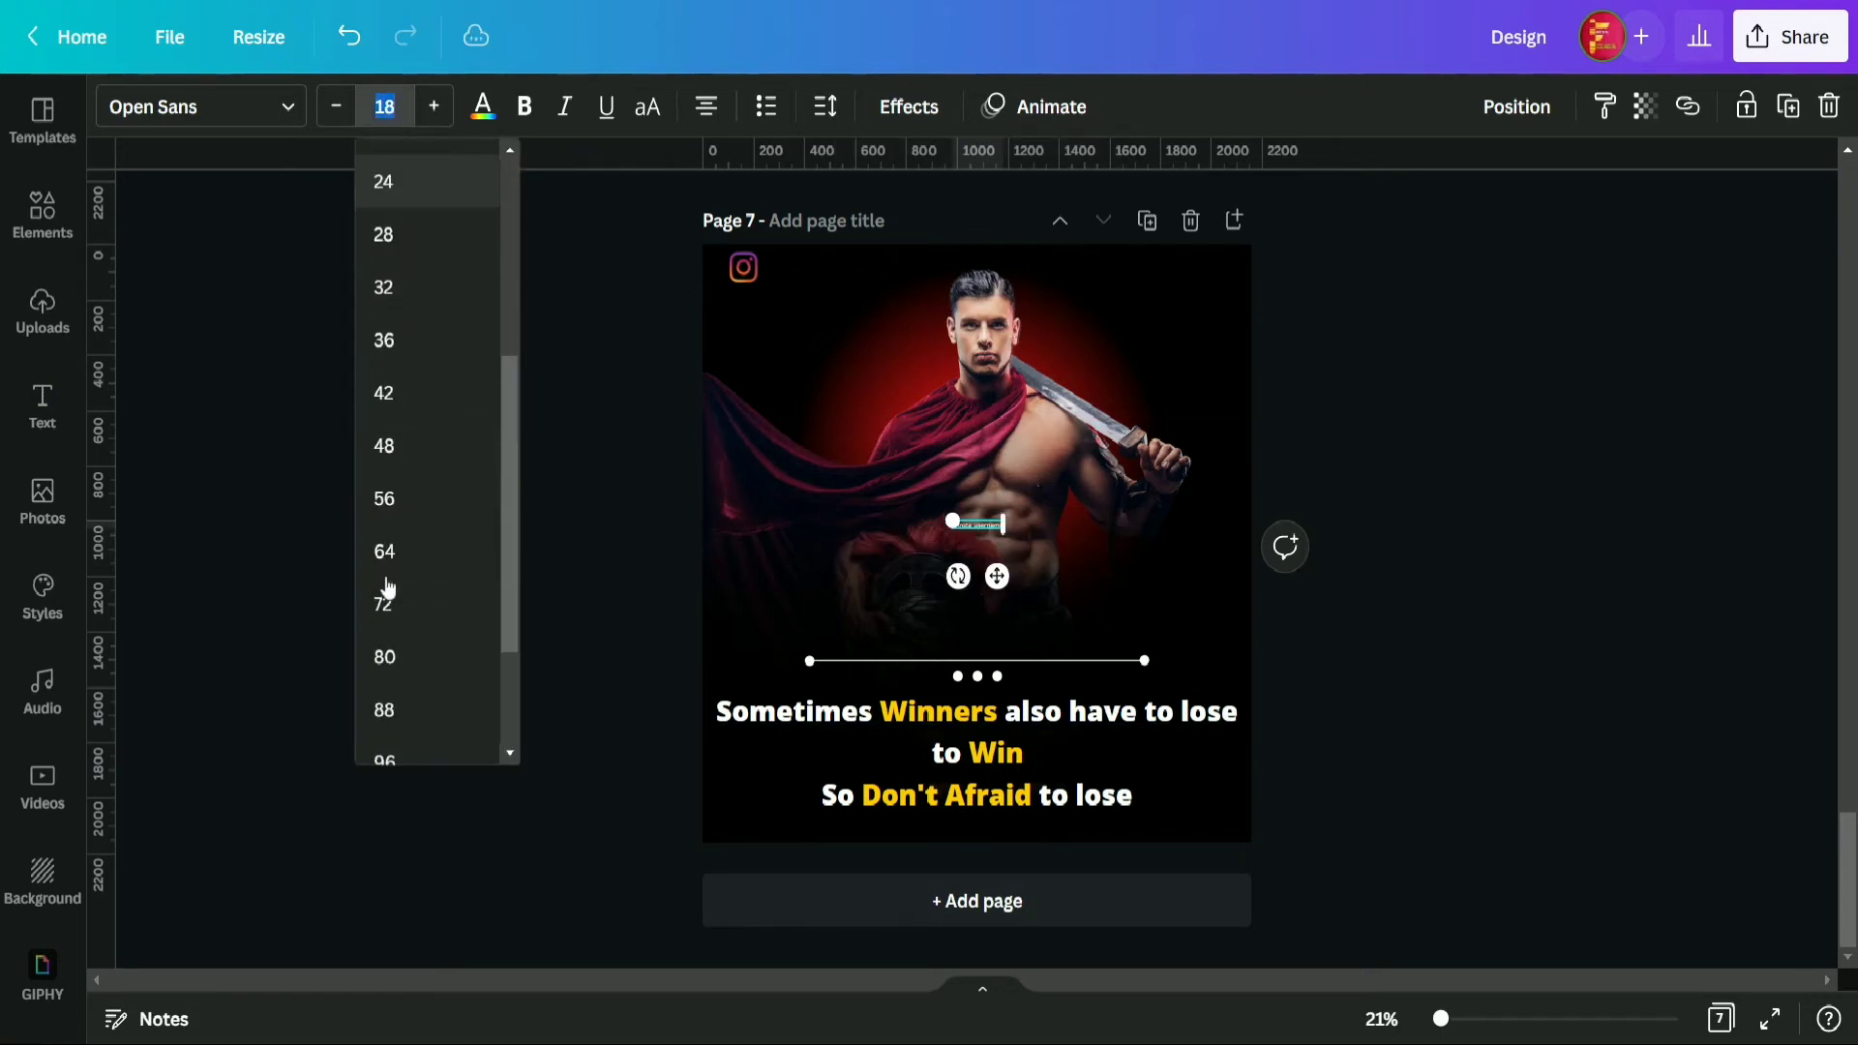
left_click(403, 500)
left_click(351, 115)
left_click(351, 115)
left_click(350, 115)
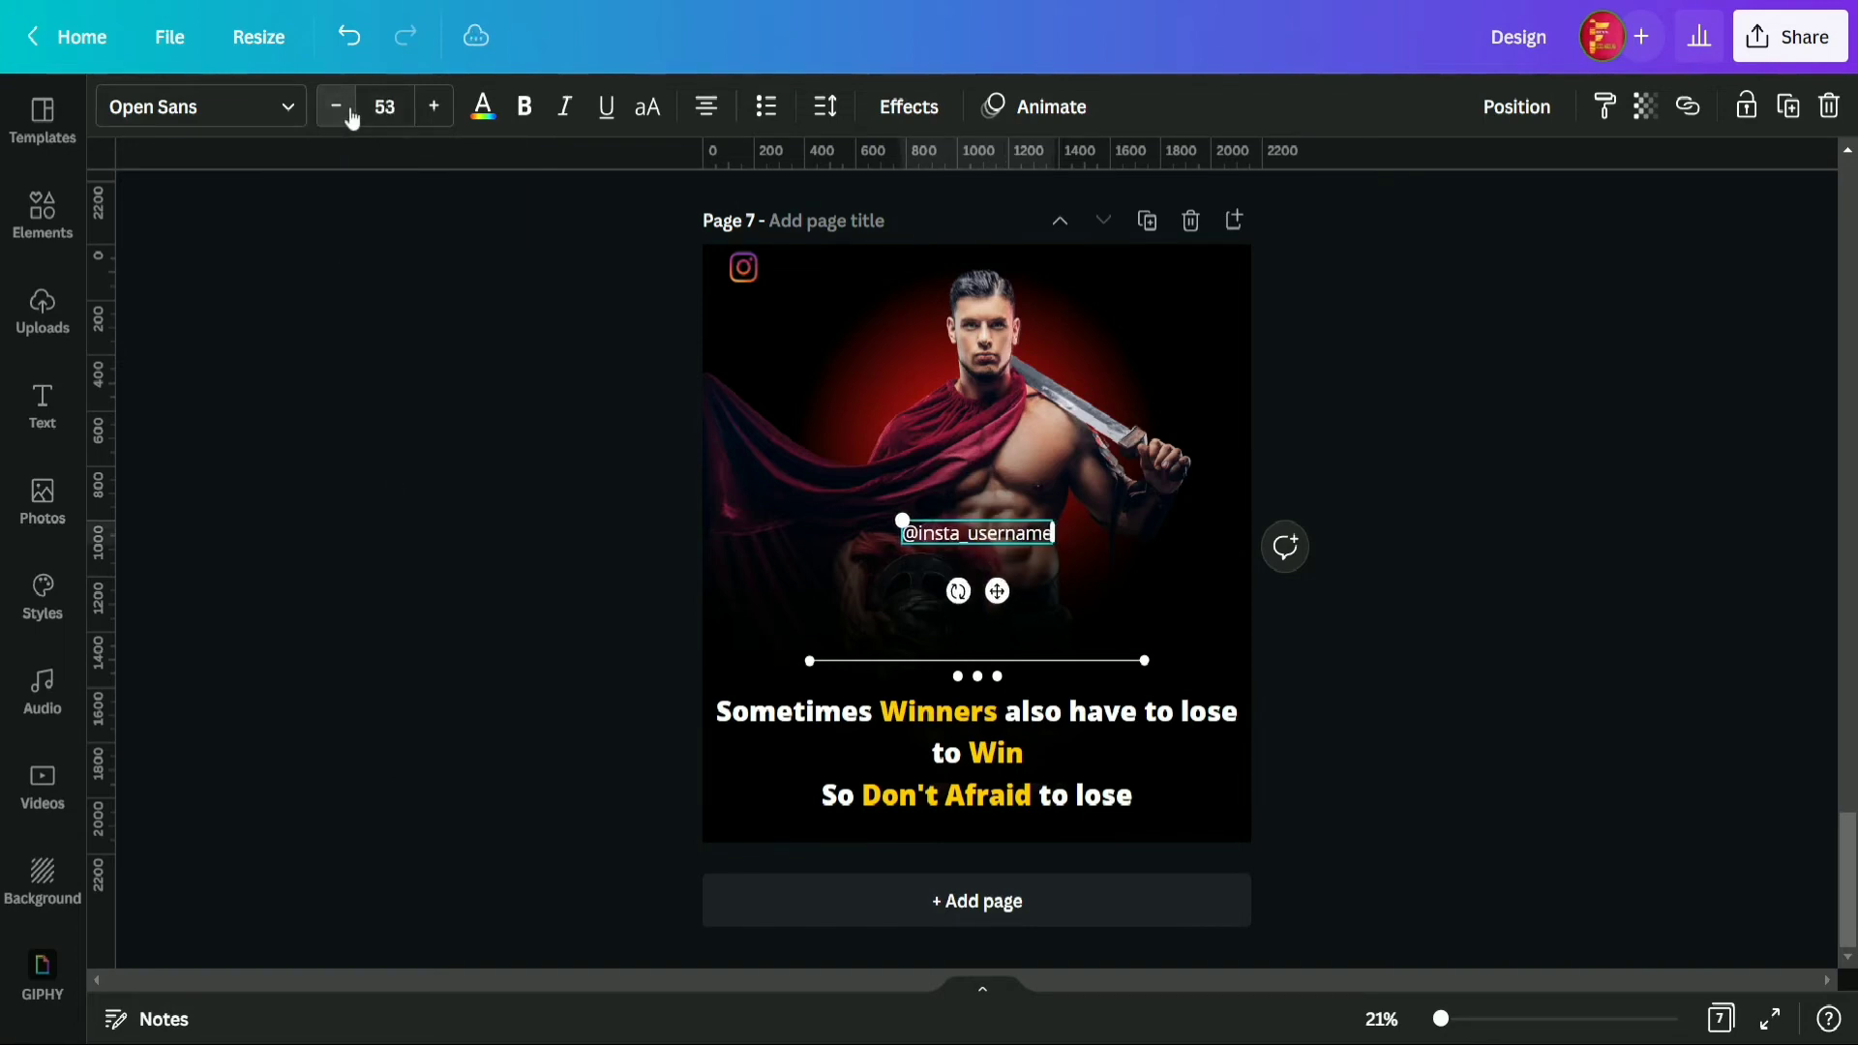
left_click(350, 115)
left_click(351, 115)
left_click(351, 116)
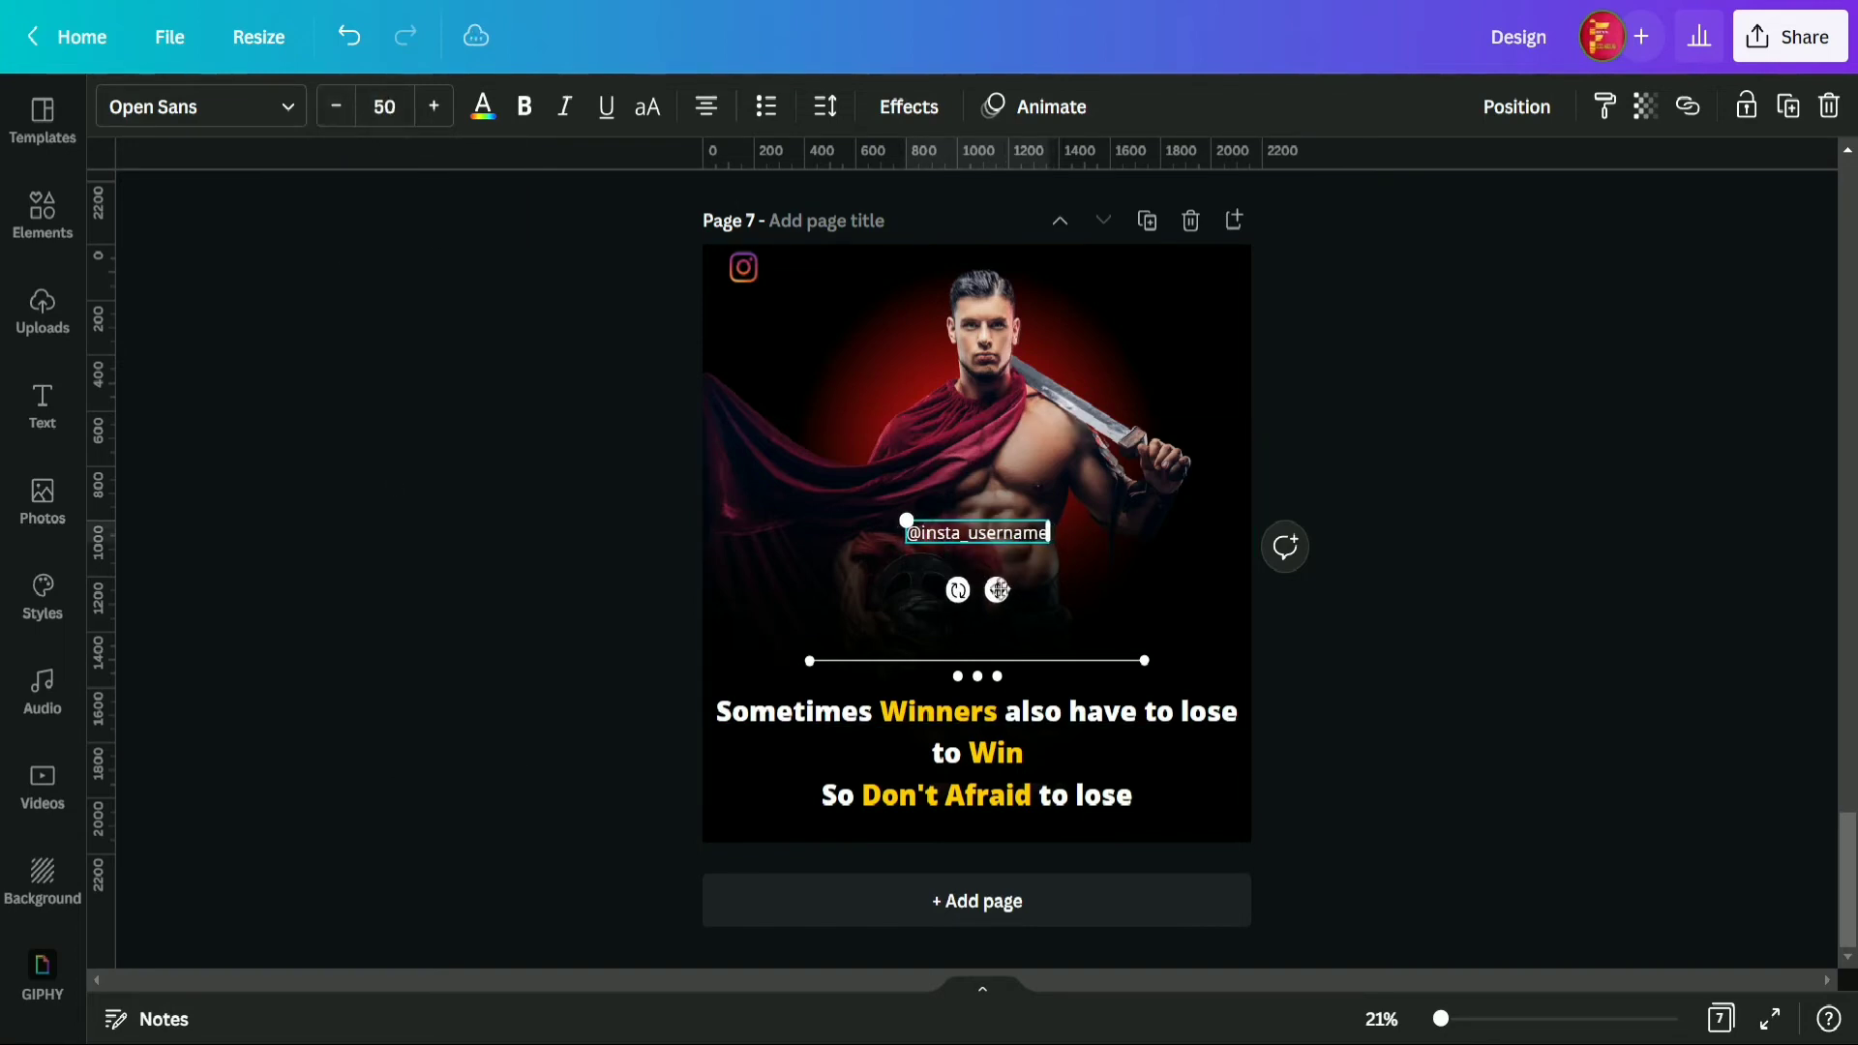
left_click_drag(997, 591, 855, 329)
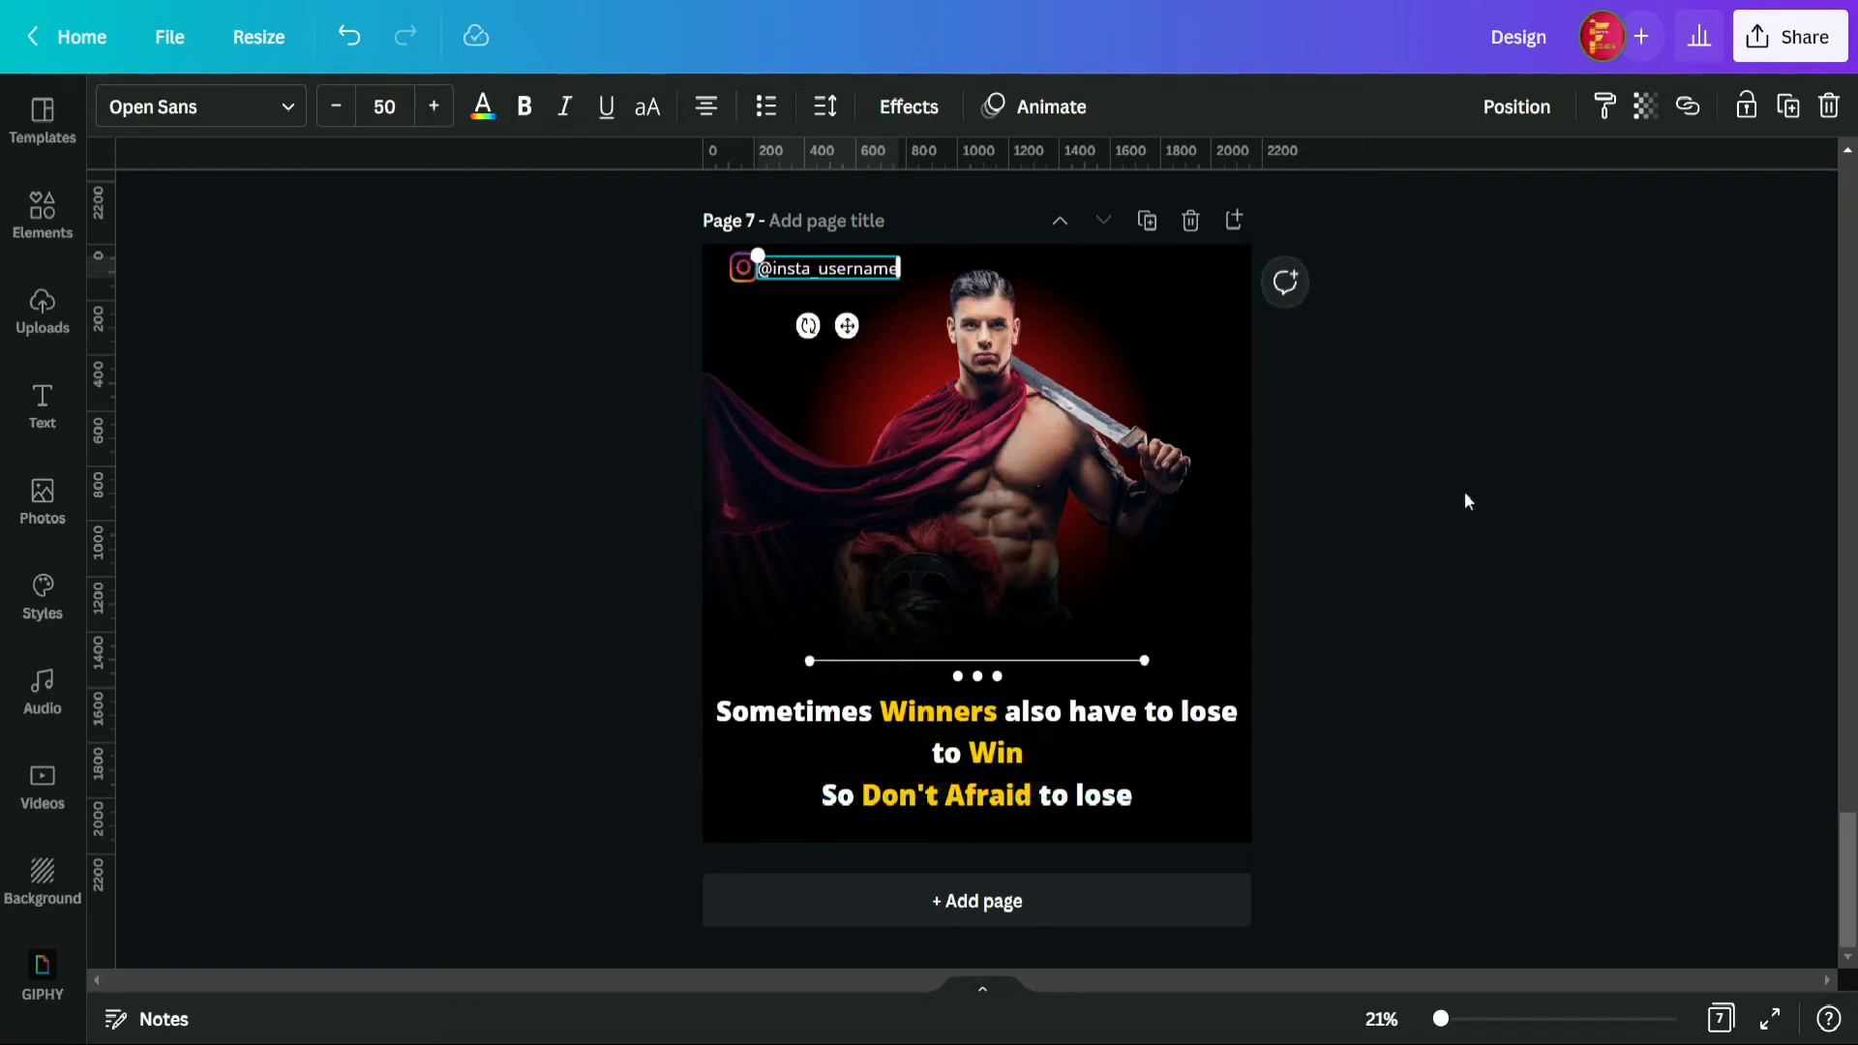
left_click(740, 271)
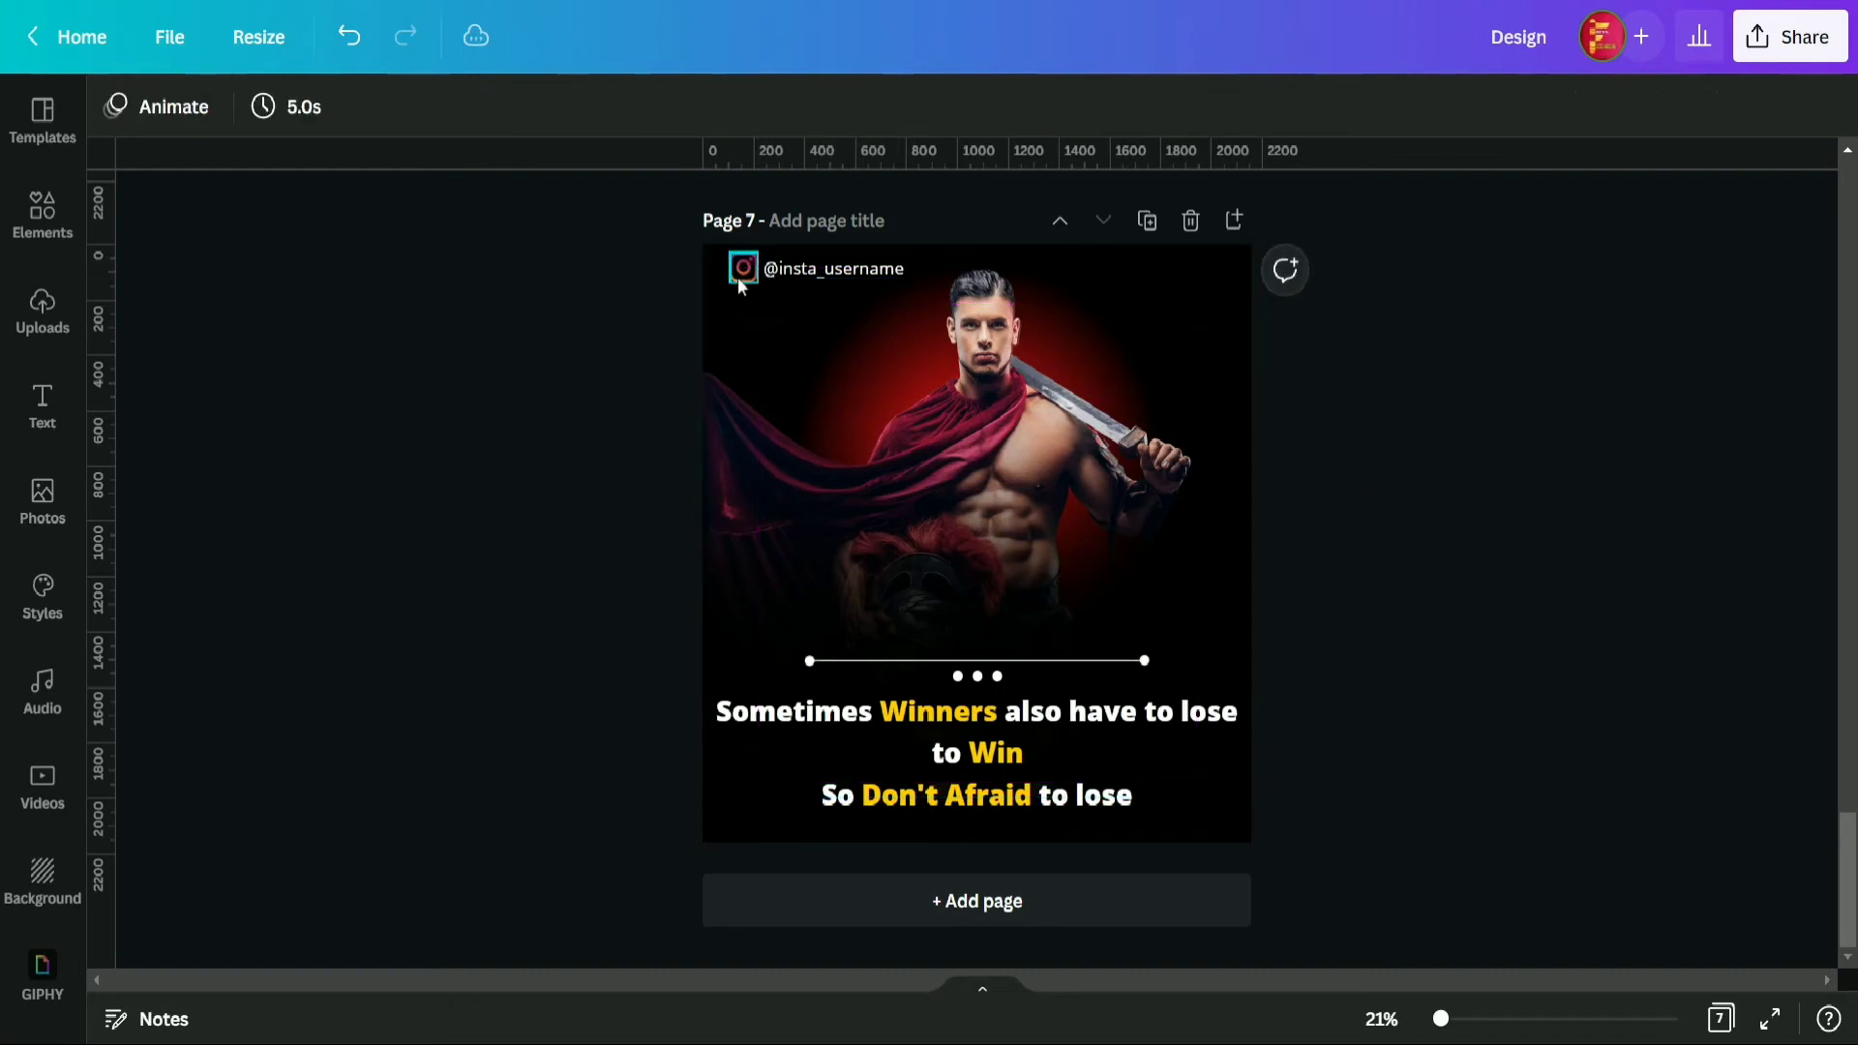
left_click(810, 277, "shift")
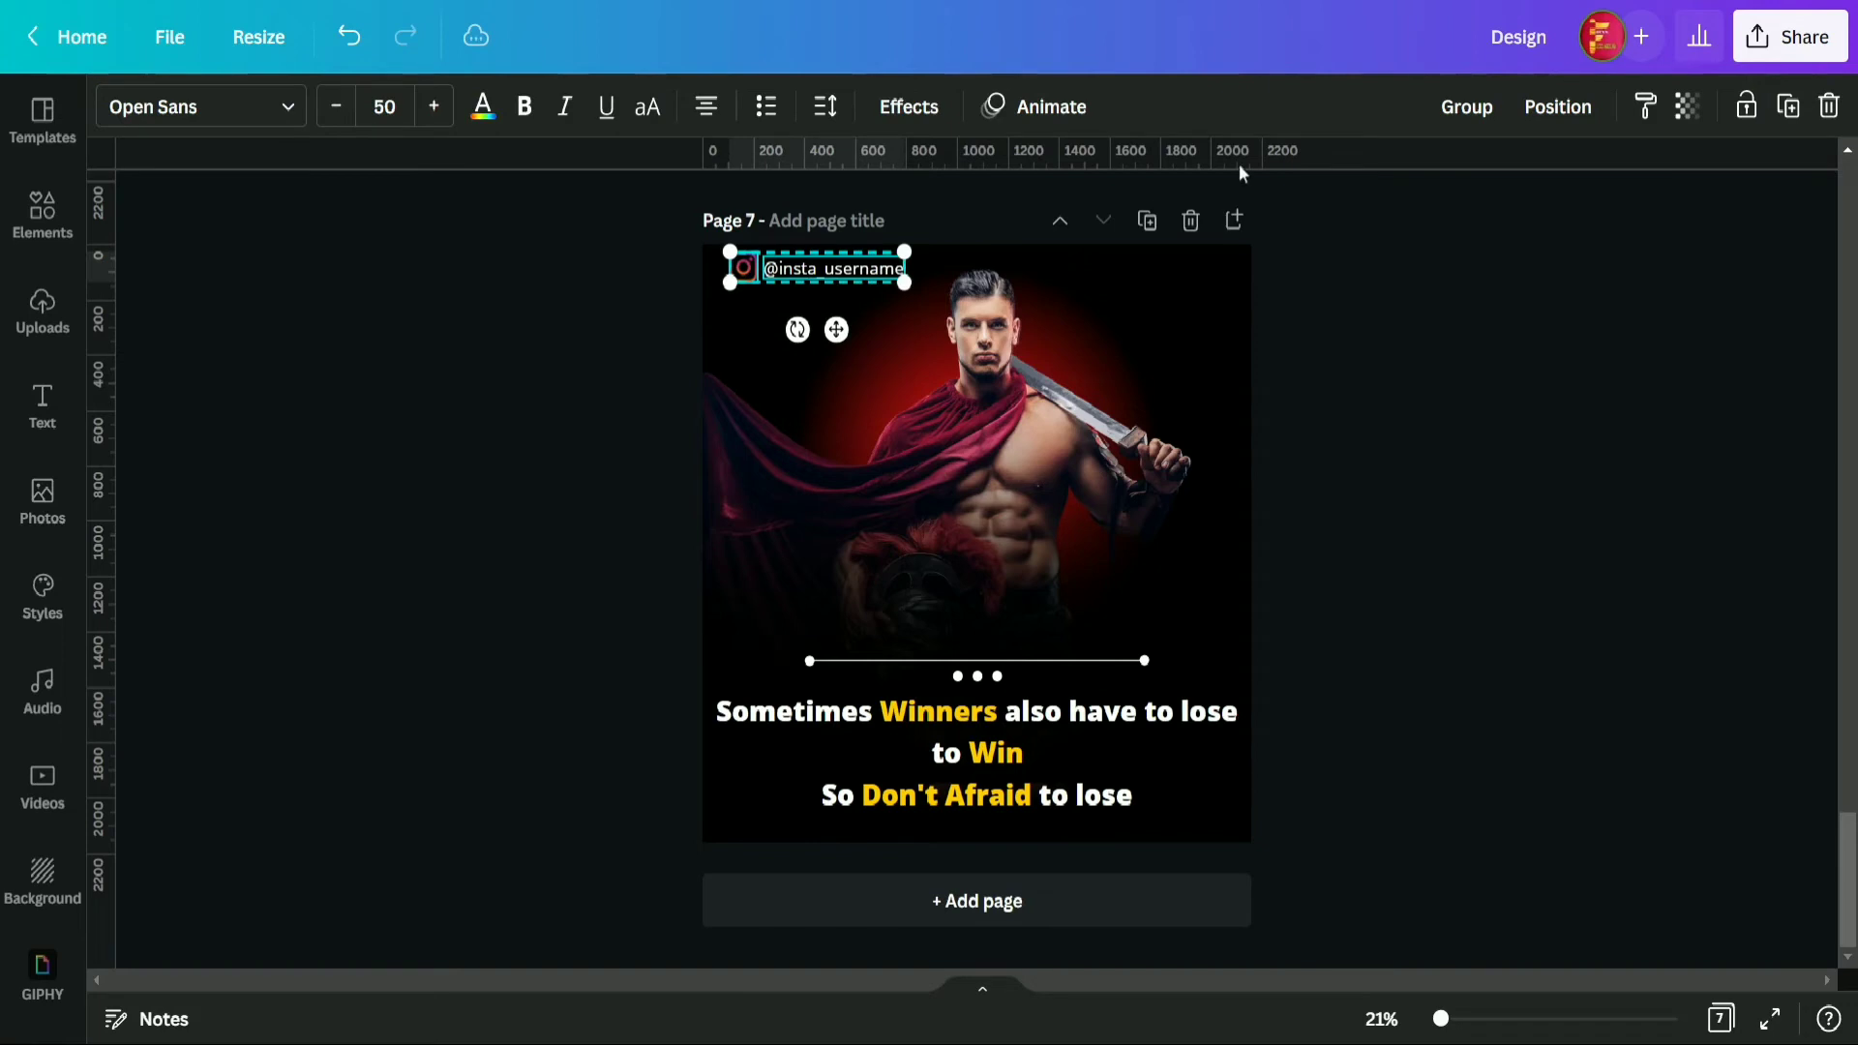
left_click(1444, 118)
left_click(1442, 463)
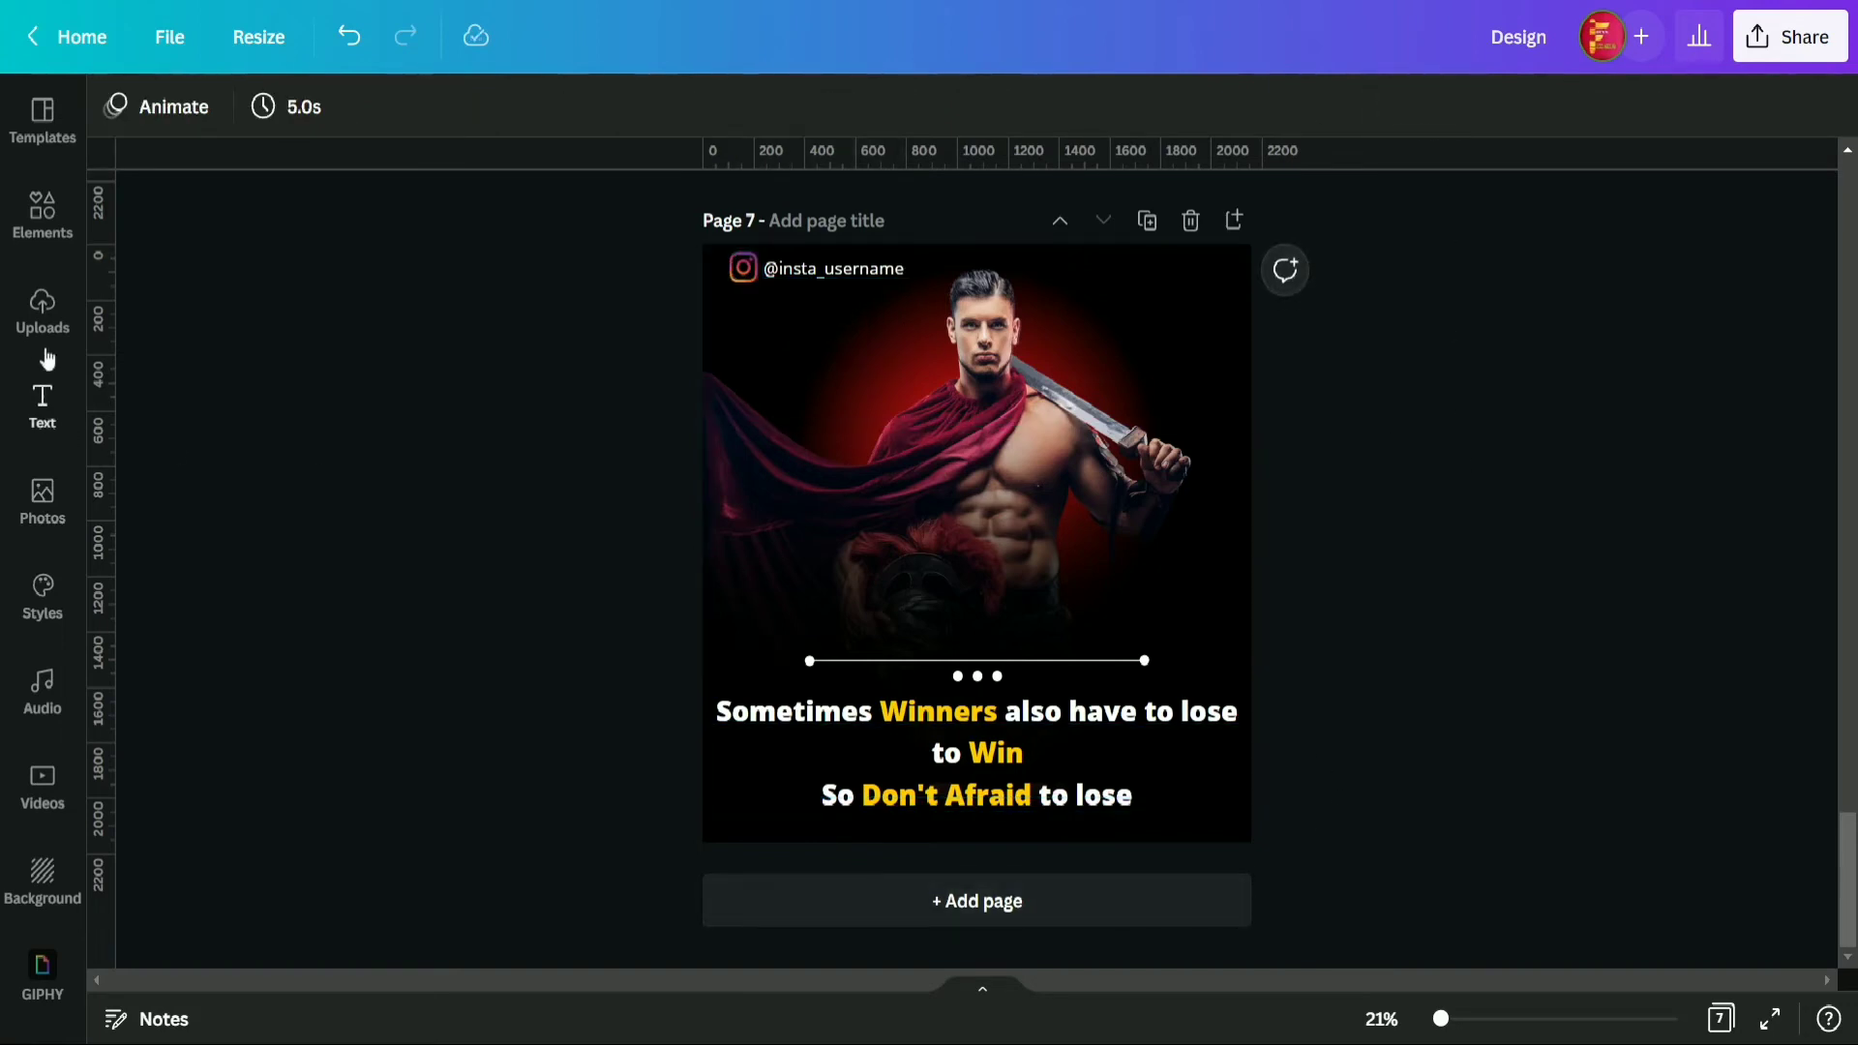
- Add the outlined bookmark, speech bubble, heart and paper plane icons from the "instagram icons" results to the poster
left_click(43, 214)
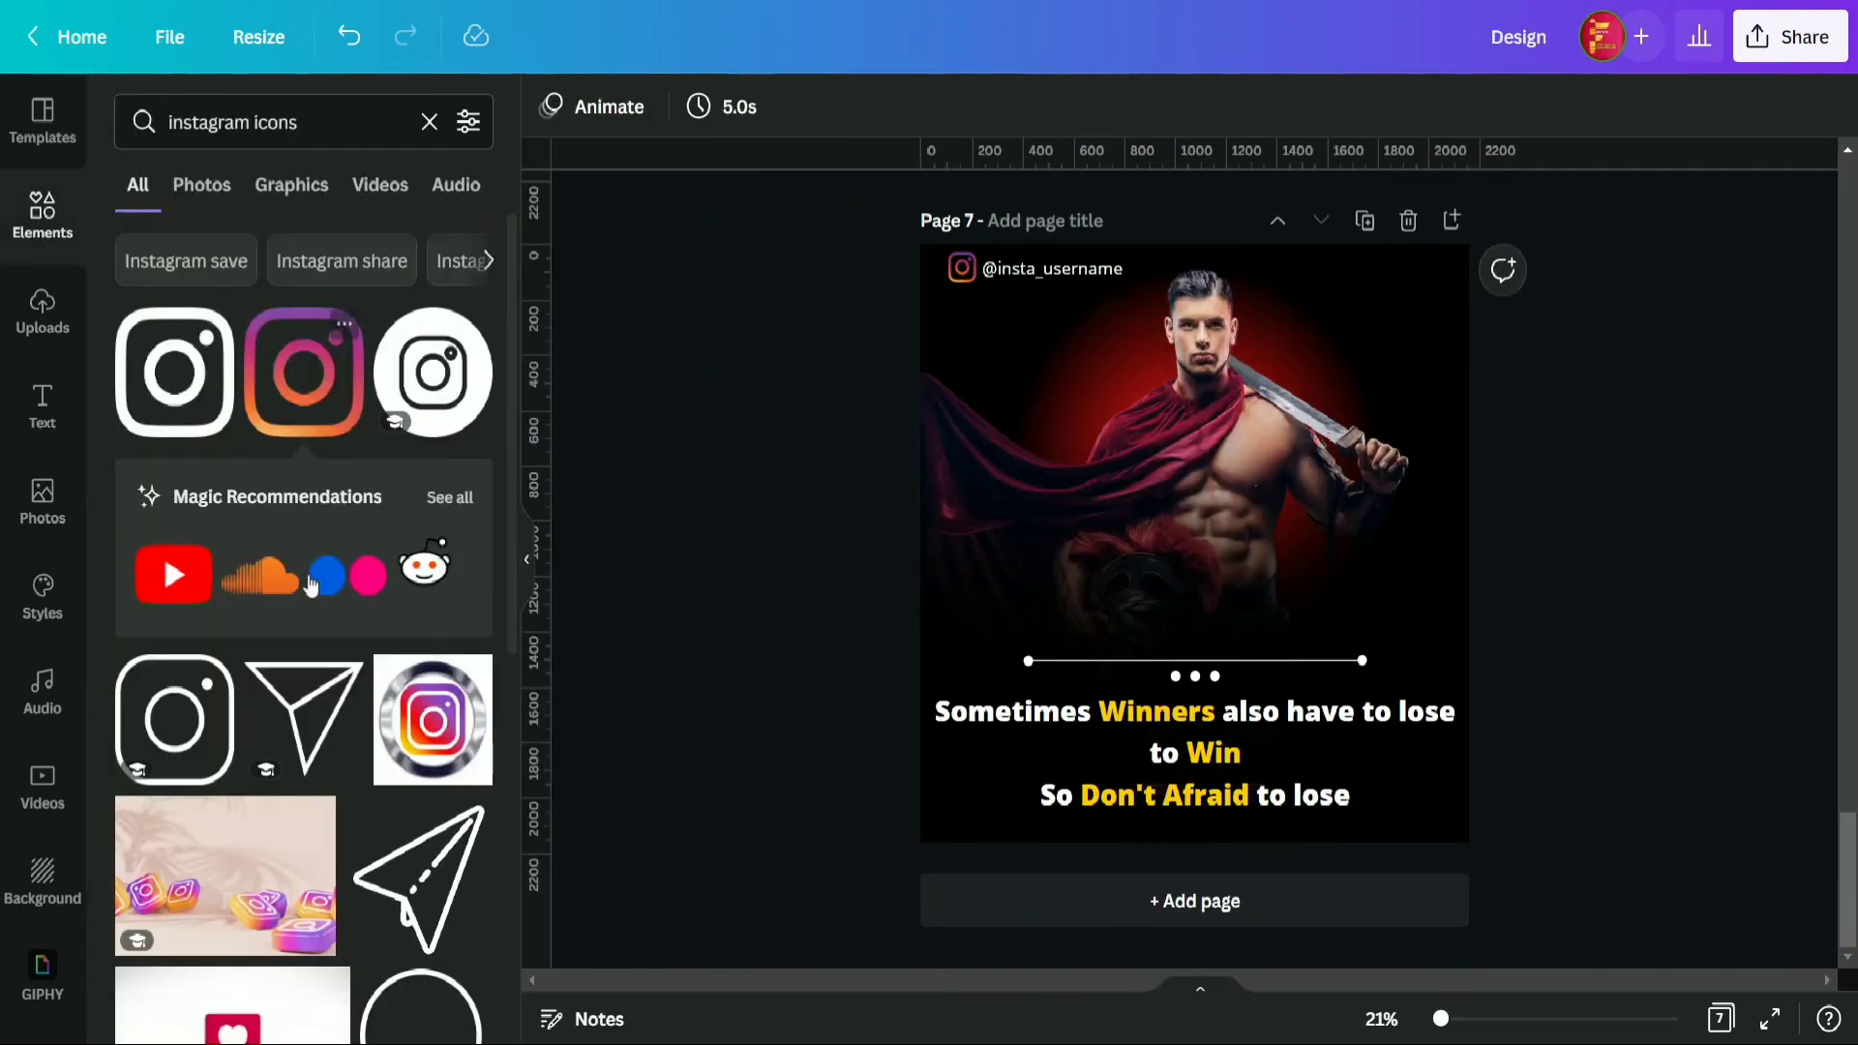
scroll(294, 631, "down", 2)
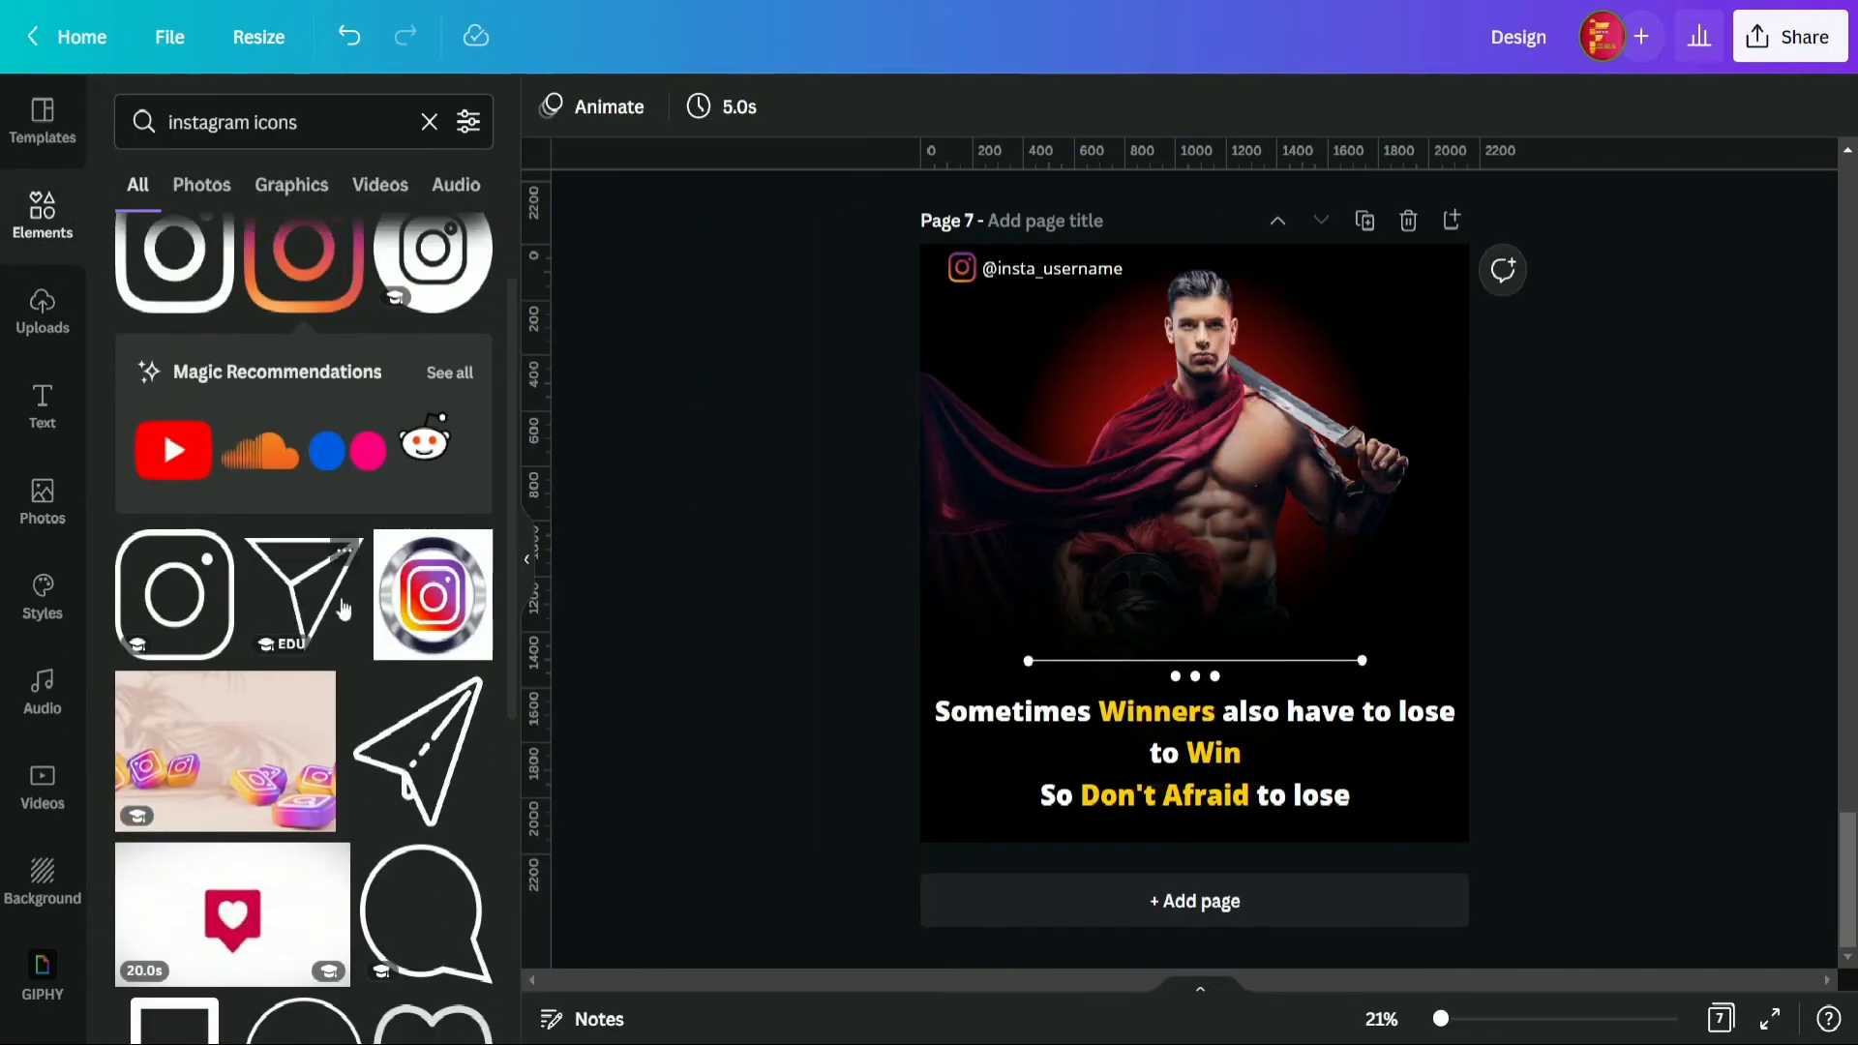
scroll(329, 649, "down", 3)
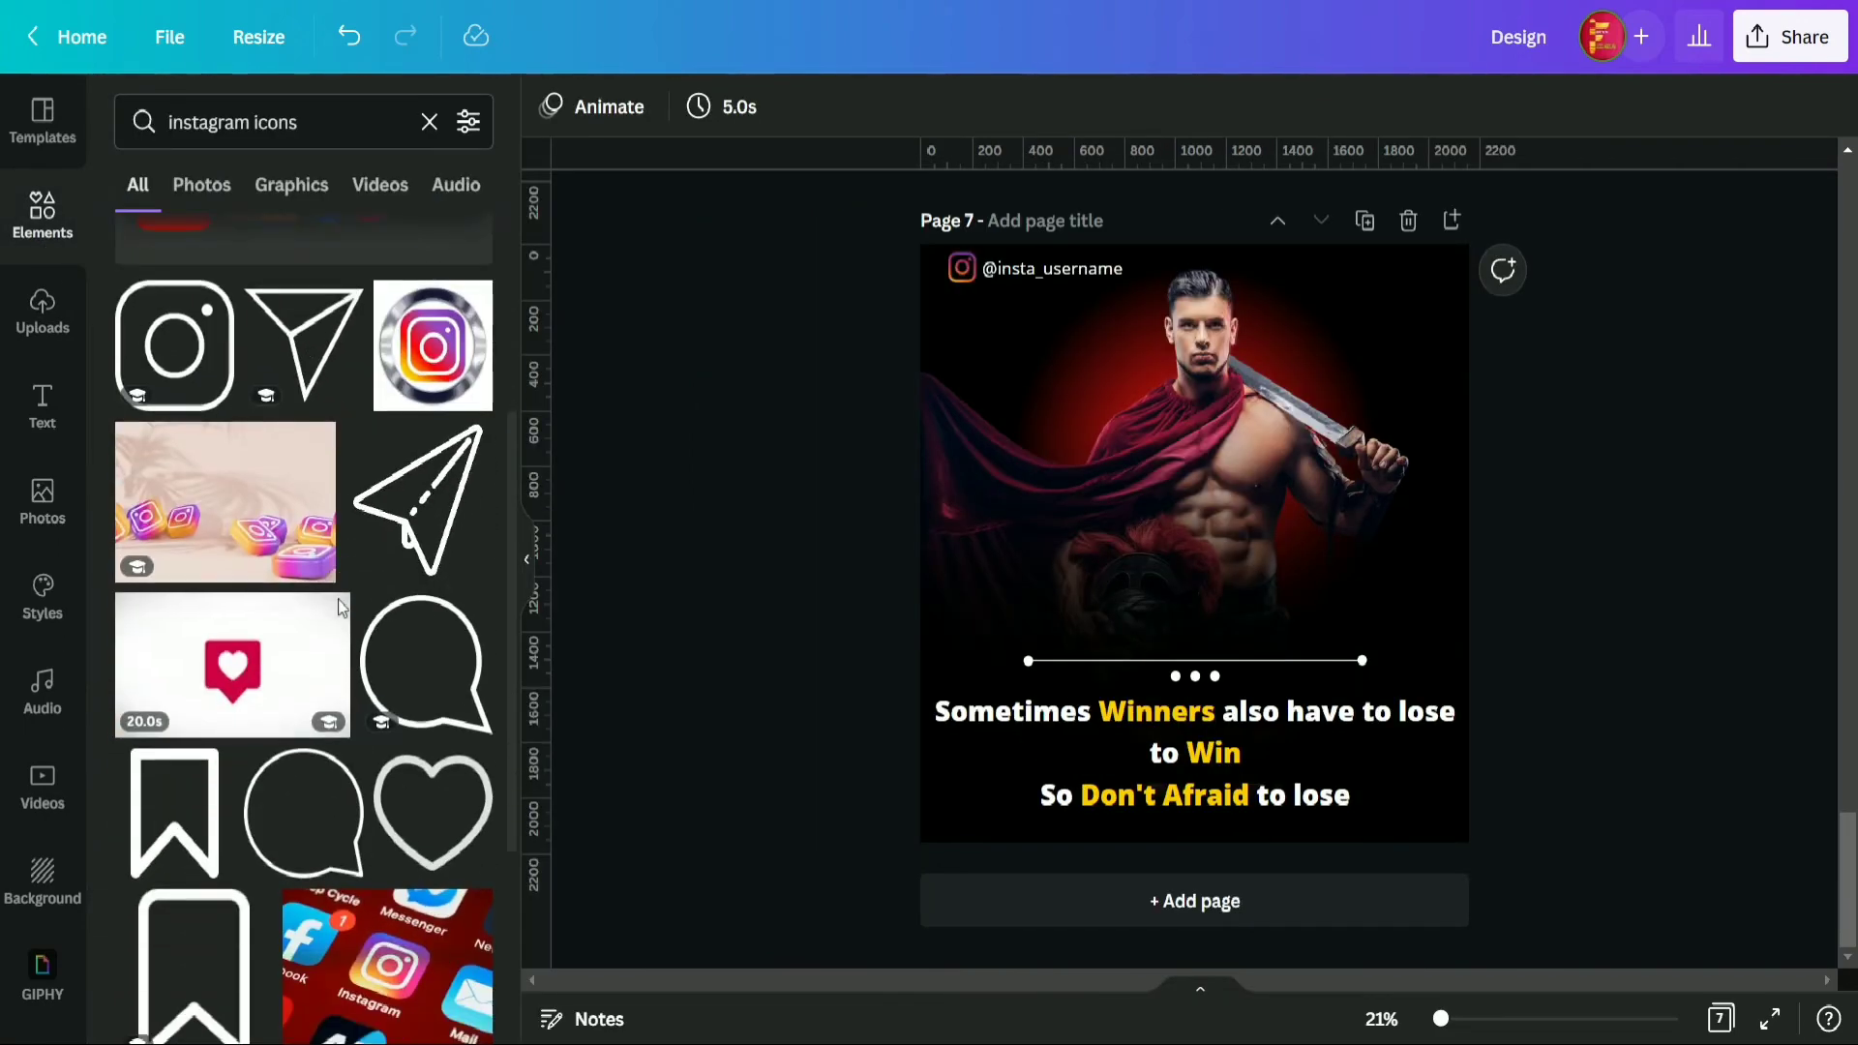
left_click(176, 833)
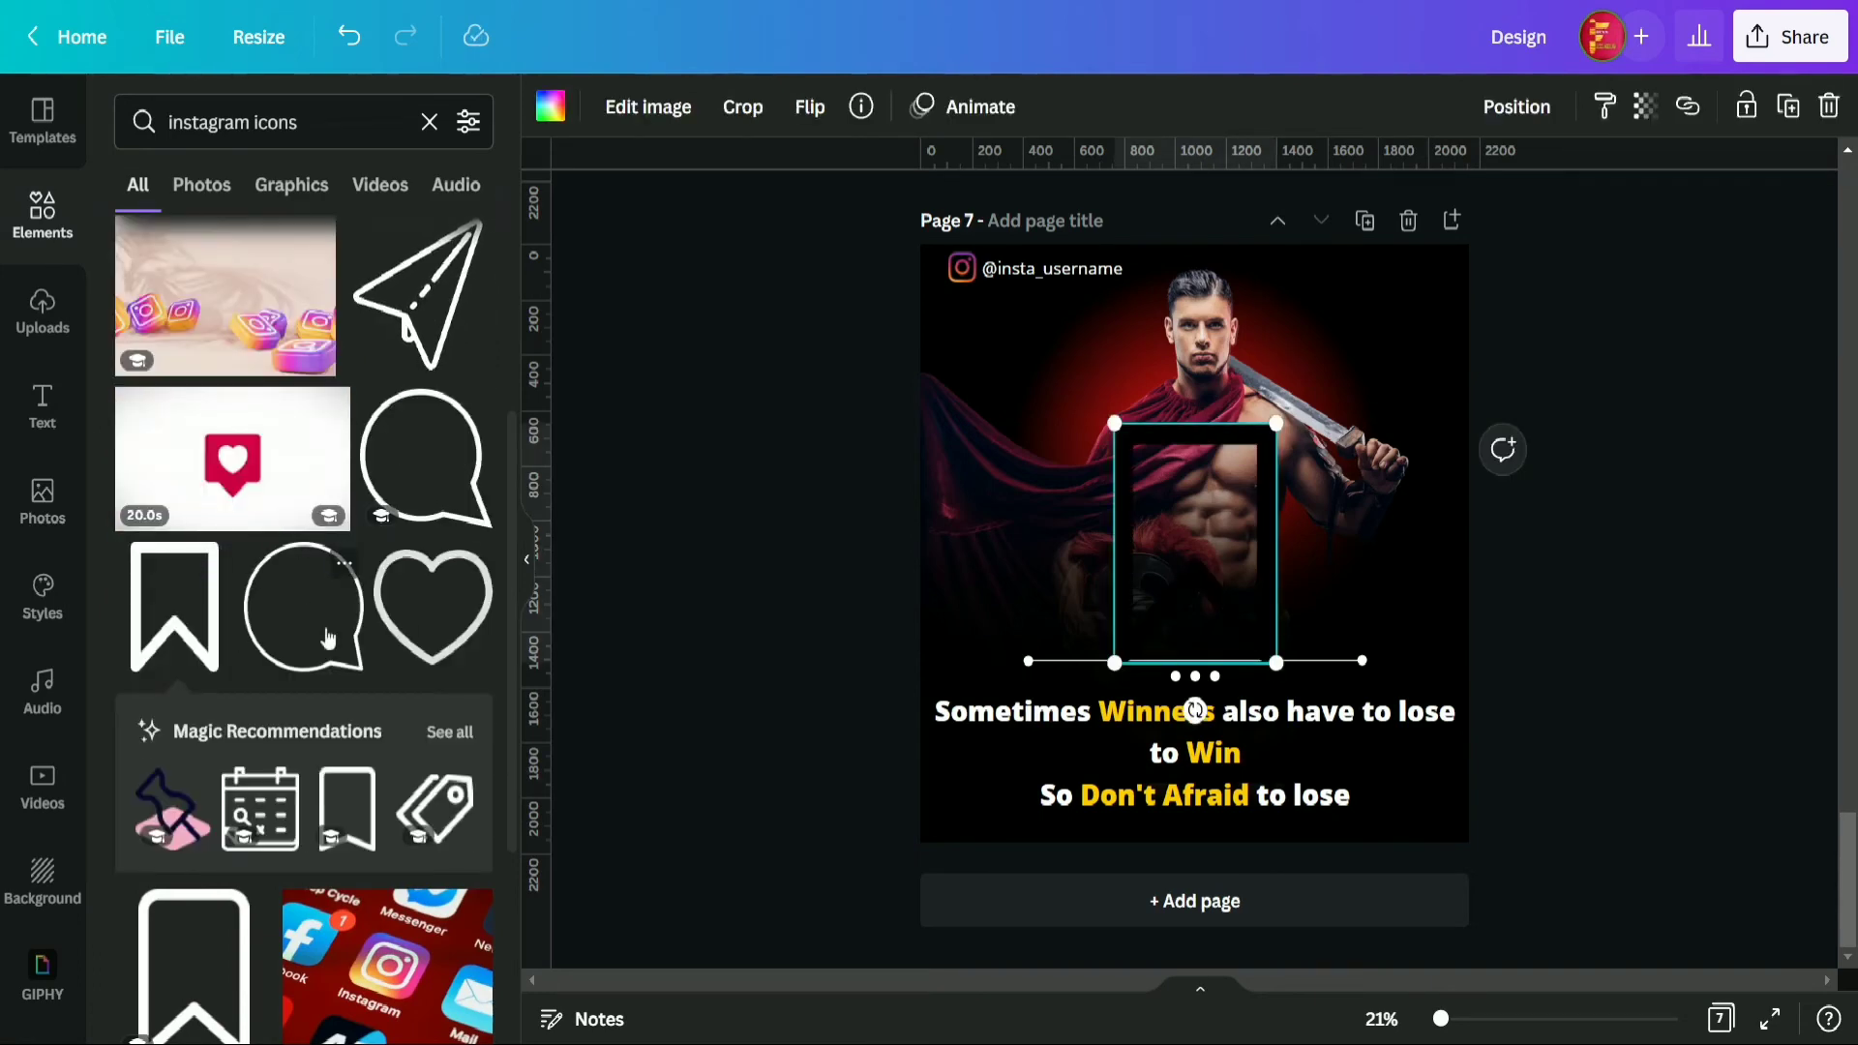
scroll(384, 600, "up", 1)
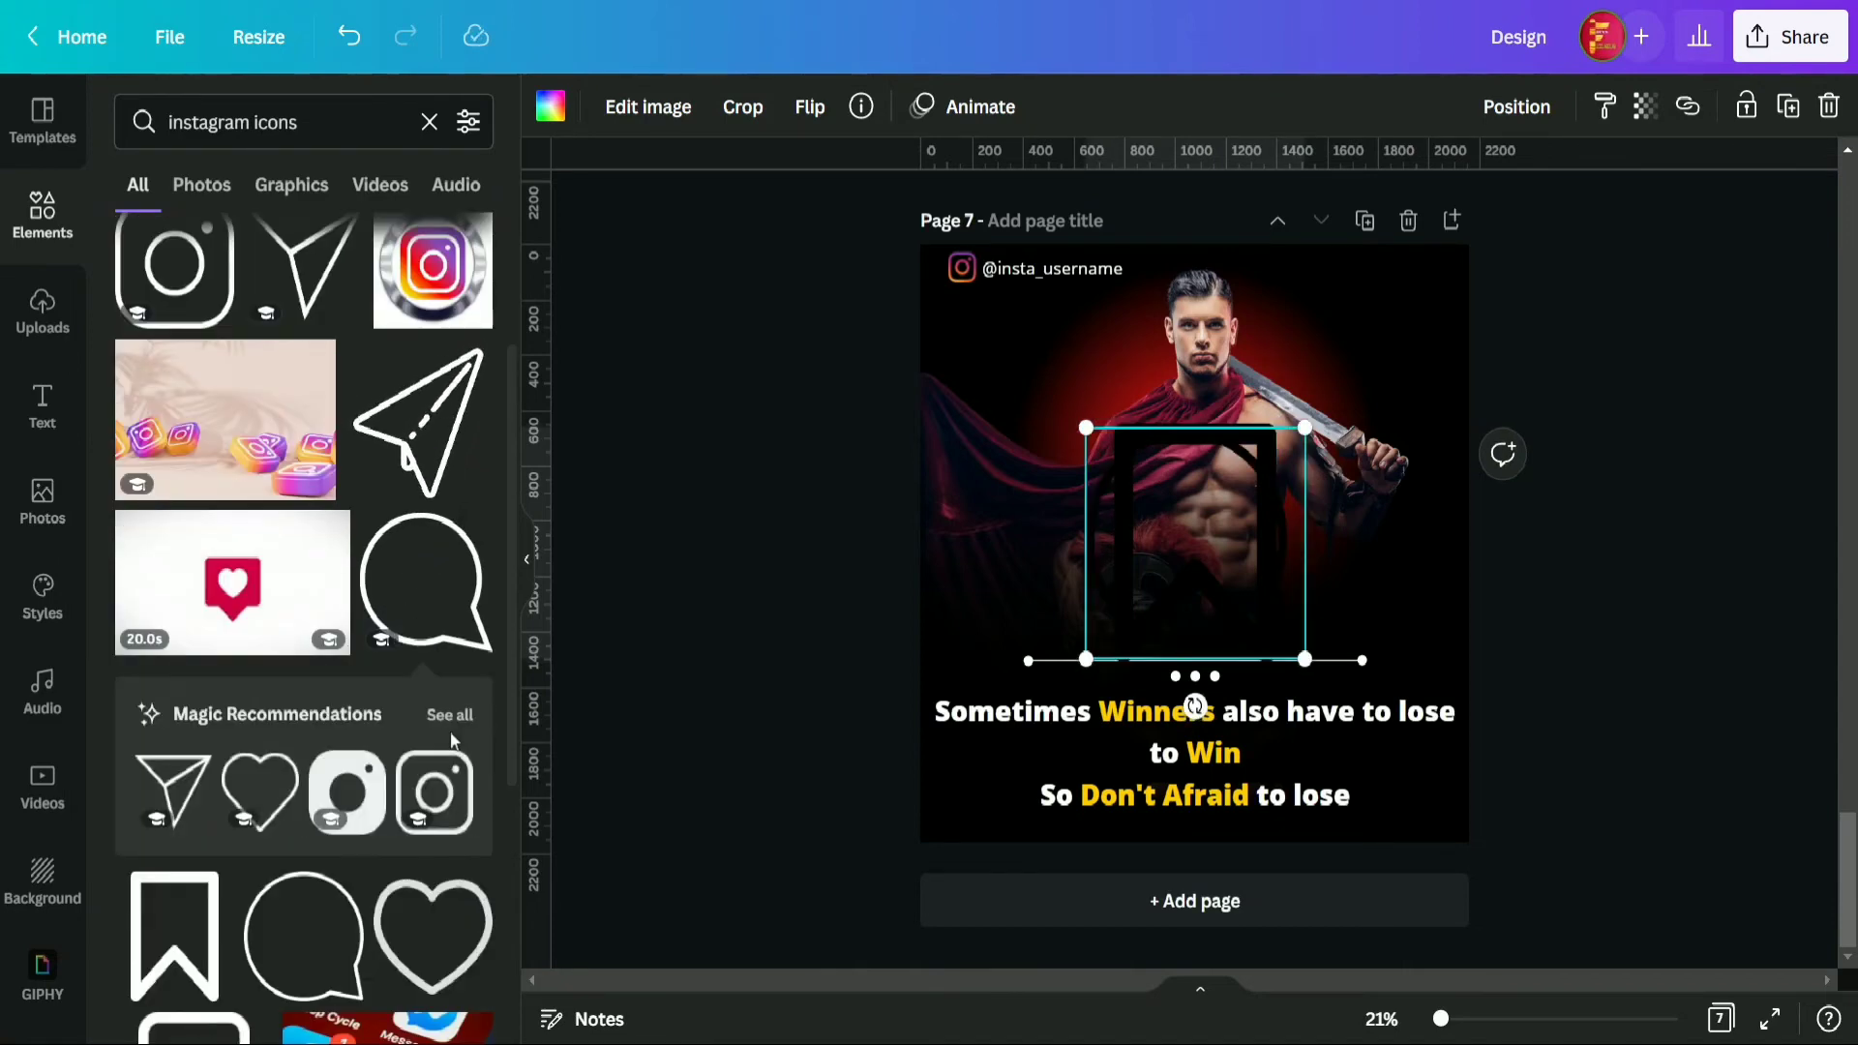
scroll(450, 742, "down", 2)
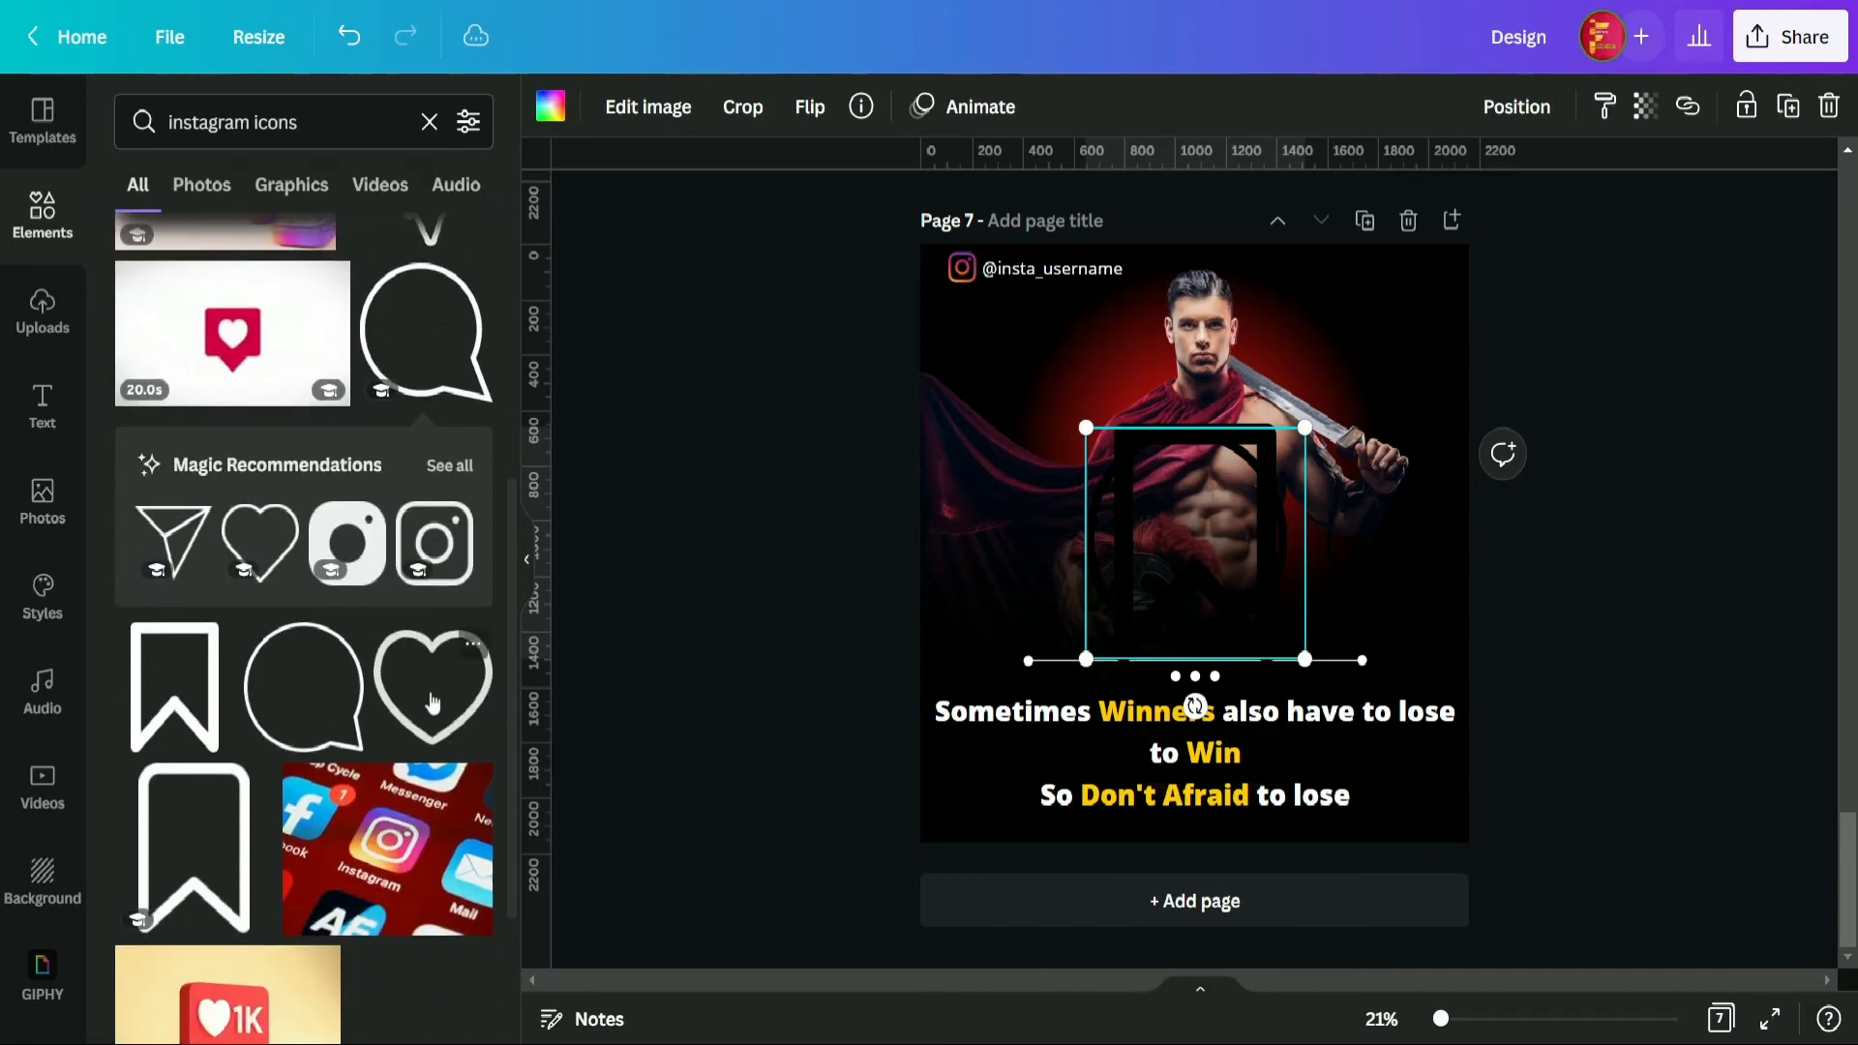
left_click(432, 703)
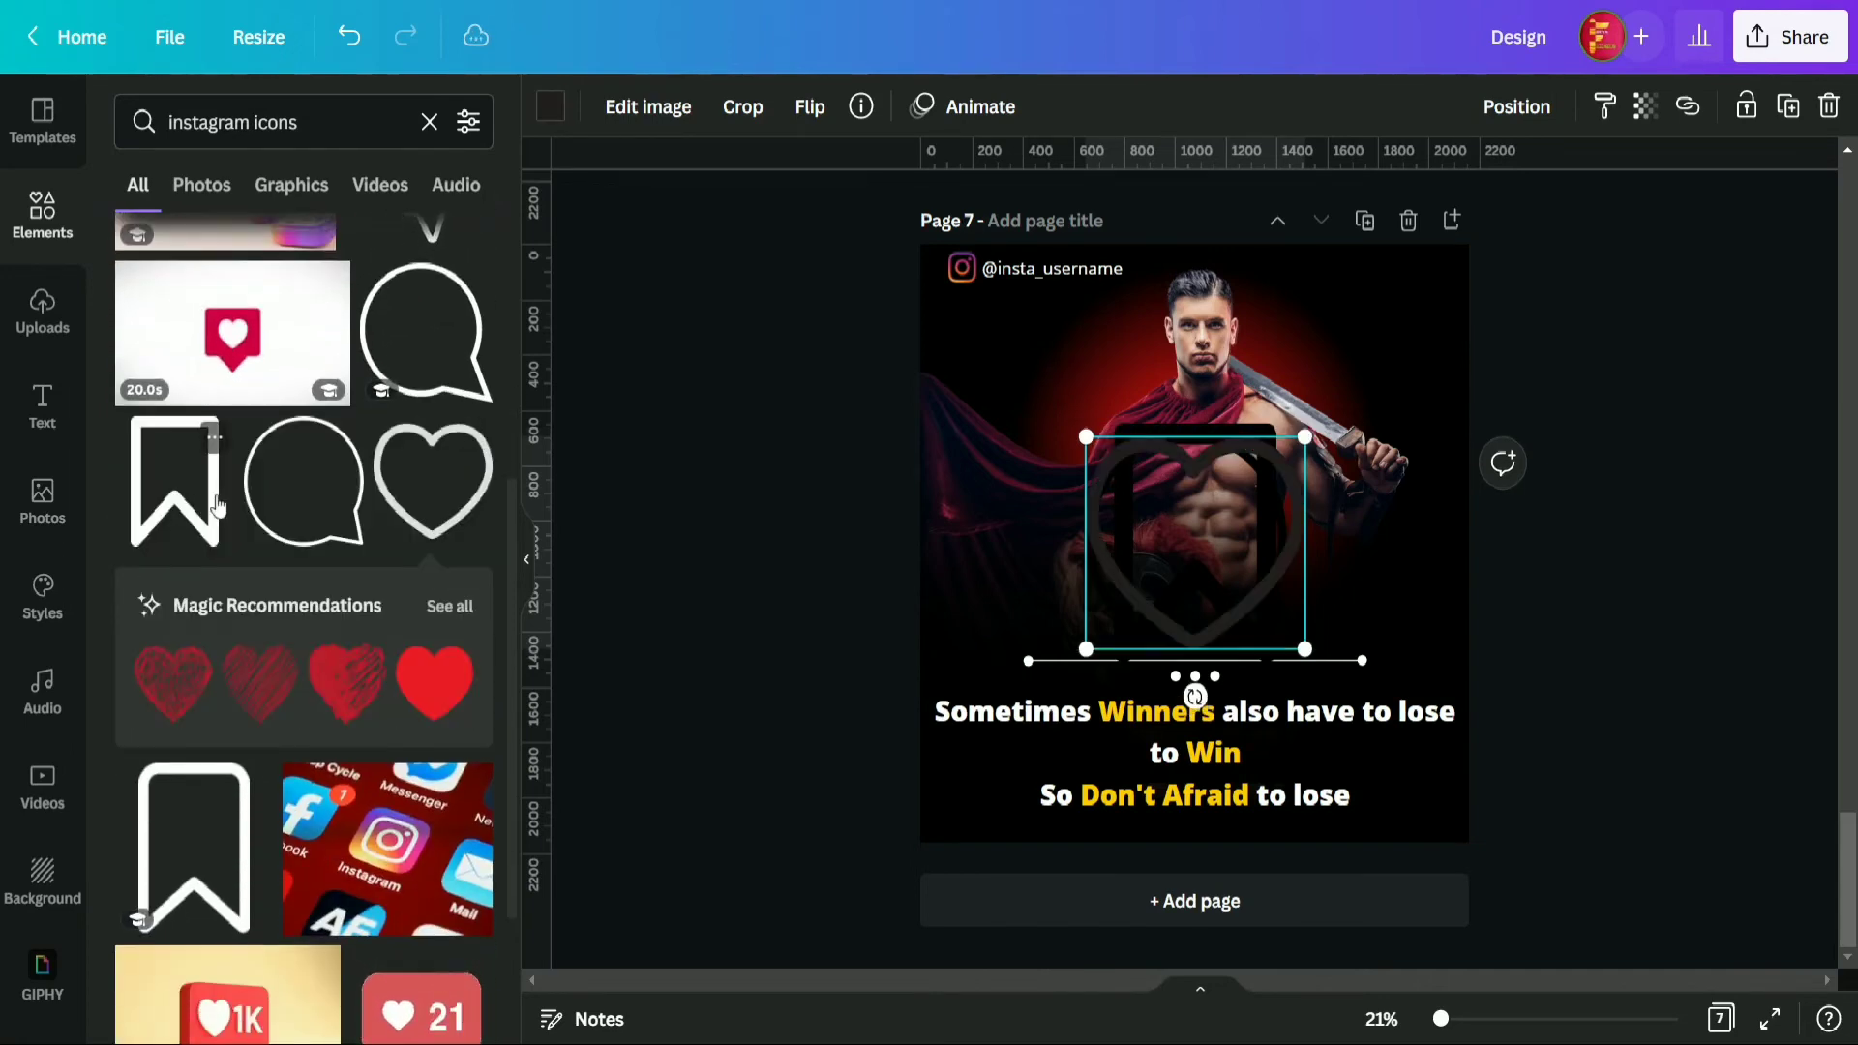
scroll(403, 569, "up", 3)
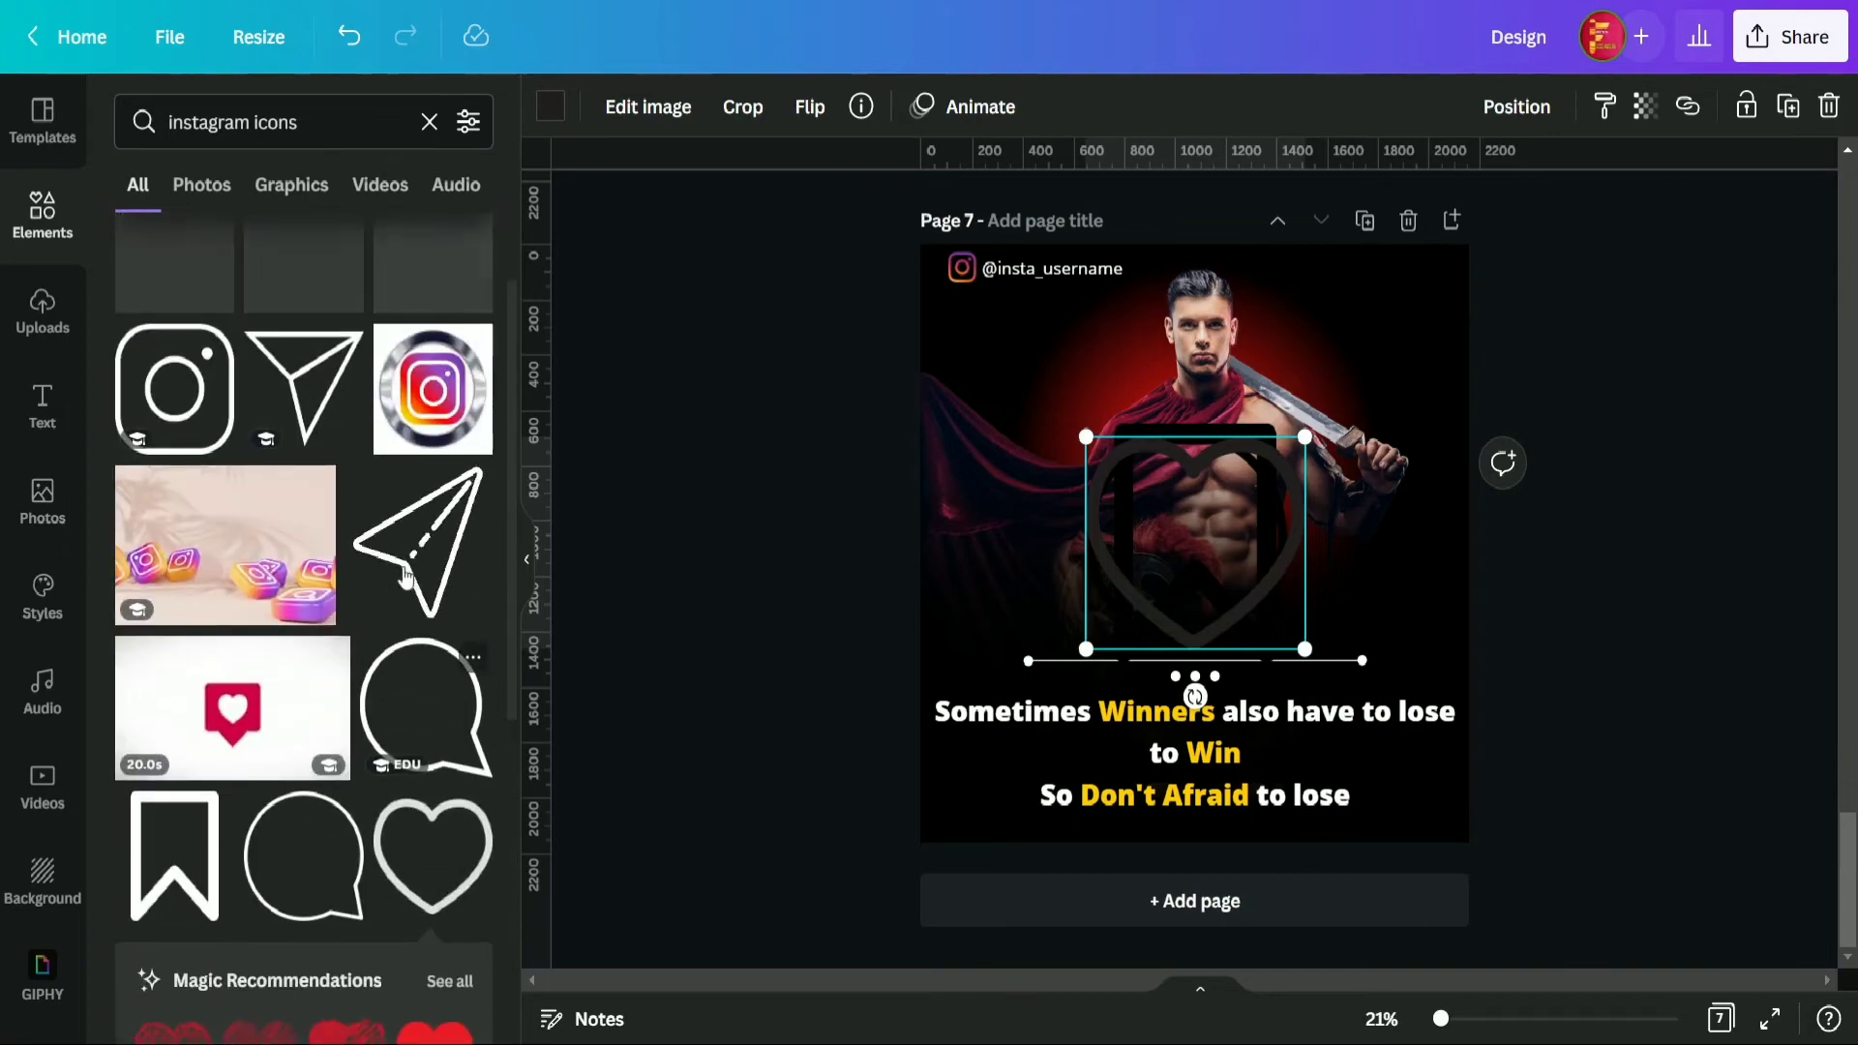
scroll(403, 573, "up", 2)
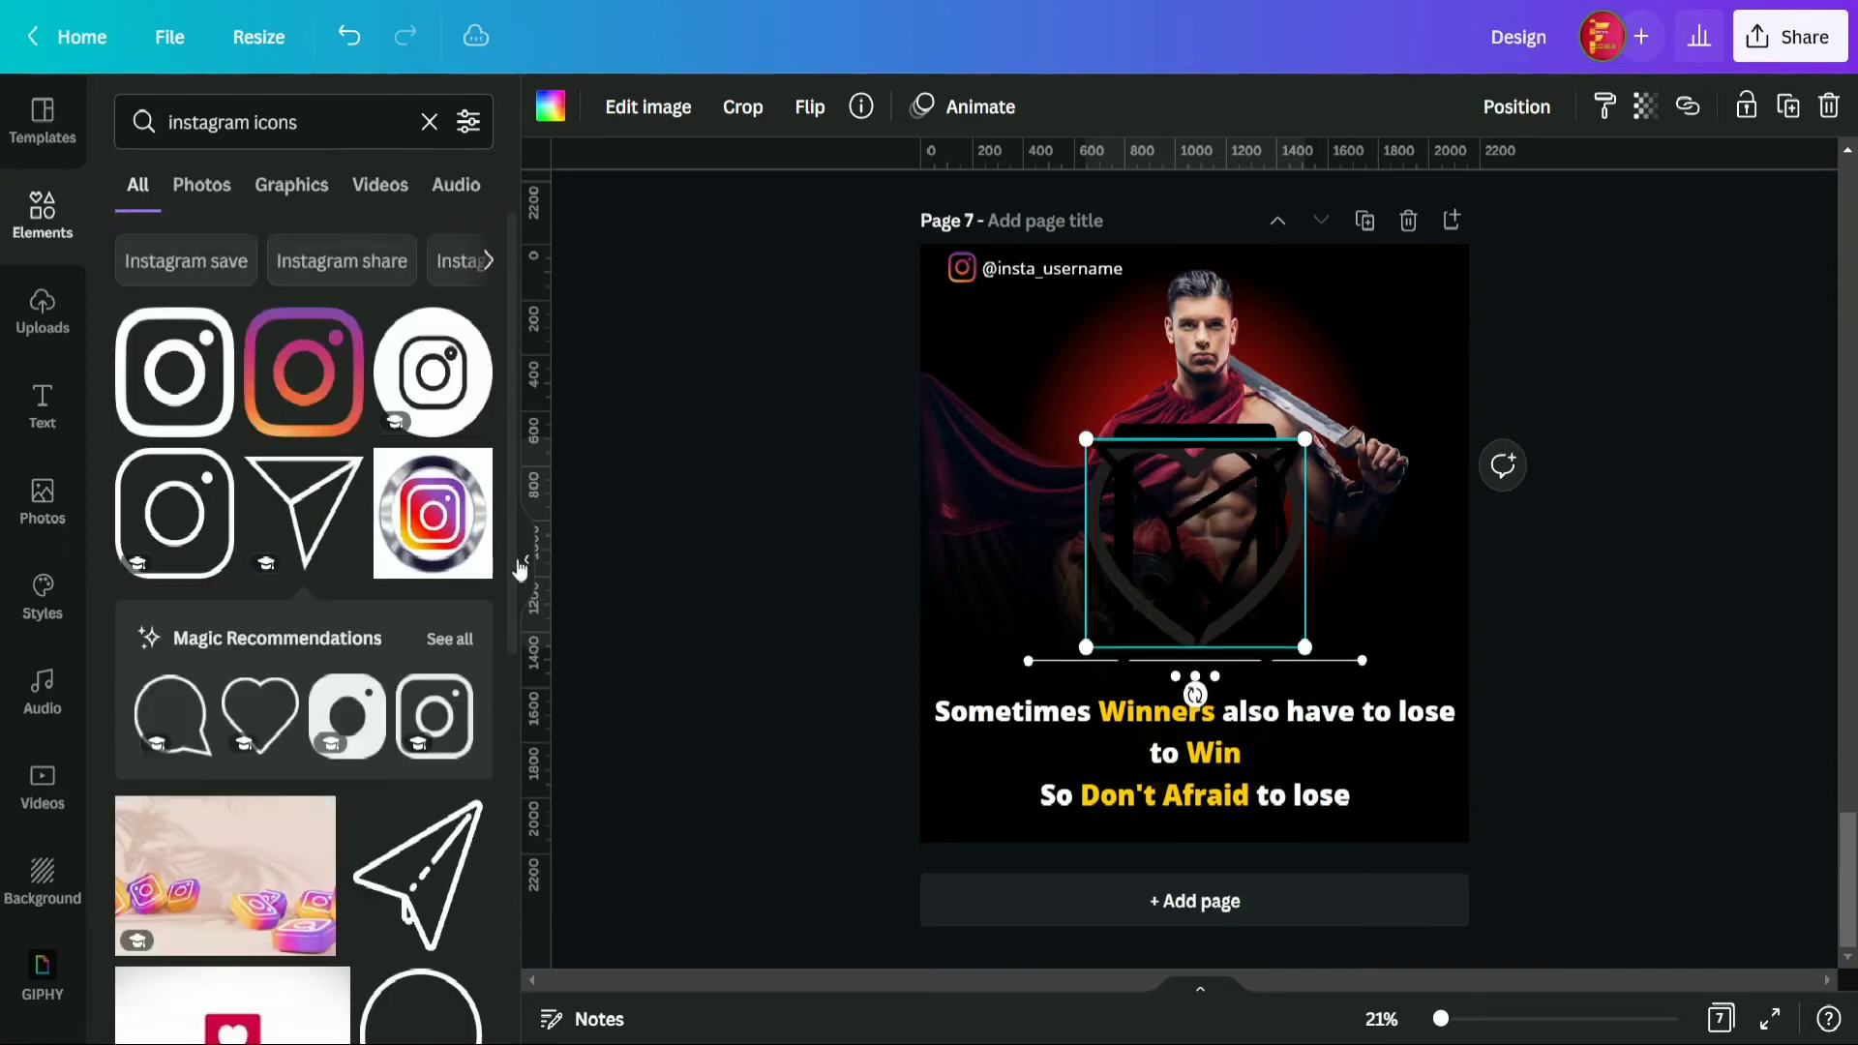
- Change the paper plane icon's color to white from the document colors
left_click(522, 566)
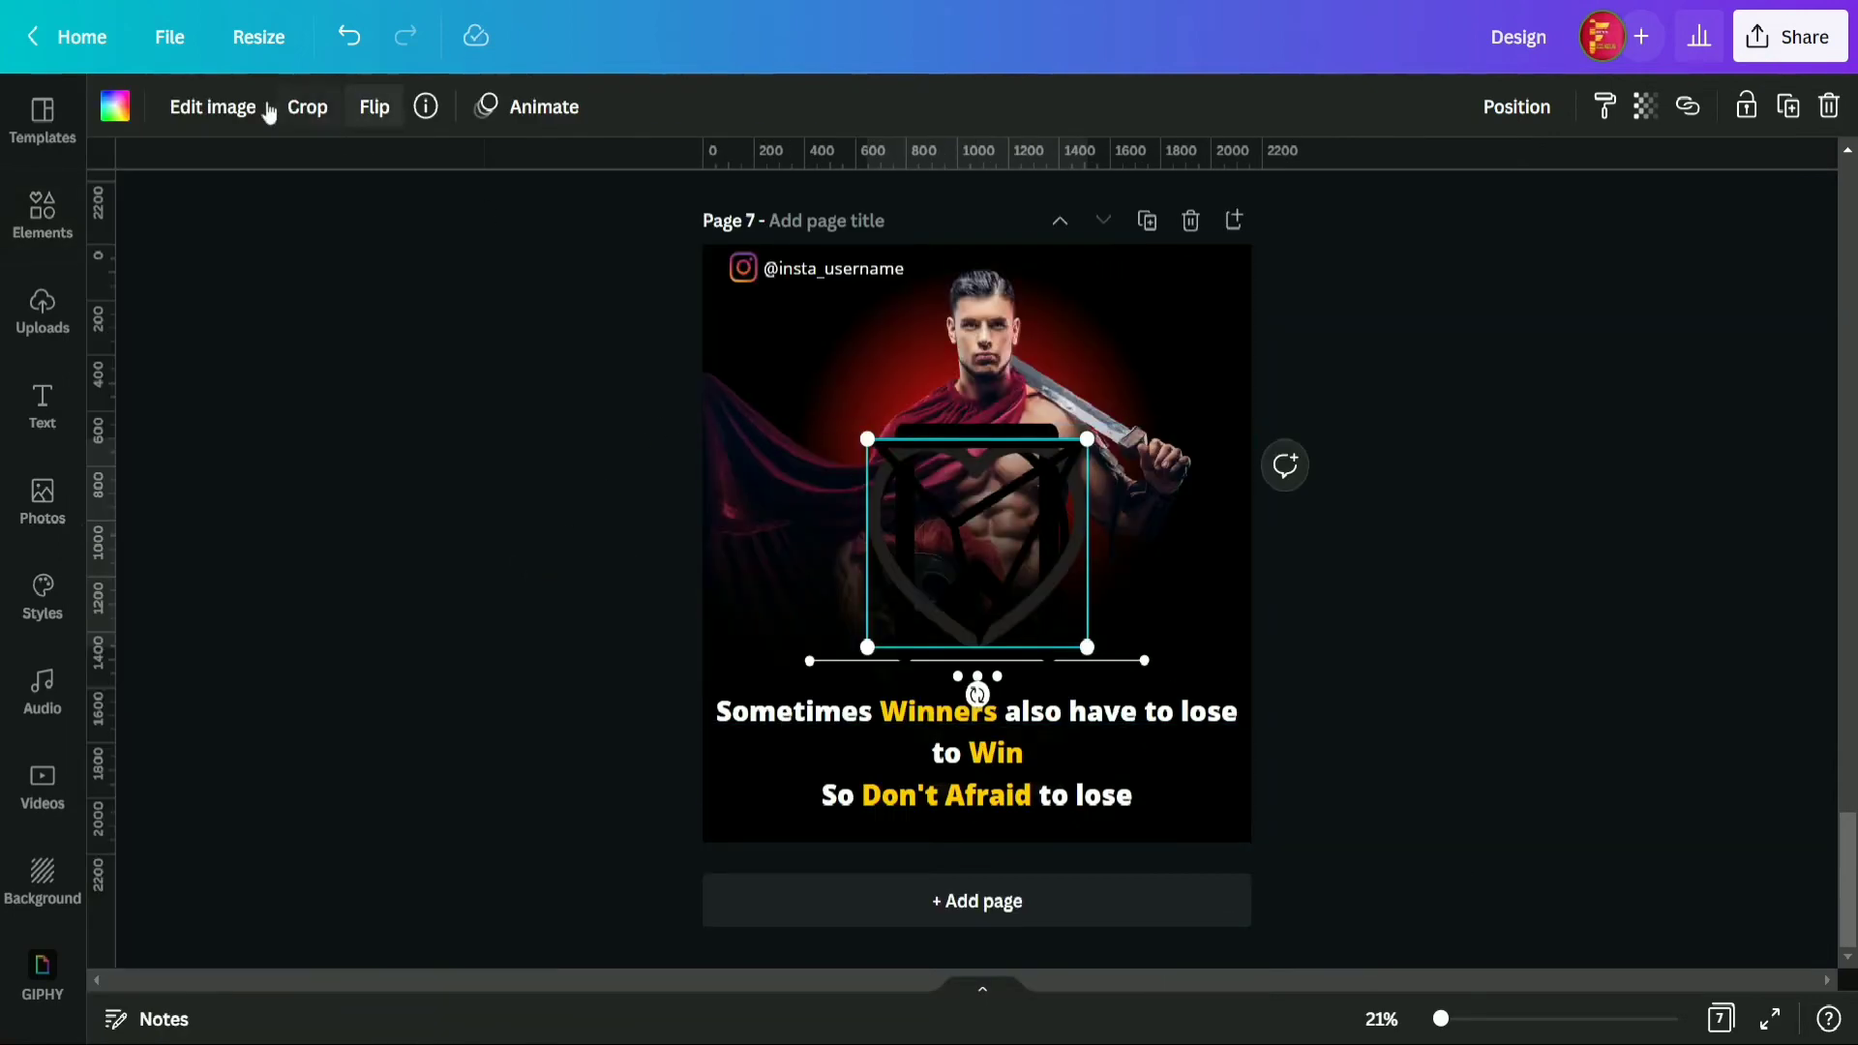
left_click(116, 107)
left_click(206, 387)
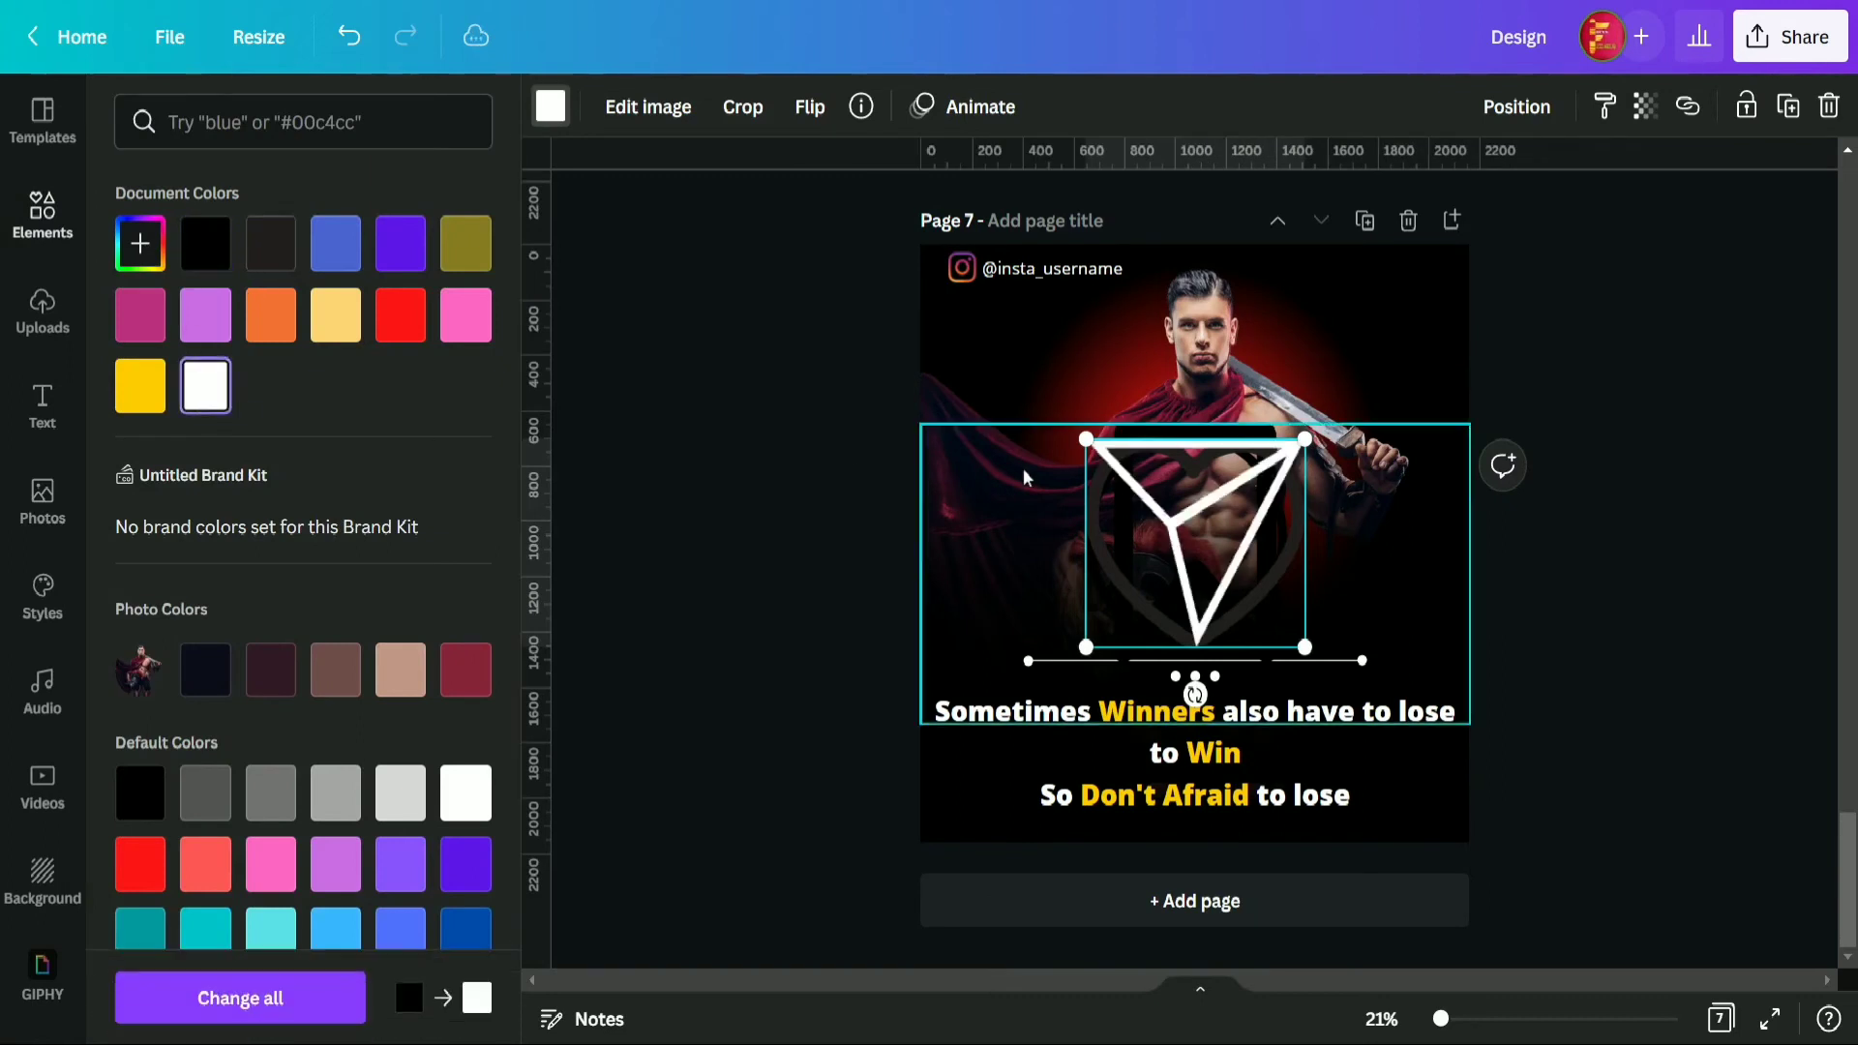
- Move the paper plane icon down over the quote text and shrink it to a small icon
left_click_drag(1191, 544, 1132, 664)
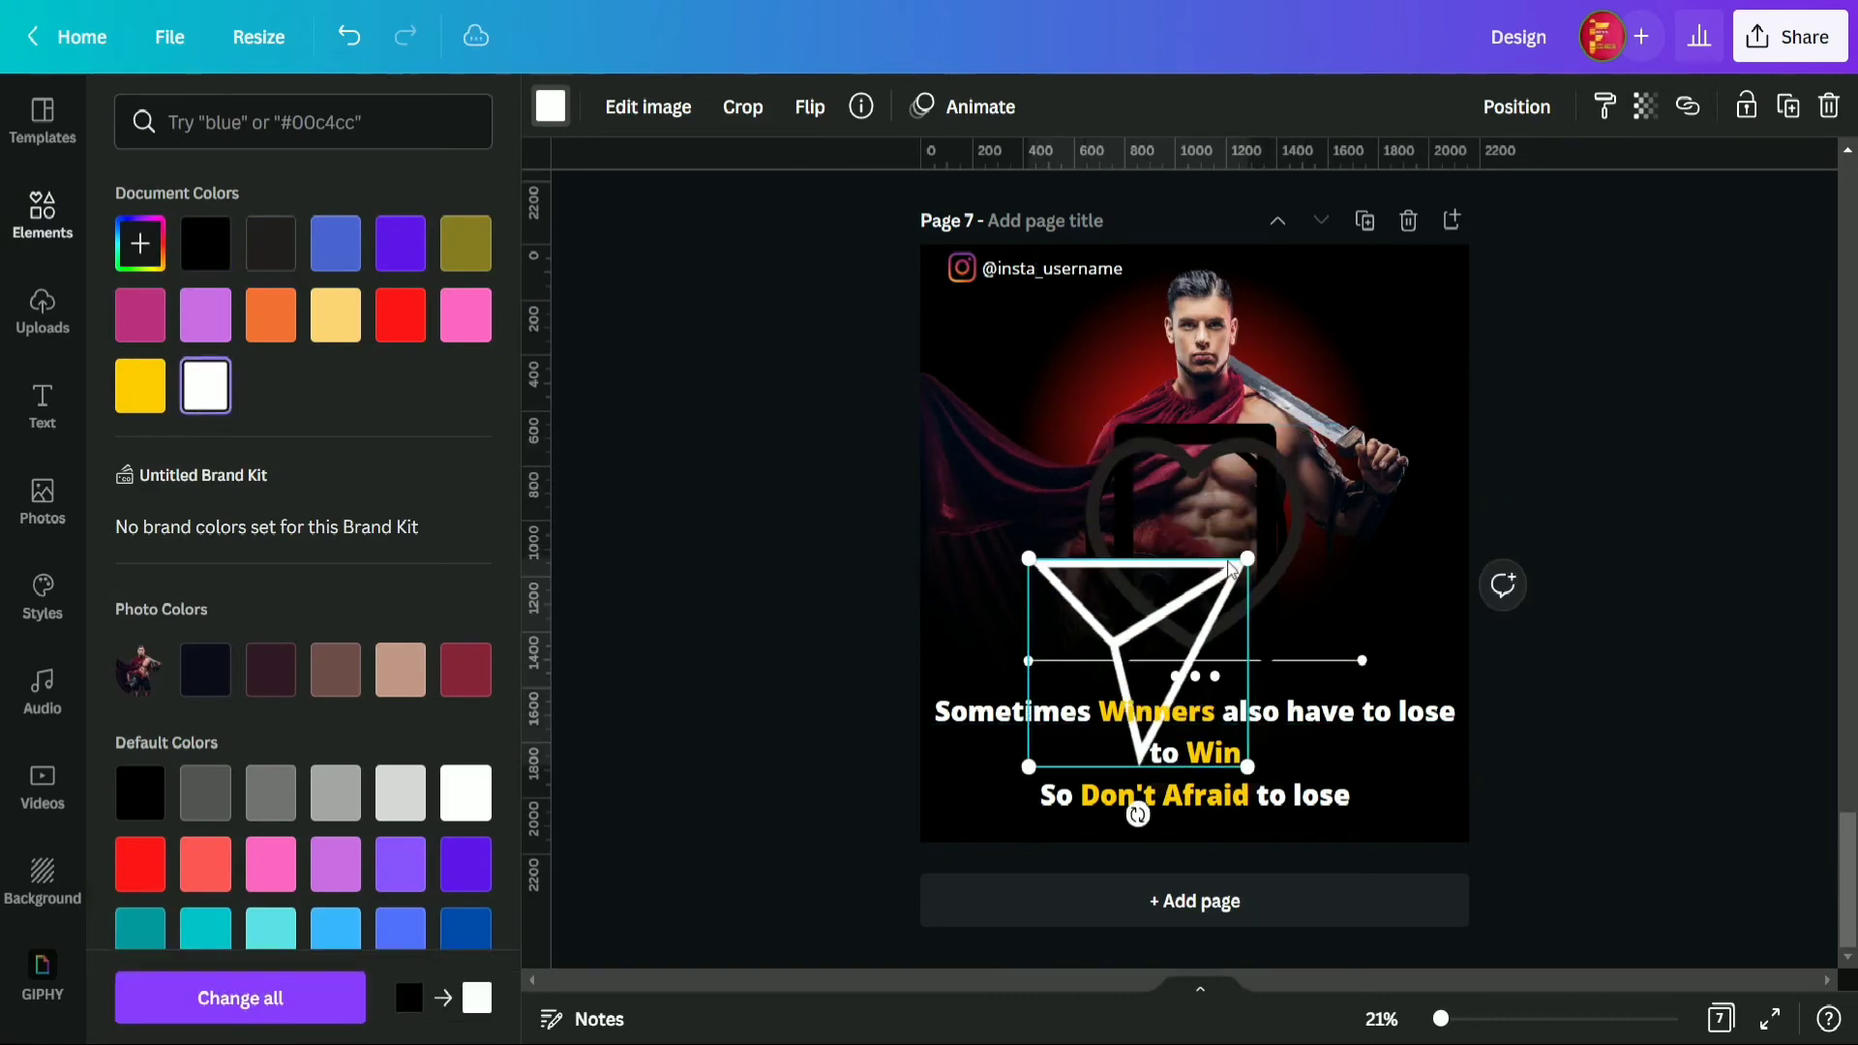
left_click_drag(1246, 559, 1072, 758)
- Color the heart icon white and shrink it to a small icon just left of the paper plane
left_click(1123, 561)
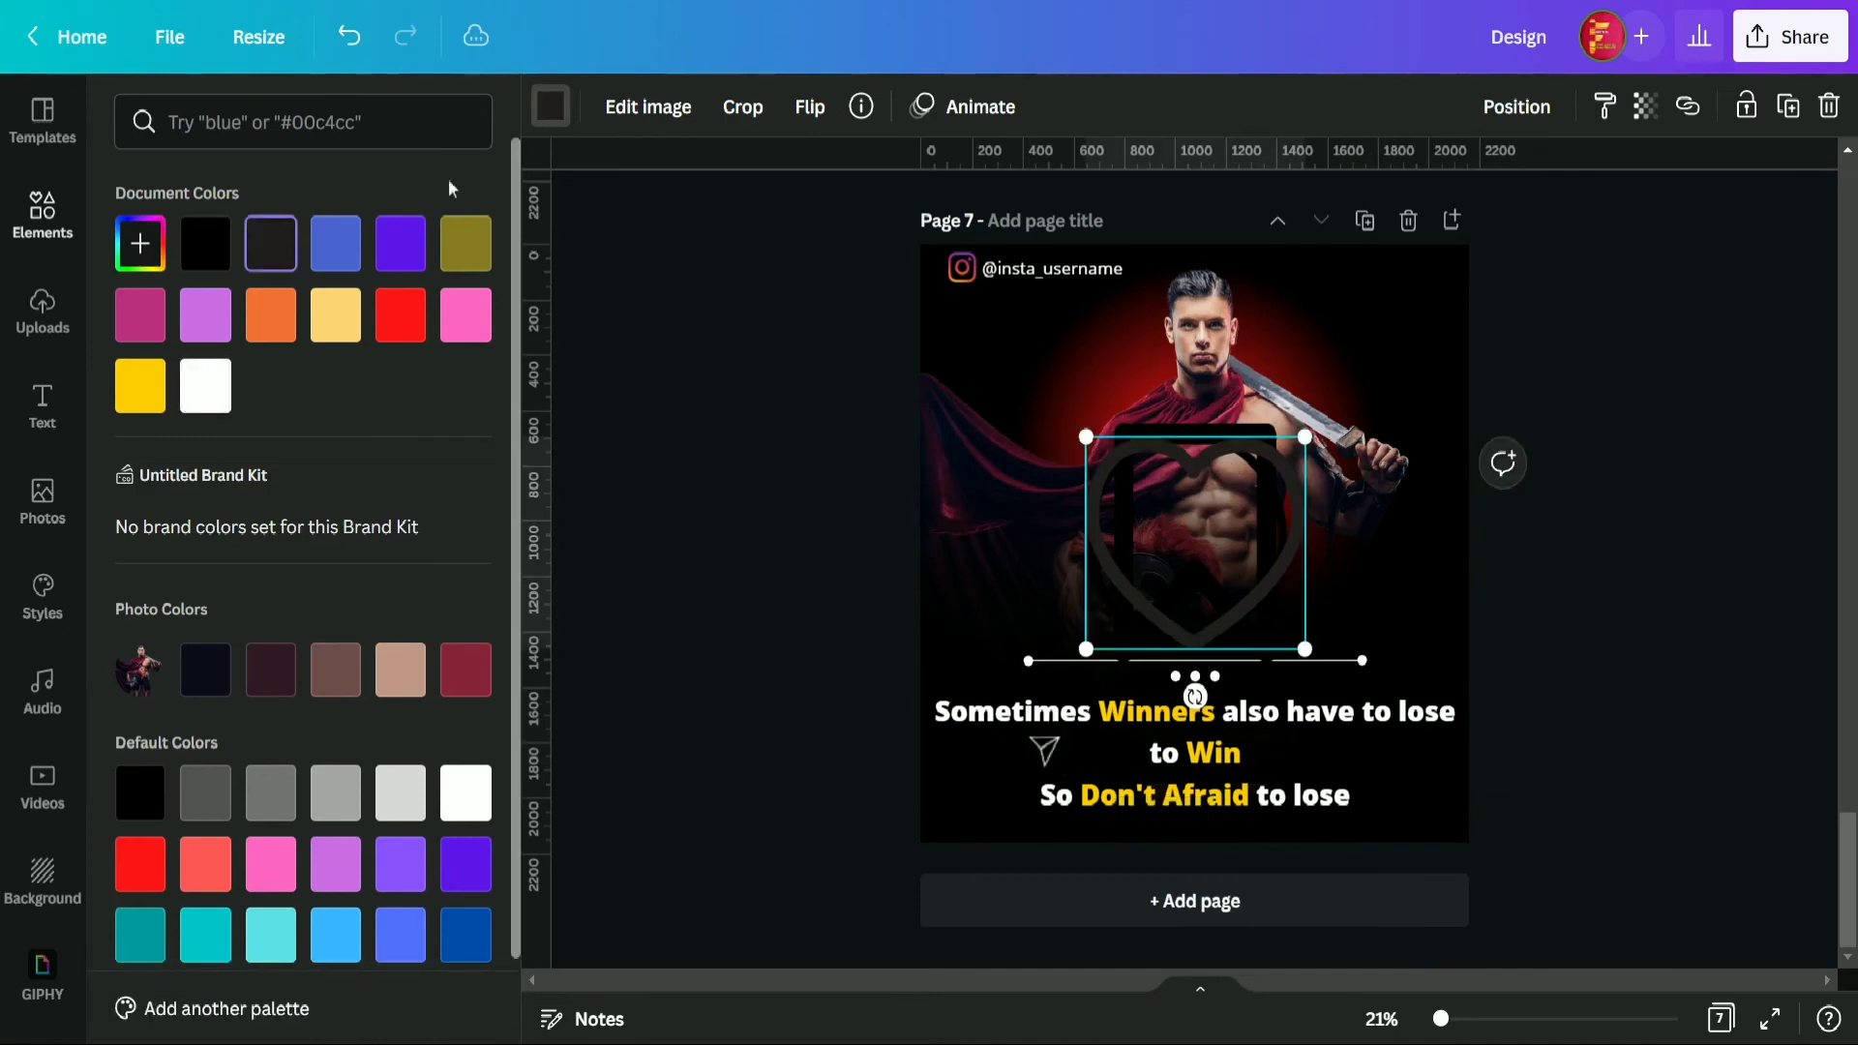
left_click(205, 388)
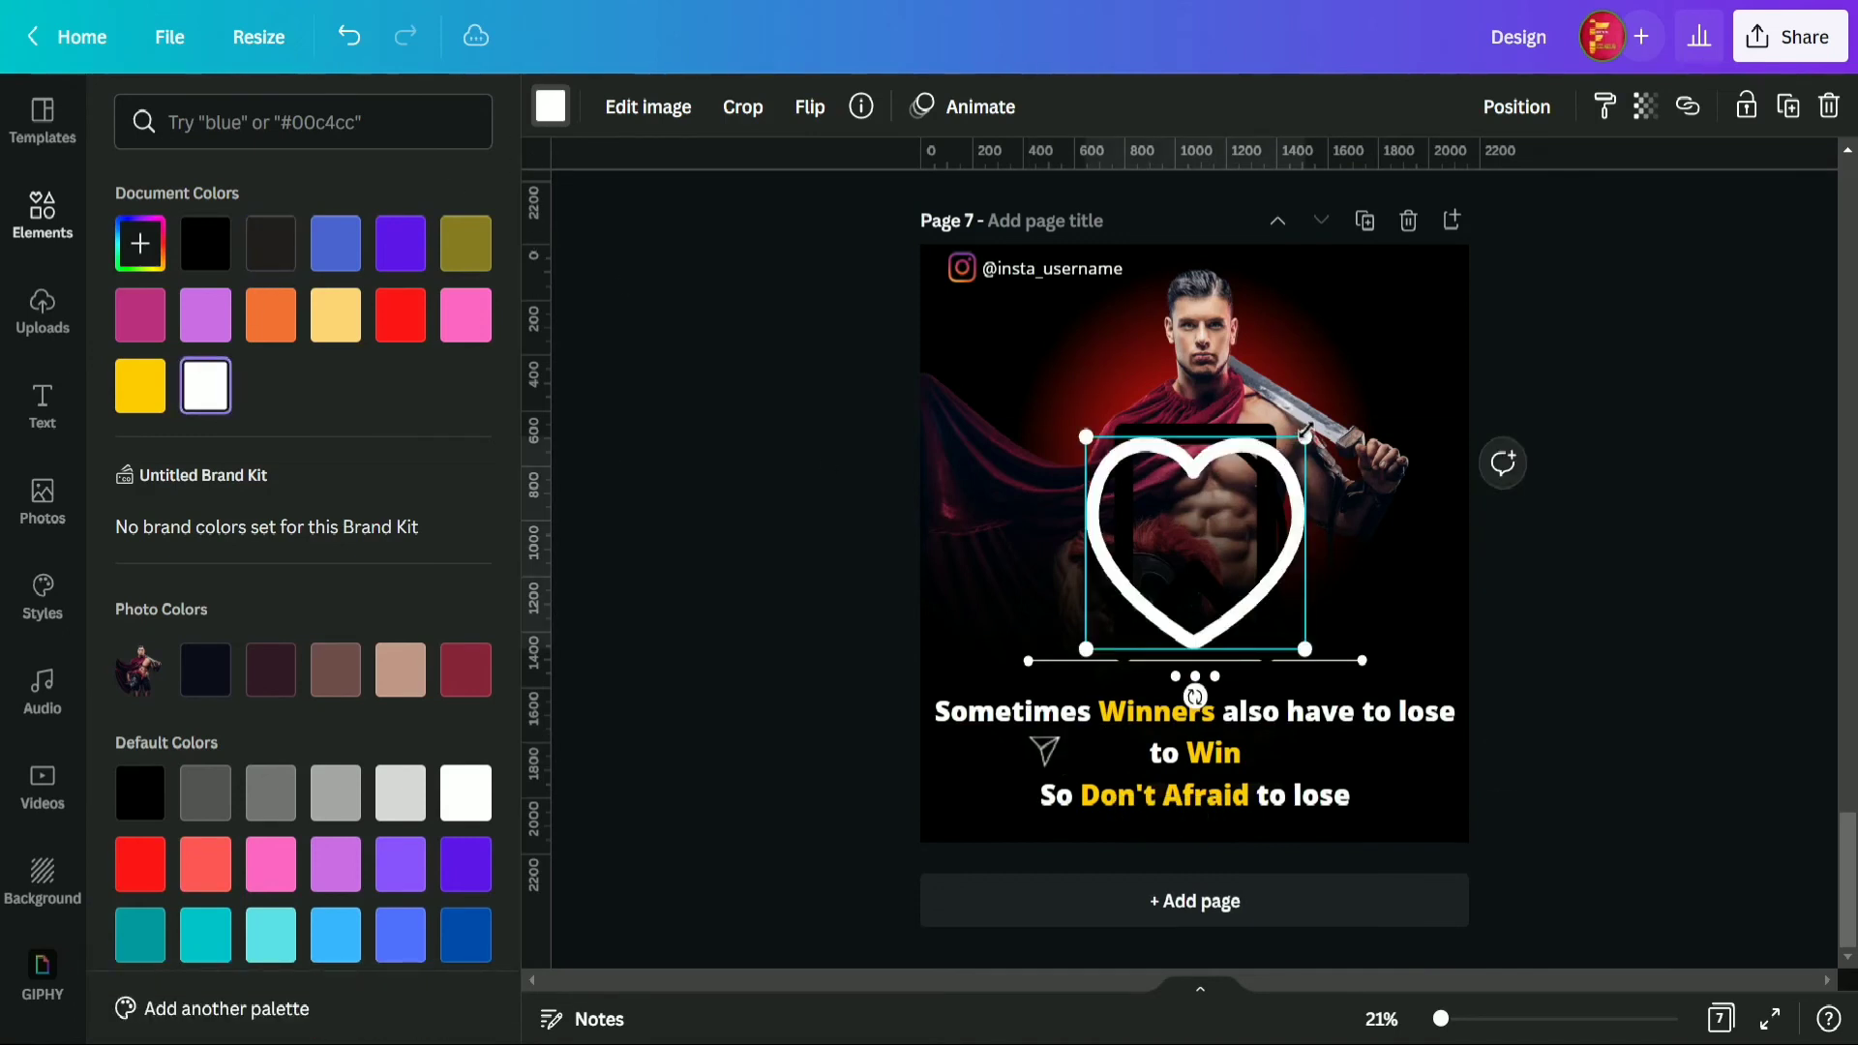
left_click_drag(1307, 433, 1016, 825)
- Color the speech bubble icon white and shrink it to a small icon just right of the paper plane
left_click(1206, 507)
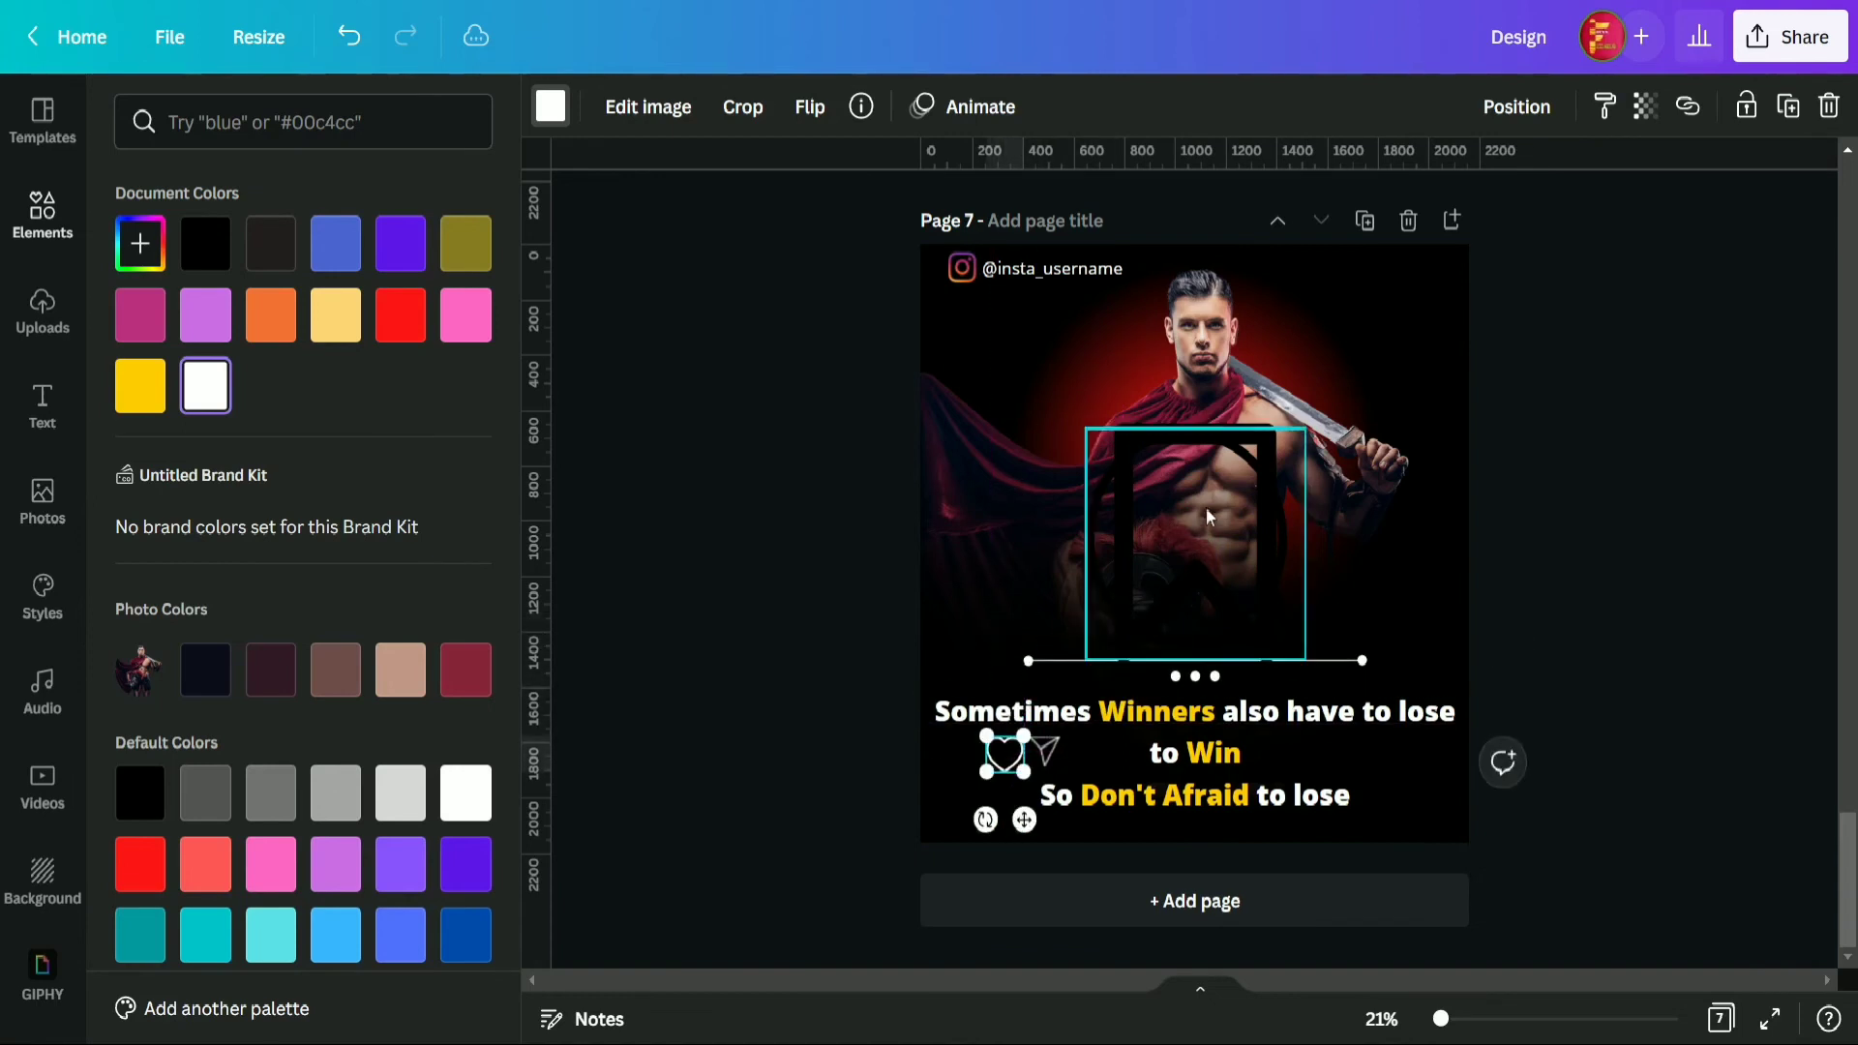
left_click(205, 387)
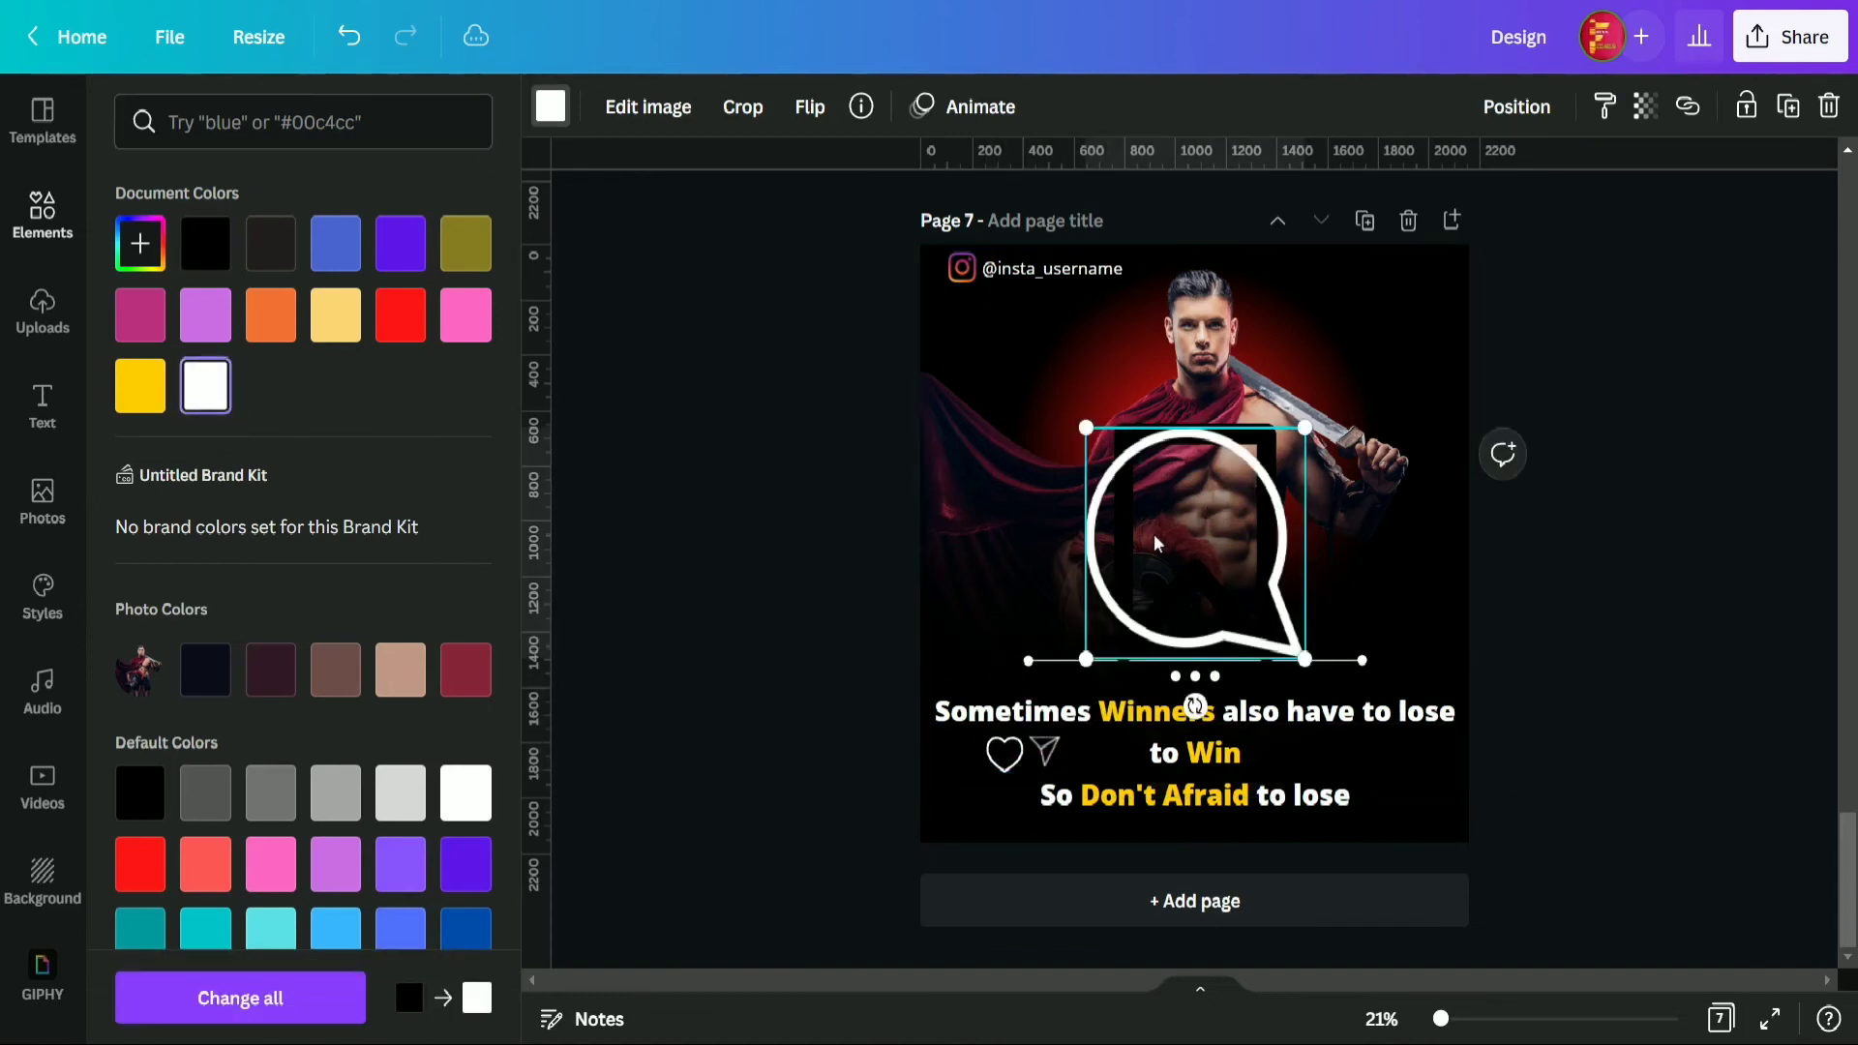
left_click_drag(1302, 430, 1114, 819)
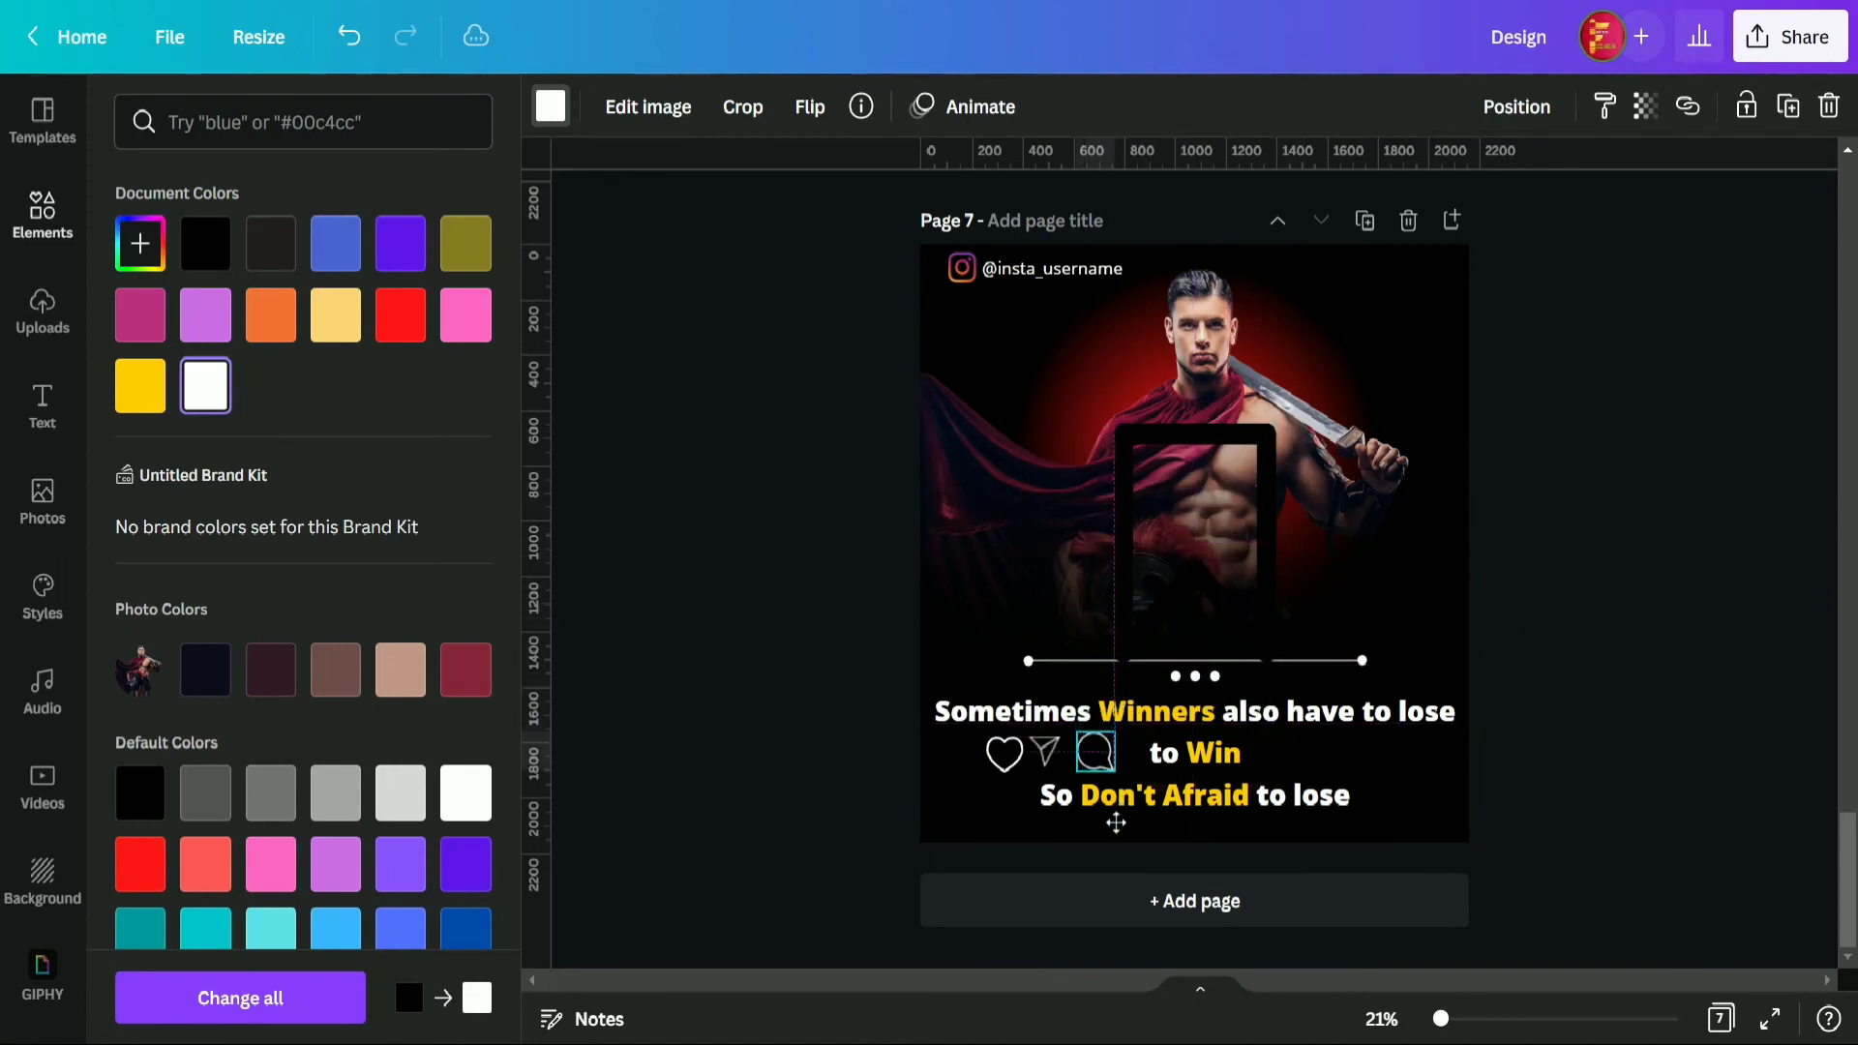
- Color the bookmark icon white and move it to the lower right part of the poster
left_click(1279, 464)
left_click(1258, 479)
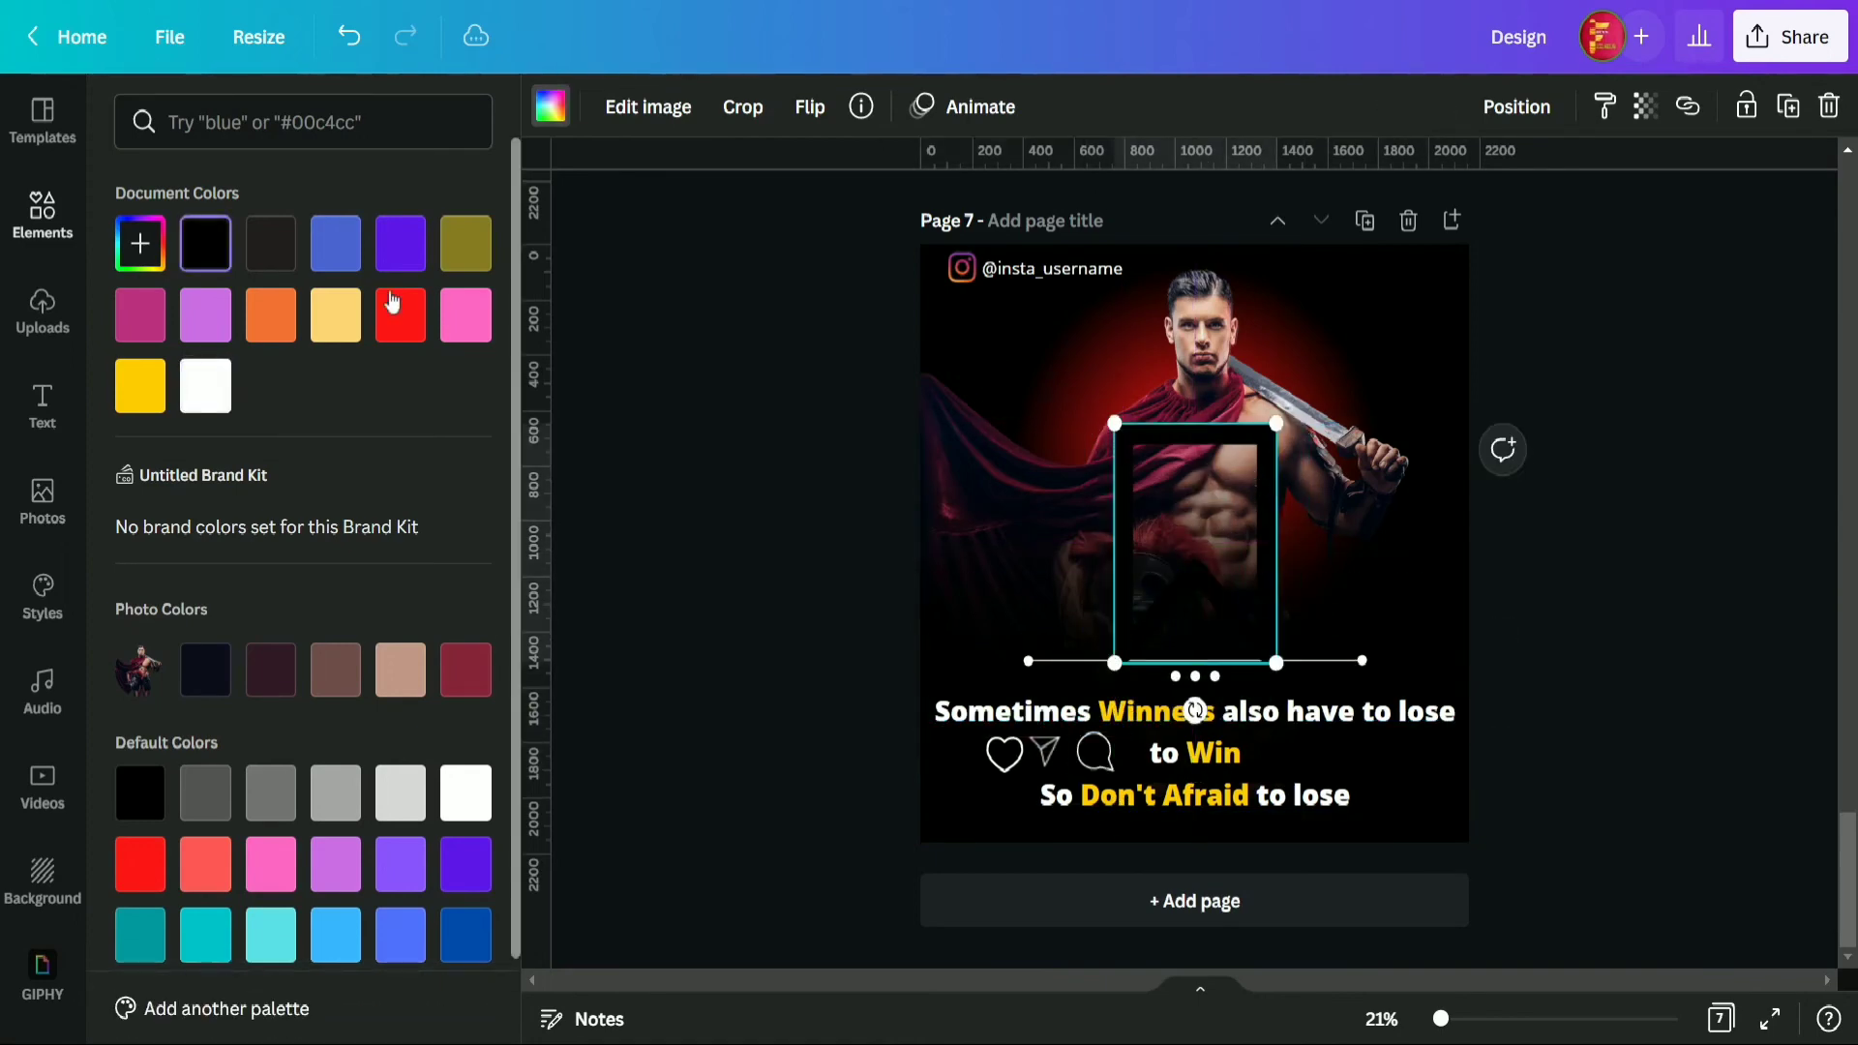
left_click(190, 411)
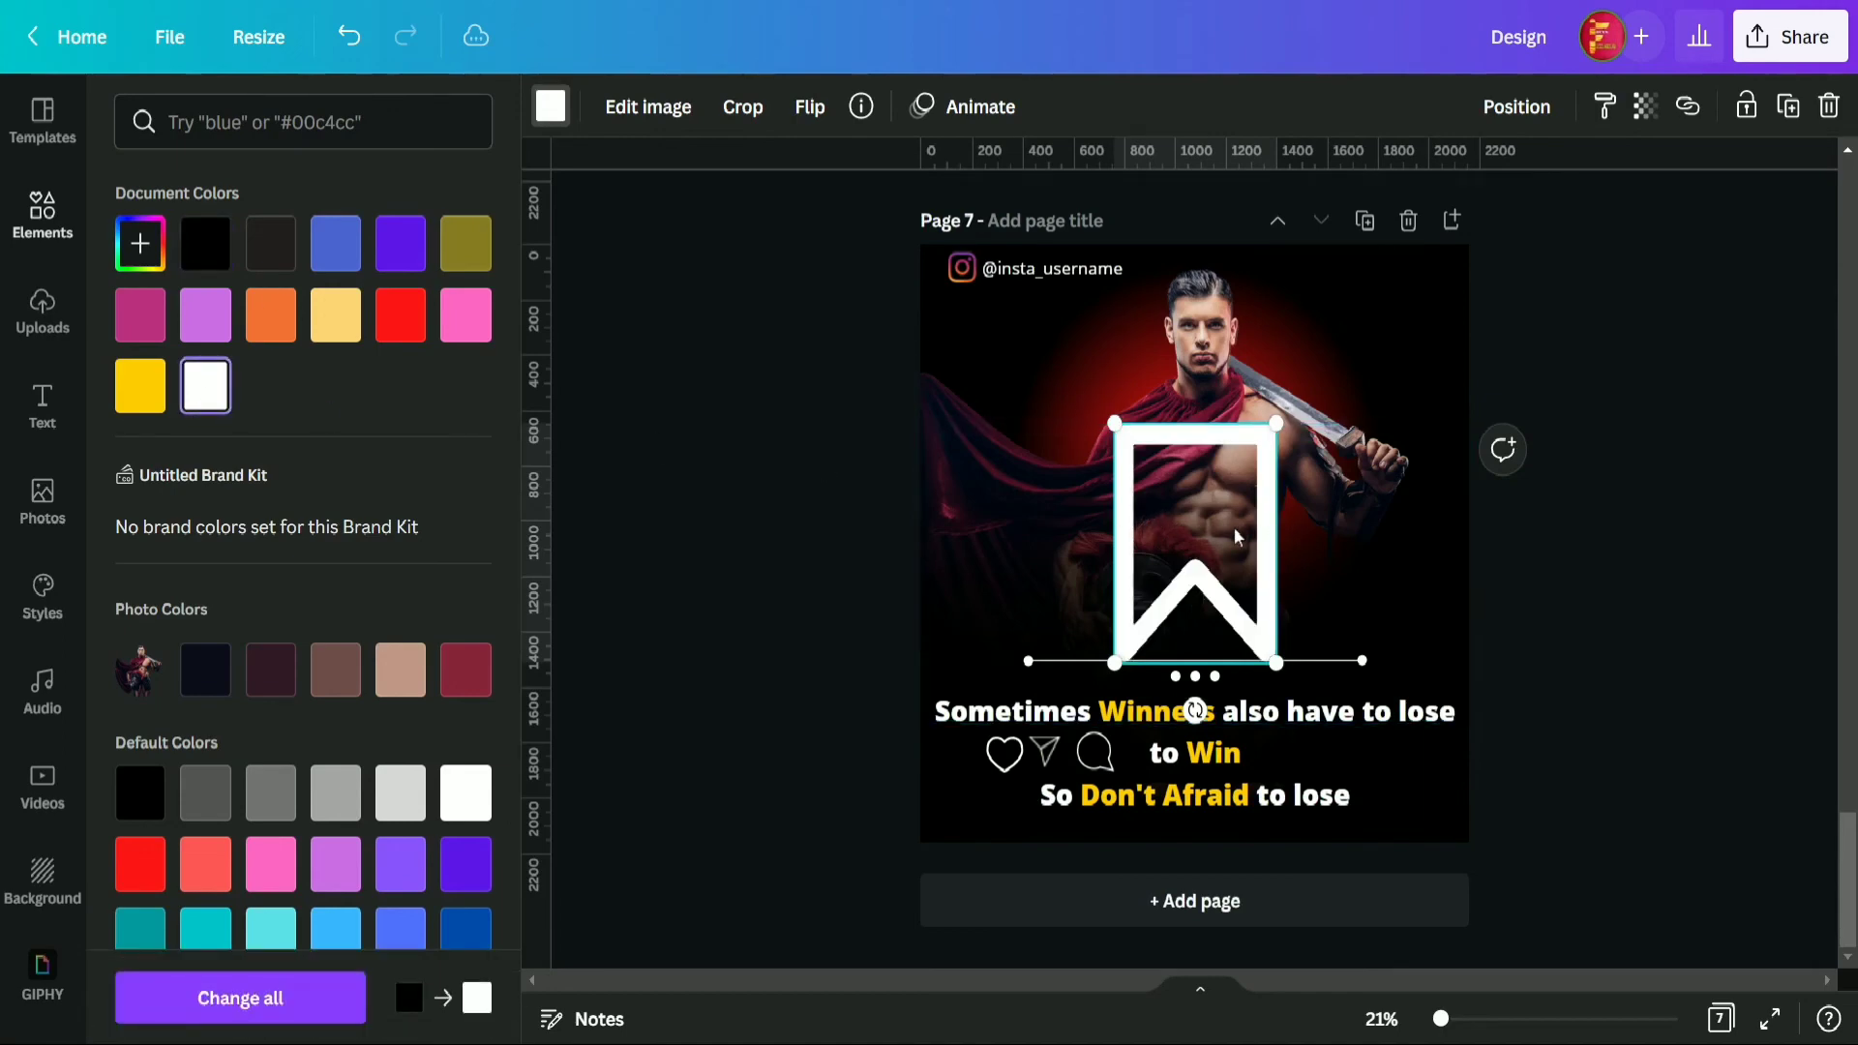
left_click_drag(1233, 526, 1384, 701)
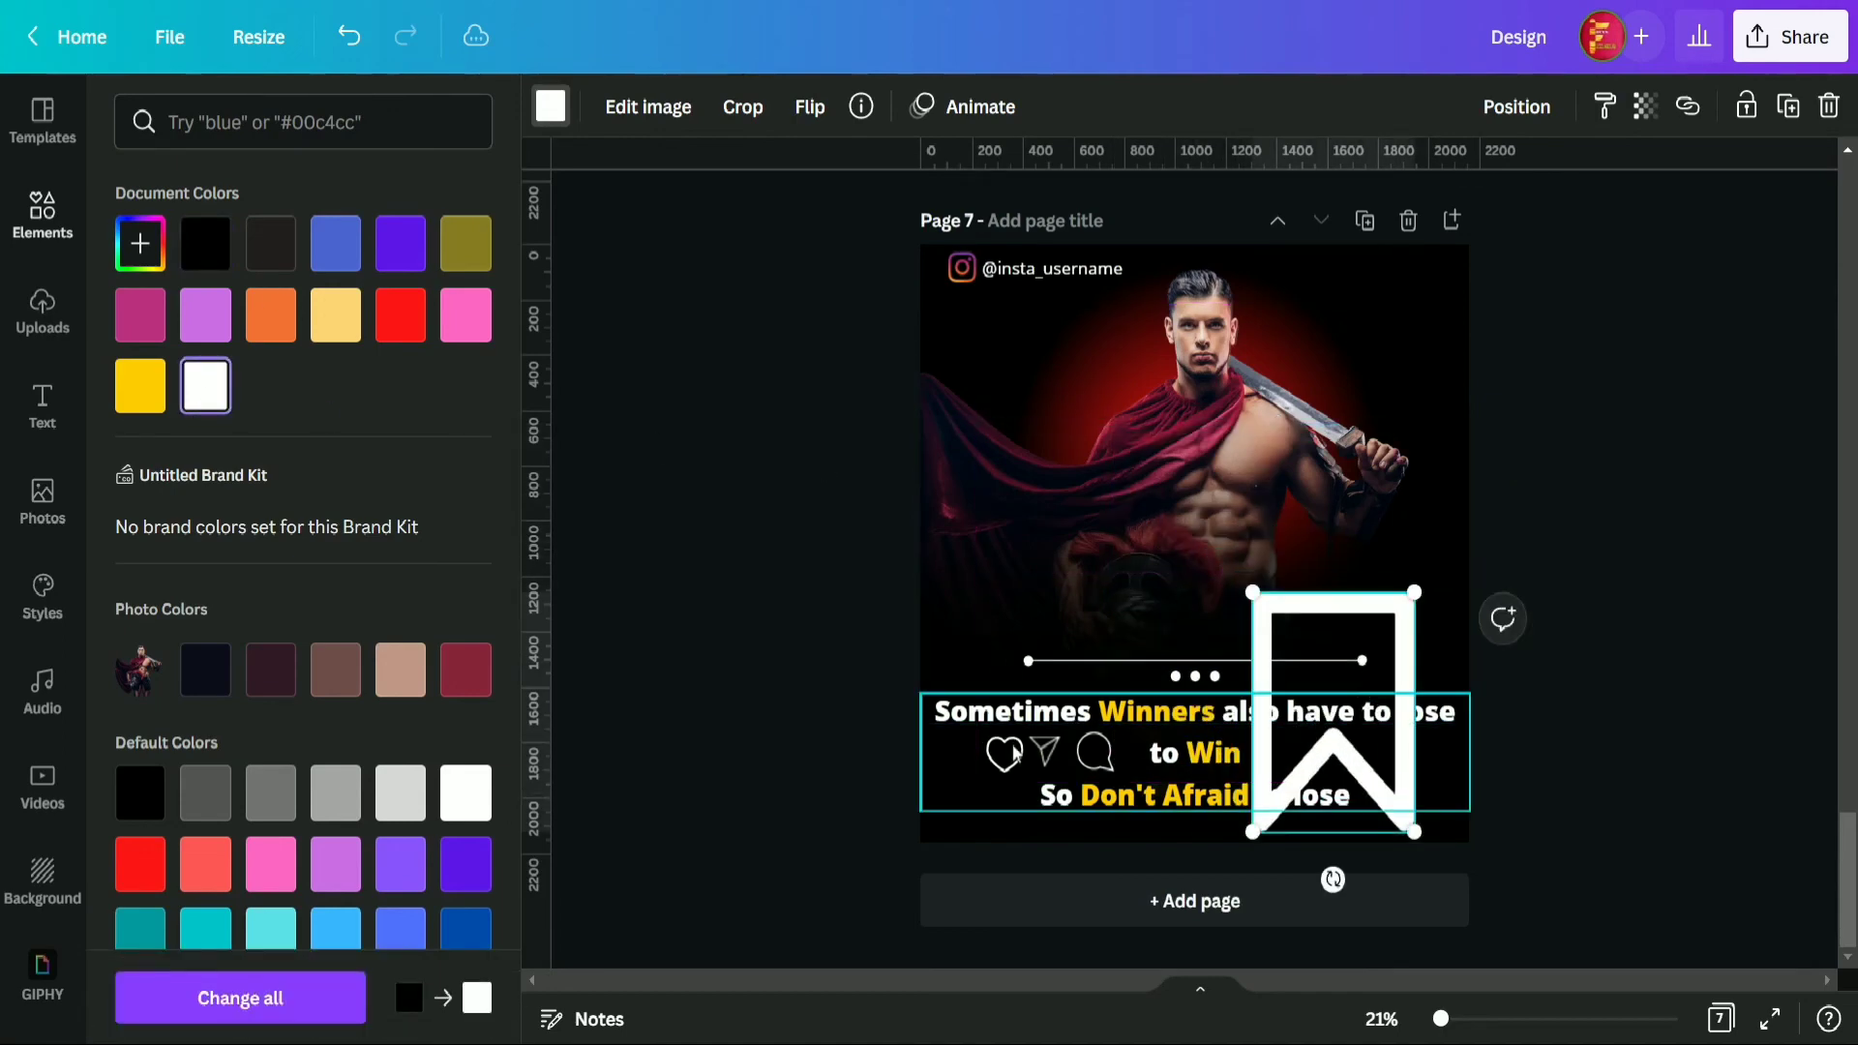
left_click(1659, 546)
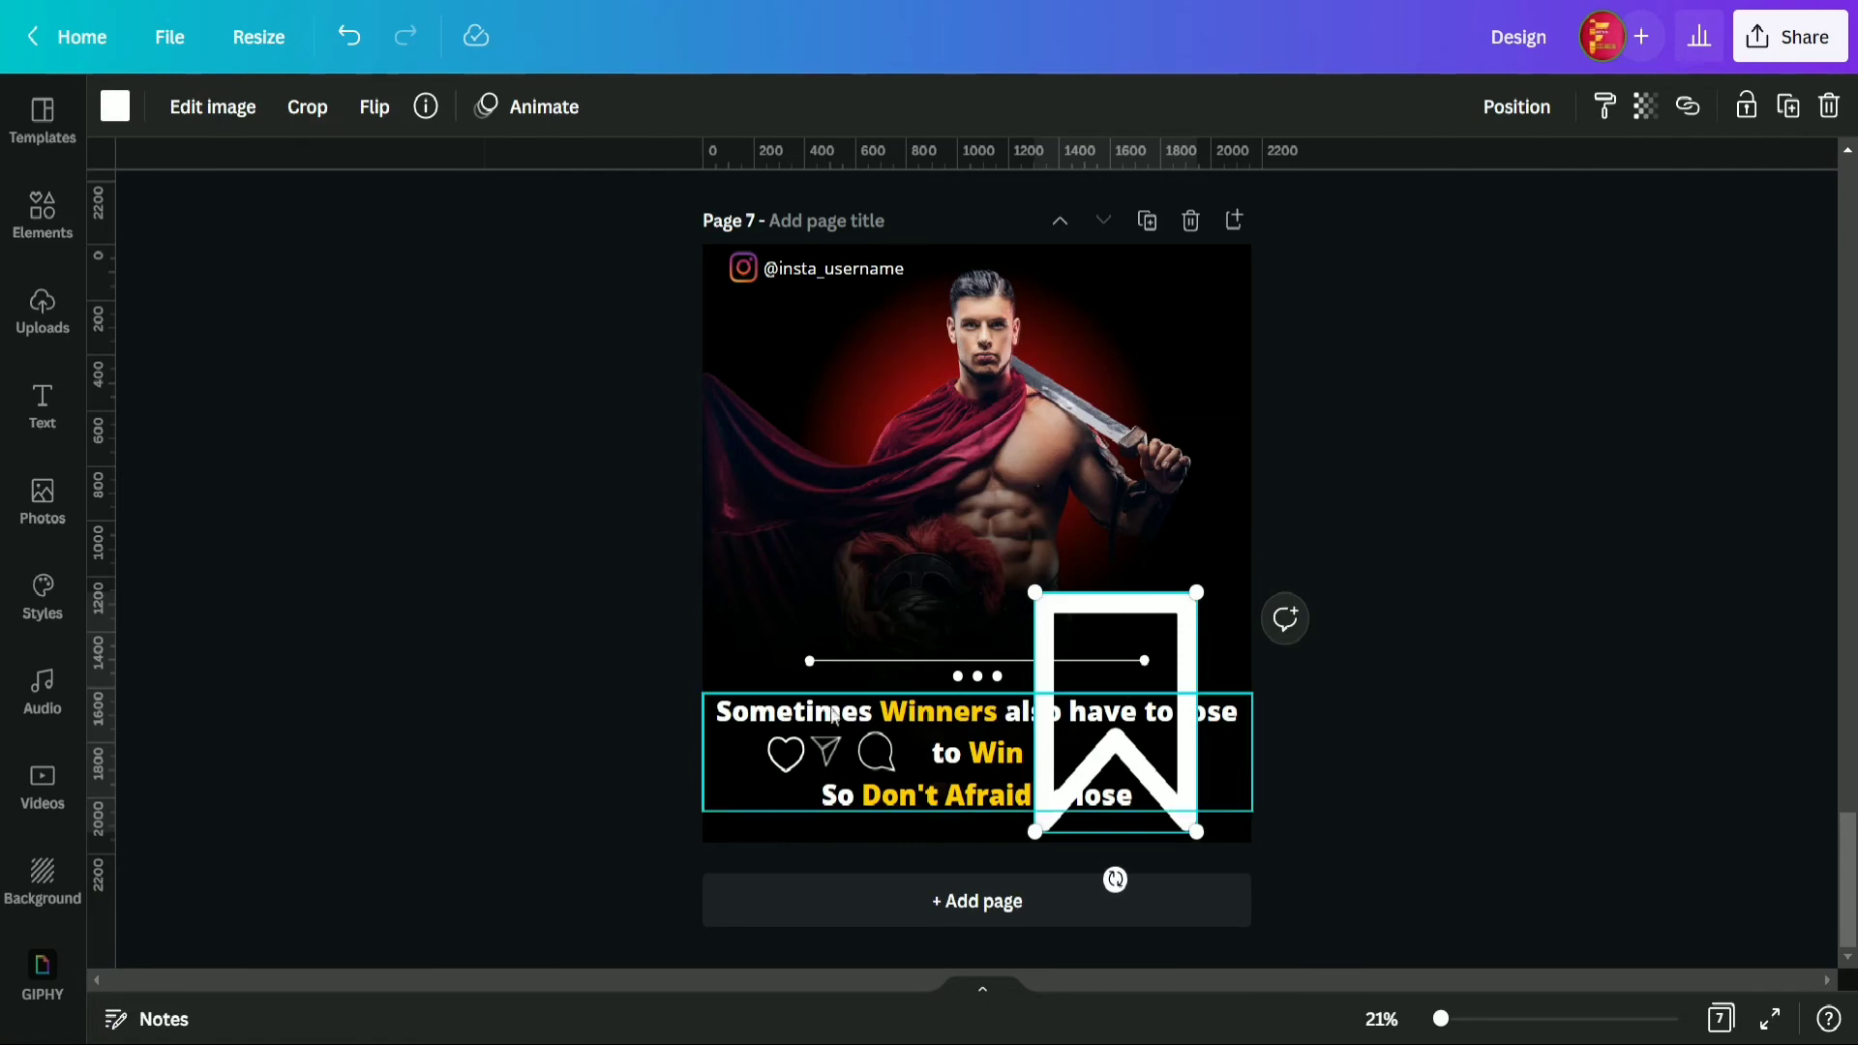
left_click(1530, 595)
- Try sending the quote text to the back of the poster and undo that change
left_click(796, 763)
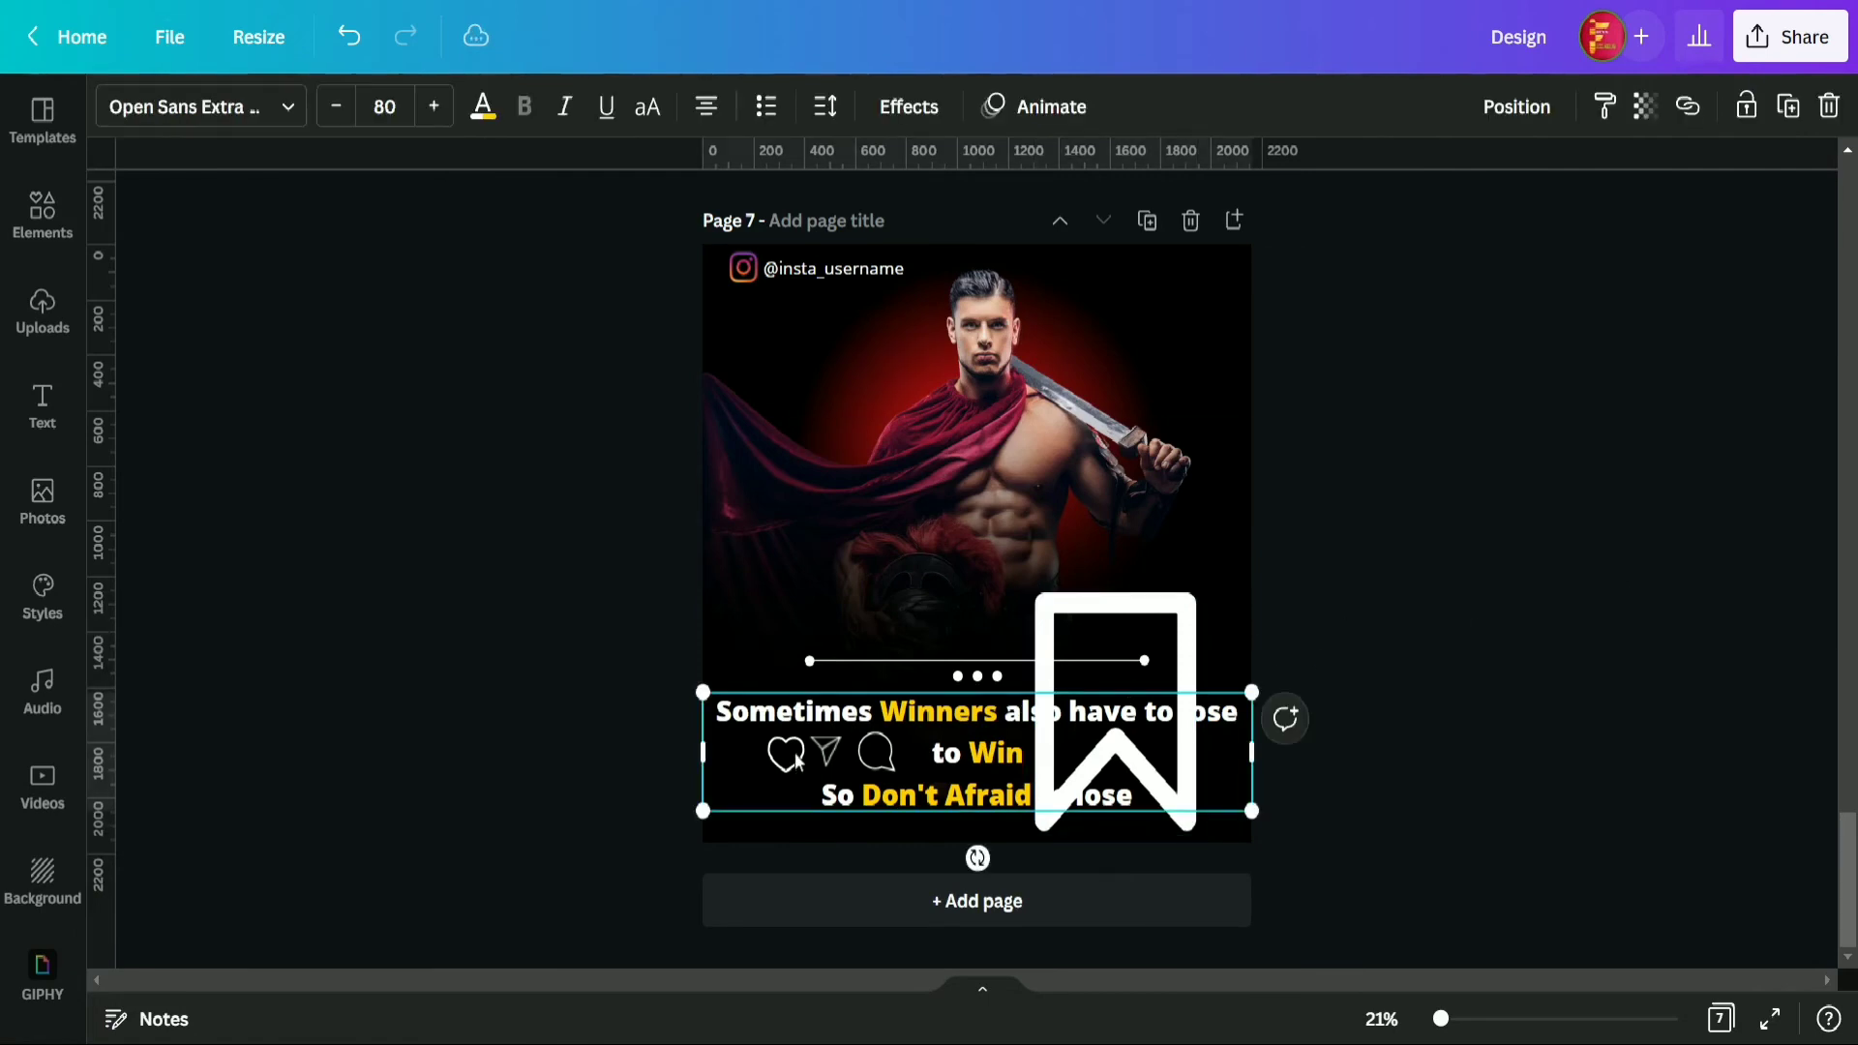
right_click(868, 746)
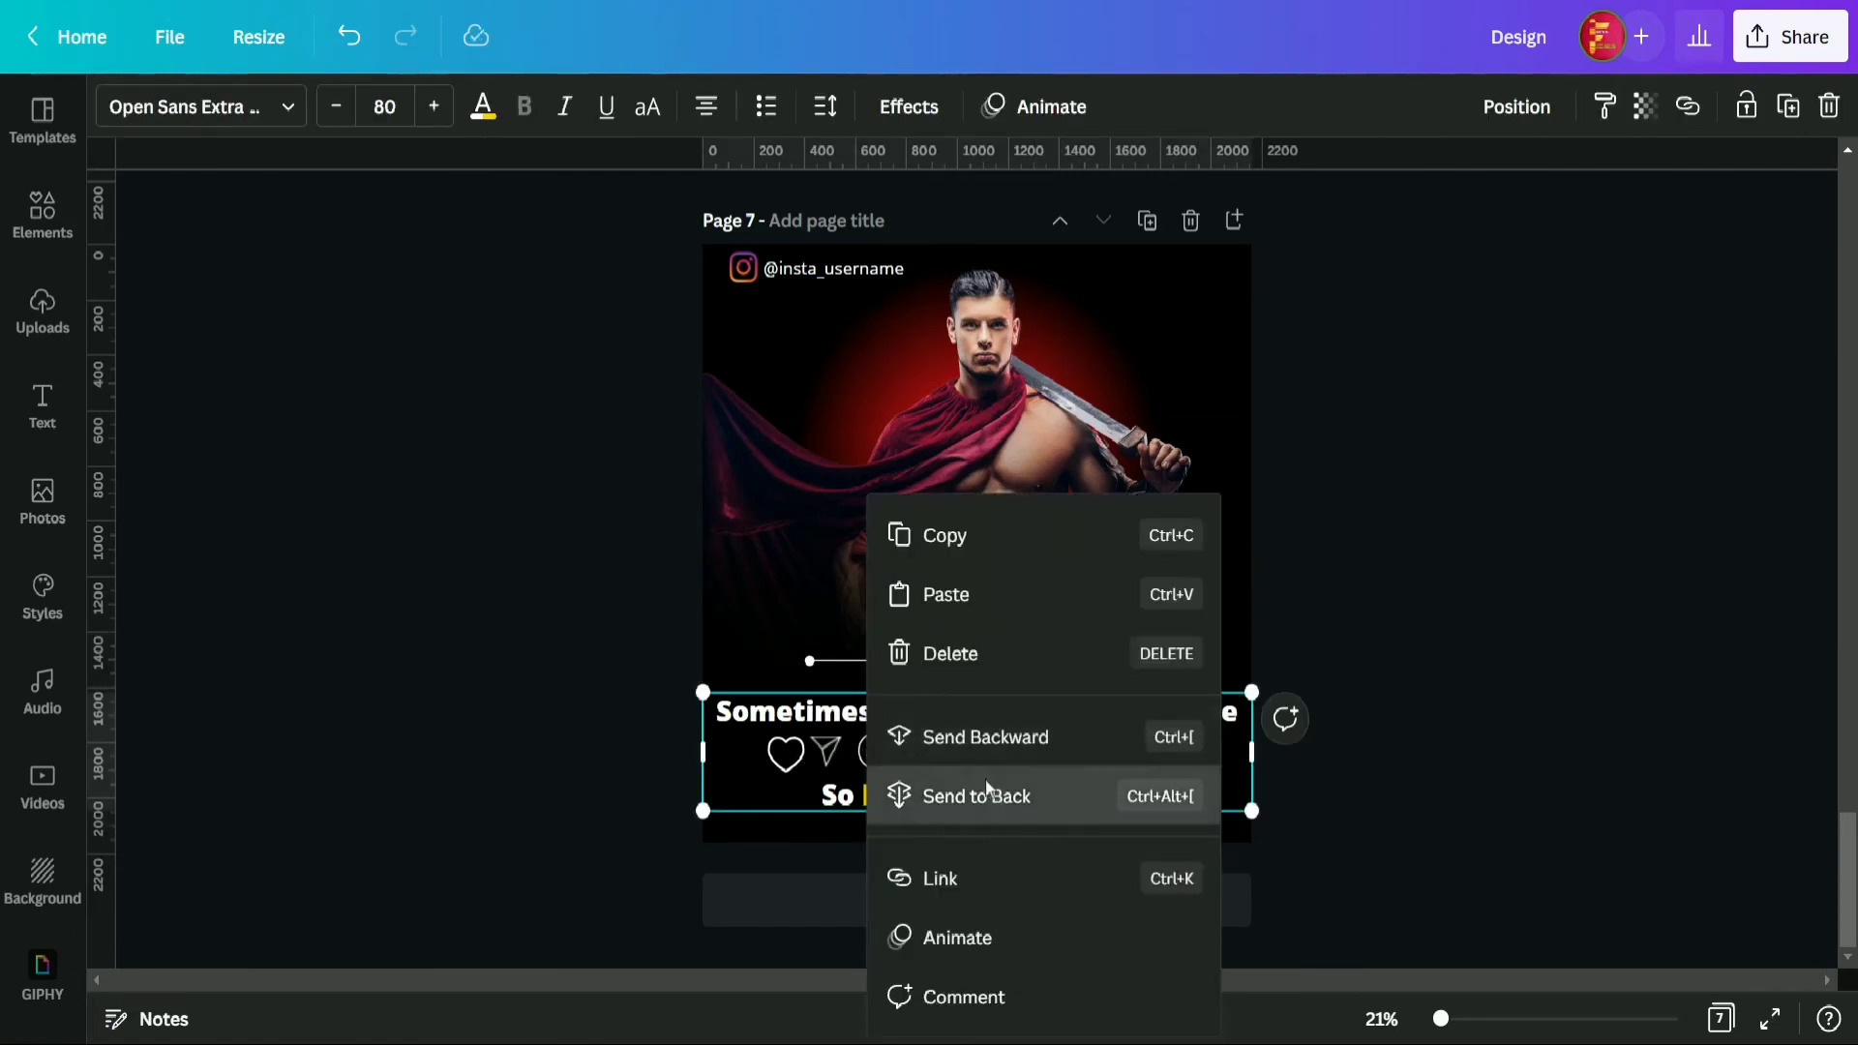
left_click(985, 780)
left_click(1413, 696)
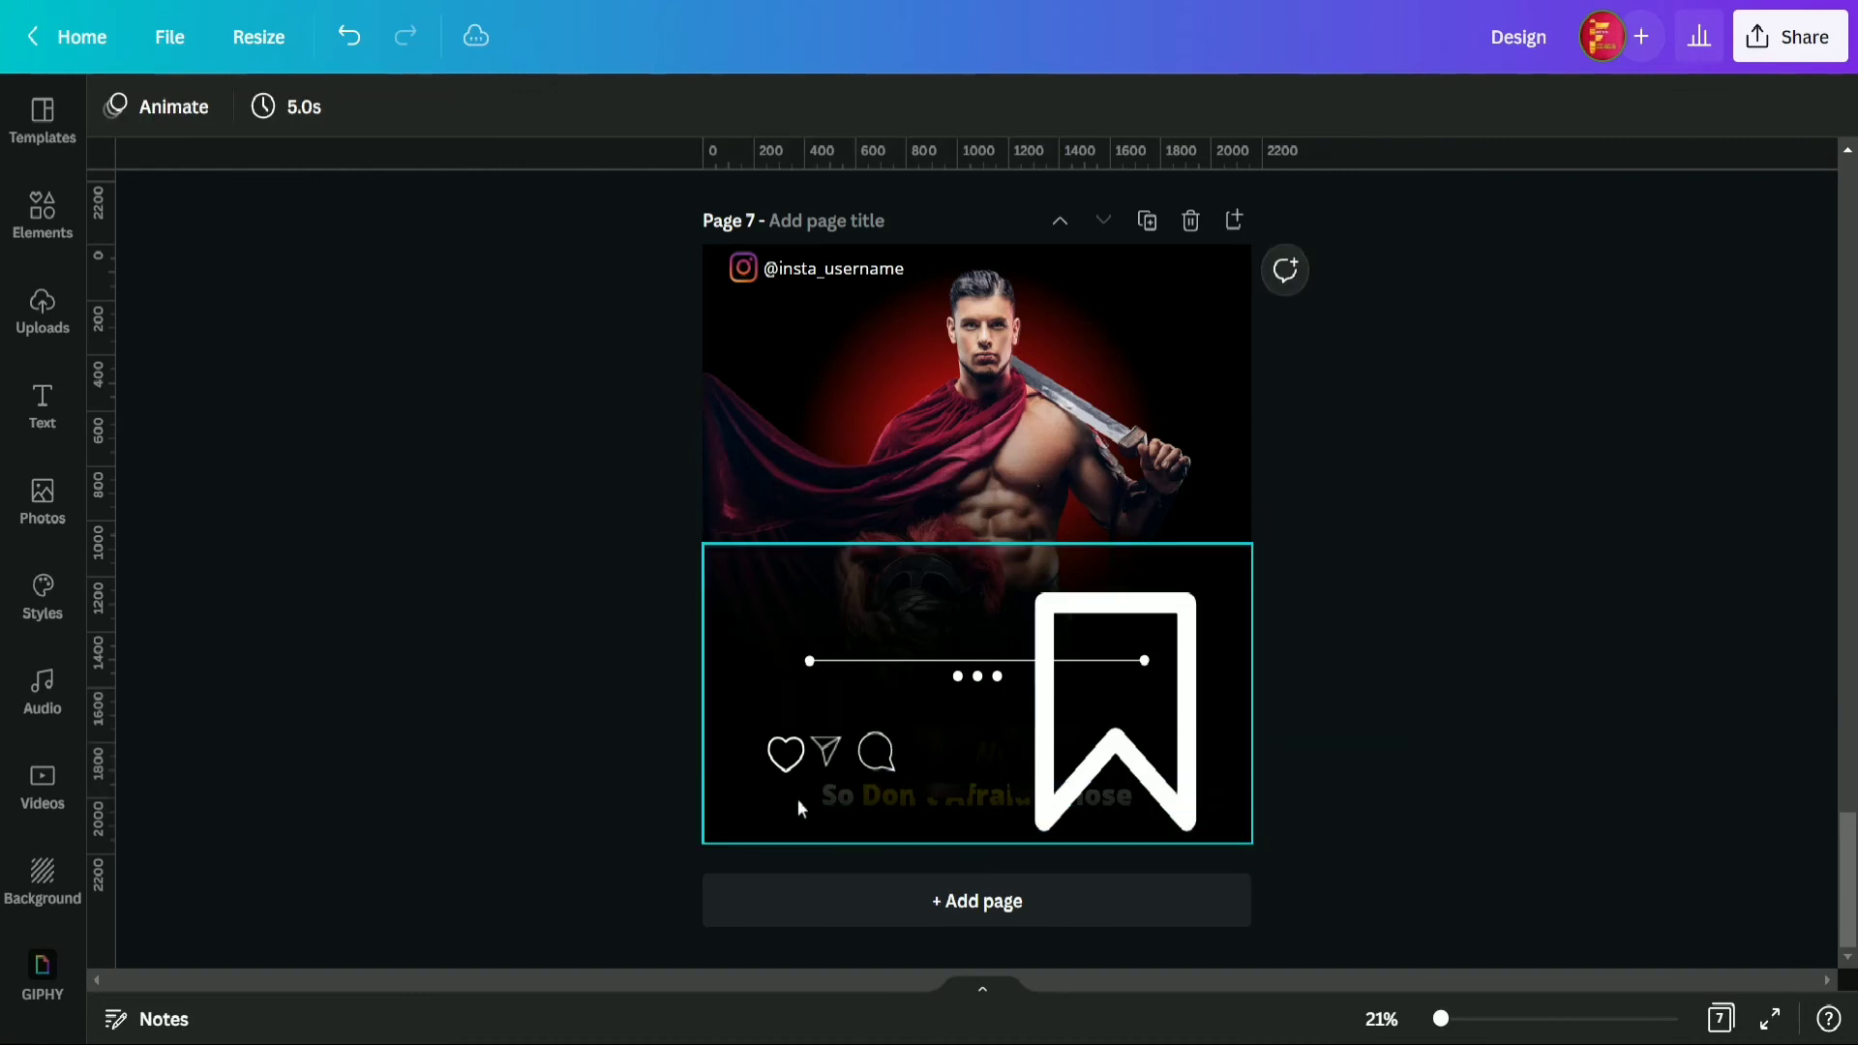
left_click(340, 46)
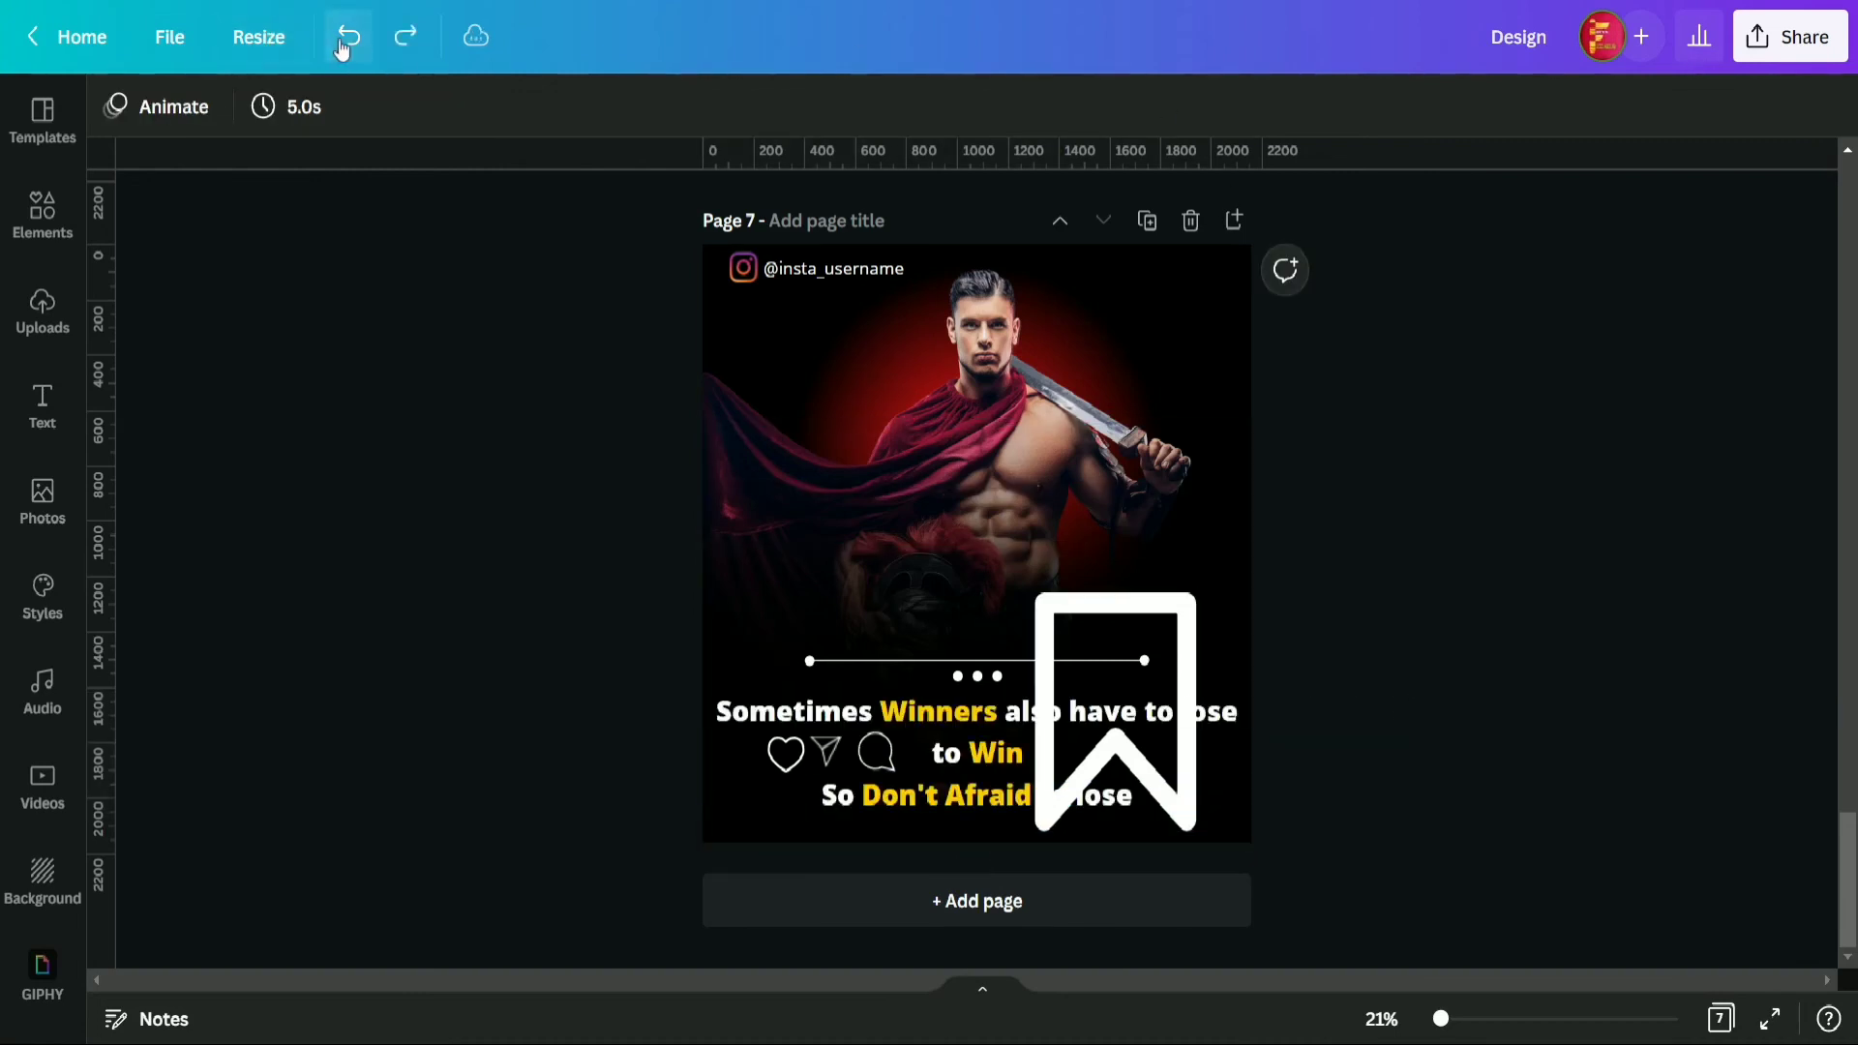
- Send the quote text backward behind the small icons and move the bookmark into the poster's bottom-right corner
left_click(864, 762)
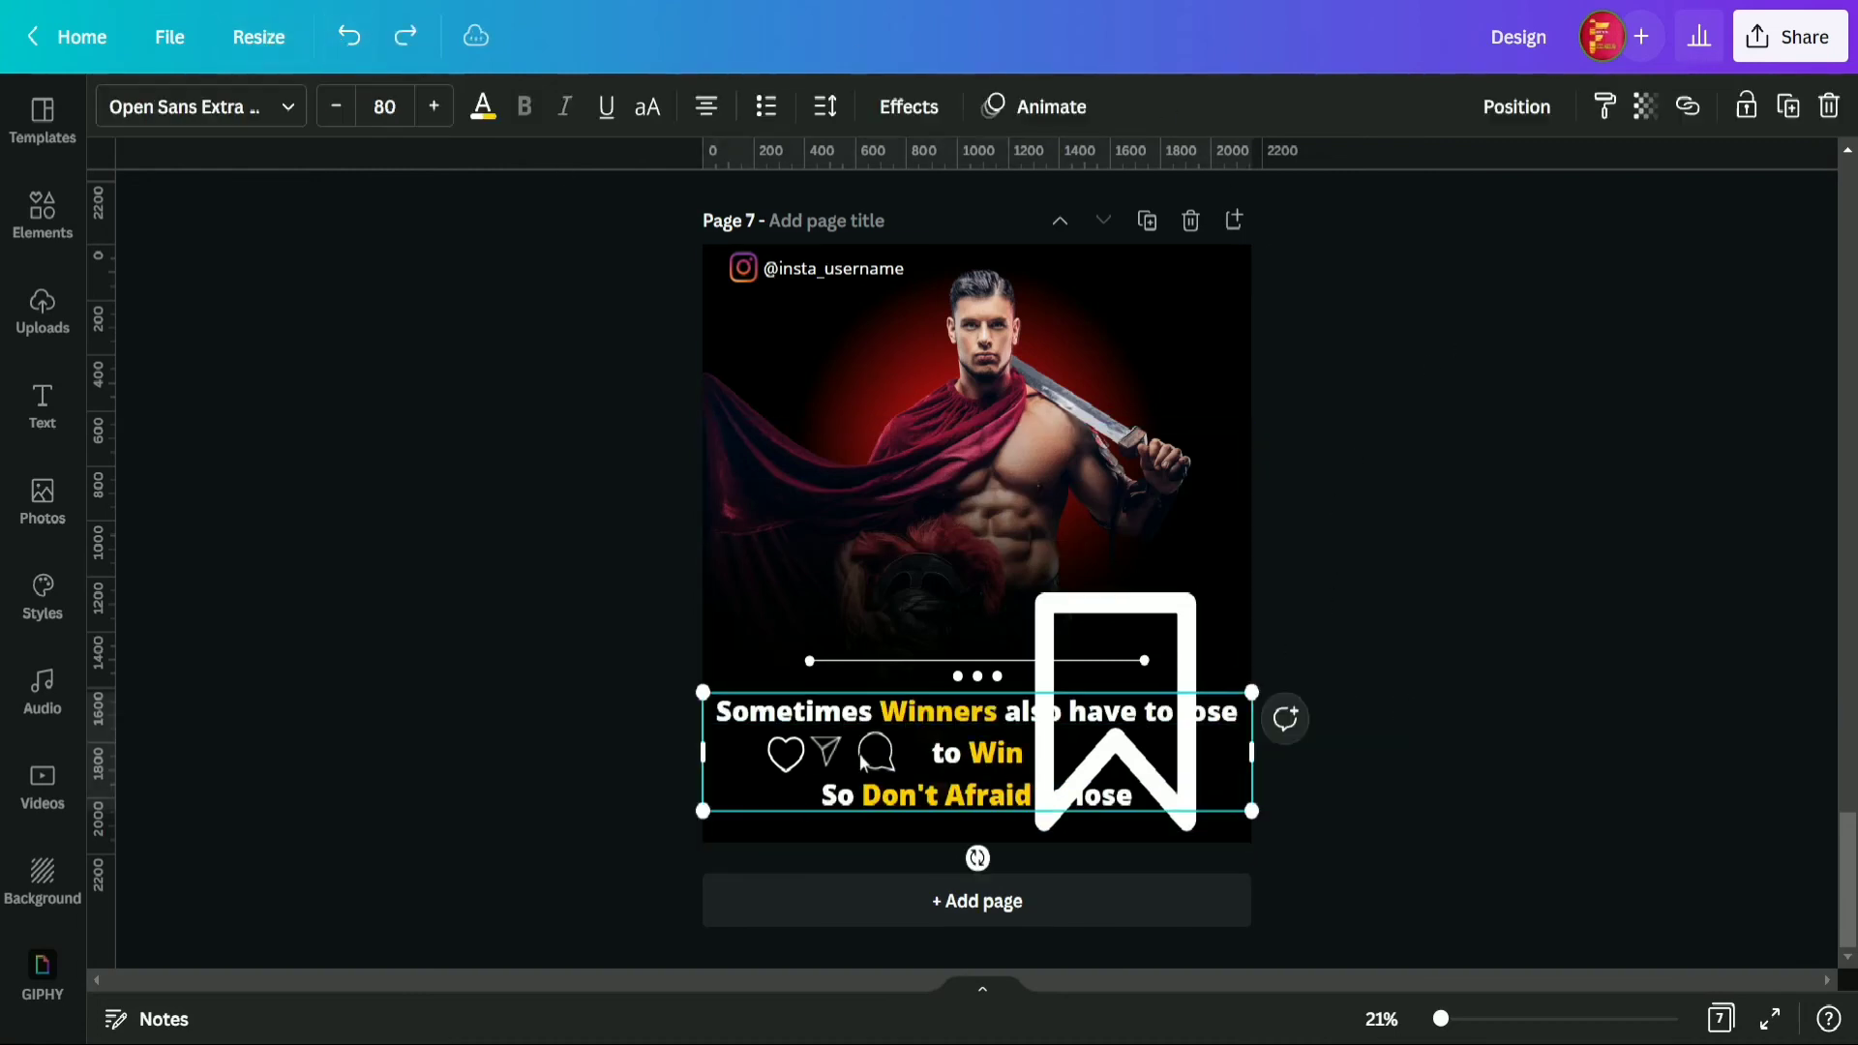
left_click(1510, 107)
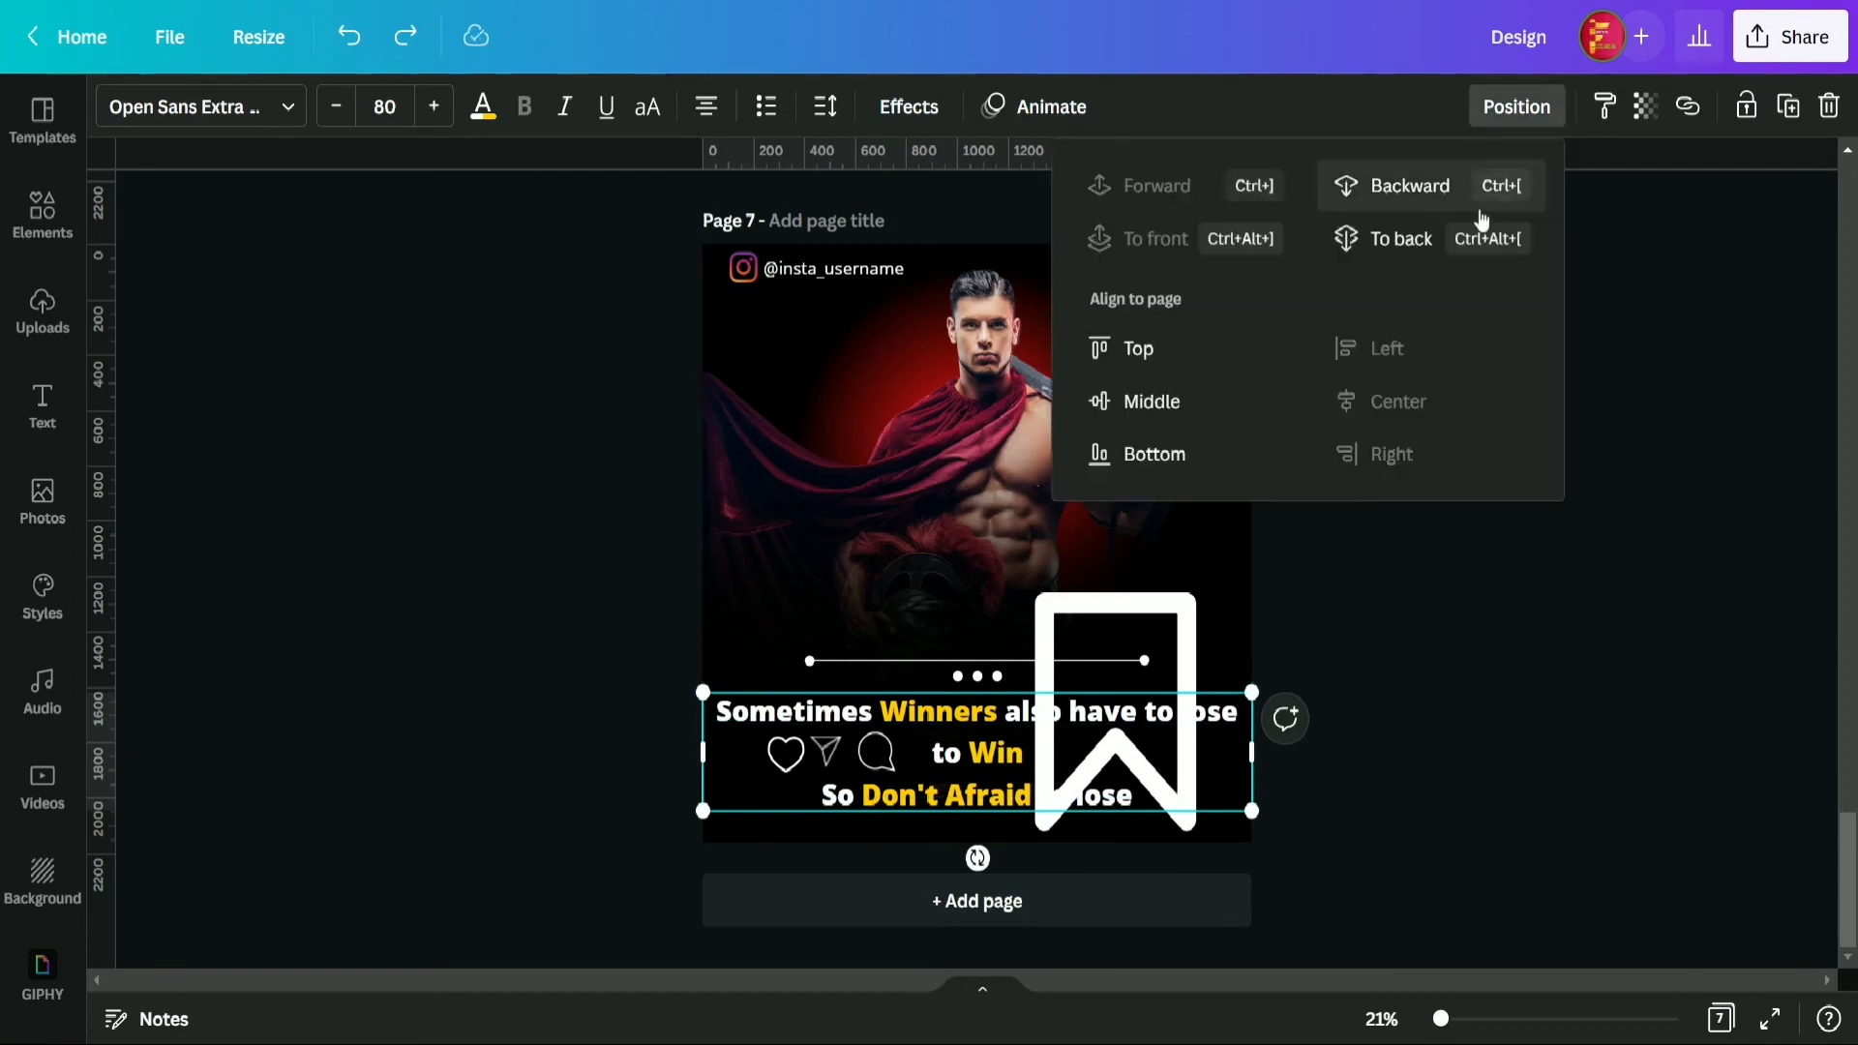
left_click(788, 754)
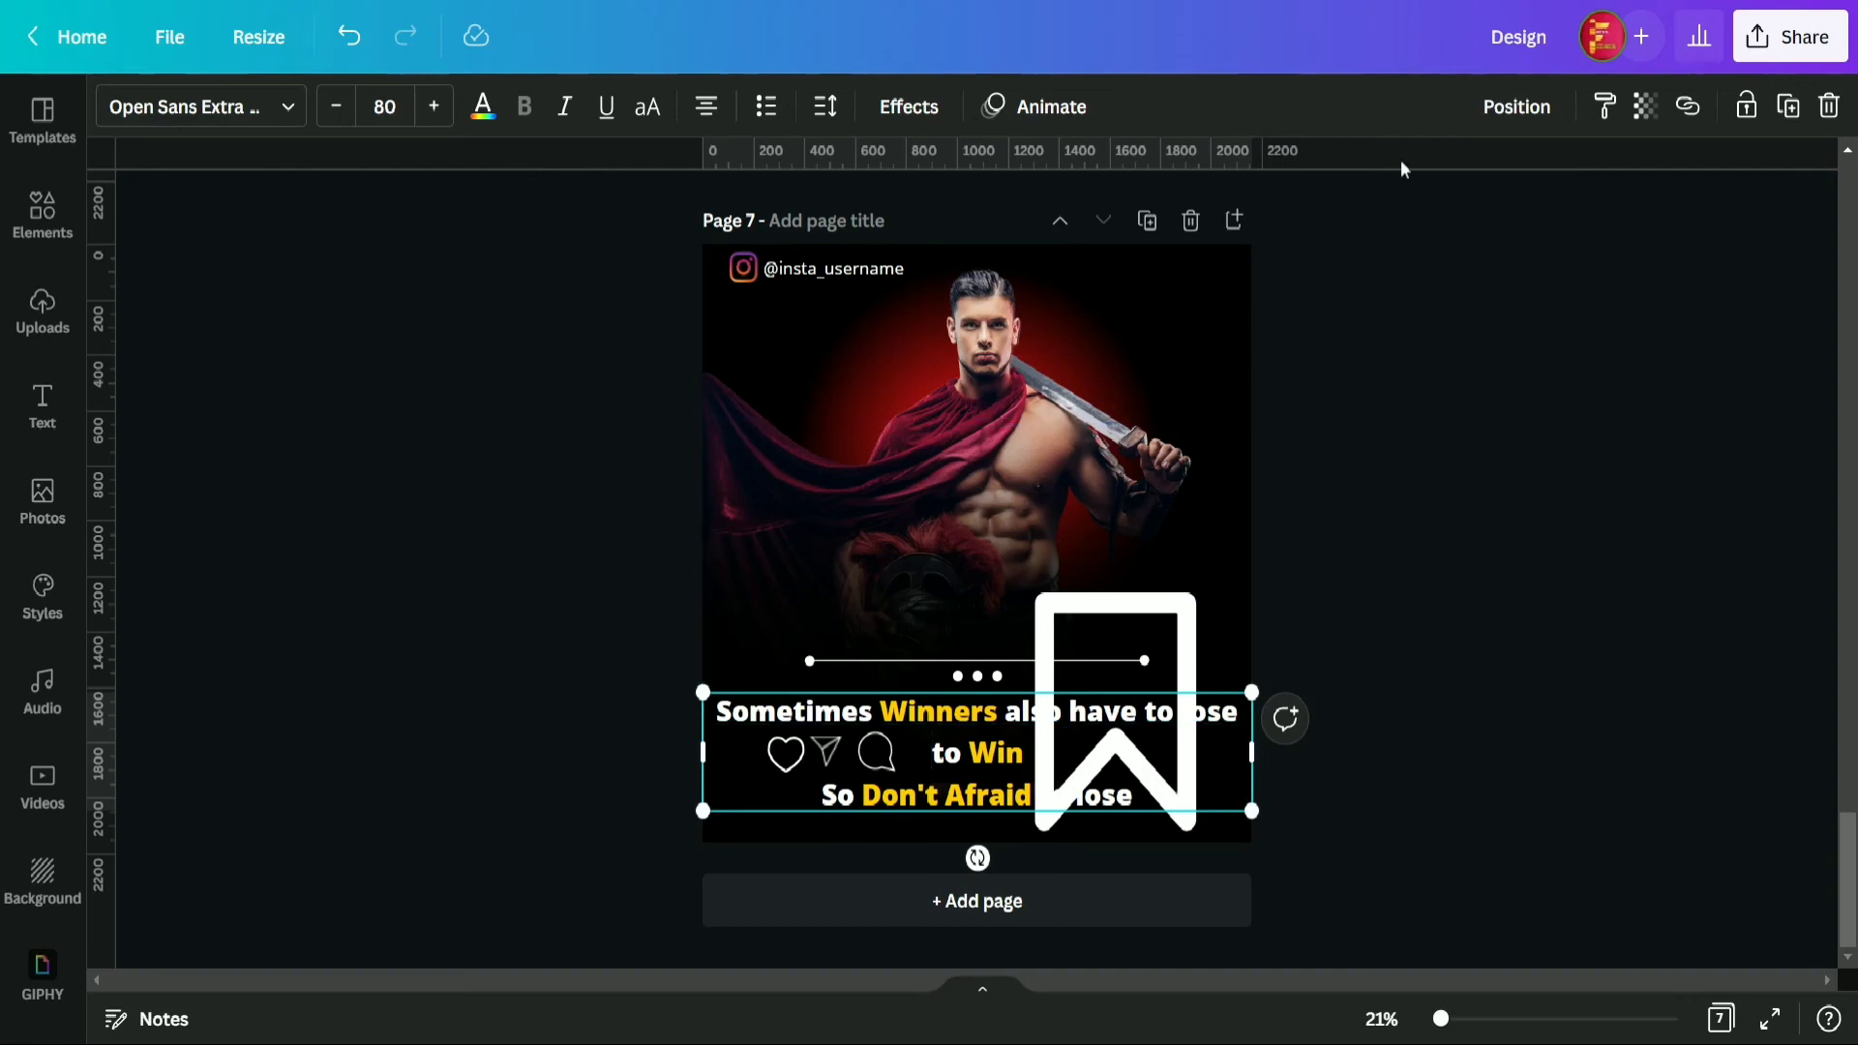
left_click_drag(1094, 629, 1133, 636)
left_click(968, 737)
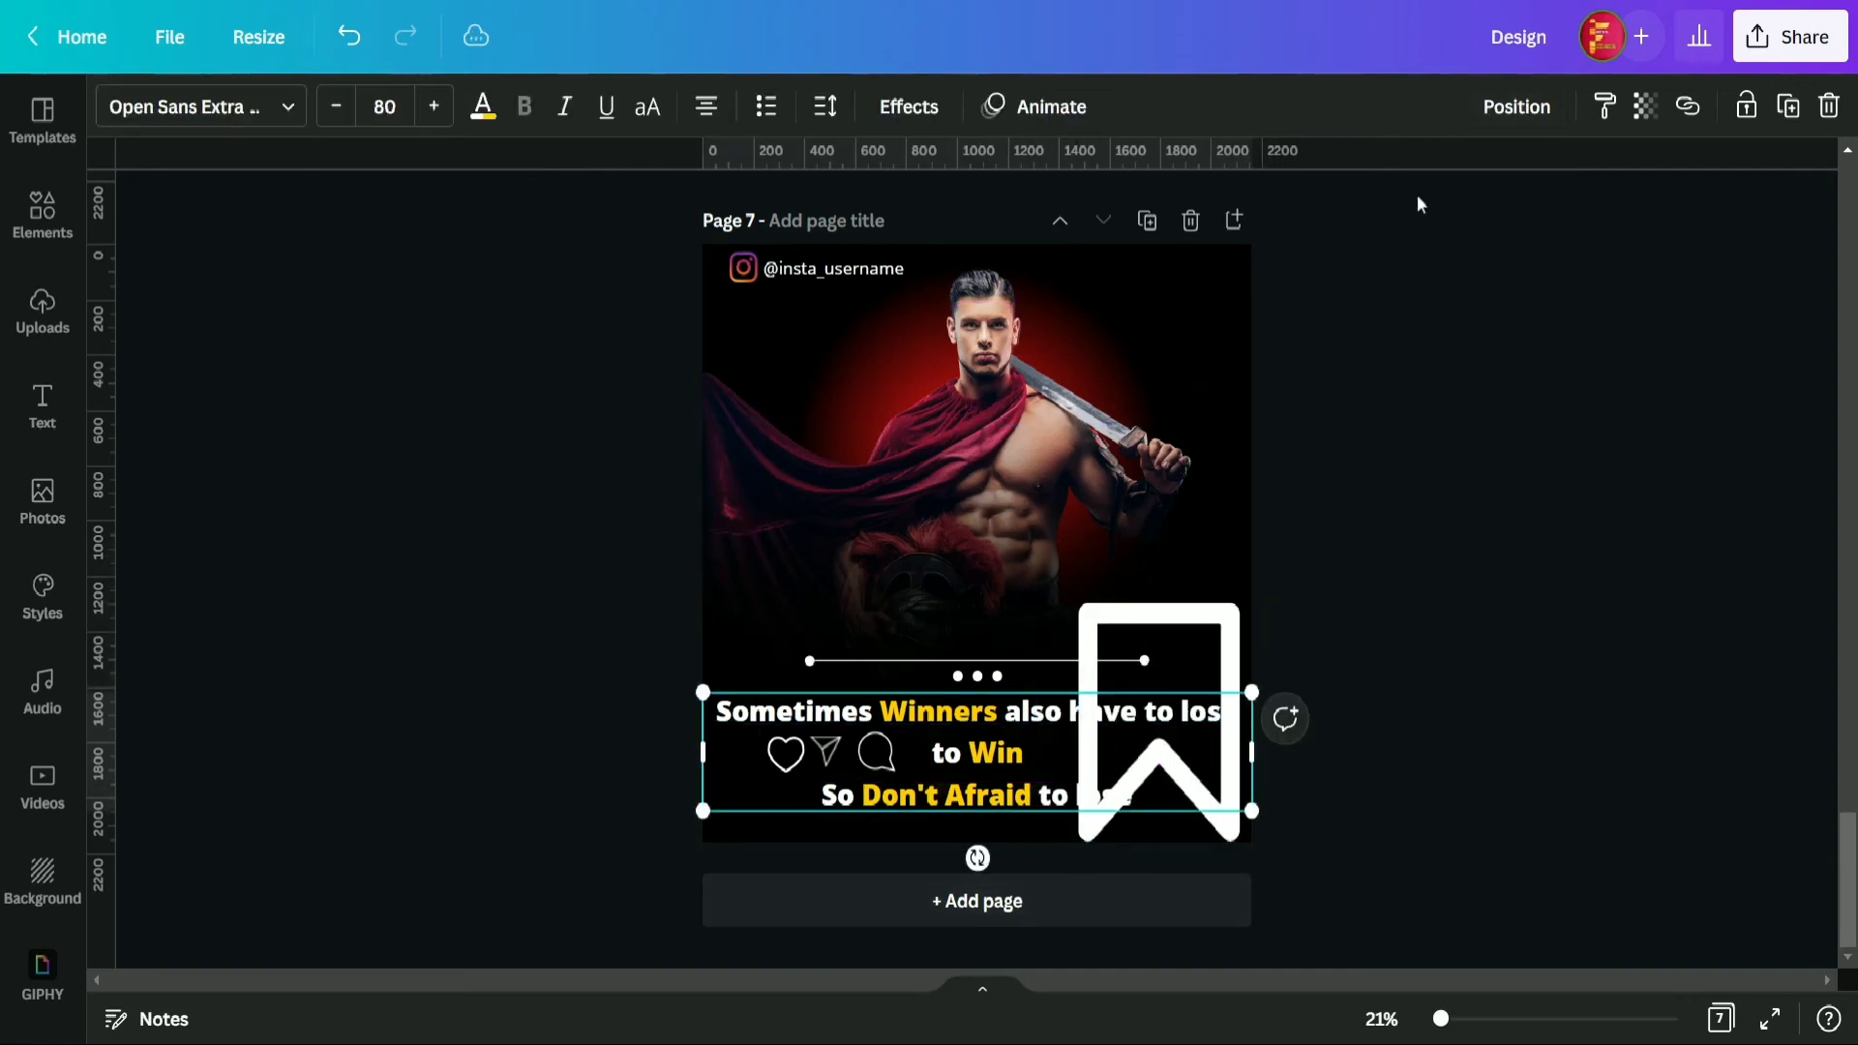
left_click(1517, 105)
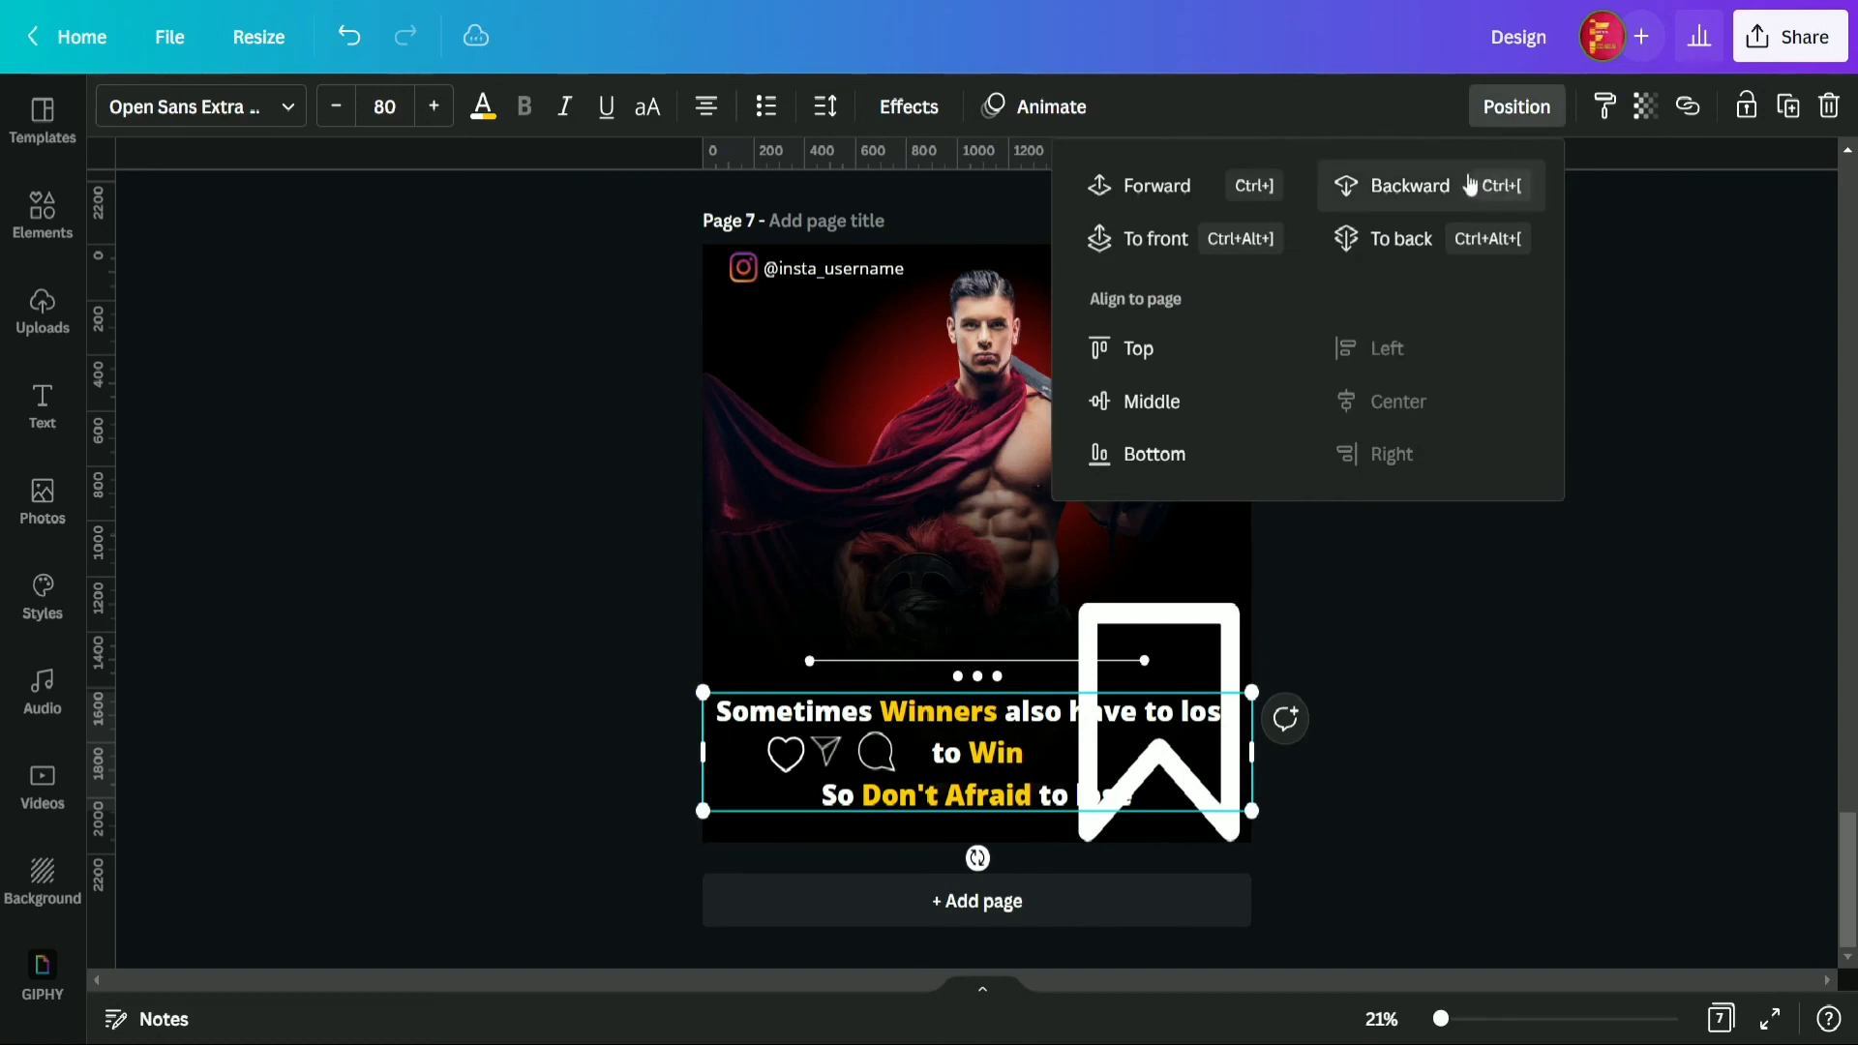
left_click(1535, 623)
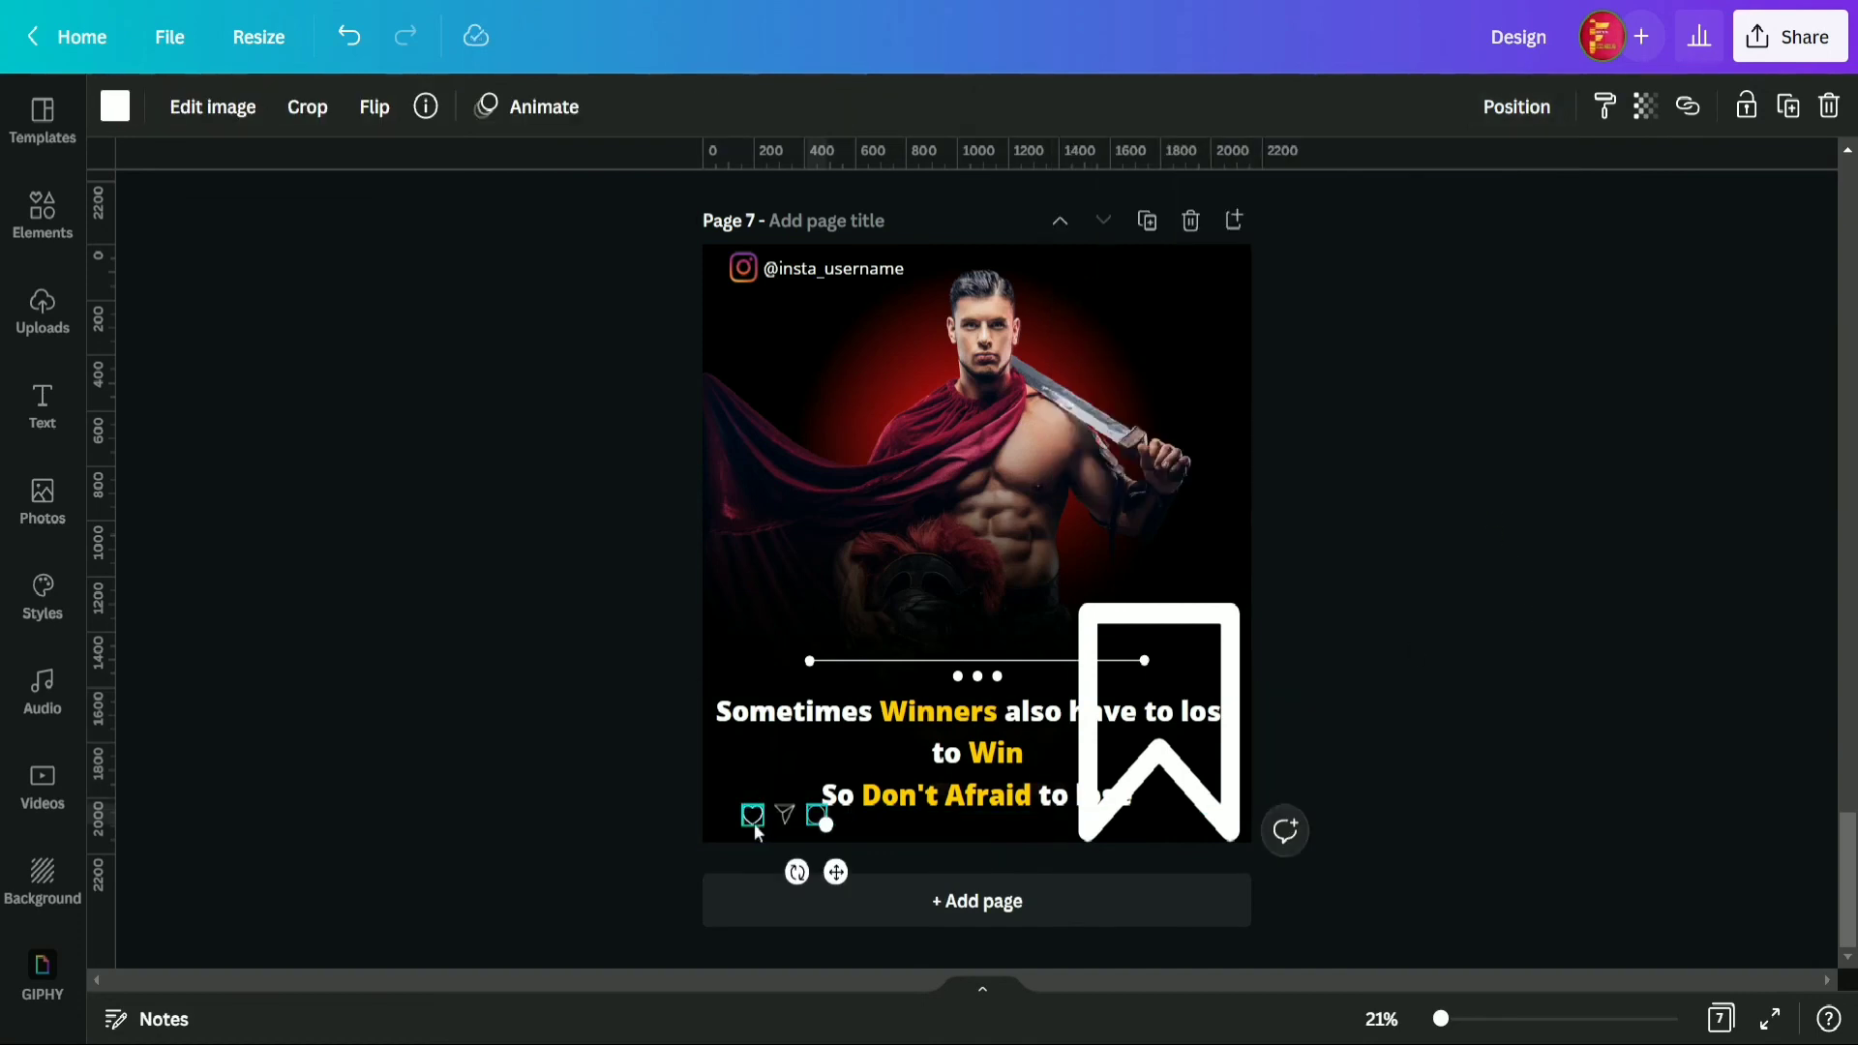
- Group the small heart, paper plane and speech bubble icons and place the group near the poster's bottom-left corner
left_click(753, 823)
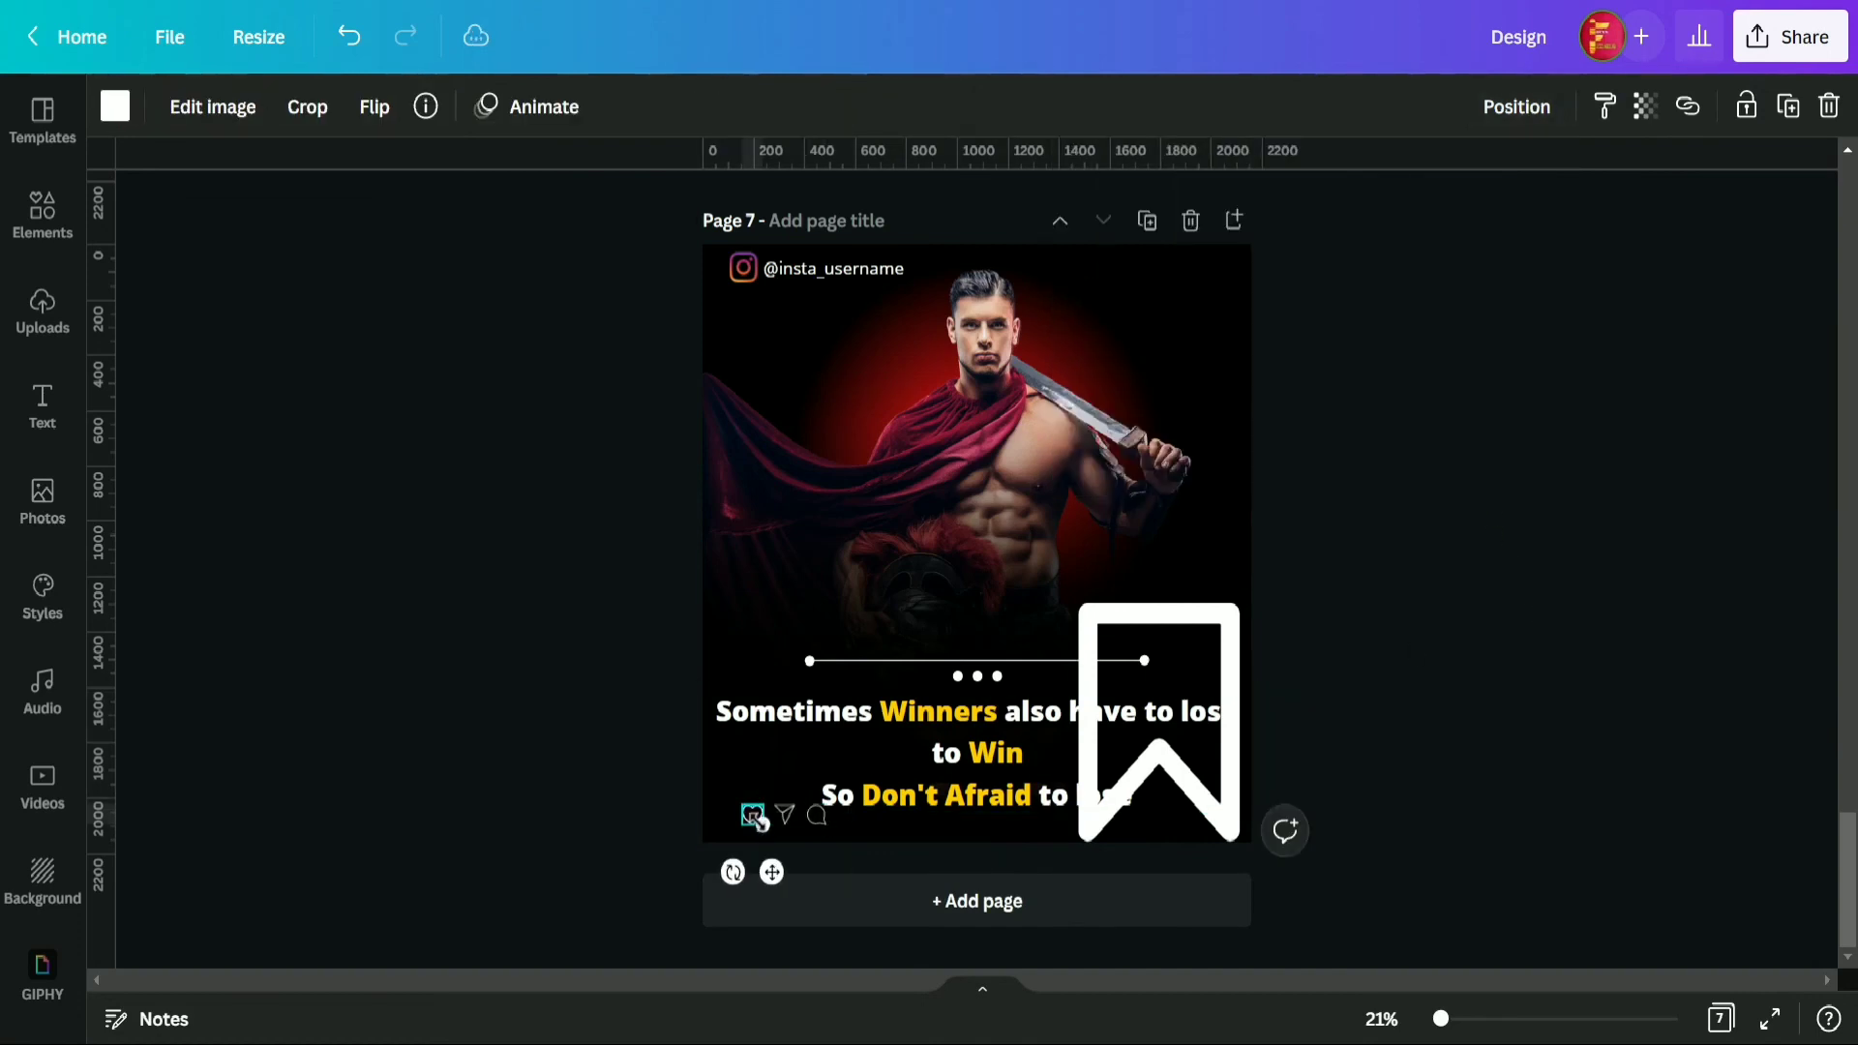
left_click(819, 818, "shift")
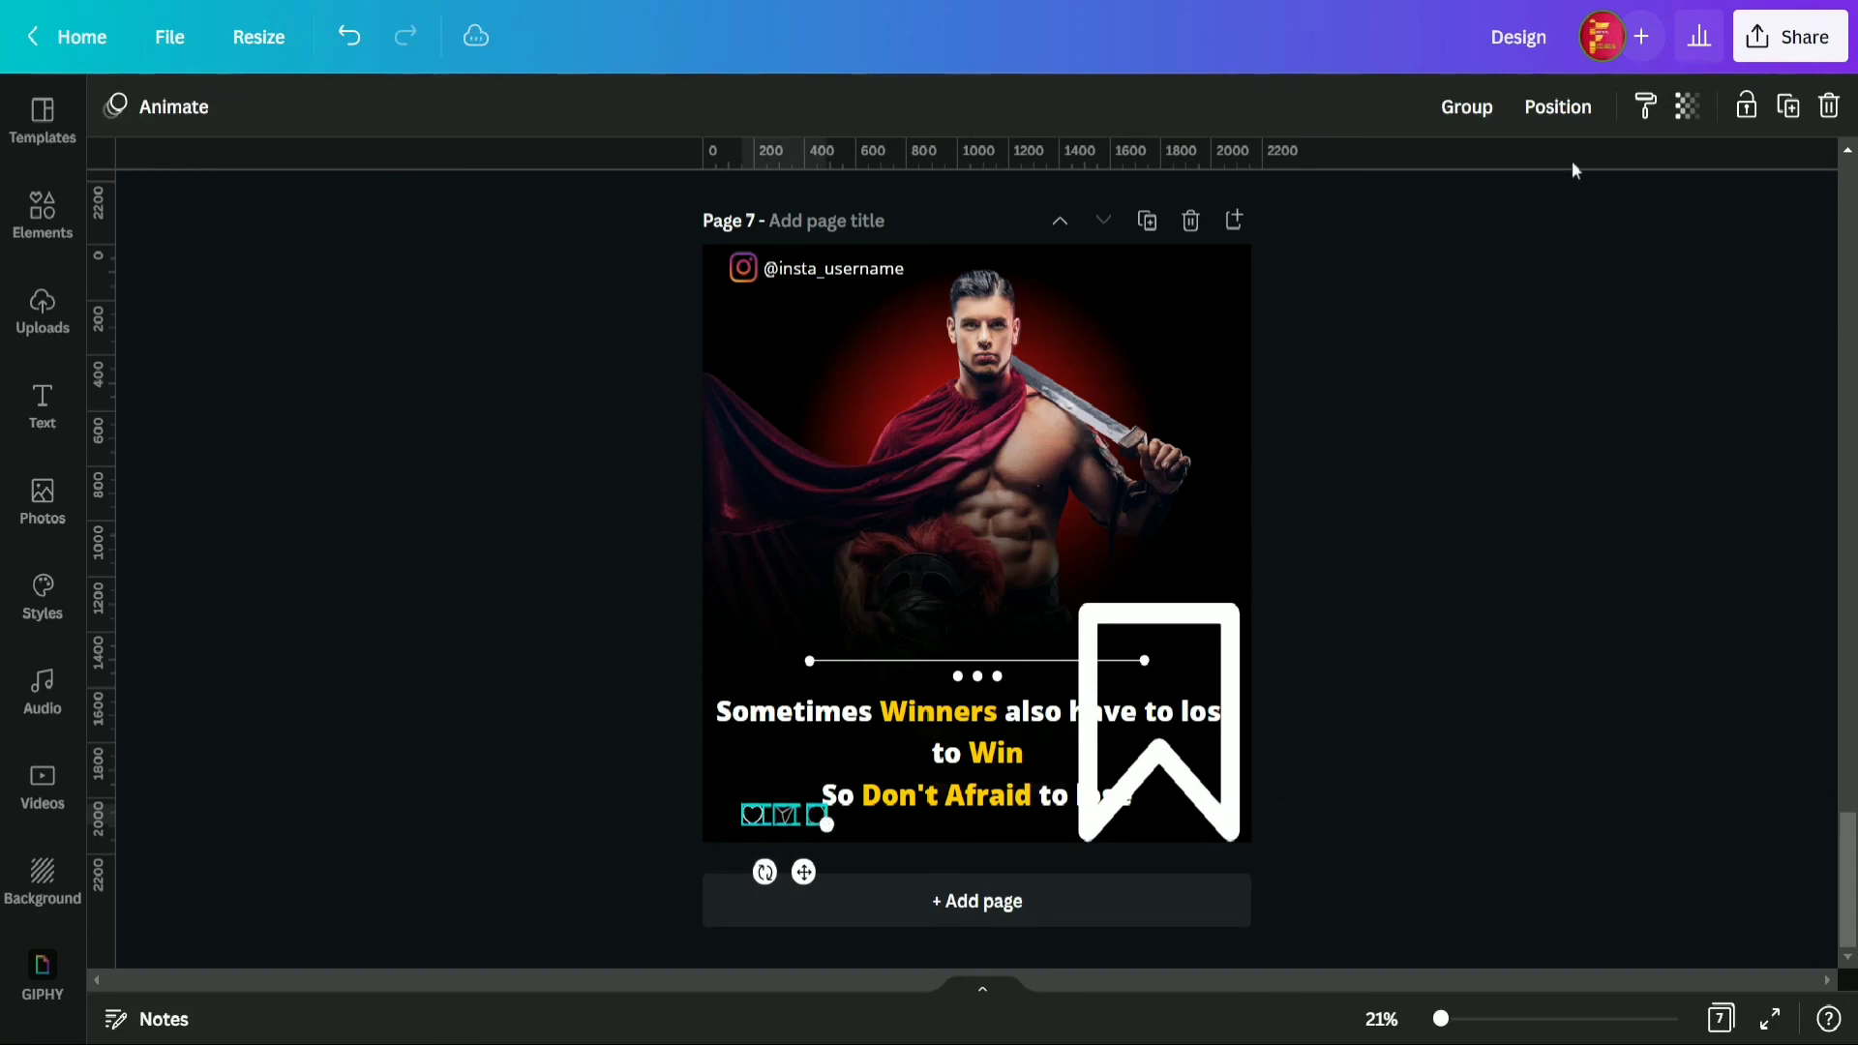
left_click(1530, 115)
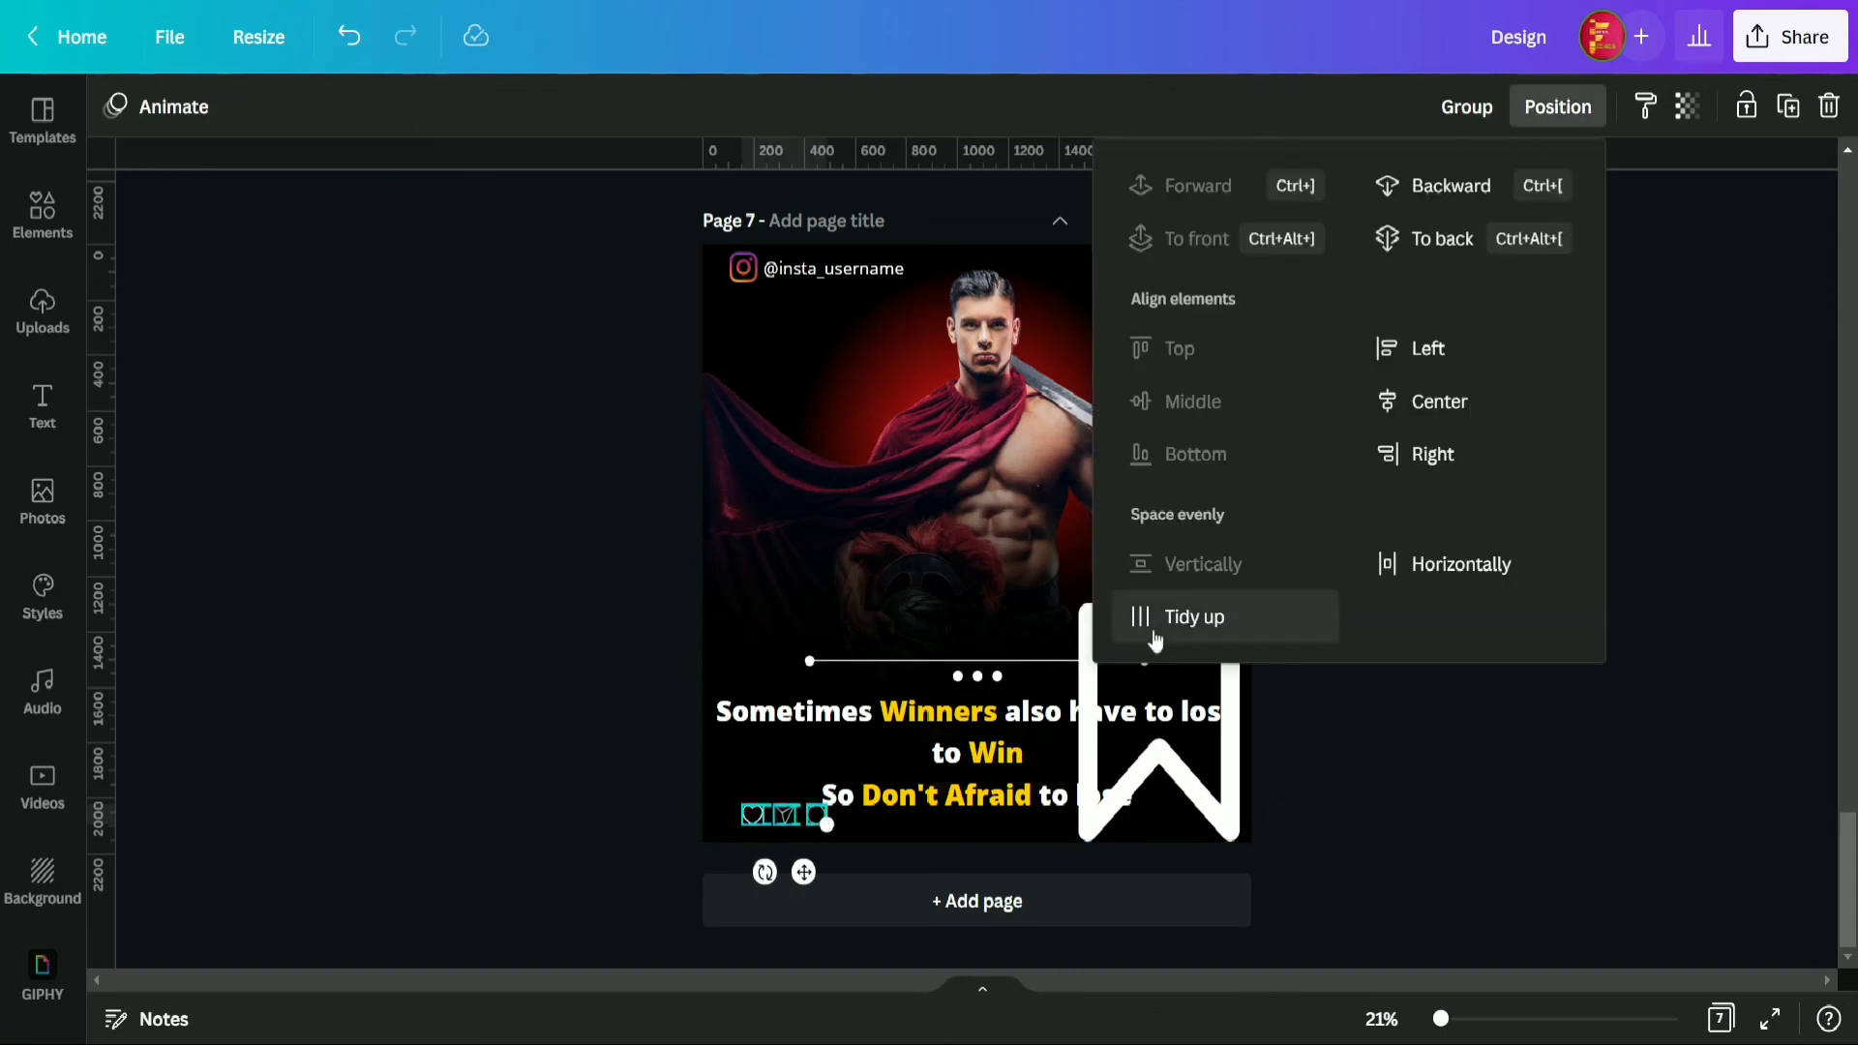
left_click(1466, 109)
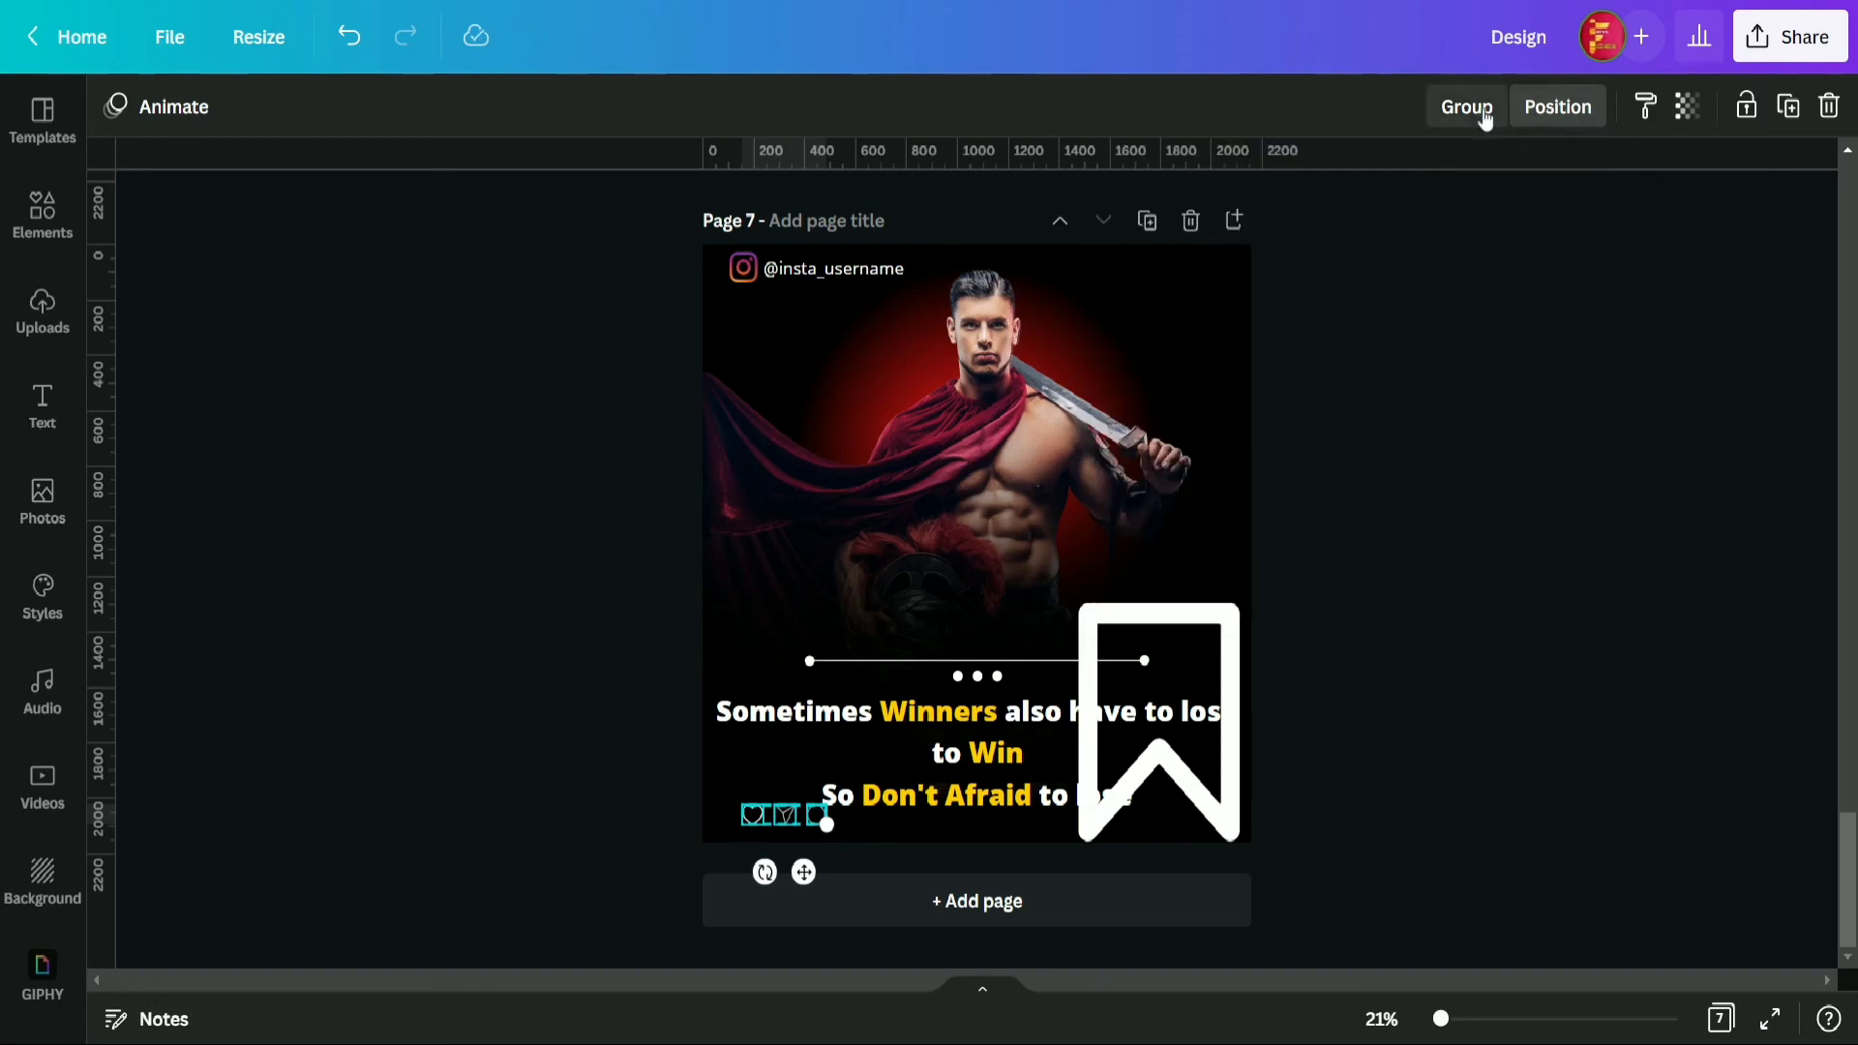
left_click_drag(803, 874, 791, 892)
- Shrink the bookmark icon to the size of the other icons in the poster's bottom-right corner
left_click(1234, 681)
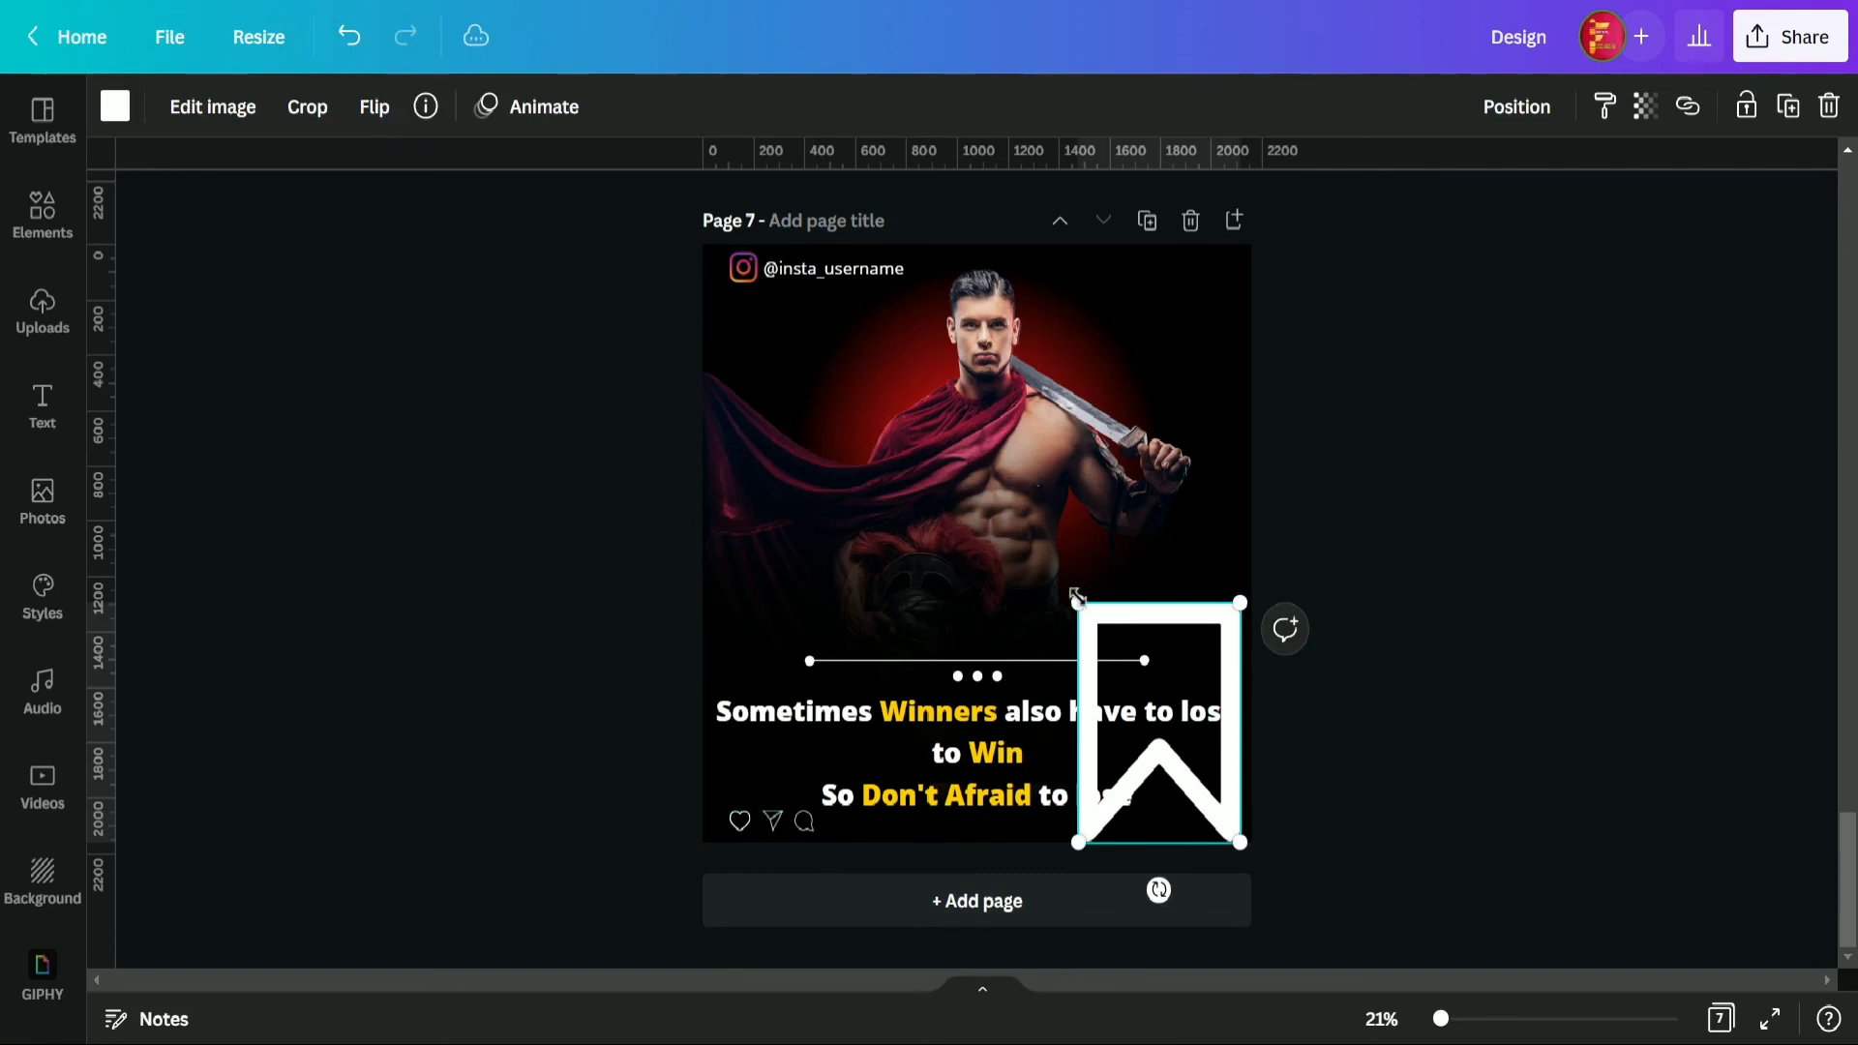
left_click_drag(1077, 597, 1234, 834)
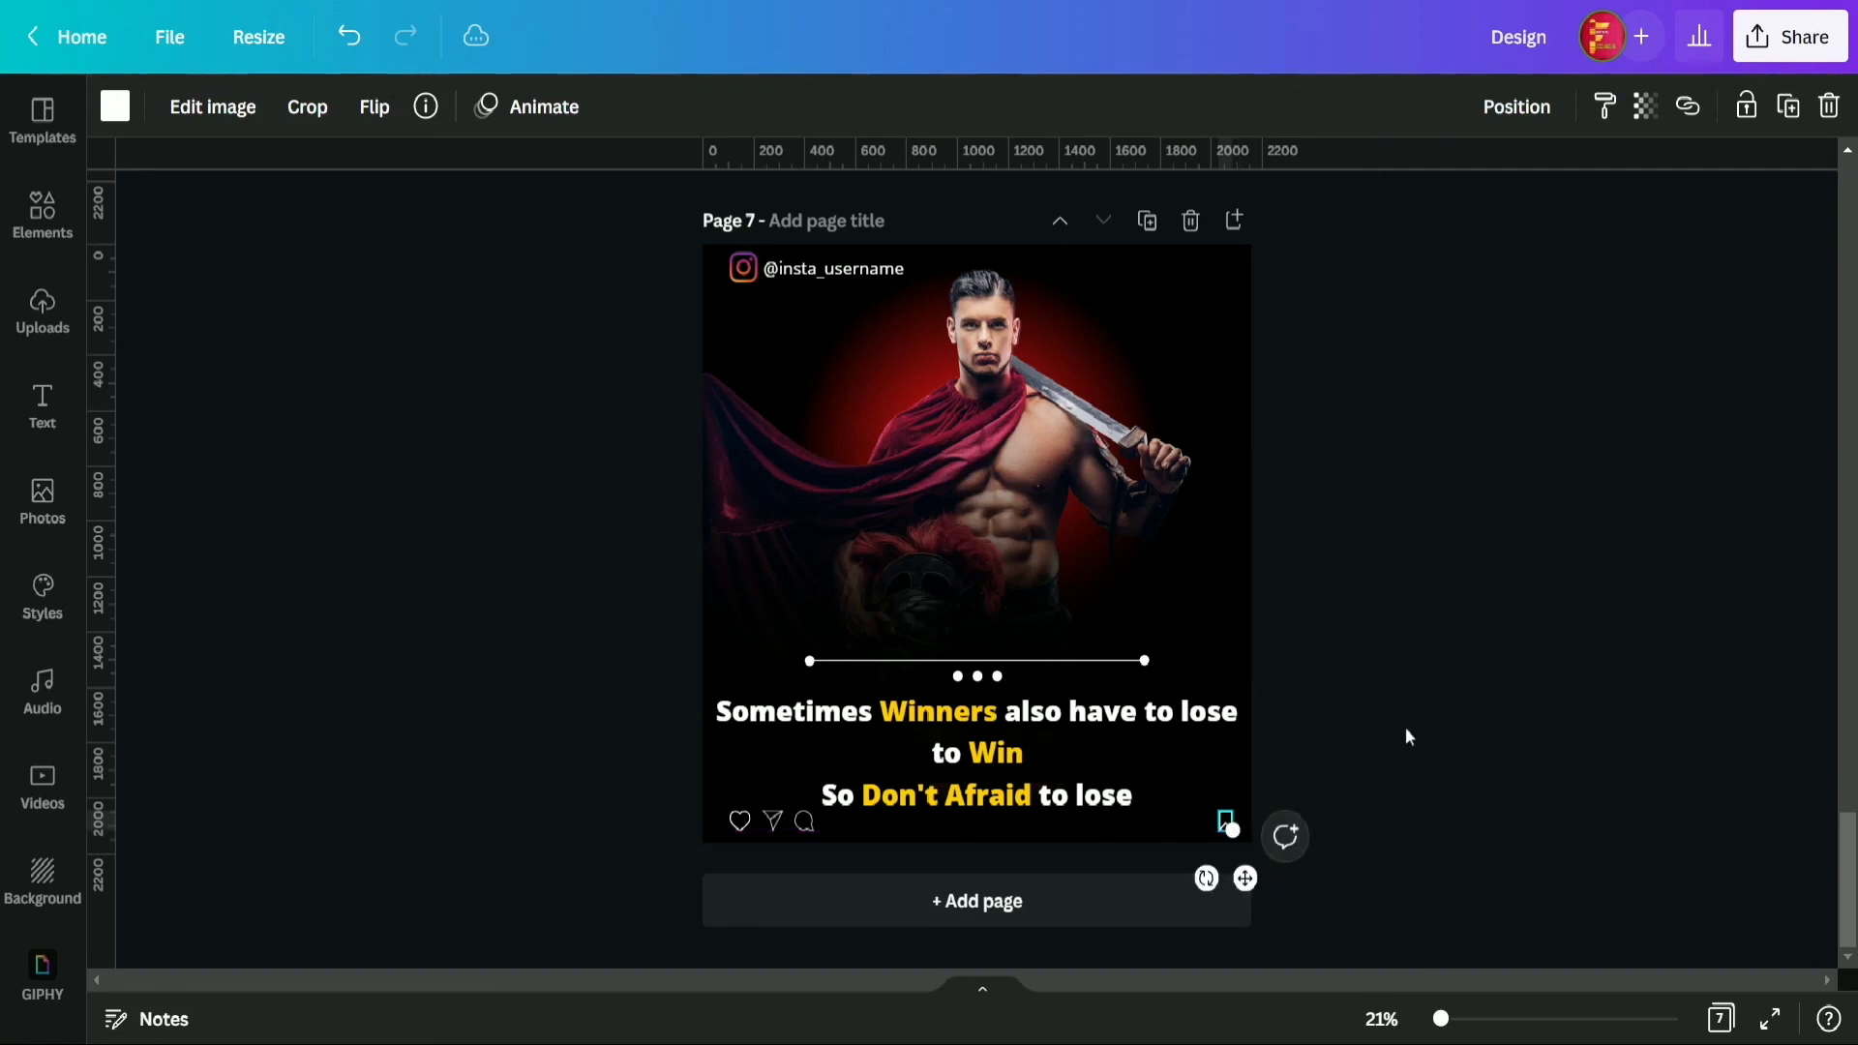
- Move the grouped icons and the bookmark slightly lower, aligned with each other along the poster's bottom edge
left_click(852, 795)
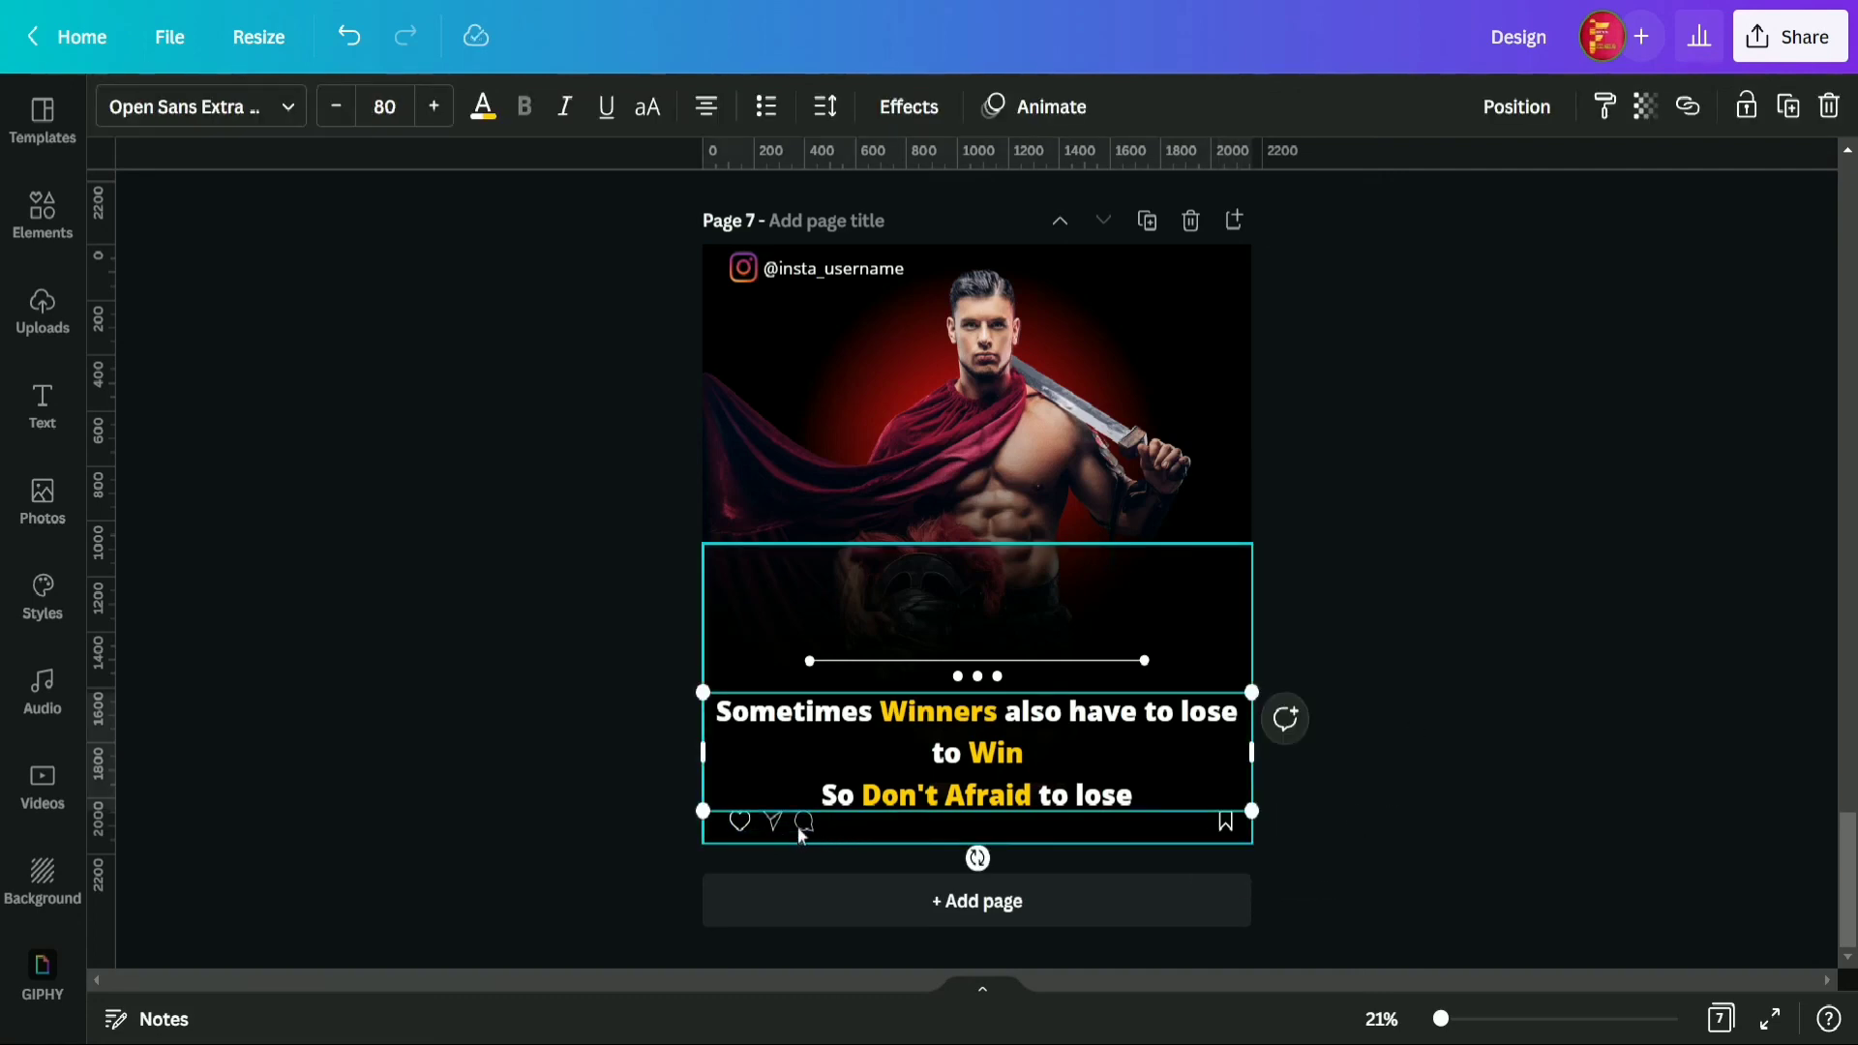
left_click(803, 824)
left_click_drag(791, 881, 800, 902)
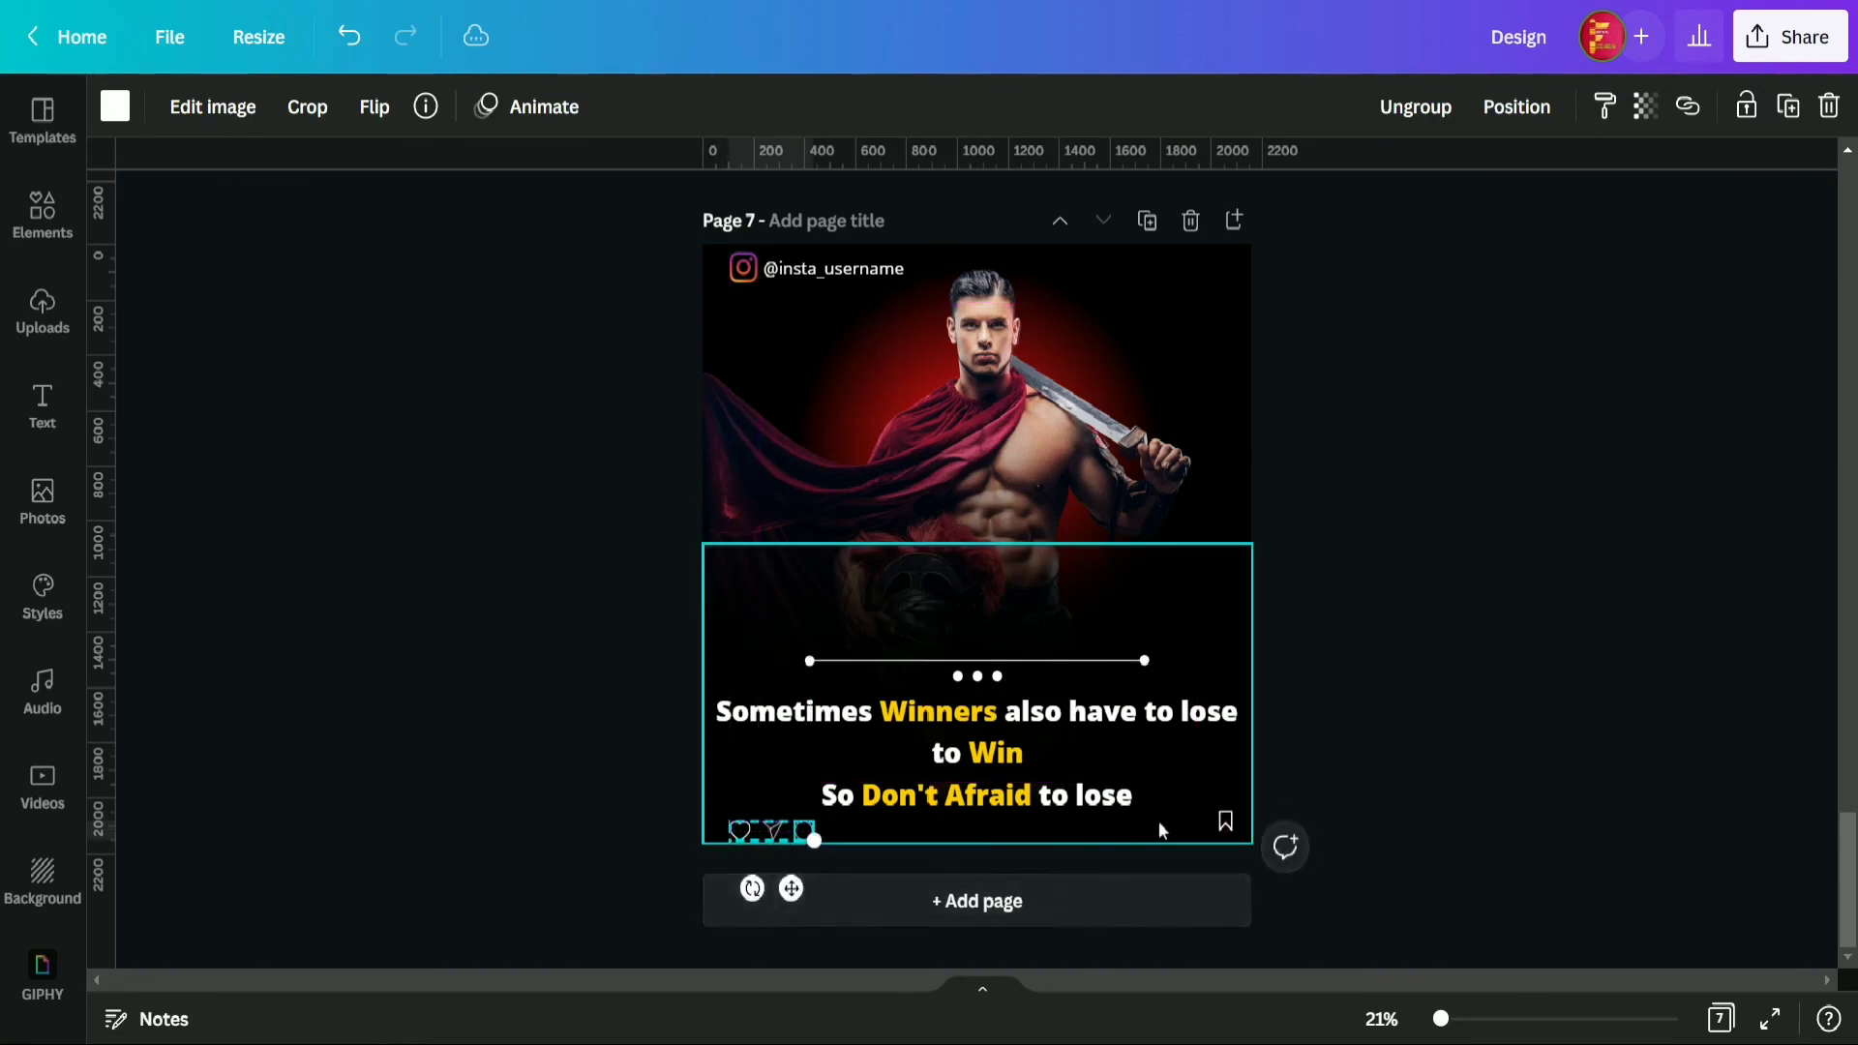
left_click(1225, 823)
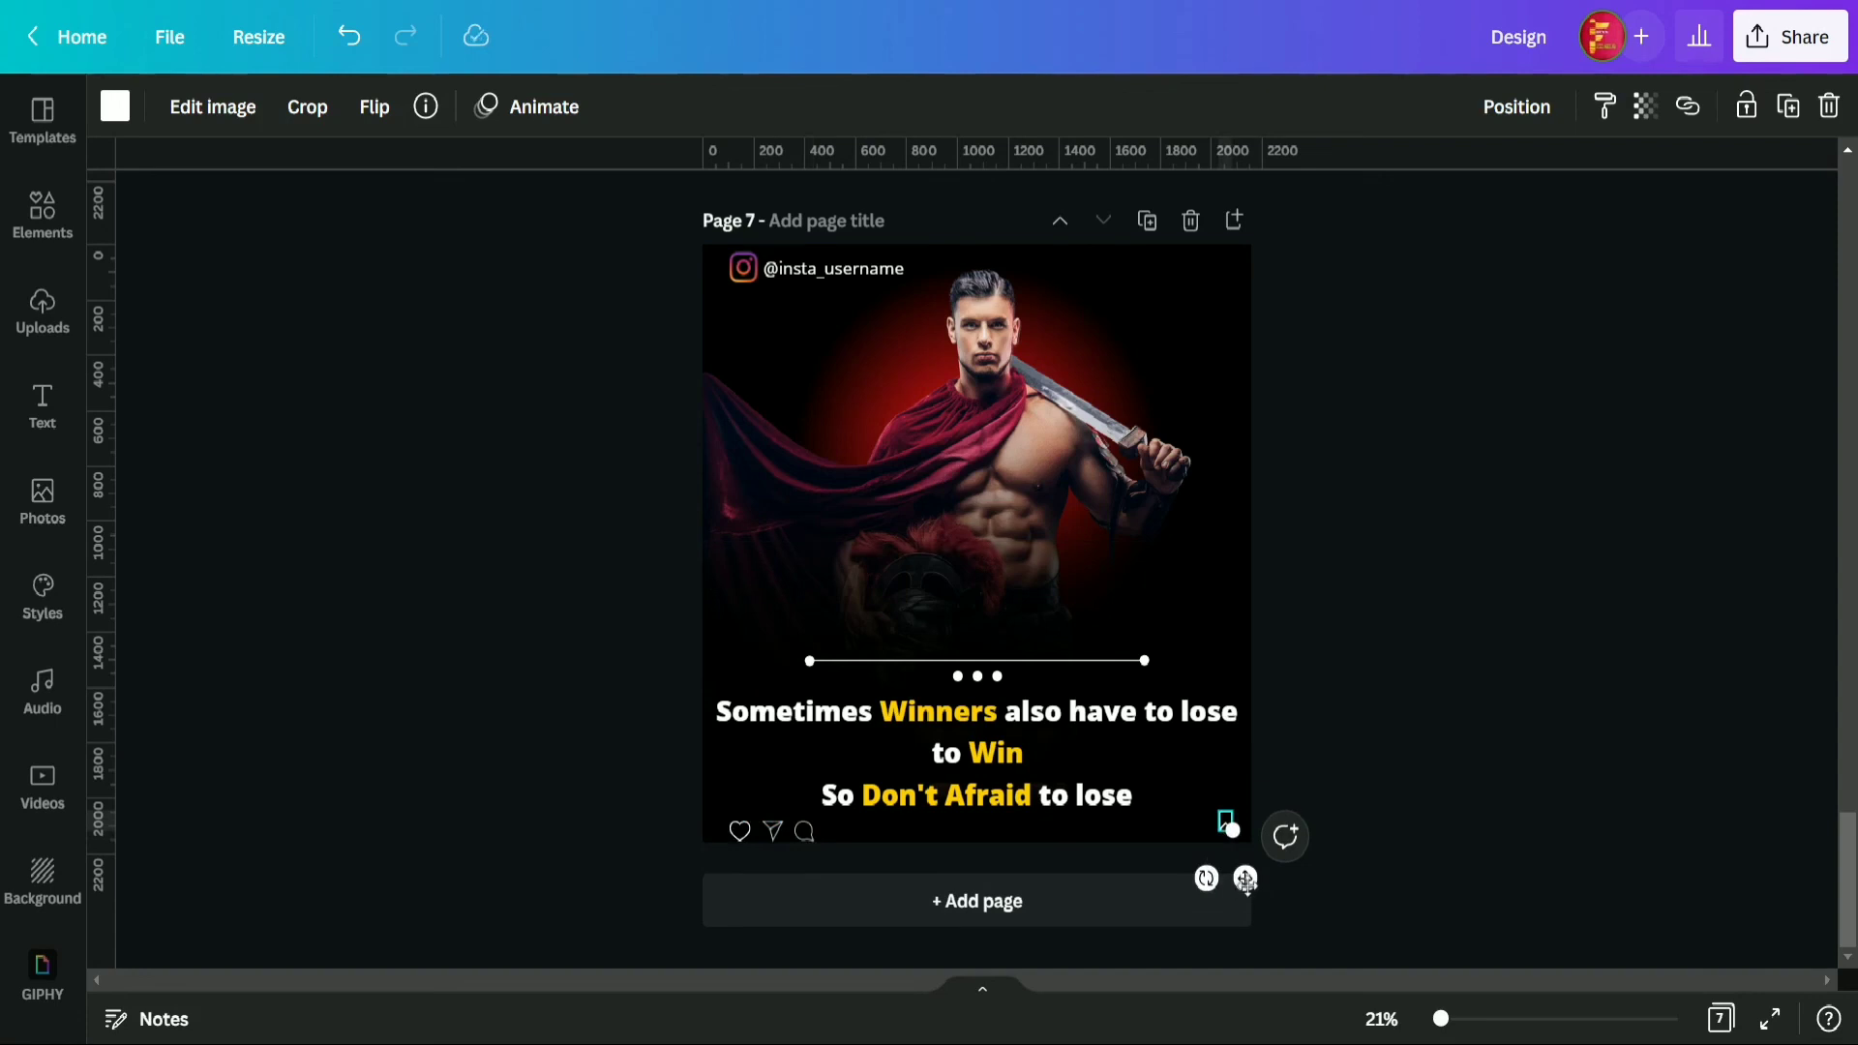
left_click_drag(1245, 879, 1250, 902)
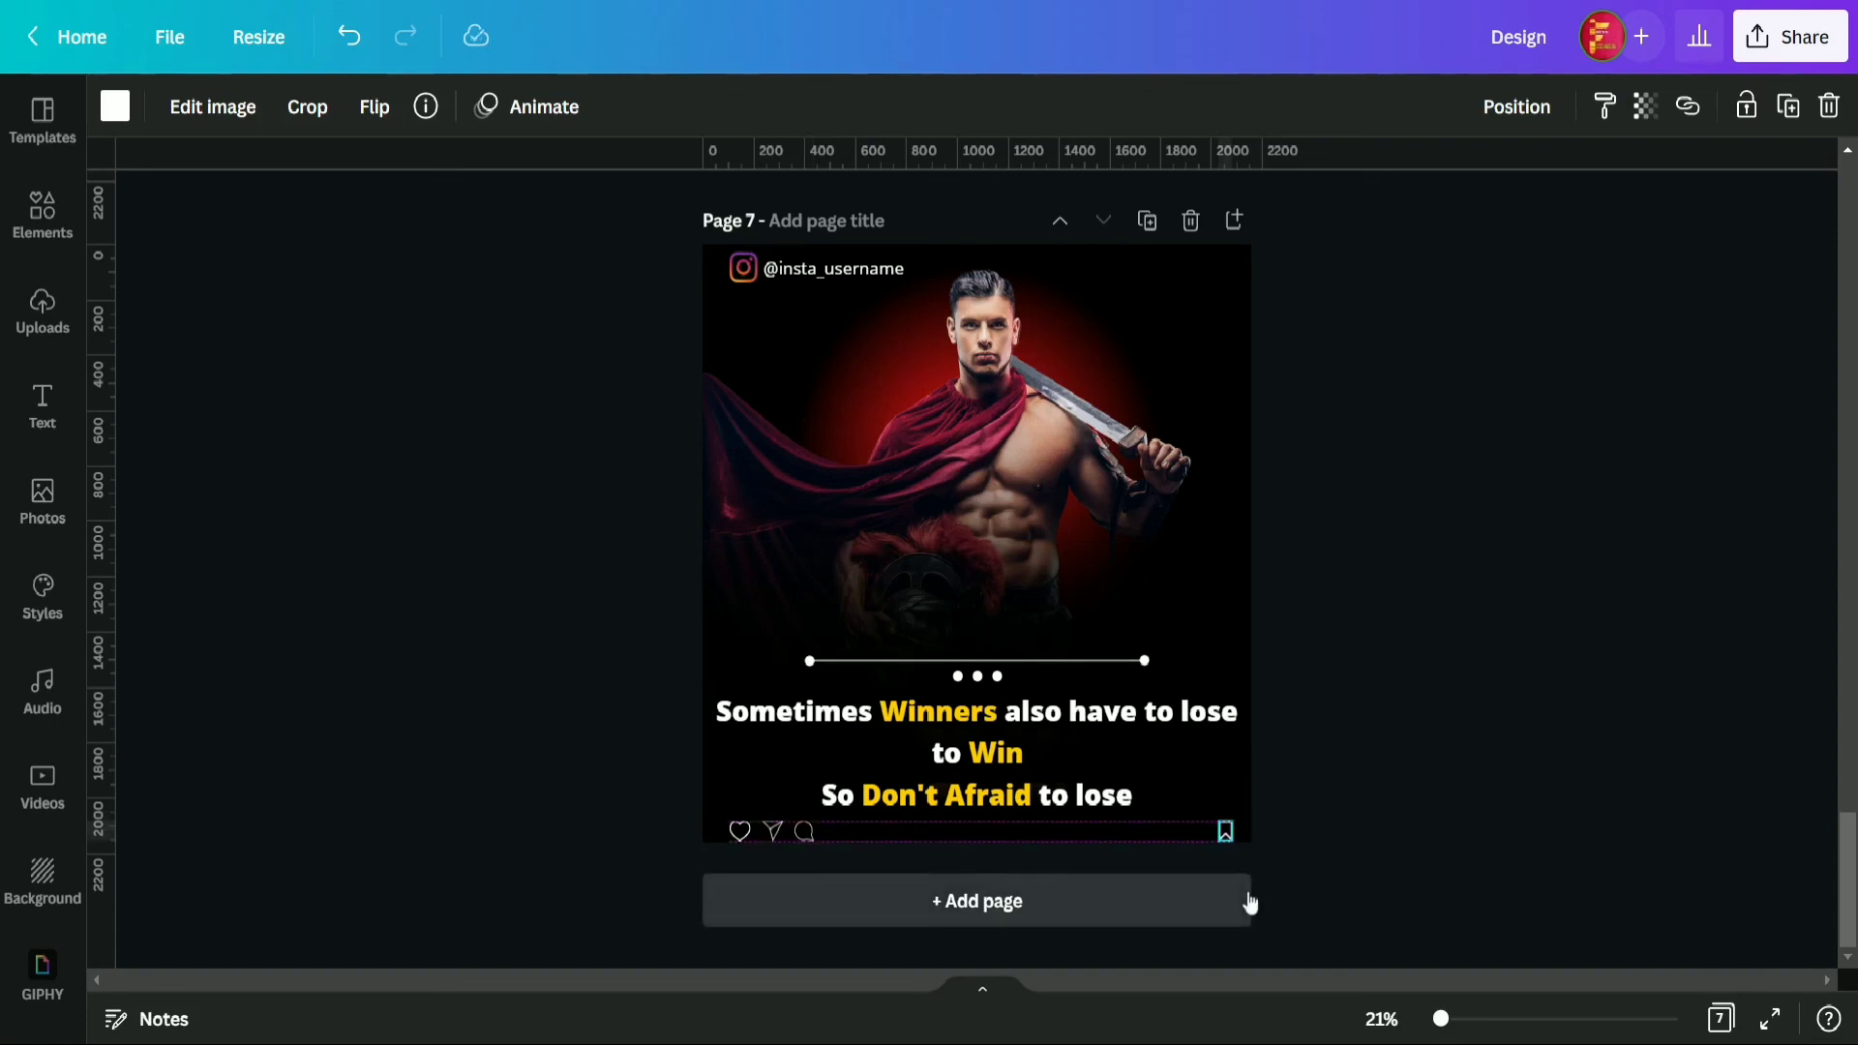
left_click(1503, 578)
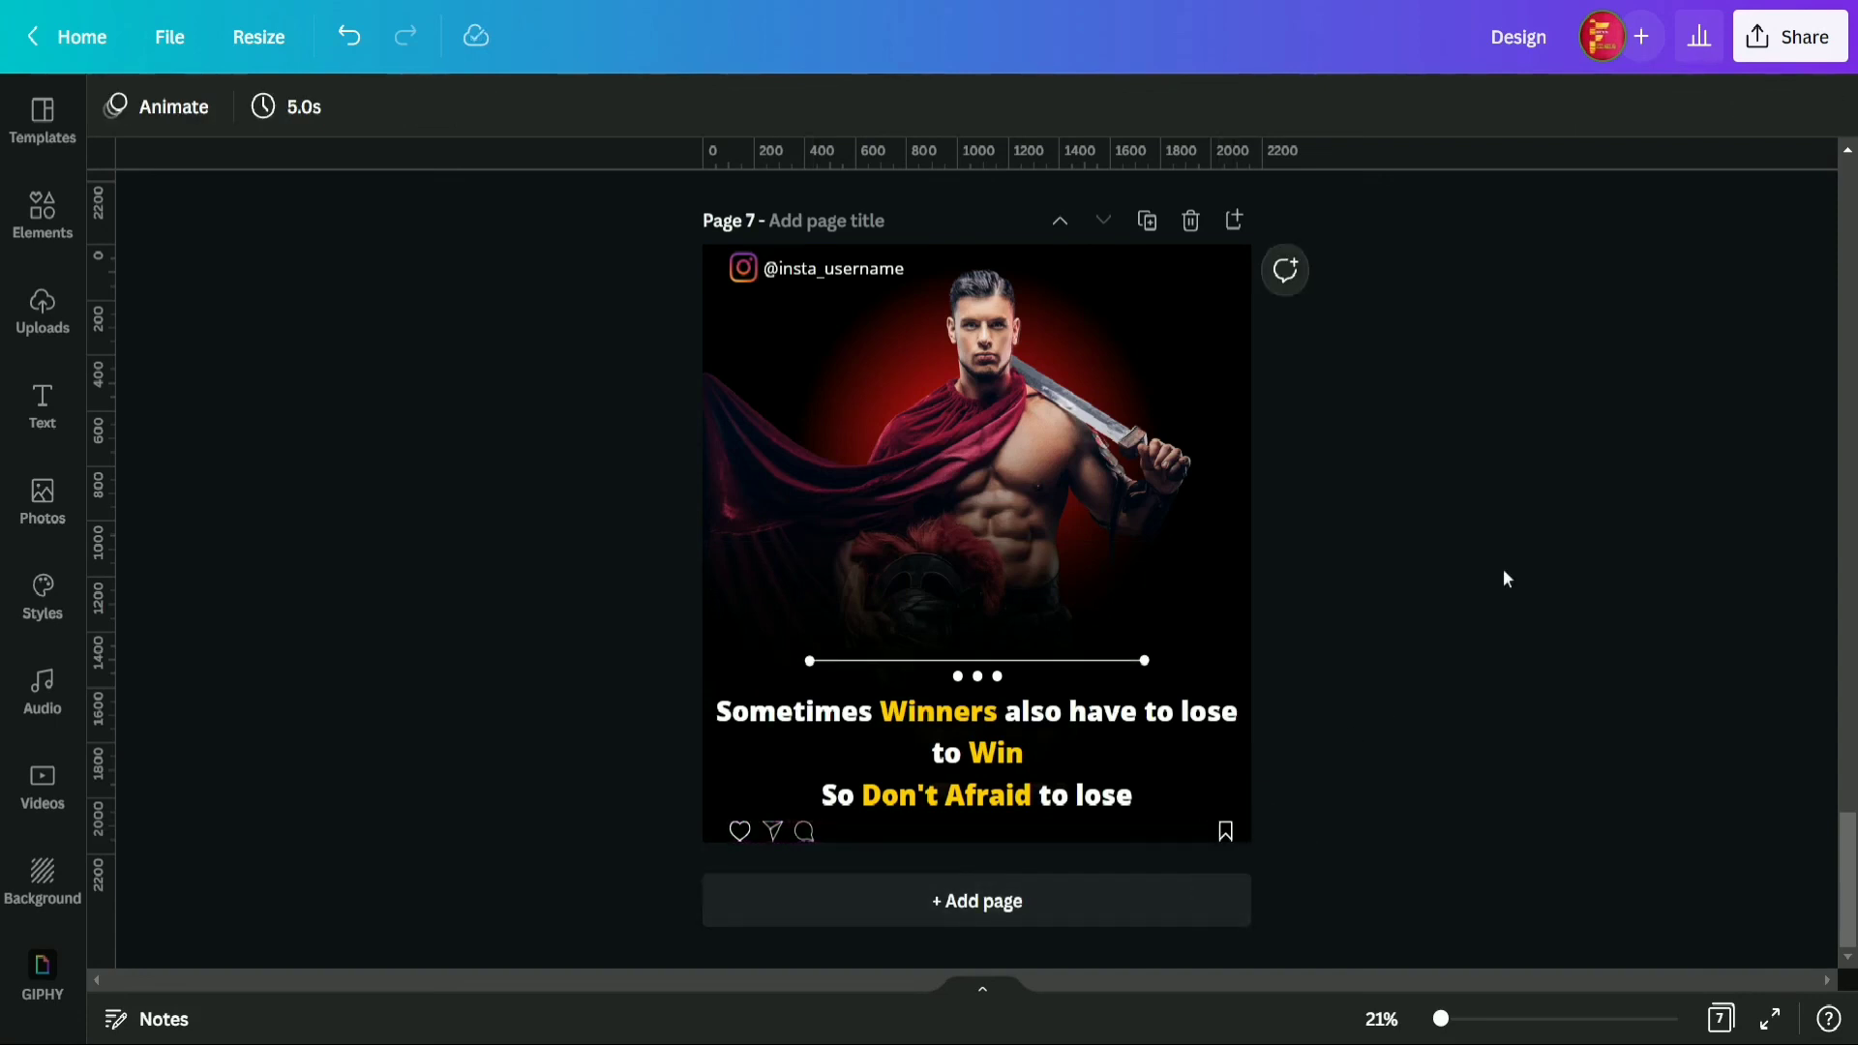